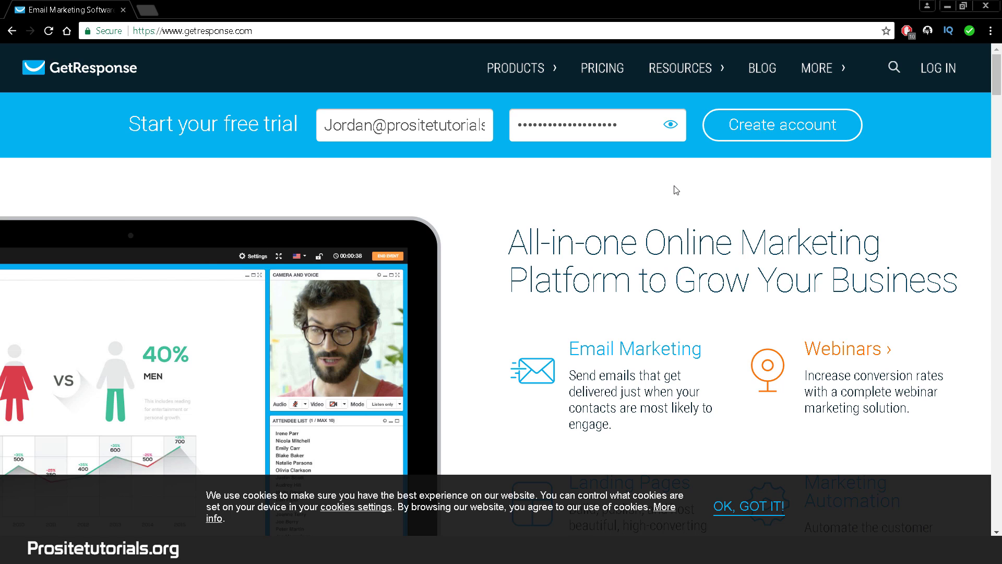
Review the GetResponse homepage's feature overview and the sections on its customers and the companies that trust it.
{"action": "scroll", "coordinate": [765, 197], "scroll_direction": "down", "scroll_amount": 3}
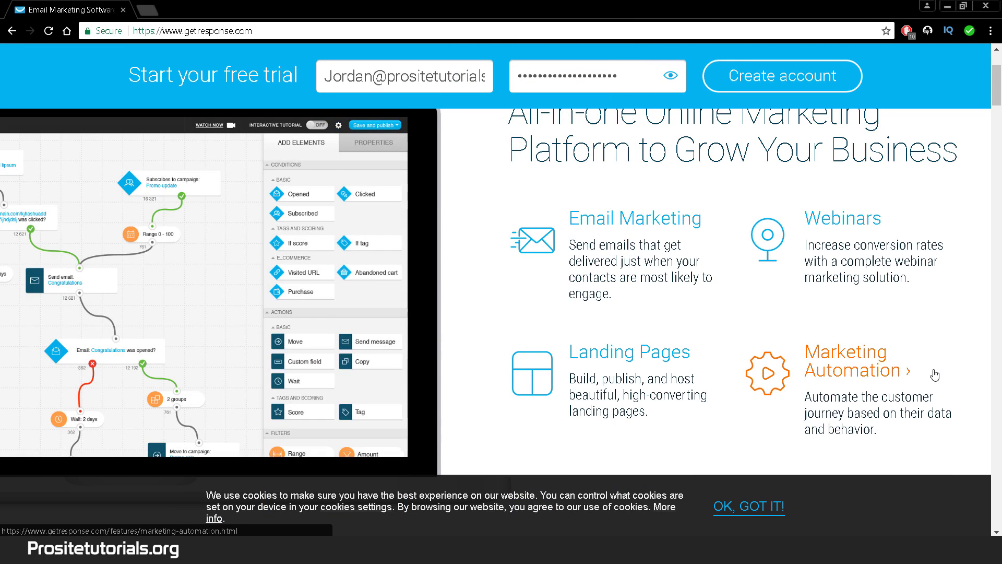
{"action": "scroll", "coordinate": [954, 349], "scroll_direction": "down", "scroll_amount": 1}
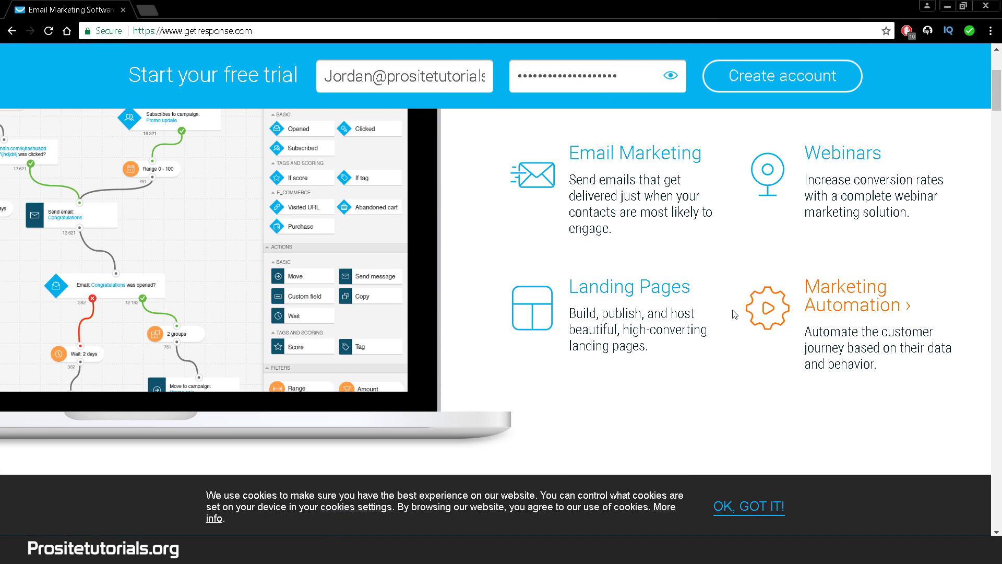
{"action": "scroll", "coordinate": [735, 314], "scroll_direction": "up", "scroll_amount": 3}
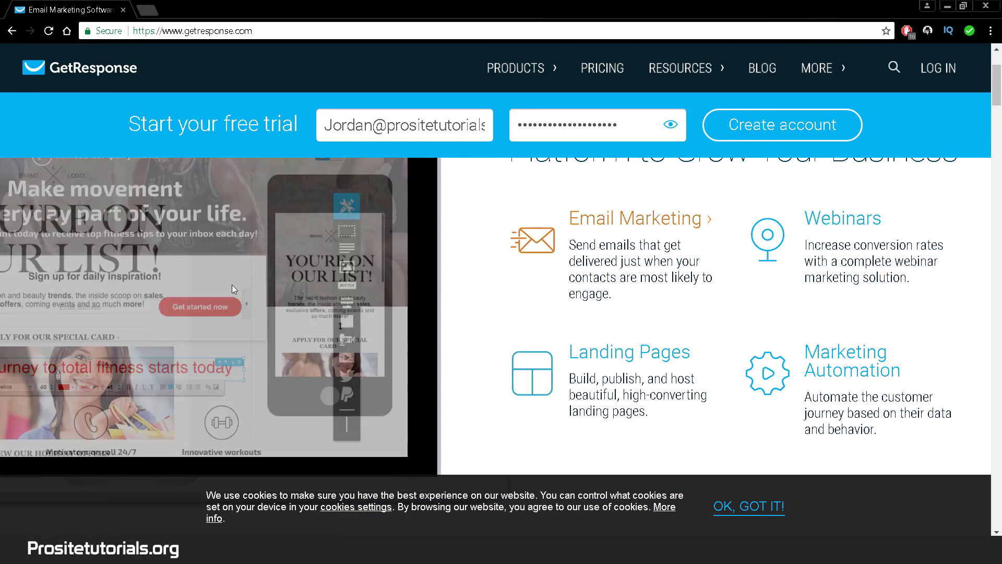
{"action": "scroll", "coordinate": [189, 289], "scroll_direction": "up", "scroll_amount": 1}
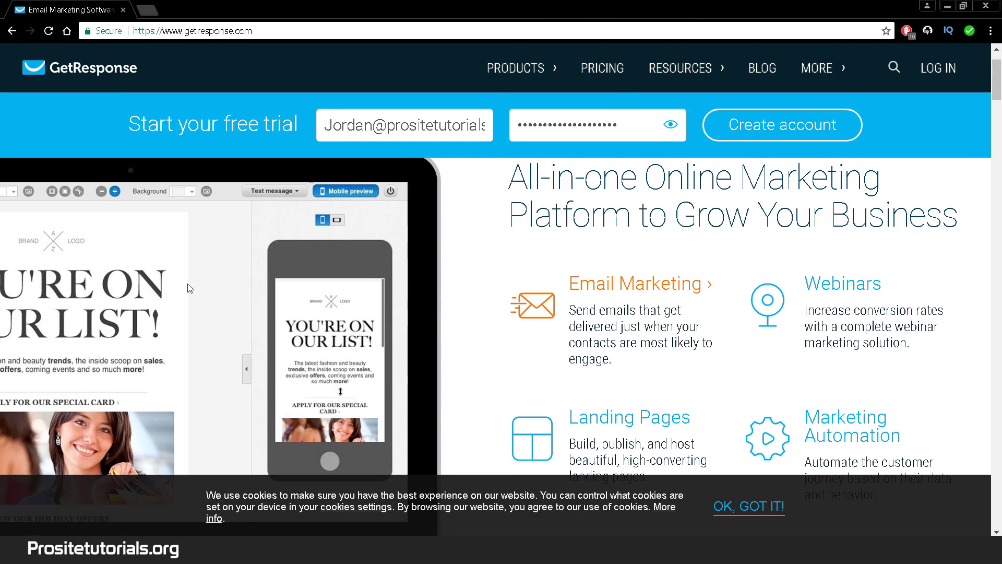
{"action": "scroll", "coordinate": [229, 324], "scroll_direction": "down", "scroll_amount": 1}
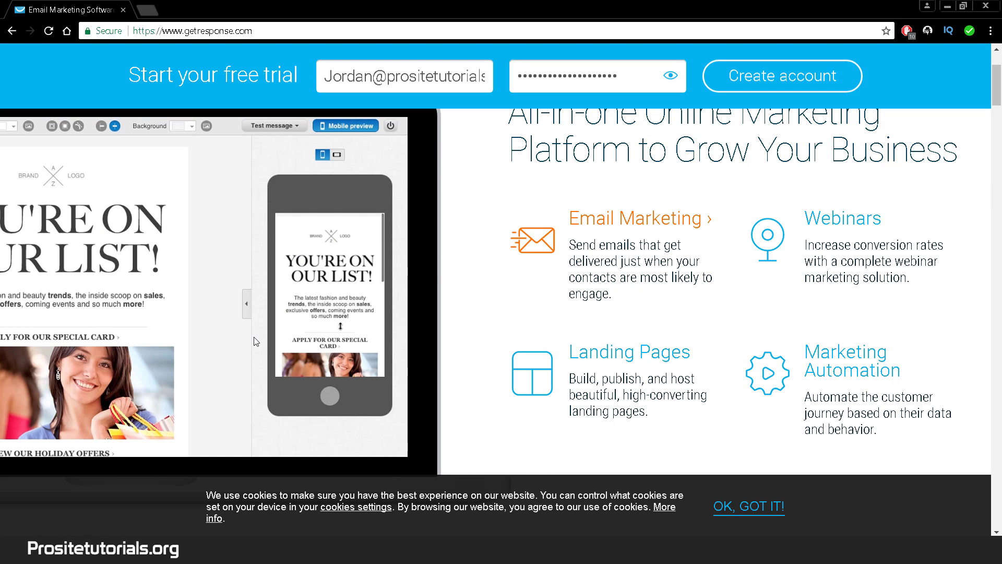
{"action": "scroll", "coordinate": [255, 342], "scroll_direction": "down", "scroll_amount": 1}
{"action": "scroll", "coordinate": [196, 287], "scroll_direction": "down", "scroll_amount": 1}
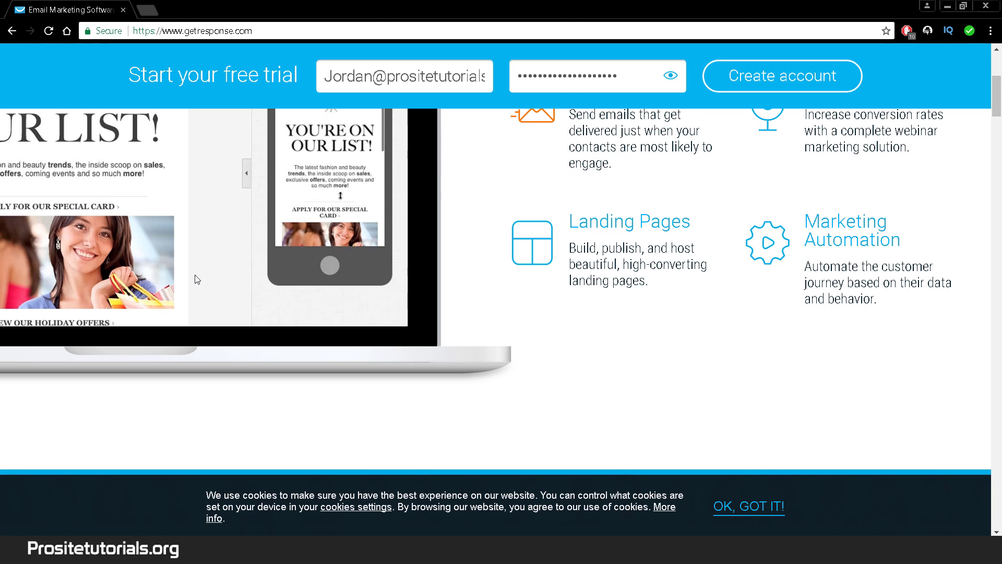
{"action": "scroll", "coordinate": [616, 307], "scroll_direction": "down", "scroll_amount": 3}
{"action": "scroll", "coordinate": [571, 279], "scroll_direction": "down", "scroll_amount": 1}
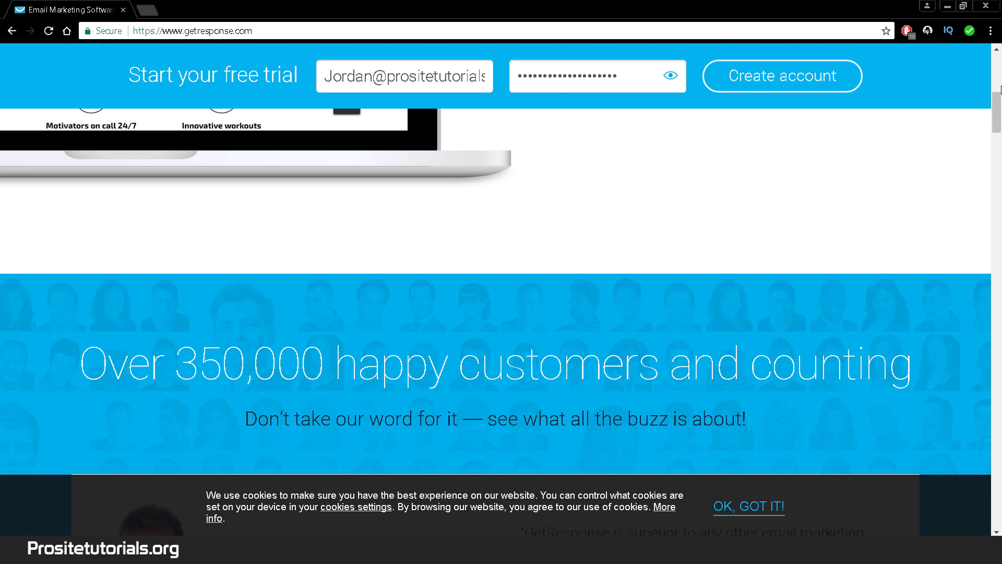
{"action": "left_click_drag", "start_coordinate": [996, 112], "coordinate": [995, 168]}
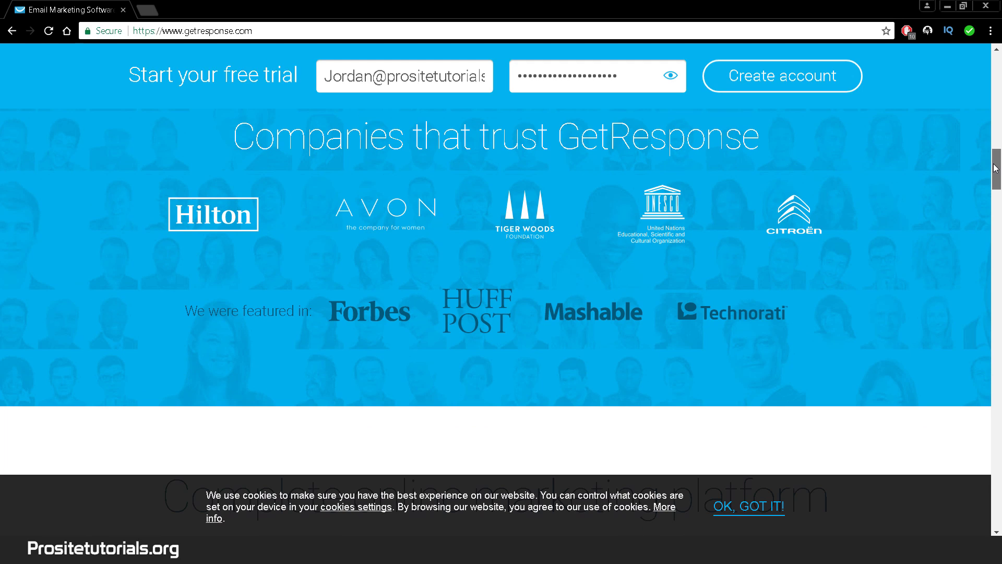
{"action": "left_click_drag", "start_coordinate": [996, 168], "coordinate": [996, 169]}
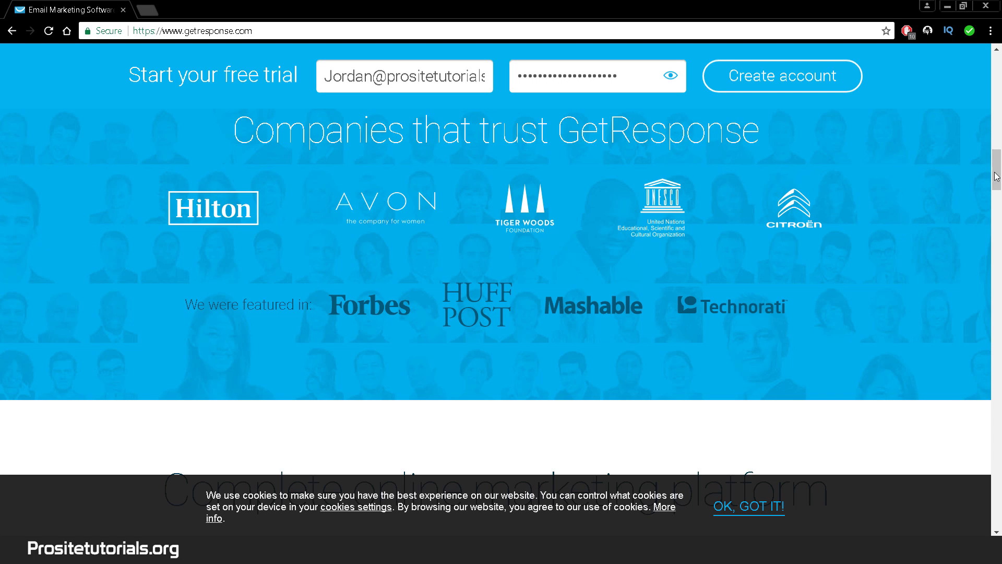
{"action": "scroll", "coordinate": [996, 174], "scroll_direction": "down", "scroll_amount": 1}
Compare the prices and included features of the Email, Pro, Max and Enterprise plans.
{"action": "left_click_drag", "start_coordinate": [996, 173], "coordinate": [994, 384]}
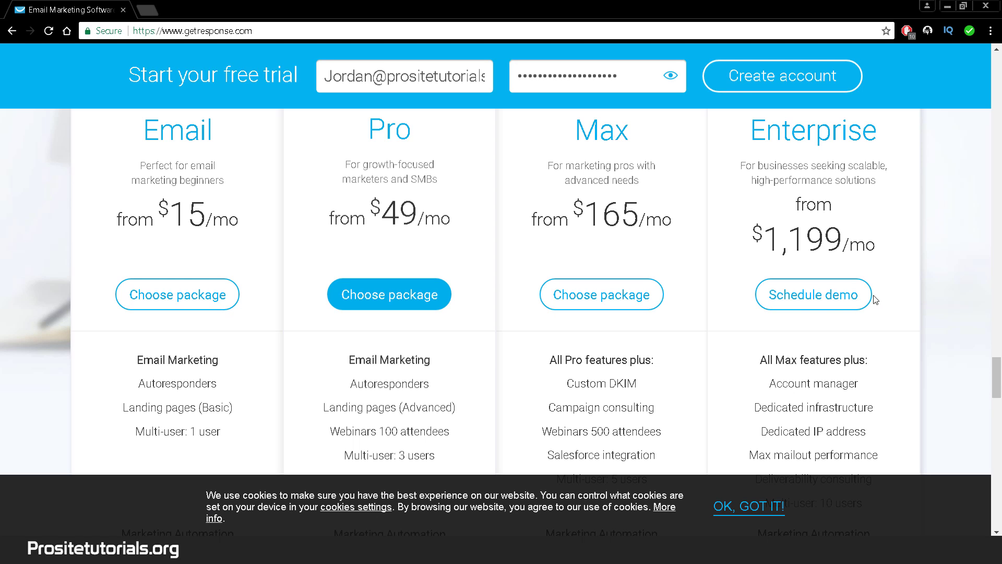
{"action": "scroll", "coordinate": [178, 265], "scroll_direction": "up", "scroll_amount": 1}
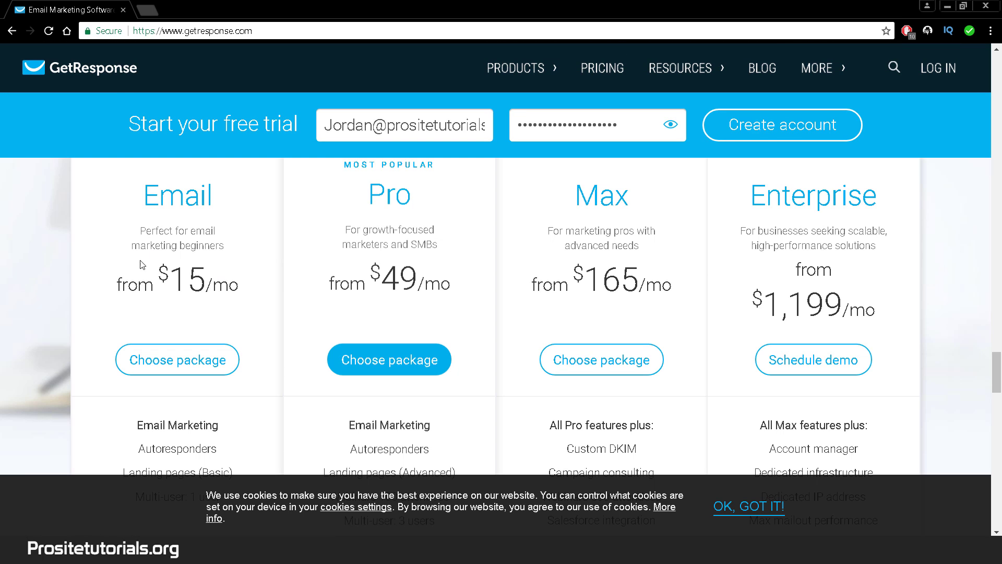
{"action": "scroll", "coordinate": [197, 227], "scroll_direction": "down", "scroll_amount": 1}
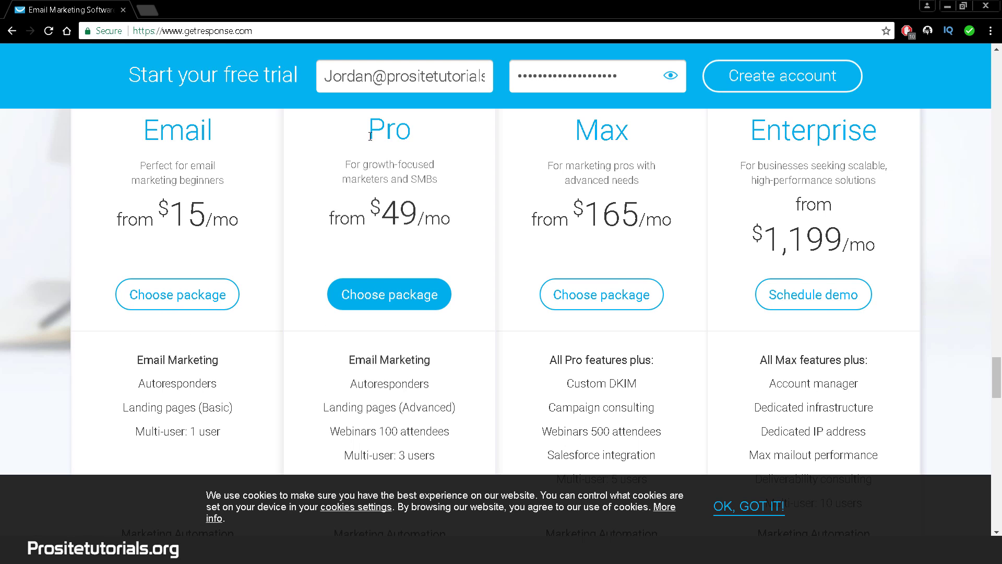
{"action": "scroll", "coordinate": [377, 137], "scroll_direction": "down", "scroll_amount": 2}
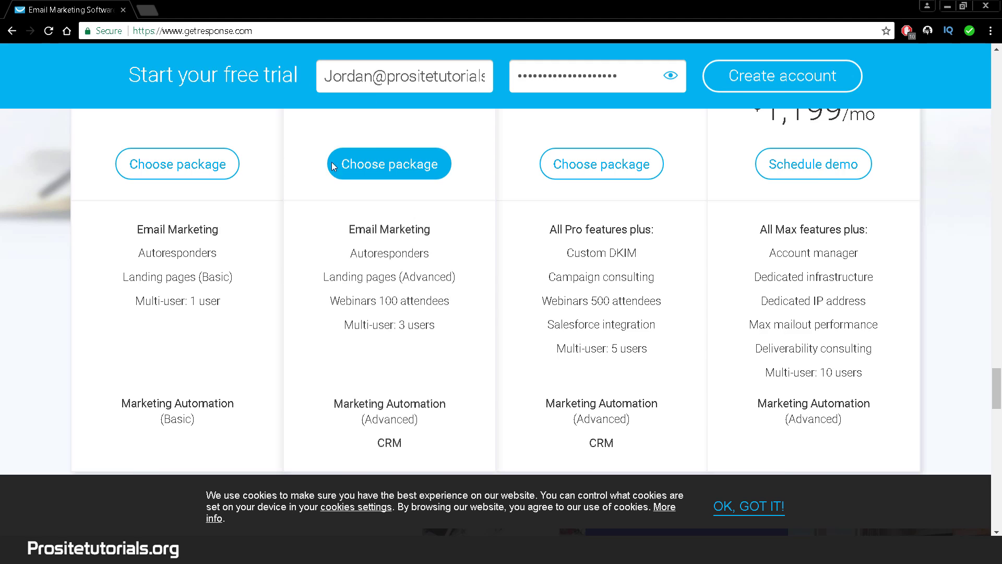
{"action": "scroll", "coordinate": [399, 273], "scroll_direction": "up", "scroll_amount": 2}
{"action": "scroll", "coordinate": [399, 273], "scroll_direction": "down", "scroll_amount": 2}
{"action": "scroll", "coordinate": [396, 318], "scroll_direction": "up", "scroll_amount": 1}
{"action": "scroll", "coordinate": [441, 240], "scroll_direction": "up", "scroll_amount": 2}
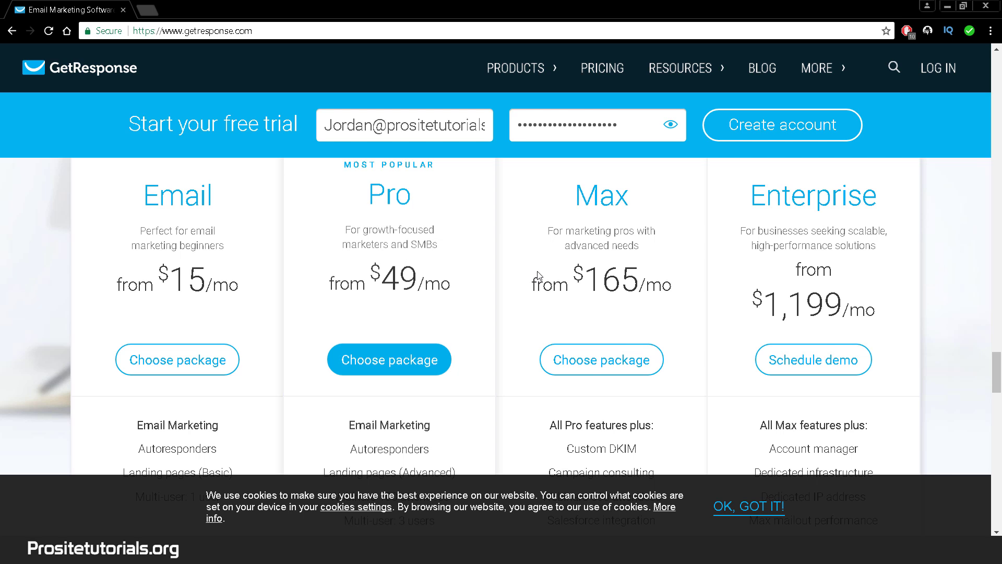
{"action": "scroll", "coordinate": [545, 274], "scroll_direction": "up", "scroll_amount": 2}
{"action": "scroll", "coordinate": [546, 274], "scroll_direction": "down", "scroll_amount": 2}
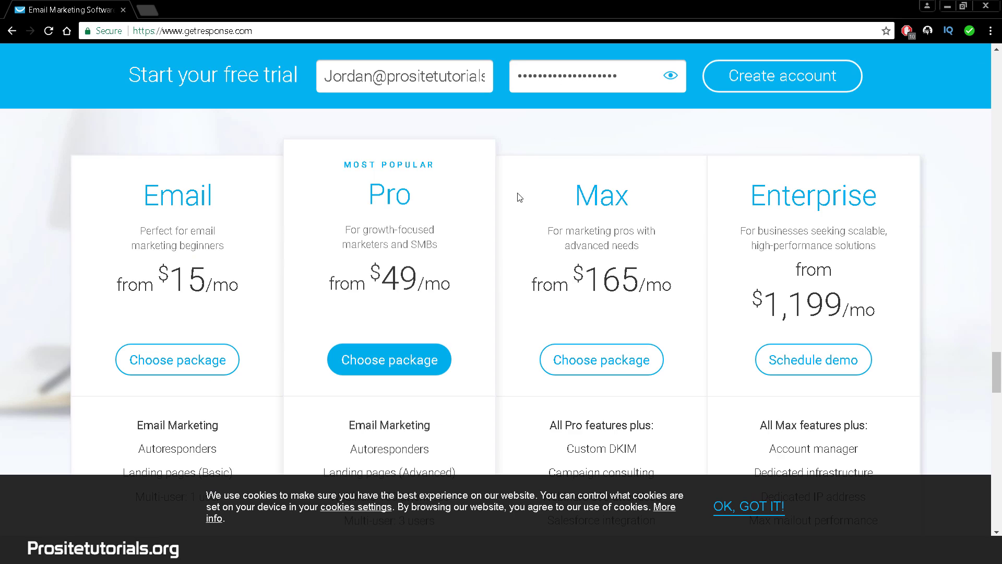
{"action": "scroll", "coordinate": [646, 259], "scroll_direction": "down", "scroll_amount": 2}
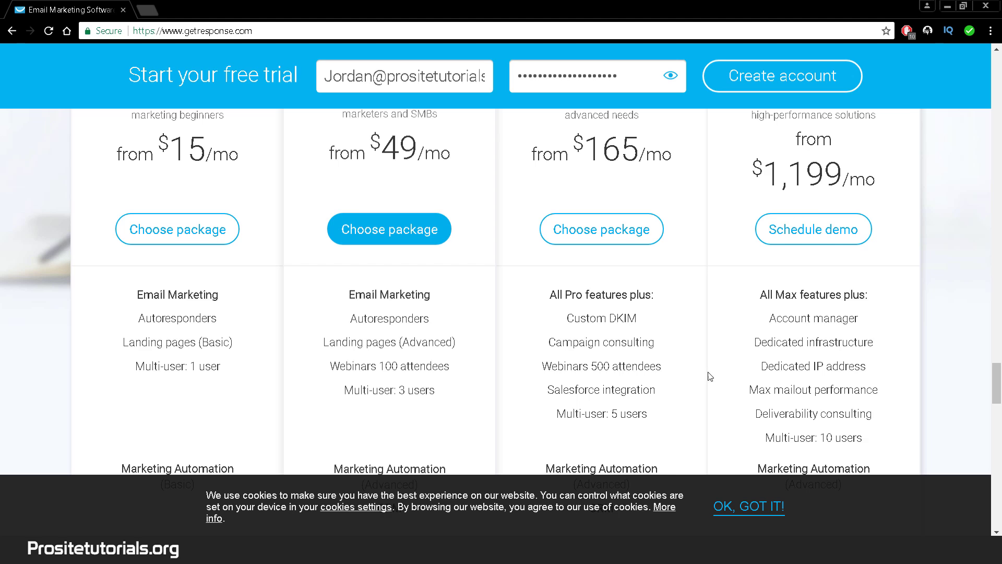
{"action": "scroll", "coordinate": [873, 300], "scroll_direction": "up", "scroll_amount": 1}
{"action": "scroll", "coordinate": [981, 294], "scroll_direction": "up", "scroll_amount": 2}
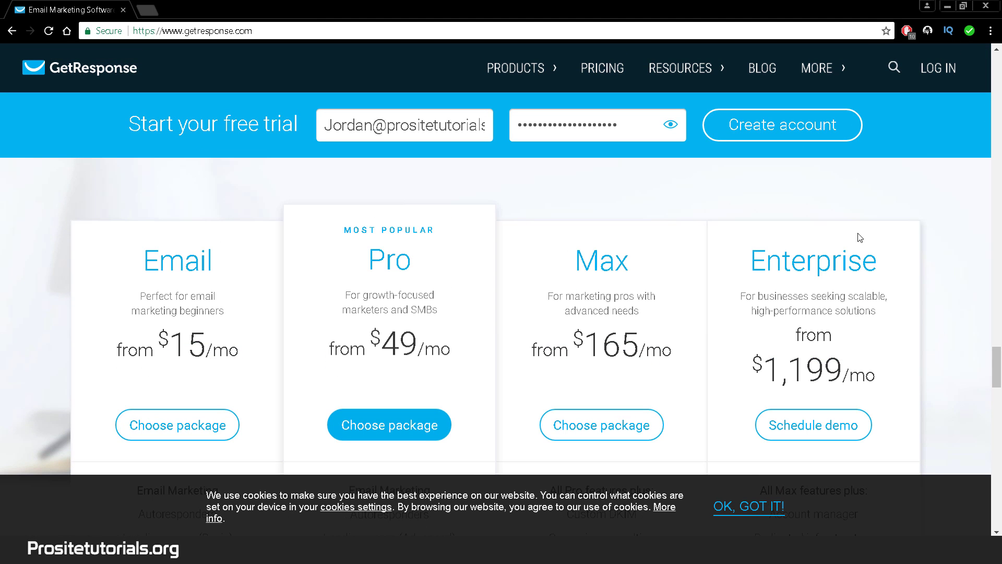
{"action": "scroll", "coordinate": [862, 272], "scroll_direction": "down", "scroll_amount": 4}
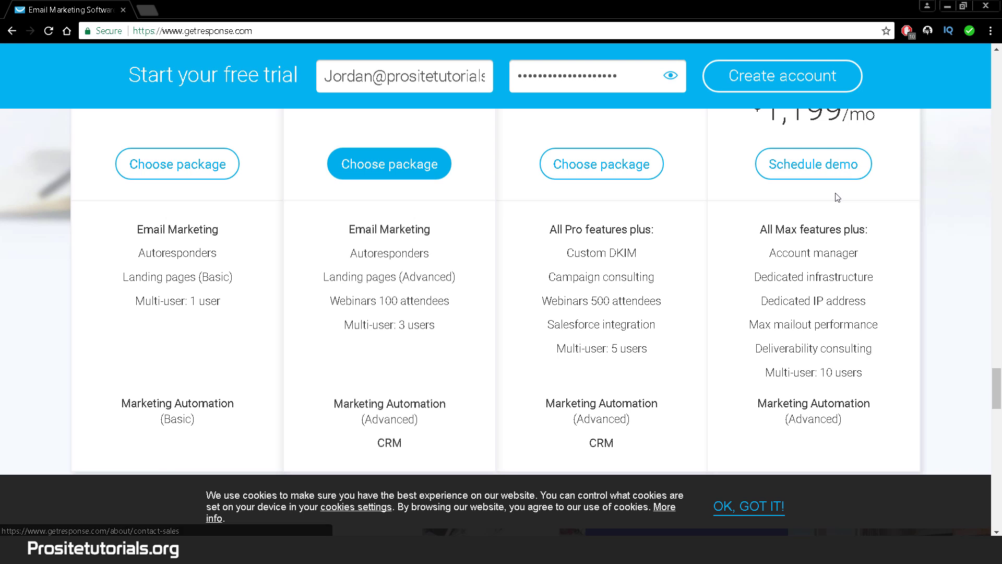
{"action": "scroll", "coordinate": [827, 212], "scroll_direction": "up", "scroll_amount": 5}
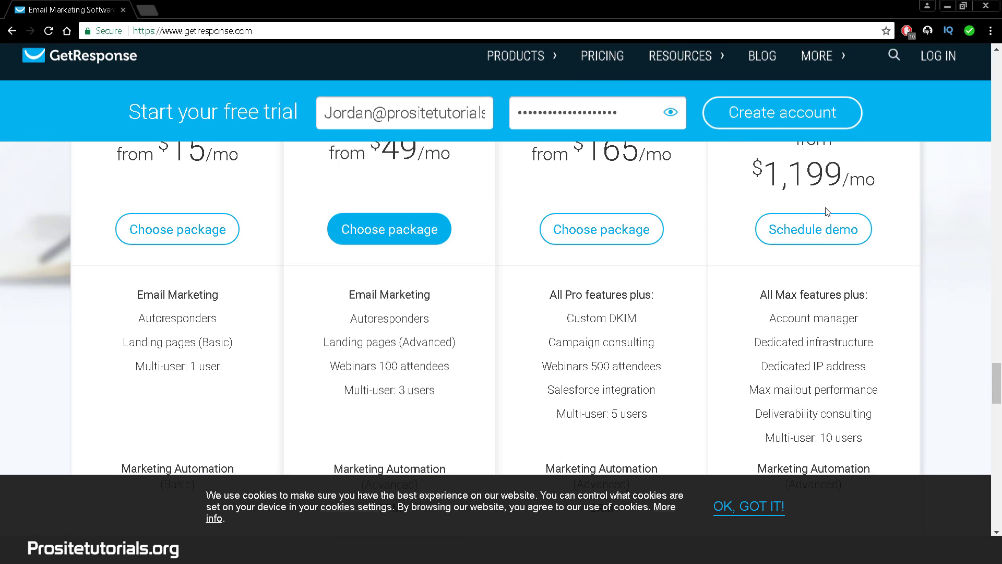
{"action": "scroll", "coordinate": [859, 339], "scroll_direction": "down", "scroll_amount": 1}
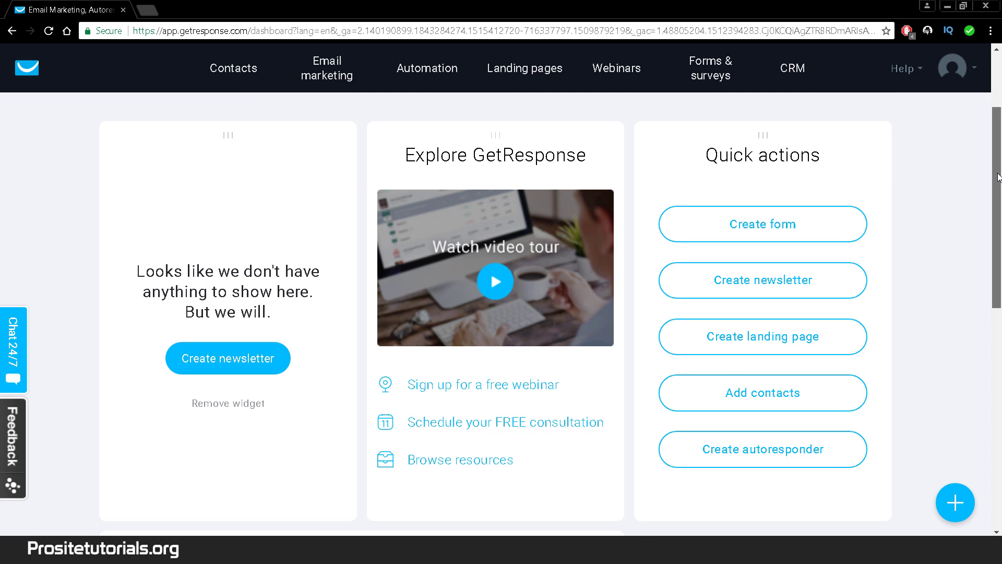
Examine the account dashboard, including the trial notice, main tool shortcuts, Explore GetResponse, Quick actions and List stats widgets.
{"action": "scroll", "coordinate": [997, 195], "scroll_direction": "down", "scroll_amount": 1}
{"action": "scroll", "coordinate": [997, 195], "scroll_direction": "up", "scroll_amount": 1}
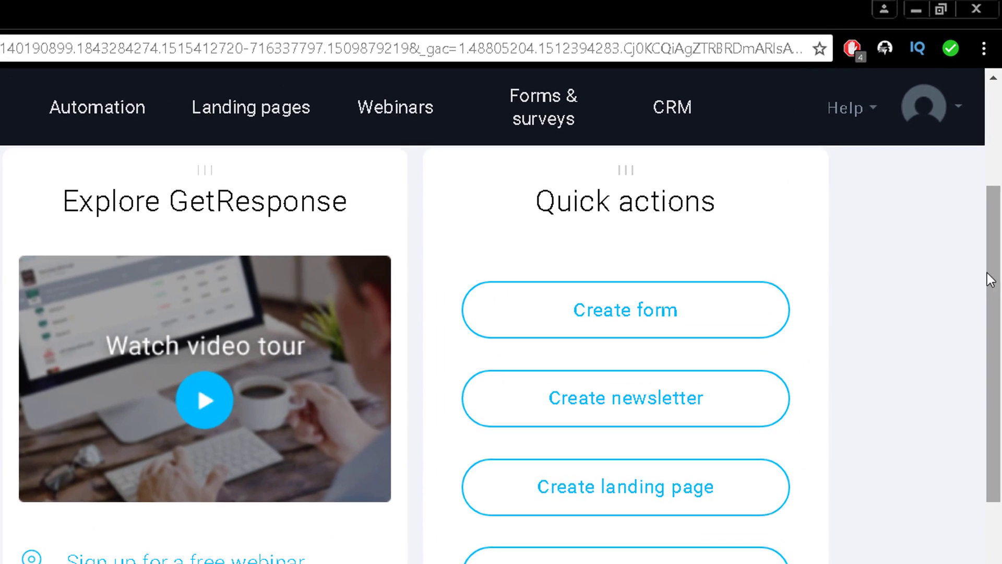
{"action": "scroll", "coordinate": [935, 223], "scroll_direction": "up", "scroll_amount": 1}
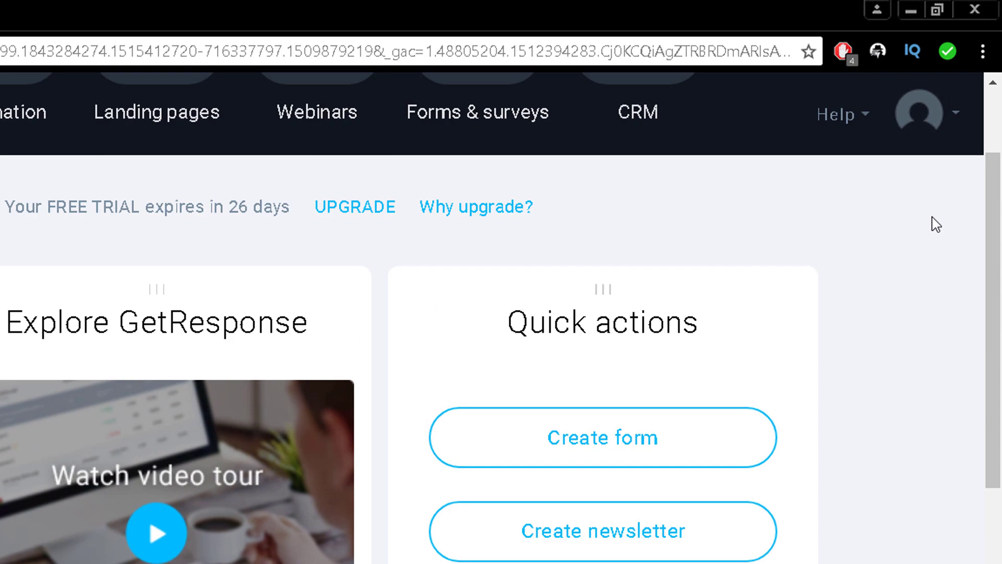
{"action": "mouse_move", "coordinate": [915, 145]}
{"action": "scroll", "coordinate": [501, 365], "scroll_direction": "down", "scroll_amount": 2}
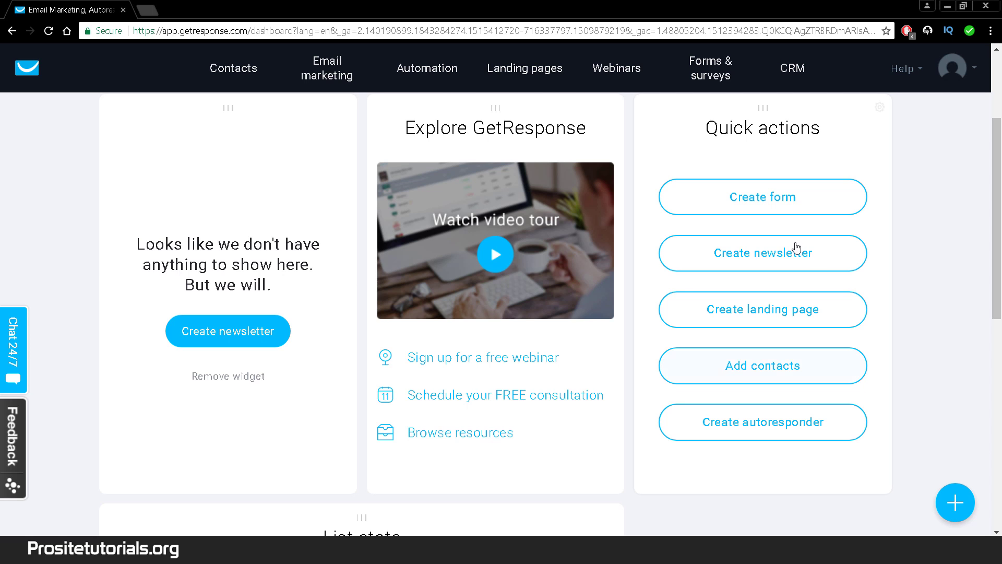
{"action": "scroll", "coordinate": [614, 230], "scroll_direction": "down", "scroll_amount": 2}
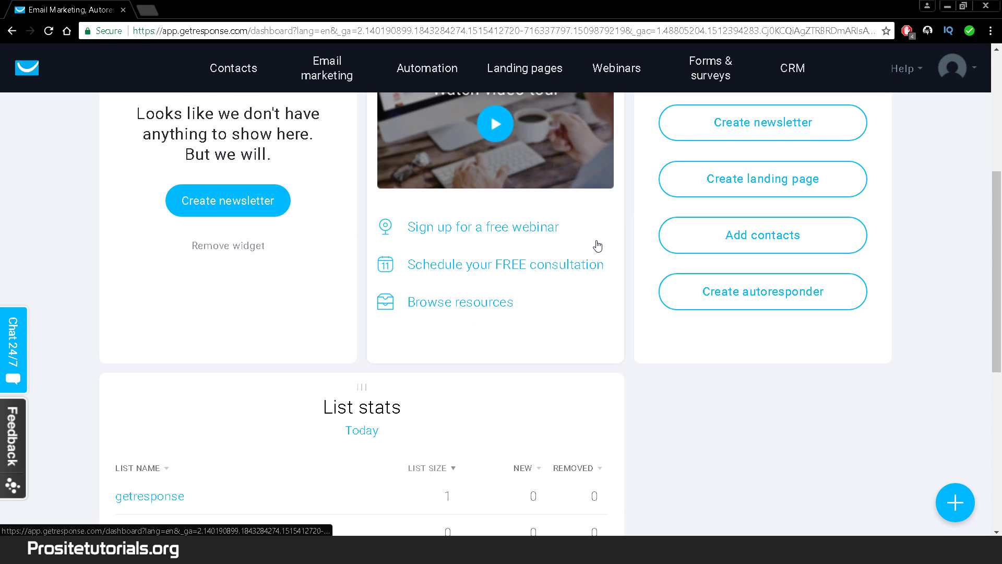
{"action": "scroll", "coordinate": [598, 246], "scroll_direction": "down", "scroll_amount": 1}
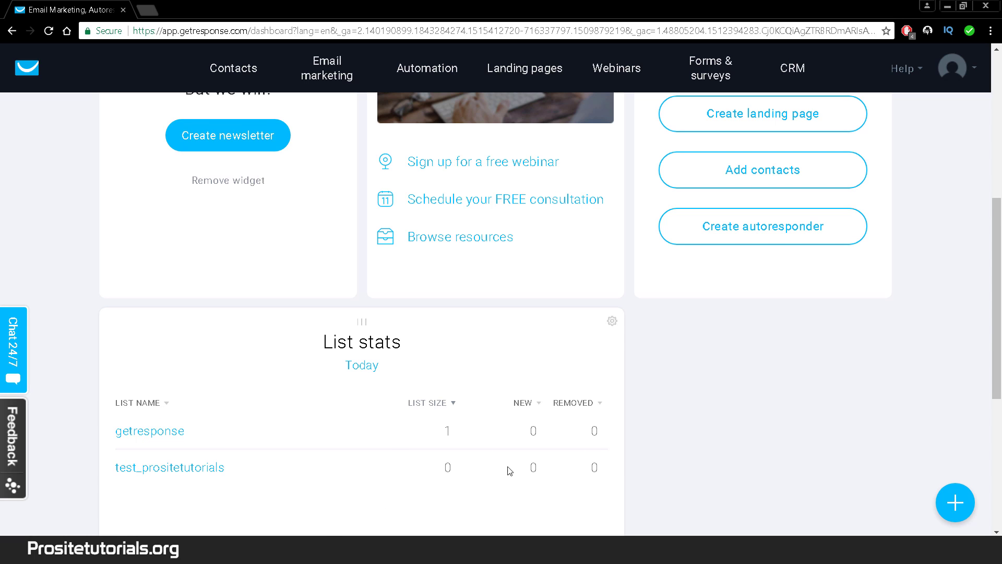
{"action": "scroll", "coordinate": [662, 363], "scroll_direction": "up", "scroll_amount": 2}
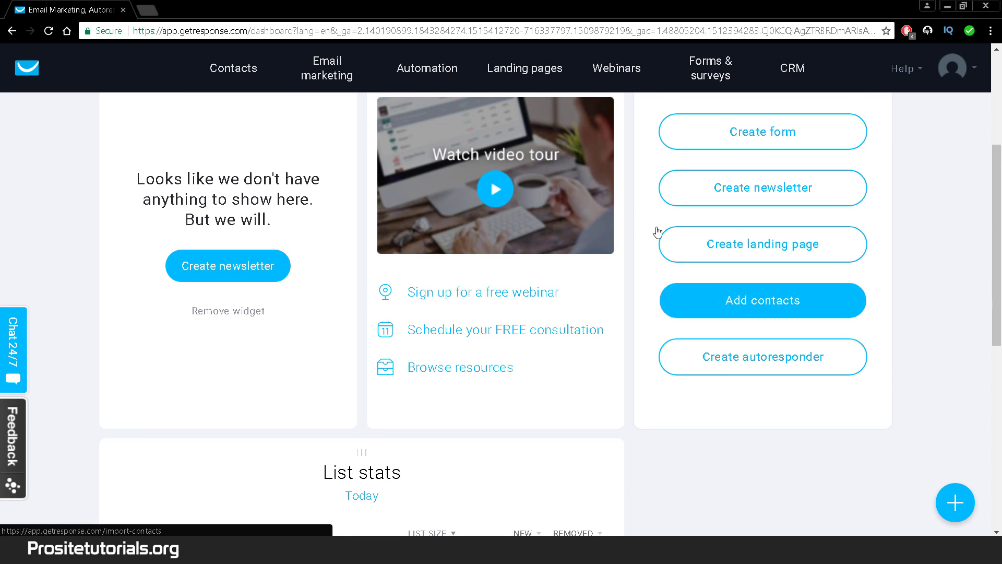
{"action": "scroll", "coordinate": [683, 215], "scroll_direction": "up", "scroll_amount": 1}
{"action": "scroll", "coordinate": [389, 147], "scroll_direction": "up", "scroll_amount": 2}
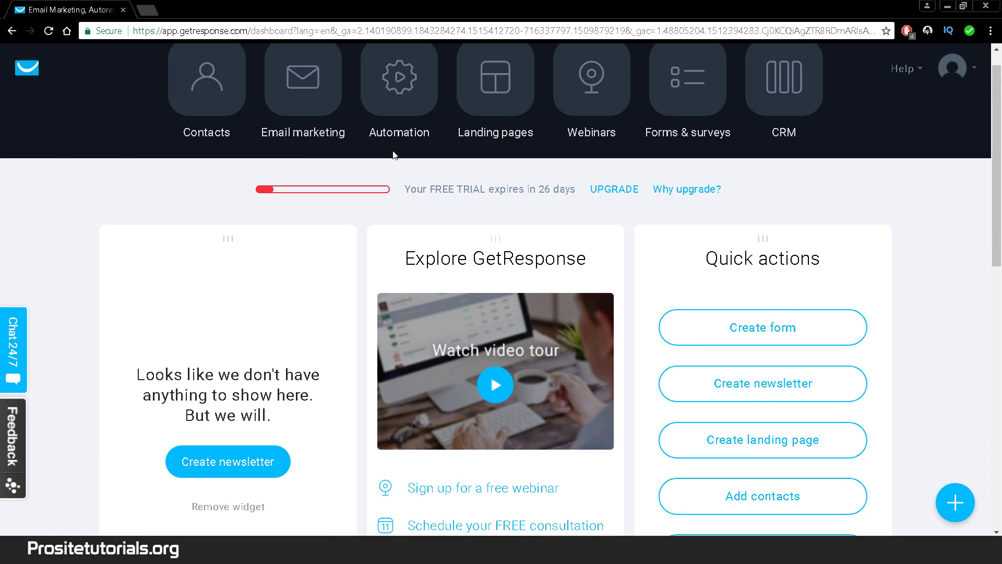
{"action": "scroll", "coordinate": [373, 165], "scroll_direction": "down", "scroll_amount": 1}
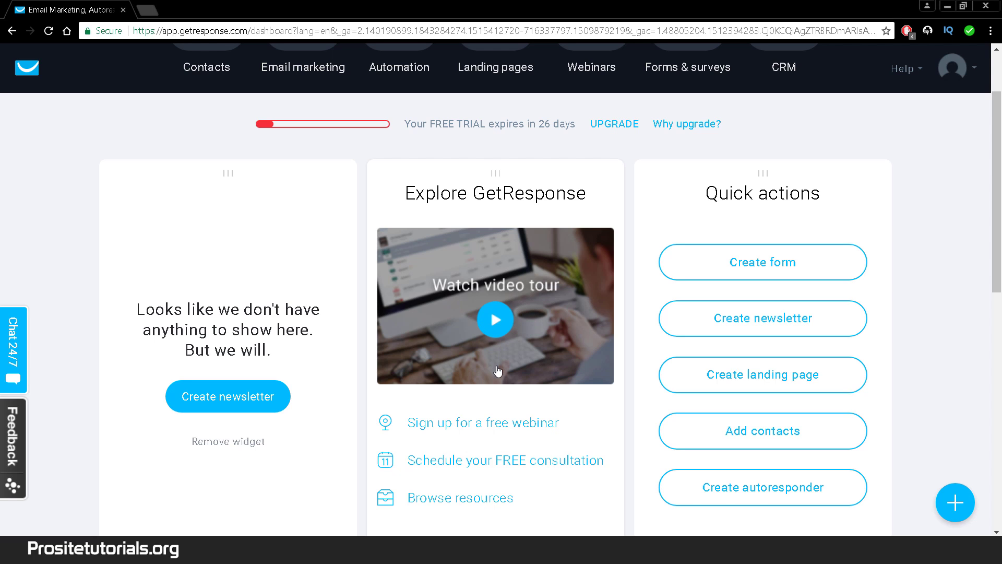
{"action": "scroll", "coordinate": [495, 368], "scroll_direction": "down", "scroll_amount": 2}
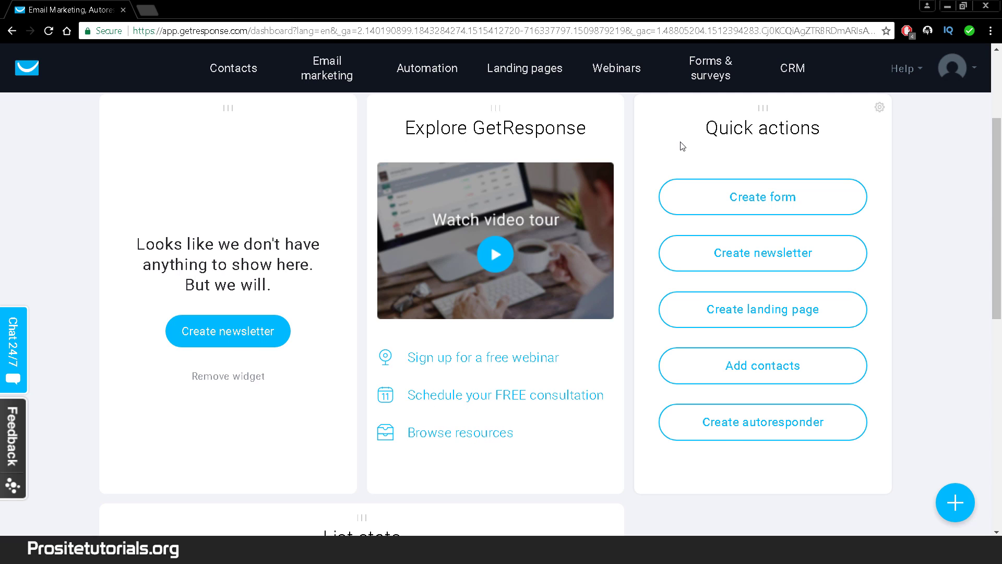
{"action": "scroll", "coordinate": [682, 146], "scroll_direction": "up", "scroll_amount": 1}
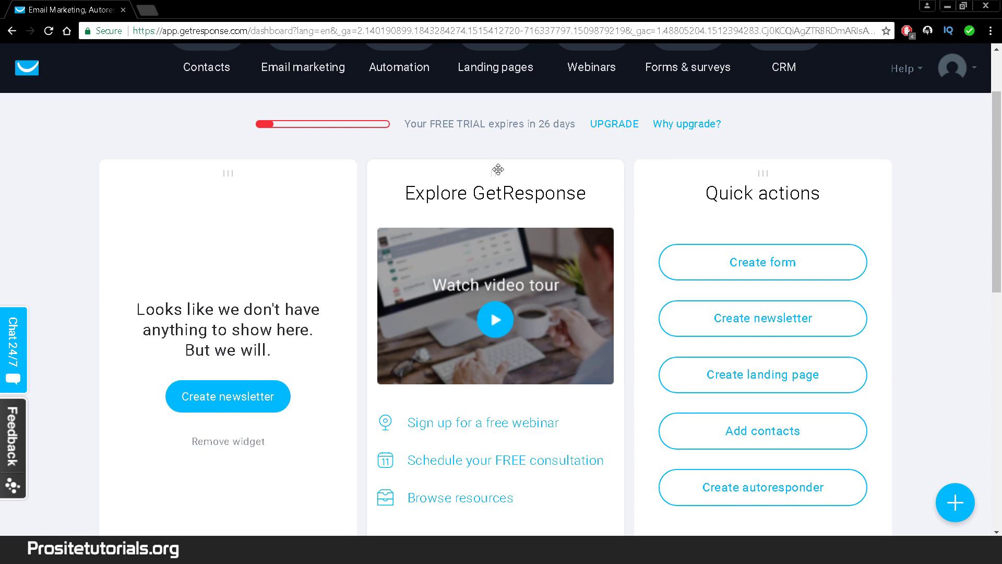
Move the Explore GetResponse widget to the first dashboard position, ahead of the empty newsletter widget.
{"action": "left_click_drag", "start_coordinate": [501, 171], "coordinate": [195, 172]}
{"action": "left_click_drag", "start_coordinate": [507, 177], "coordinate": [388, 173]}
{"action": "left_click_drag", "start_coordinate": [494, 173], "coordinate": [366, 178]}
{"action": "scroll", "coordinate": [506, 178], "scroll_direction": "down", "scroll_amount": 2}
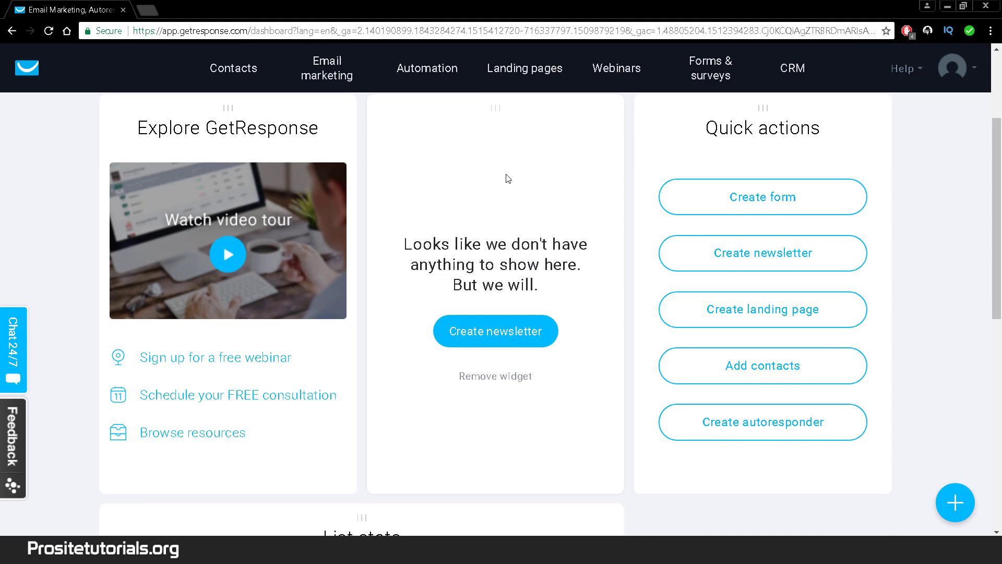
{"action": "scroll", "coordinate": [509, 175], "scroll_direction": "up", "scroll_amount": 2}
{"action": "scroll", "coordinate": [517, 176], "scroll_direction": "down", "scroll_amount": 2}
{"action": "scroll", "coordinate": [517, 175], "scroll_direction": "up", "scroll_amount": 2}
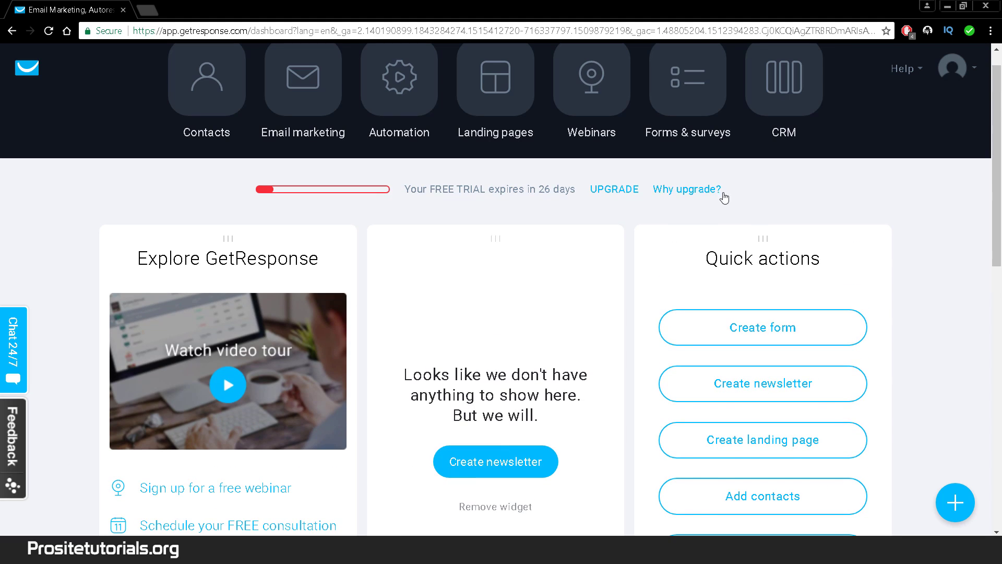
Move the Quick actions widget to the first position in the dashboard's upper row.
{"action": "left_click_drag", "start_coordinate": [763, 233], "coordinate": [510, 282]}
{"action": "scroll", "coordinate": [364, 276], "scroll_direction": "down", "scroll_amount": 8}
{"action": "scroll", "coordinate": [348, 274], "scroll_direction": "up", "scroll_amount": 1}
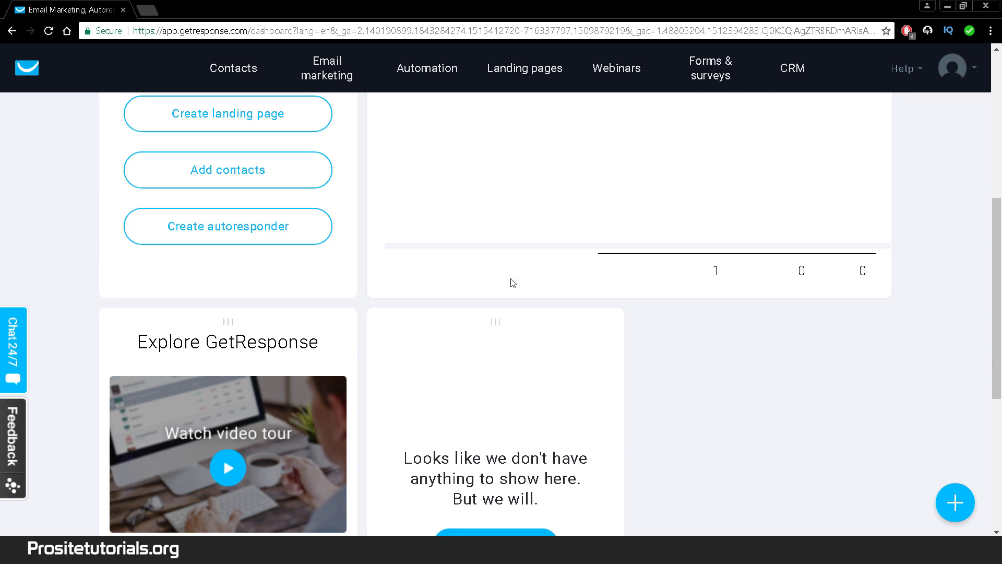
Place the Explore GetResponse widget directly beside Quick actions in the dashboard's upper row.
{"action": "scroll", "coordinate": [499, 295], "scroll_direction": "up", "scroll_amount": 2}
{"action": "scroll", "coordinate": [488, 308], "scroll_direction": "down", "scroll_amount": 1}
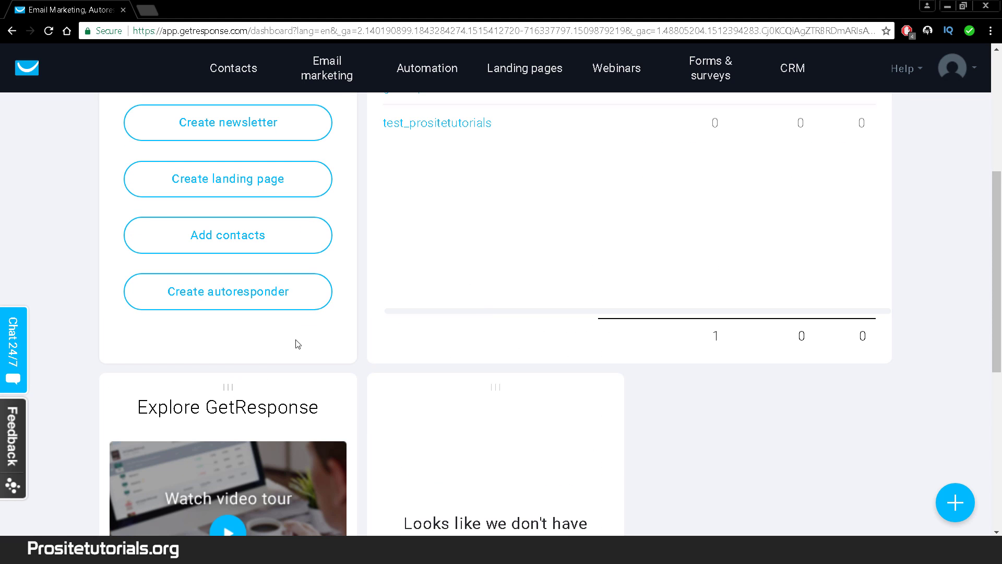
{"action": "left_click_drag", "start_coordinate": [231, 387], "coordinate": [507, 224]}
{"action": "scroll", "coordinate": [507, 223], "scroll_direction": "up", "scroll_amount": 3}
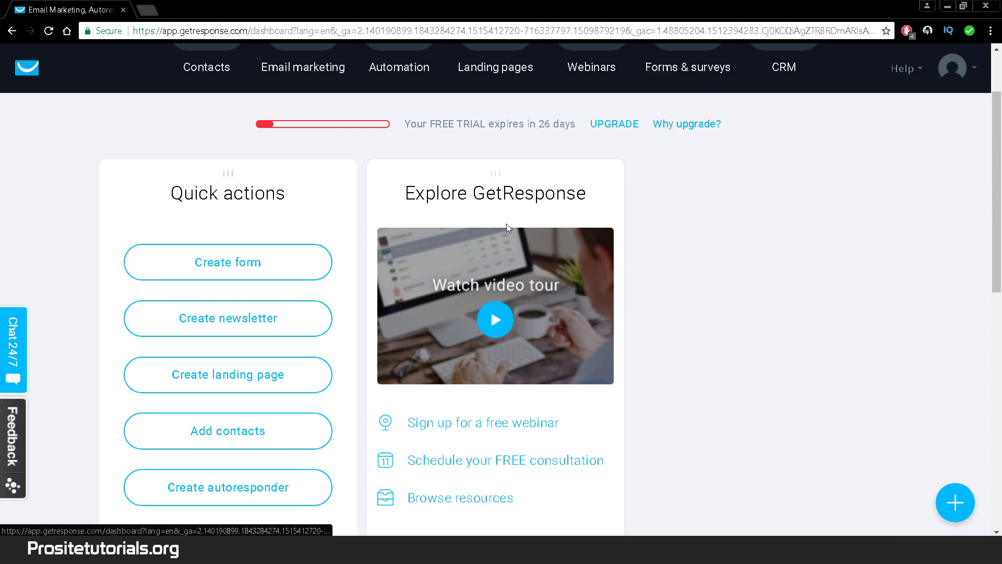
Move the empty newsletter widget into the upper row beside Explore GetResponse, and remove it from the dashboard.
{"action": "scroll", "coordinate": [581, 231], "scroll_direction": "down", "scroll_amount": 2}
{"action": "scroll", "coordinate": [586, 221], "scroll_direction": "up", "scroll_amount": 2}
{"action": "scroll", "coordinate": [563, 283], "scroll_direction": "down", "scroll_amount": 2}
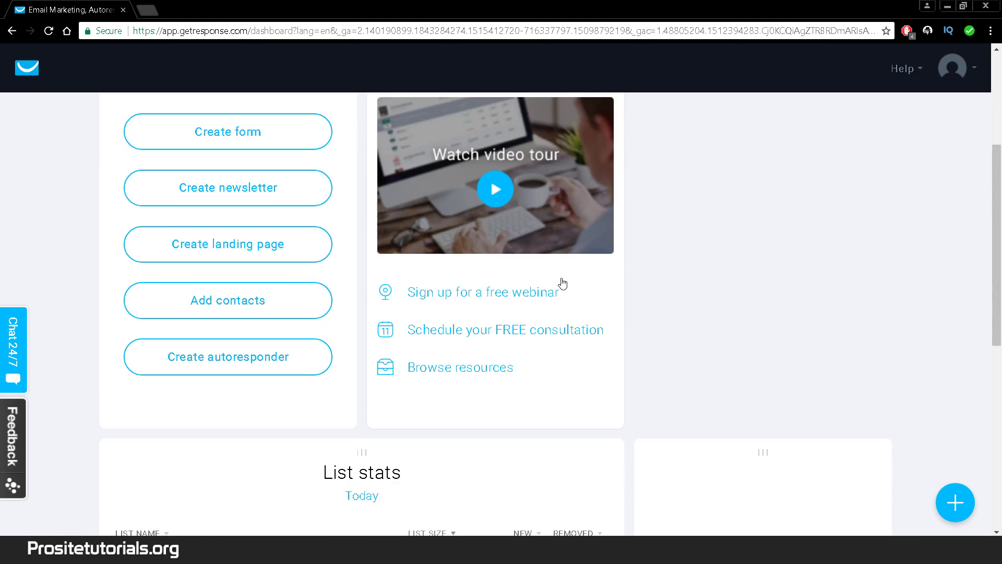
{"action": "scroll", "coordinate": [562, 283], "scroll_direction": "down", "scroll_amount": 3}
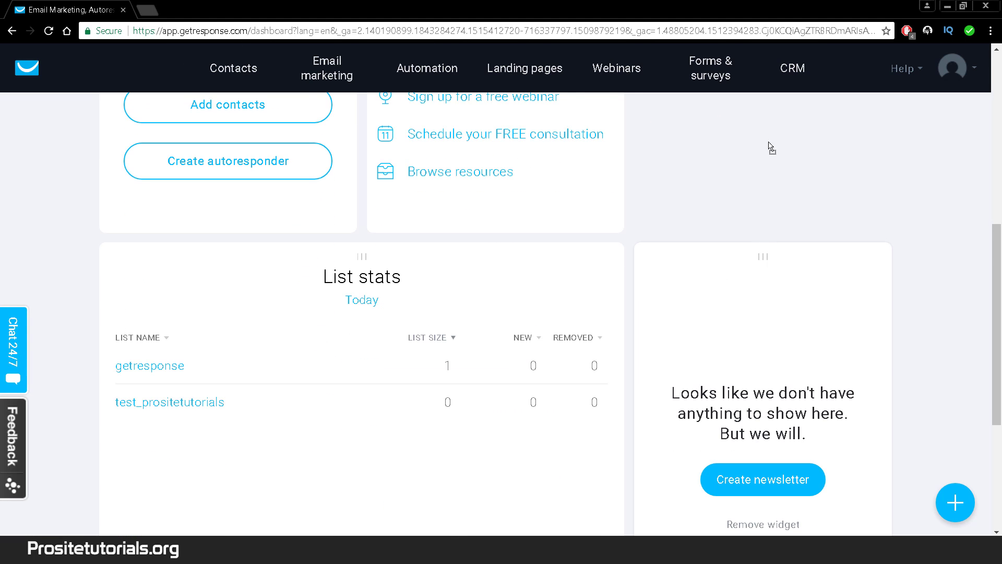
{"action": "scroll", "coordinate": [769, 130], "scroll_direction": "up", "scroll_amount": 6}
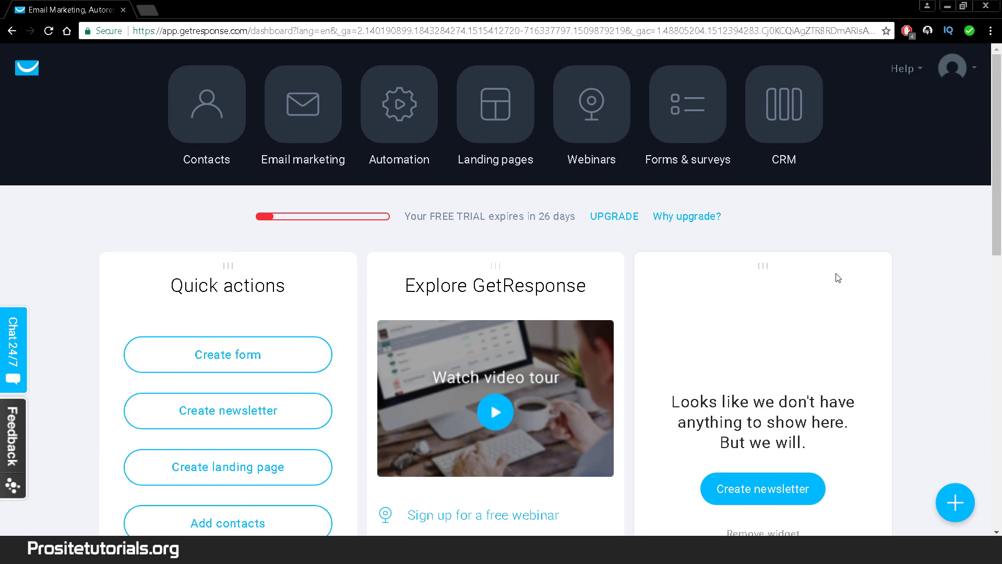
{"action": "scroll", "coordinate": [853, 331], "scroll_direction": "down", "scroll_amount": 4}
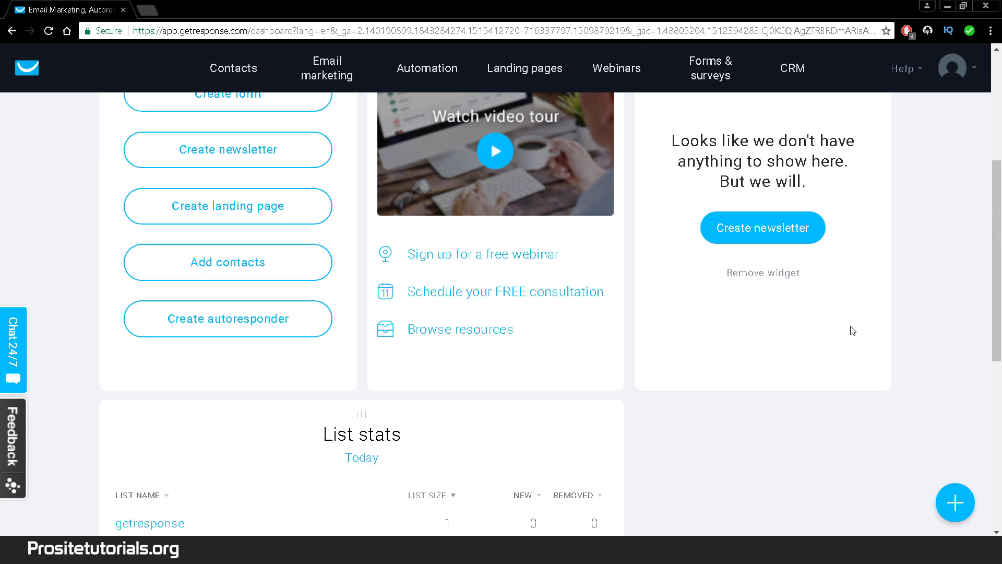
{"action": "left_click", "coordinate": [737, 274]}
Examine the subscription period options in the List stats widget's settings and cancel without changing them.
{"action": "scroll", "coordinate": [442, 328], "scroll_direction": "down", "scroll_amount": 1}
{"action": "scroll", "coordinate": [468, 313], "scroll_direction": "down", "scroll_amount": 4}
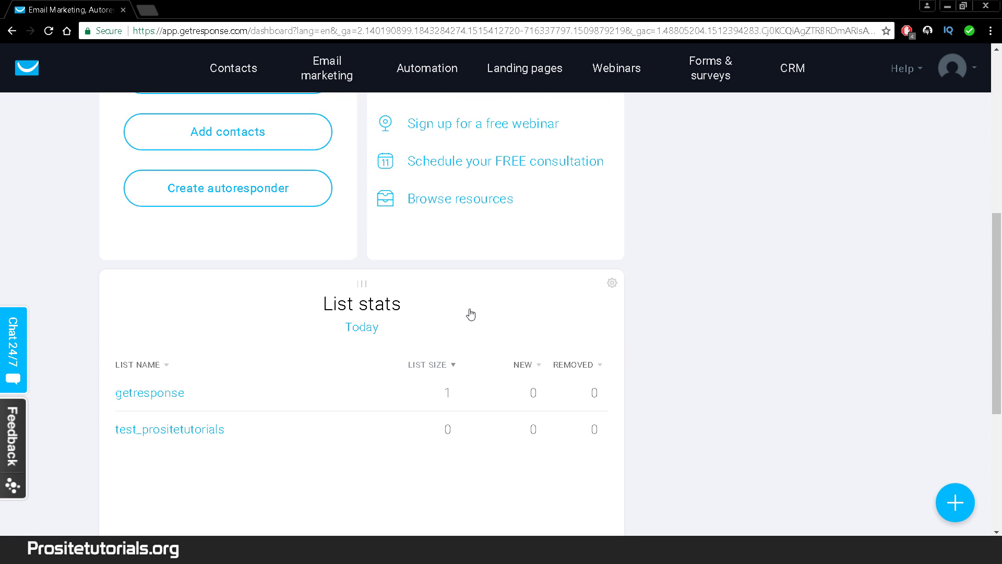
{"action": "scroll", "coordinate": [470, 297], "scroll_direction": "up", "scroll_amount": 2}
{"action": "left_click", "coordinate": [612, 218]}
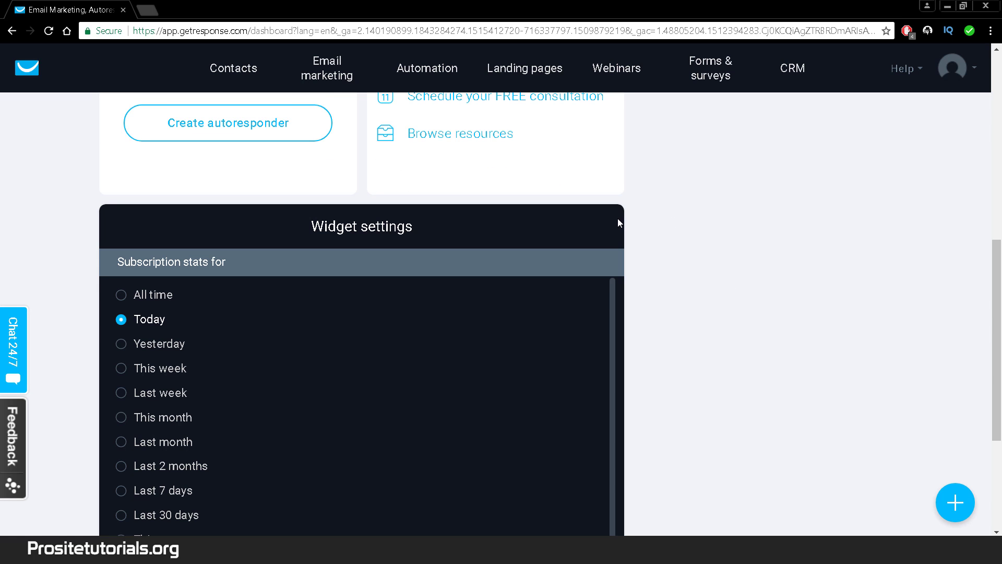
{"action": "scroll", "coordinate": [492, 293], "scroll_direction": "down", "scroll_amount": 4}
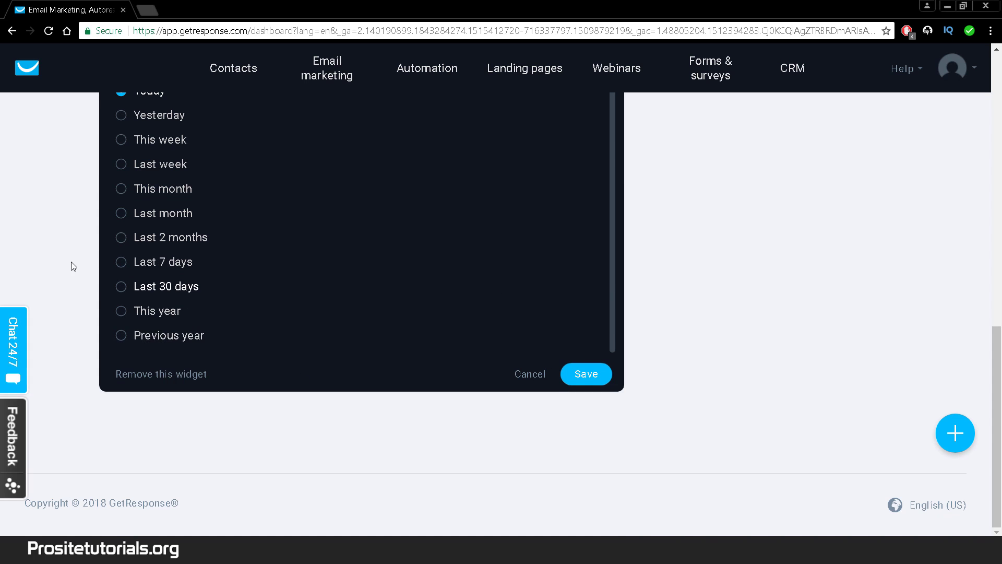
{"action": "scroll", "coordinate": [210, 271], "scroll_direction": "up", "scroll_amount": 2}
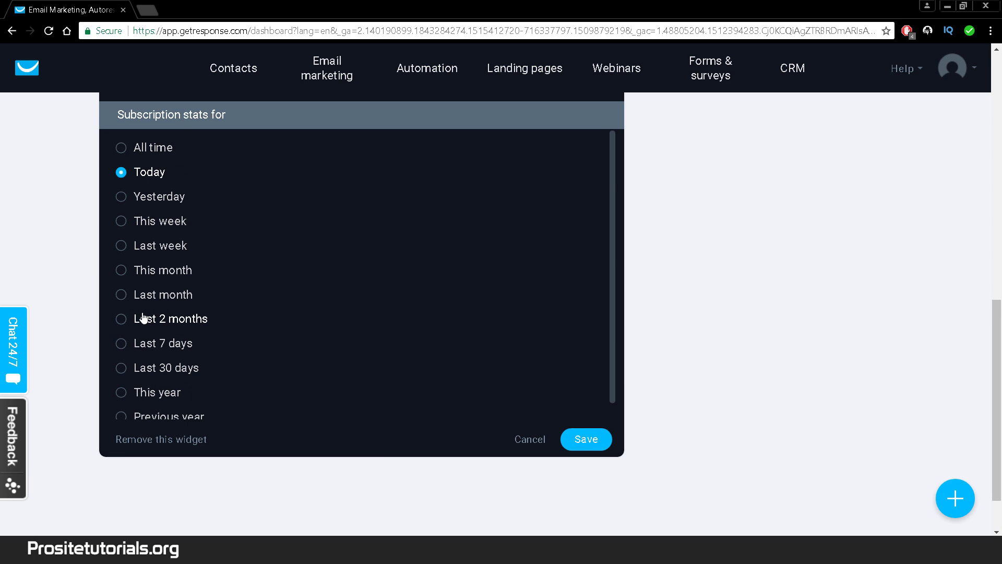
{"action": "left_click", "coordinate": [520, 441]}
Open the widget library and examine the available widgets, from New contacts and Newsletter stats through Quick actions.
{"action": "scroll", "coordinate": [825, 316], "scroll_direction": "up", "scroll_amount": 3}
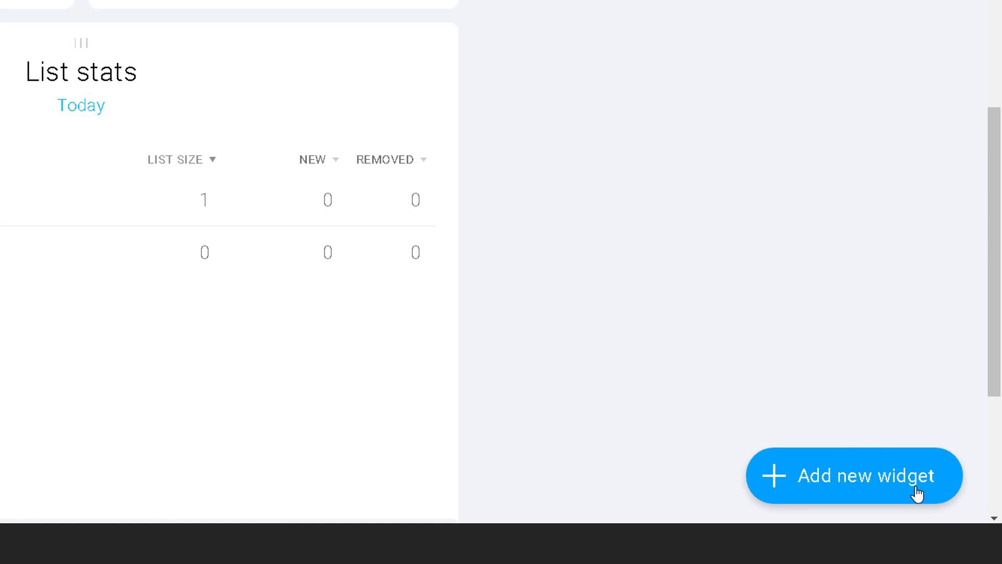
{"action": "left_click", "coordinate": [917, 491]}
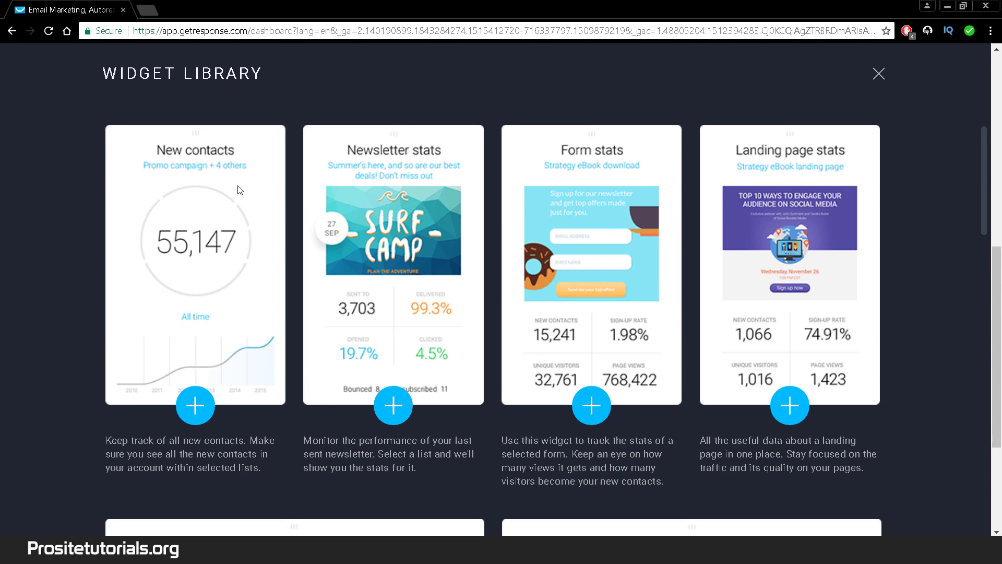
{"action": "scroll", "coordinate": [240, 191], "scroll_direction": "down", "scroll_amount": 10}
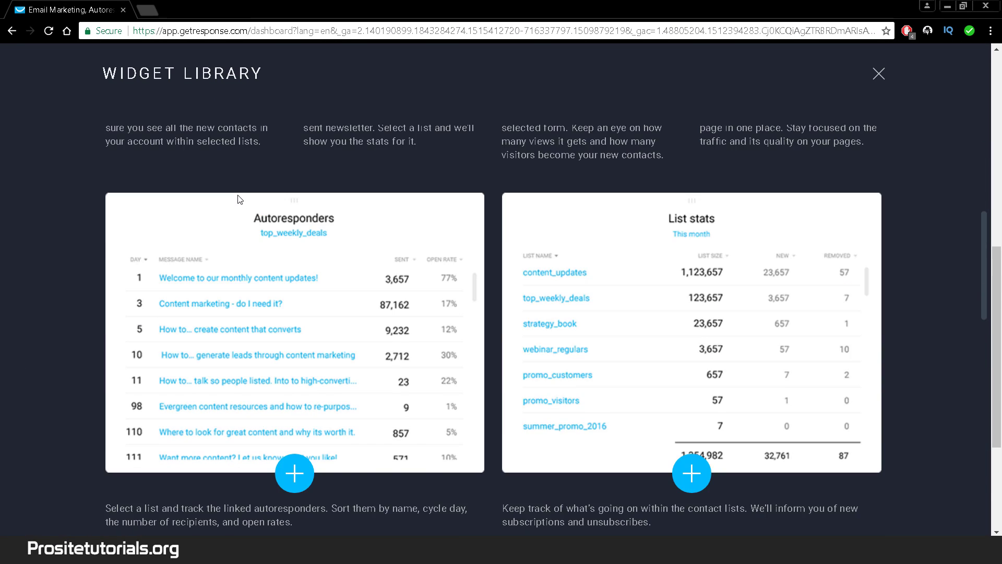
{"action": "scroll", "coordinate": [238, 196], "scroll_direction": "down", "scroll_amount": 10}
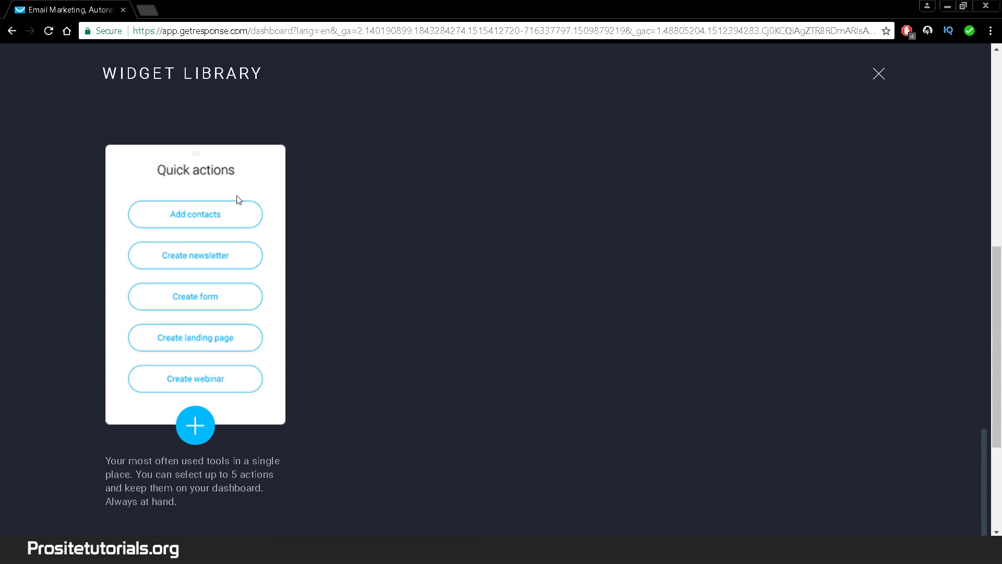
{"action": "scroll", "coordinate": [238, 198], "scroll_direction": "up", "scroll_amount": 4}
{"action": "scroll", "coordinate": [238, 199], "scroll_direction": "up", "scroll_amount": 8}
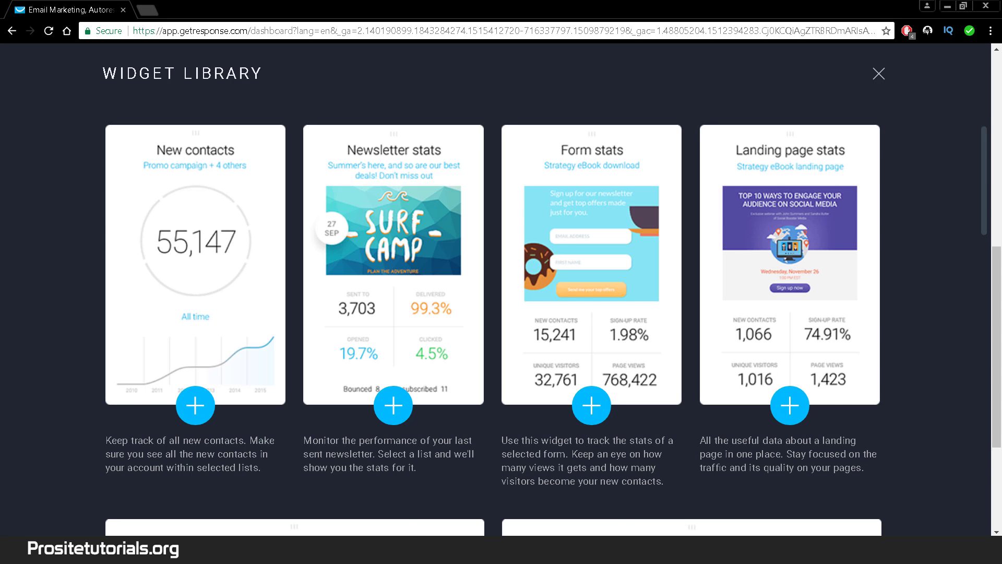
{"action": "scroll", "coordinate": [195, 420], "scroll_direction": "up", "scroll_amount": 1}
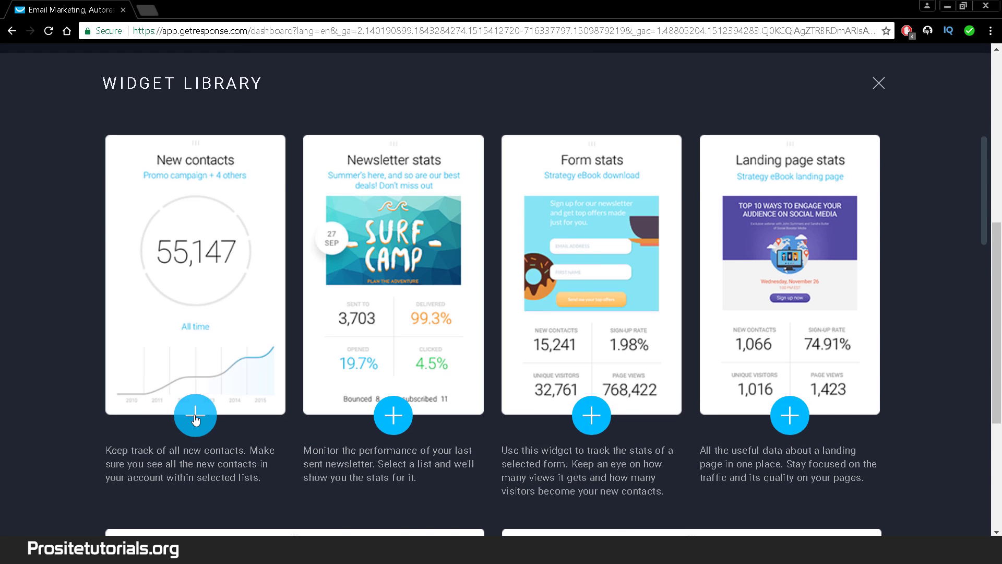
Add the New contacts widget to the dashboard, tracking the getresponse list, and save its settings.
{"action": "left_click", "coordinate": [196, 417]}
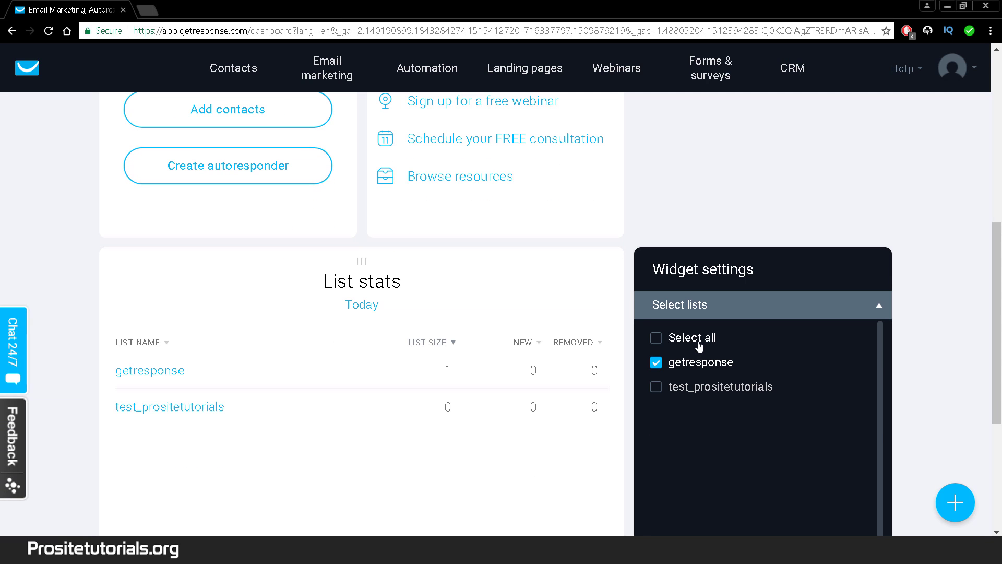
{"action": "scroll", "coordinate": [700, 360], "scroll_direction": "down", "scroll_amount": 2}
{"action": "left_click", "coordinate": [855, 497]}
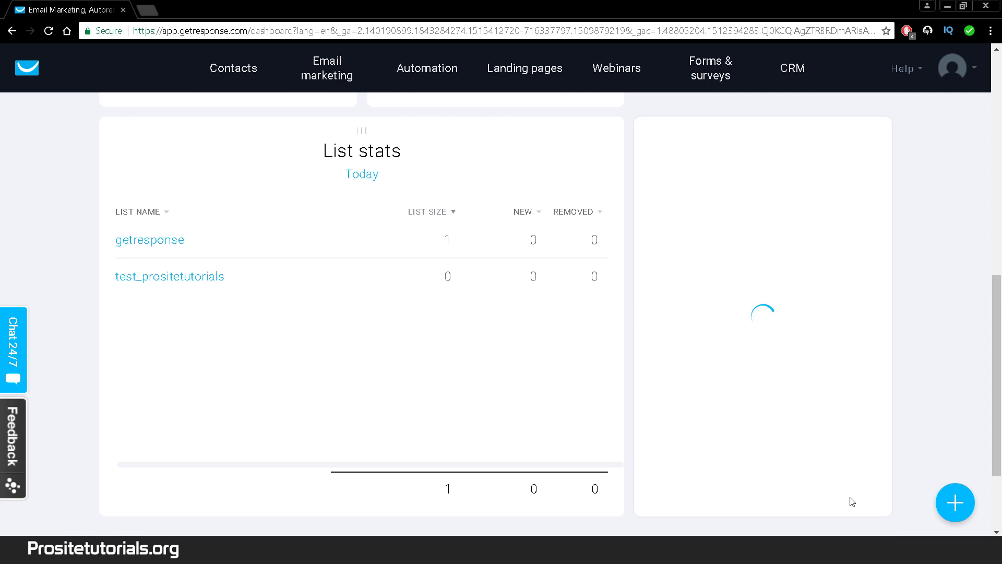
Move the New contacts widget into the dashboard's upper row, beside Explore GetResponse.
{"action": "scroll", "coordinate": [830, 434], "scroll_direction": "up", "scroll_amount": 3}
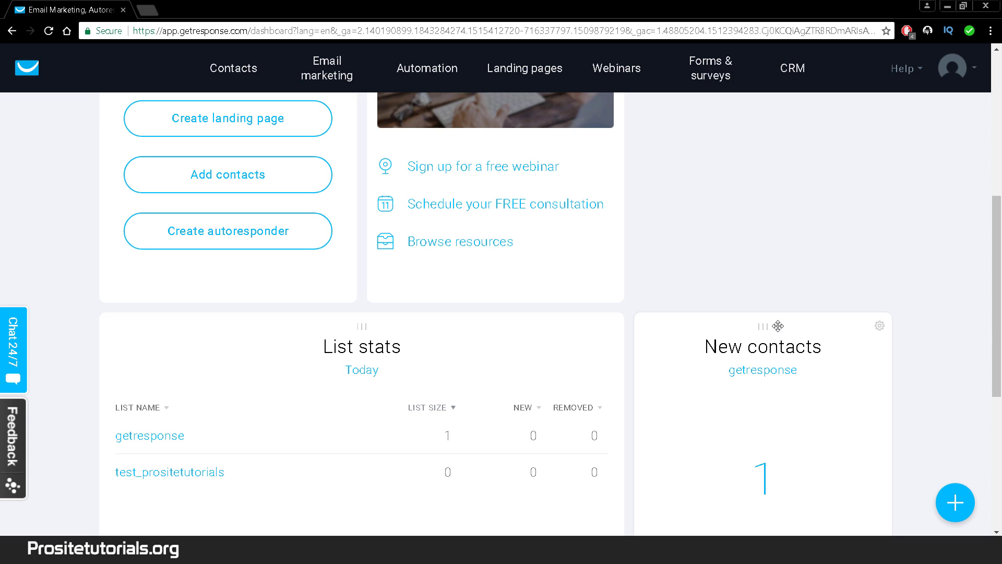
{"action": "left_click_drag", "start_coordinate": [764, 325], "coordinate": [712, 183]}
{"action": "scroll", "coordinate": [712, 183], "scroll_direction": "up", "scroll_amount": 5}
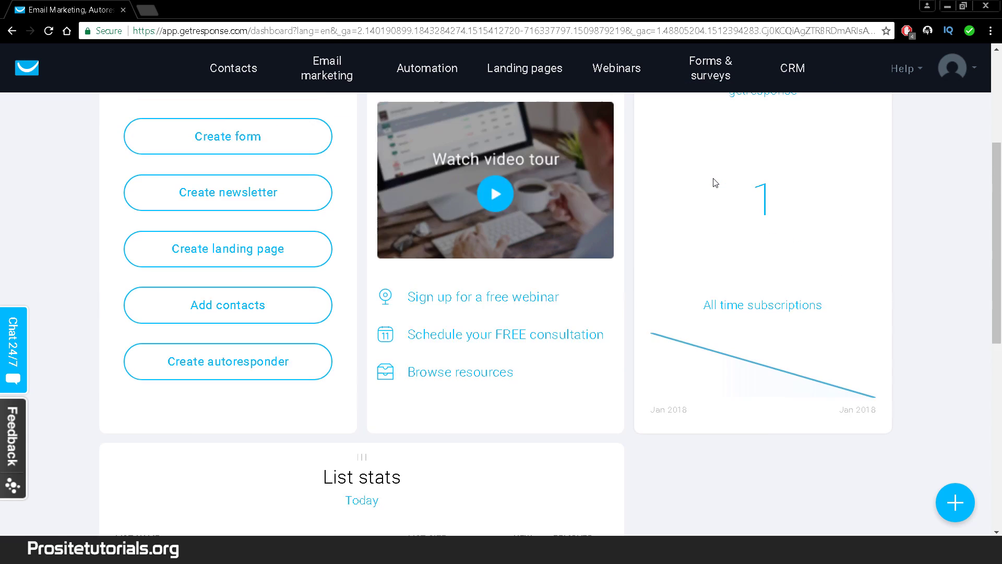
{"action": "scroll", "coordinate": [846, 478], "scroll_direction": "down", "scroll_amount": 1}
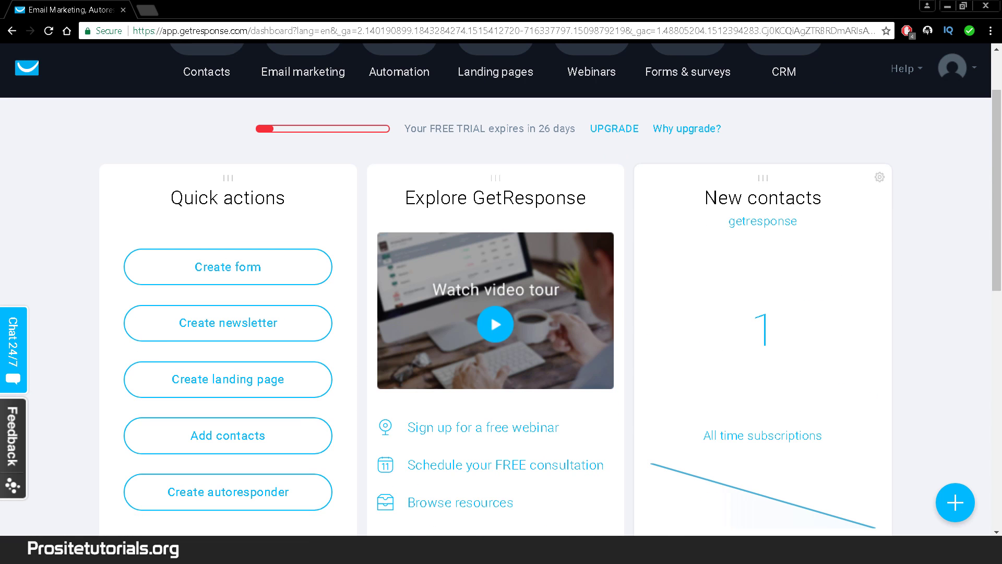
Look over the rearranged dashboard widgets, from List stats up to the main tool shortcuts.
{"action": "scroll", "coordinate": [687, 324], "scroll_direction": "down", "scroll_amount": 2}
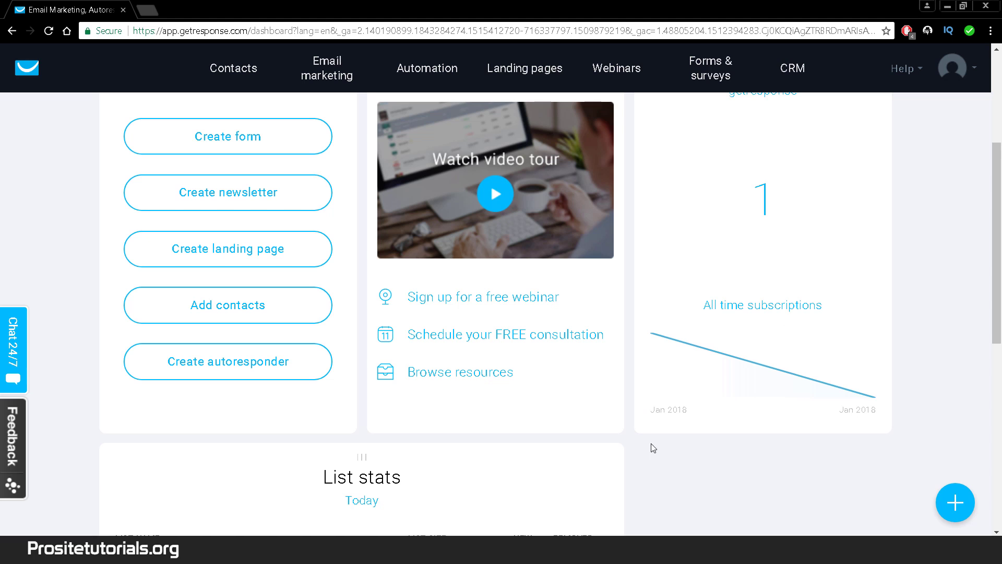
{"action": "scroll", "coordinate": [506, 443], "scroll_direction": "up", "scroll_amount": 1}
{"action": "scroll", "coordinate": [506, 444], "scroll_direction": "down", "scroll_amount": 2}
{"action": "scroll", "coordinate": [506, 444], "scroll_direction": "down", "scroll_amount": 2}
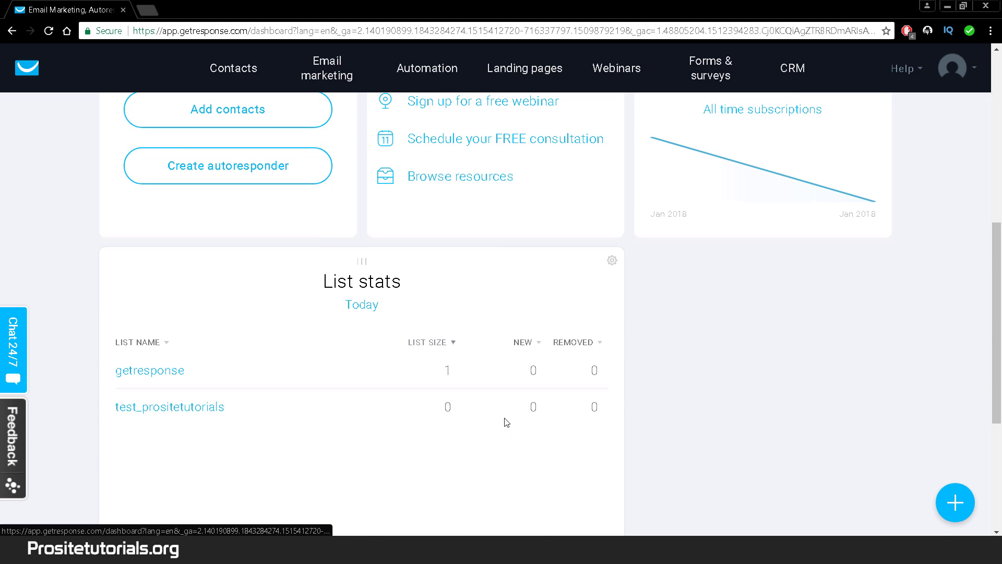
{"action": "scroll", "coordinate": [740, 295], "scroll_direction": "up", "scroll_amount": 2}
{"action": "scroll", "coordinate": [664, 376], "scroll_direction": "up", "scroll_amount": 3}
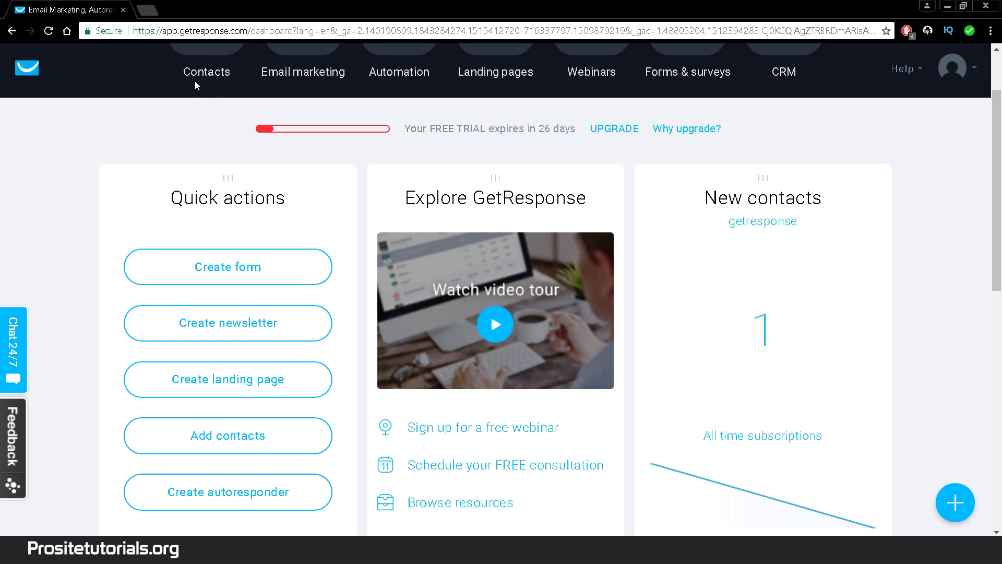
{"action": "scroll", "coordinate": [252, 142], "scroll_direction": "up", "scroll_amount": 2}
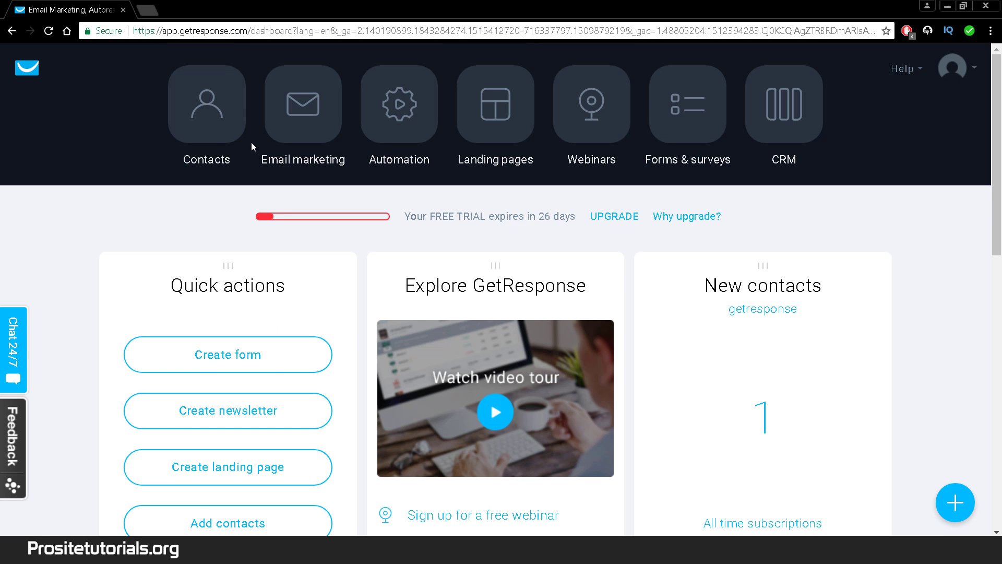
Open the Contacts tool and examine the Contact lists page, including the trial contact limit and existing lists.
{"action": "left_click", "coordinate": [223, 105]}
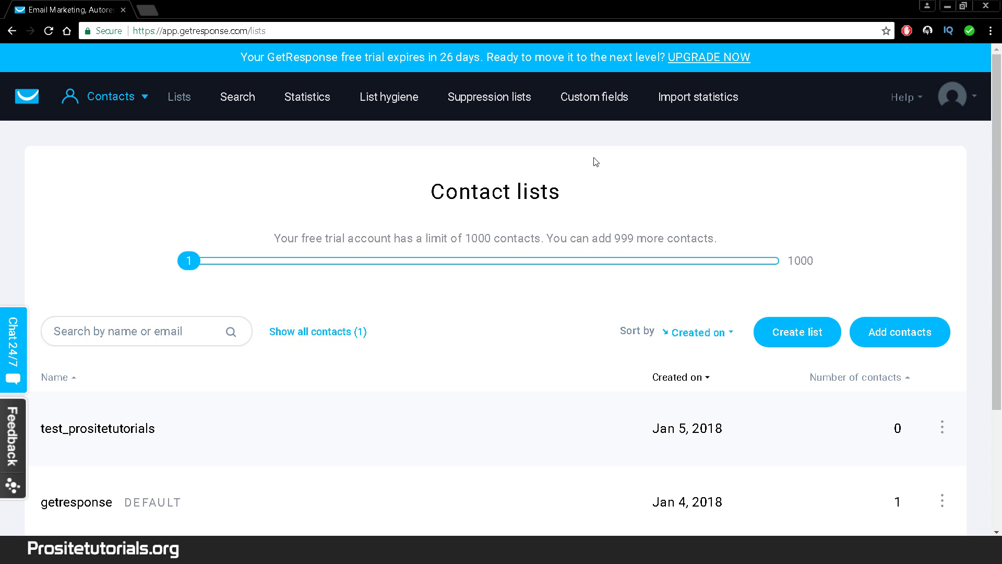
{"action": "scroll", "coordinate": [593, 172], "scroll_direction": "down", "scroll_amount": 3}
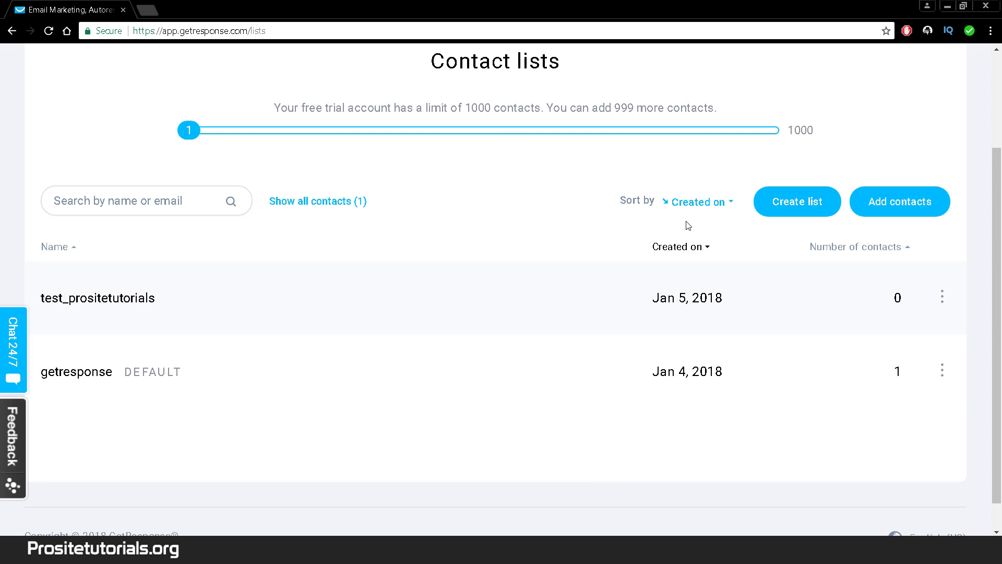
{"action": "scroll", "coordinate": [634, 183], "scroll_direction": "up", "scroll_amount": 1}
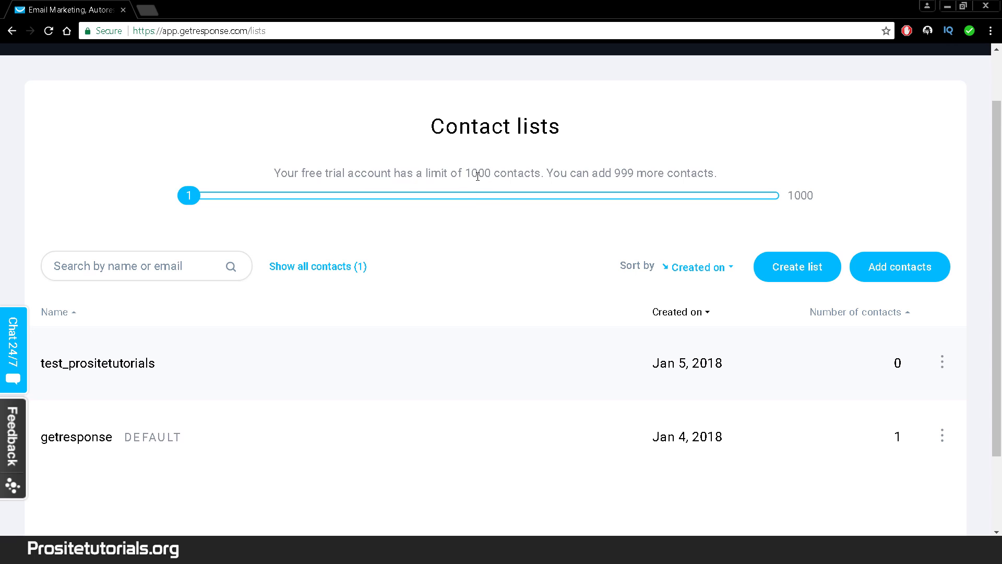
{"action": "double_click", "coordinate": [470, 173]}
{"action": "left_click_drag", "start_coordinate": [485, 175], "coordinate": [481, 176]}
{"action": "scroll", "coordinate": [513, 281], "scroll_direction": "up", "scroll_amount": 2}
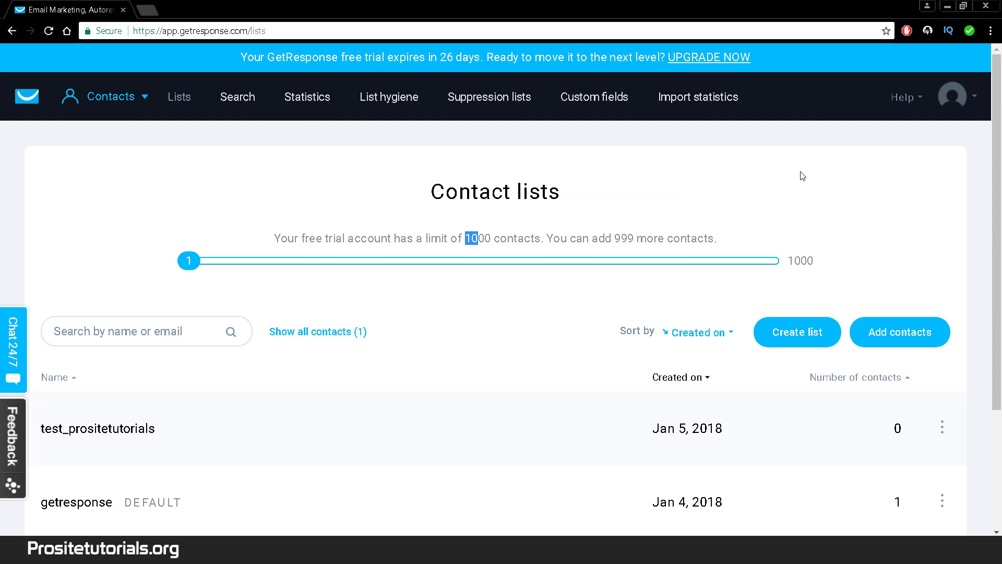
{"action": "scroll", "coordinate": [803, 176], "scroll_direction": "down", "scroll_amount": 1}
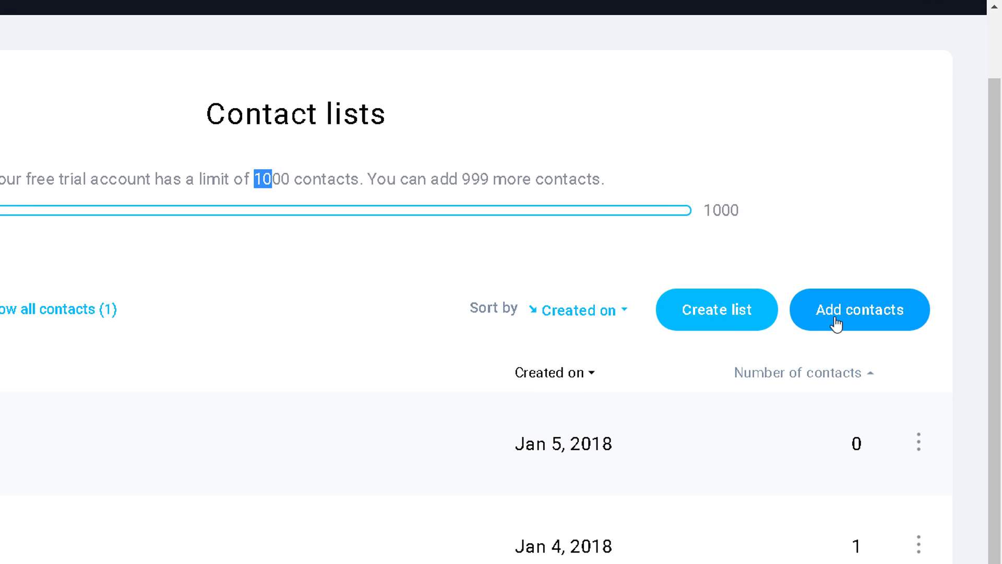
Open the add-contacts form, choose uploading a file, external service or pasted rows, and examine the import options.
{"action": "left_click", "coordinate": [835, 322]}
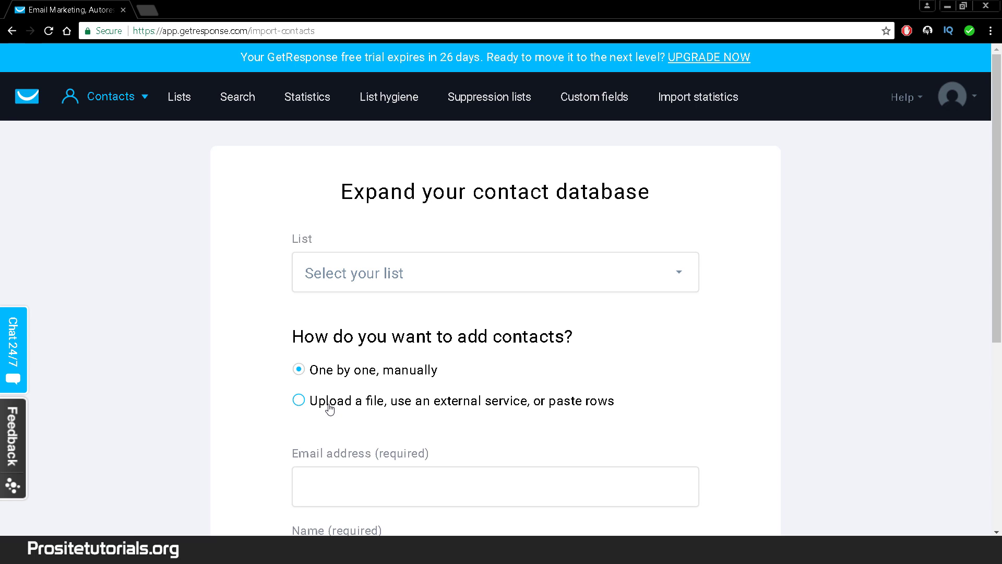
{"action": "left_click", "coordinate": [403, 408]}
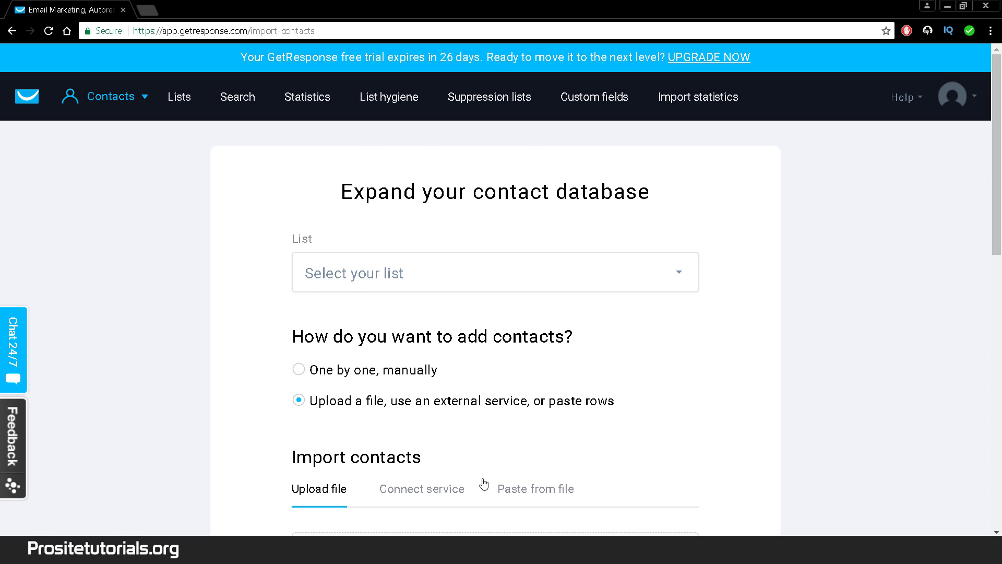
{"action": "scroll", "coordinate": [598, 511], "scroll_direction": "down", "scroll_amount": 1}
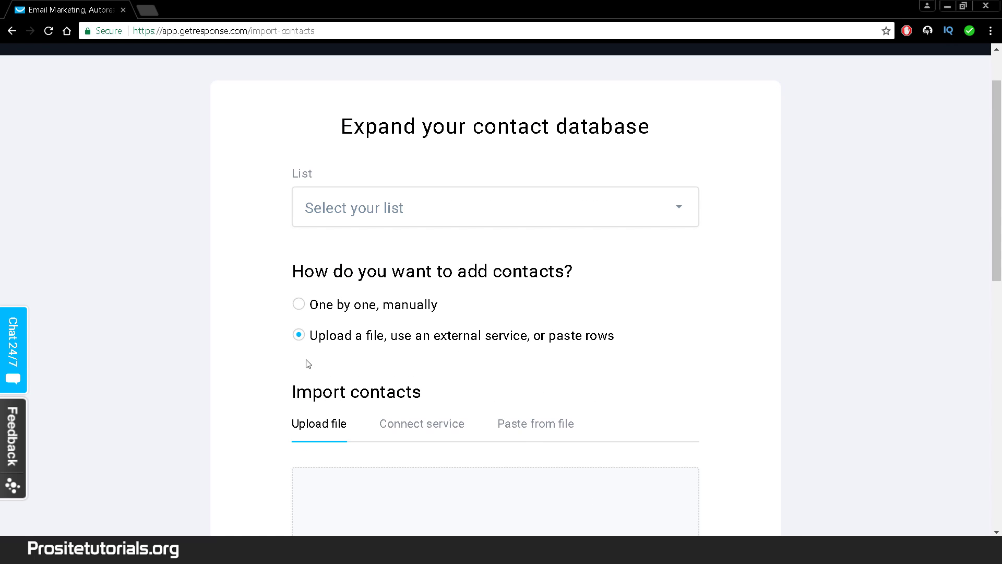
{"action": "scroll", "coordinate": [672, 479], "scroll_direction": "down", "scroll_amount": 1}
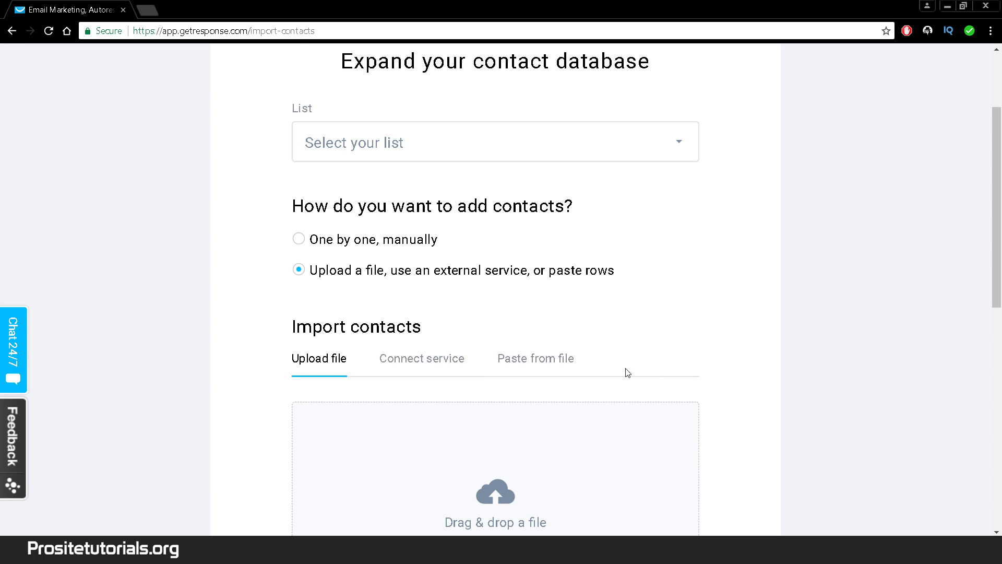
{"action": "scroll", "coordinate": [786, 347], "scroll_direction": "down", "scroll_amount": 5}
Return from the contact import form to the Contact lists page.
{"action": "scroll", "coordinate": [779, 342], "scroll_direction": "up", "scroll_amount": 6}
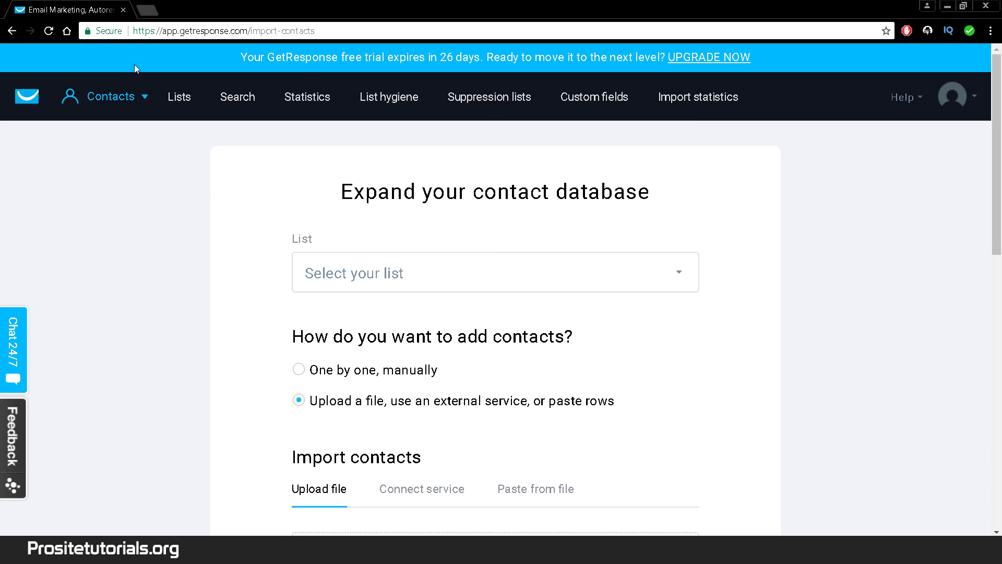
{"action": "left_click", "coordinate": [121, 94]}
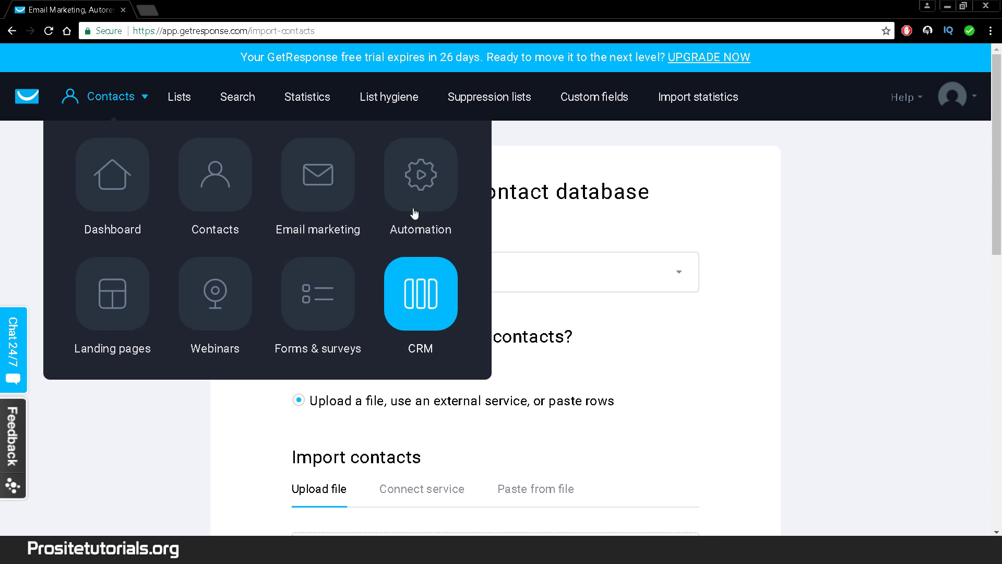
{"action": "left_click", "coordinate": [215, 180]}
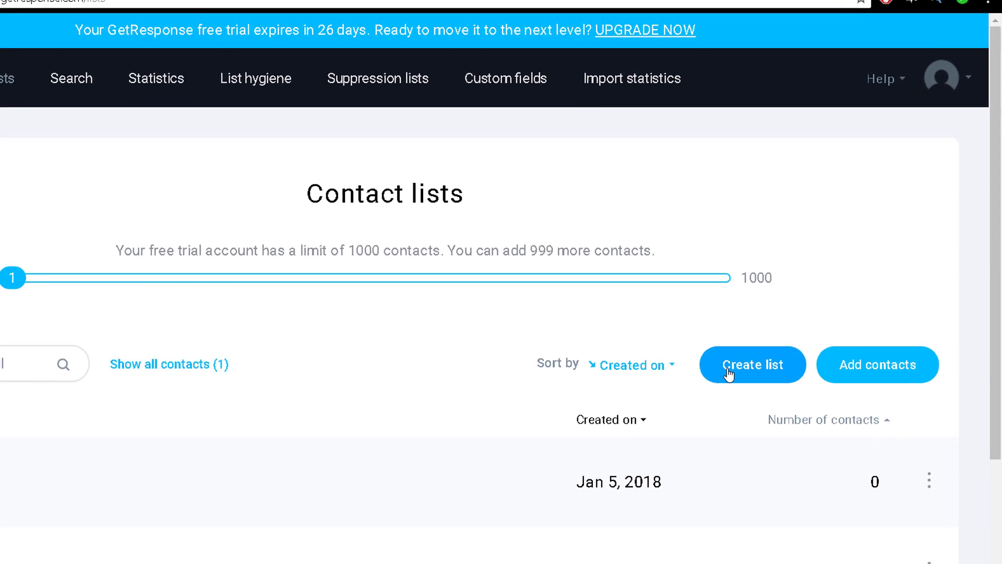
Create a new contact list named "diet-fitness-demo".
{"action": "left_click", "coordinate": [713, 380]}
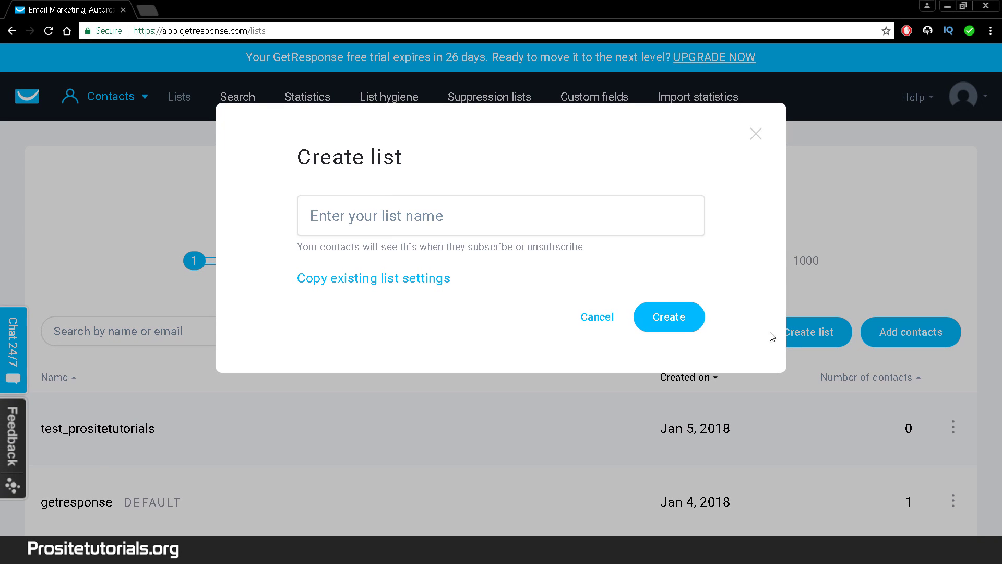
{"action": "left_click", "coordinate": [411, 230]}
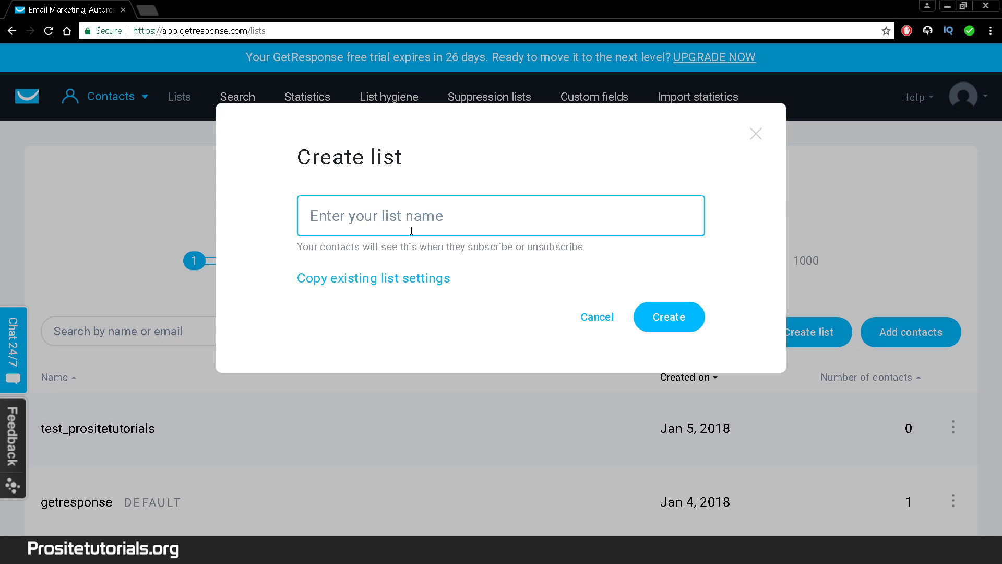
{"action": "type", "text": "diet"}
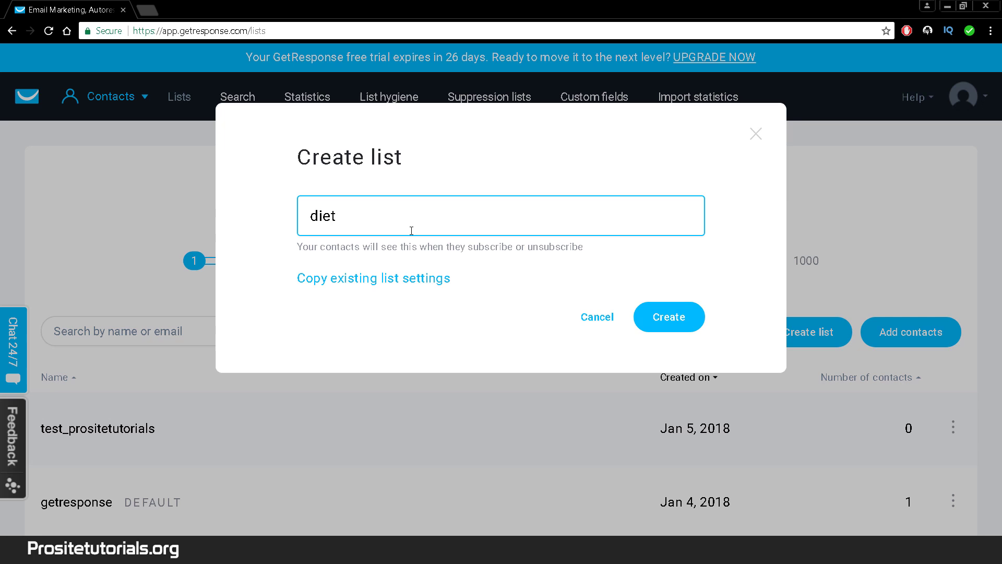
{"action": "type", "text": "-fitness-demo"}
{"action": "left_click", "coordinate": [692, 314]}
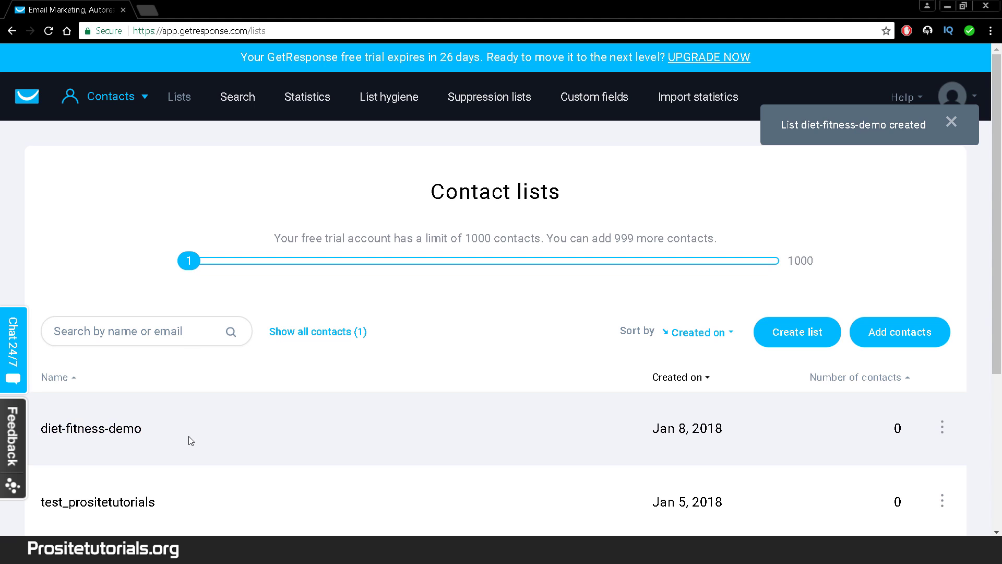
Open the settings of the diet-fitness-demo list and select its list name text.
{"action": "scroll", "coordinate": [228, 441], "scroll_direction": "down", "scroll_amount": 3}
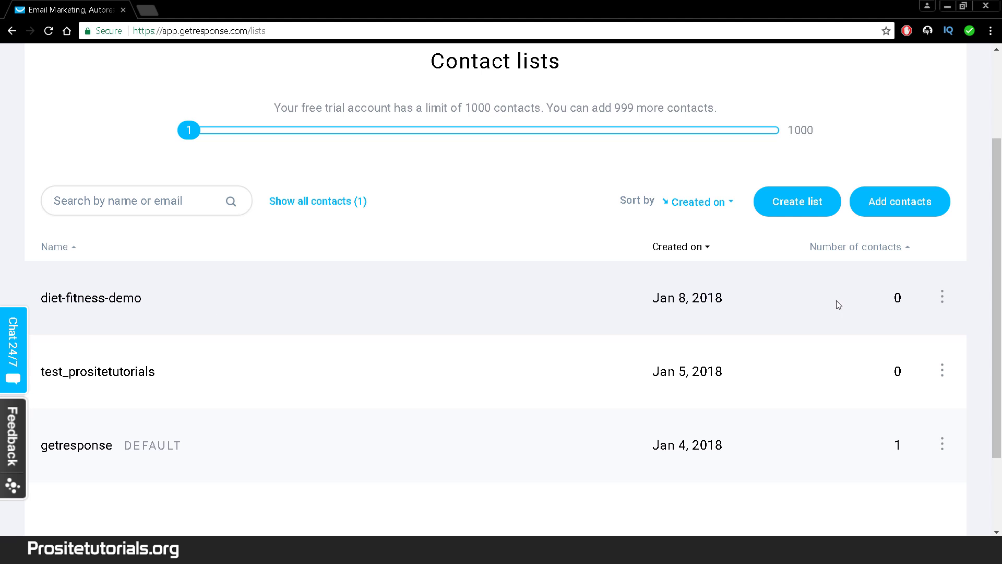
{"action": "mouse_move", "coordinate": [952, 308]}
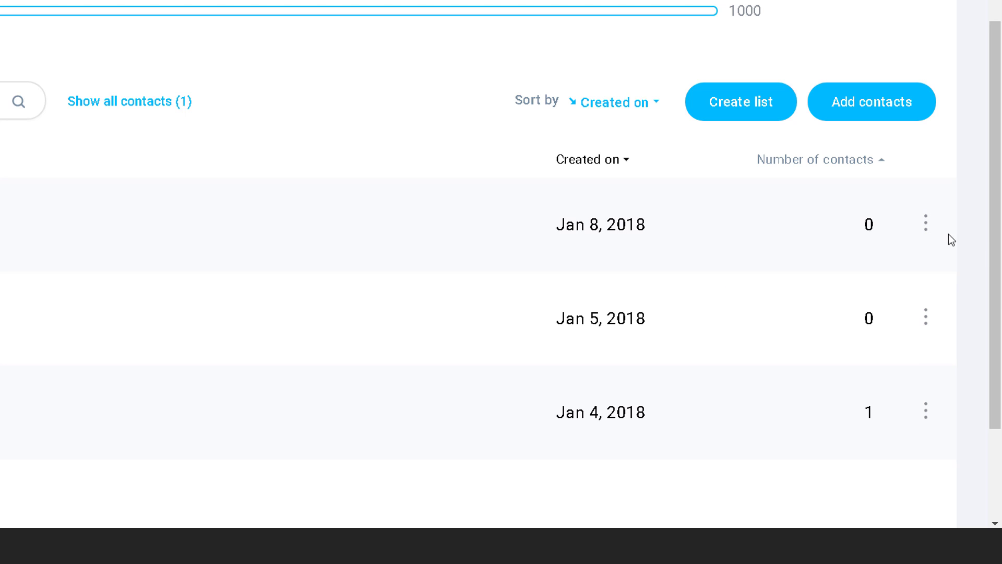
{"action": "mouse_move", "coordinate": [910, 225]}
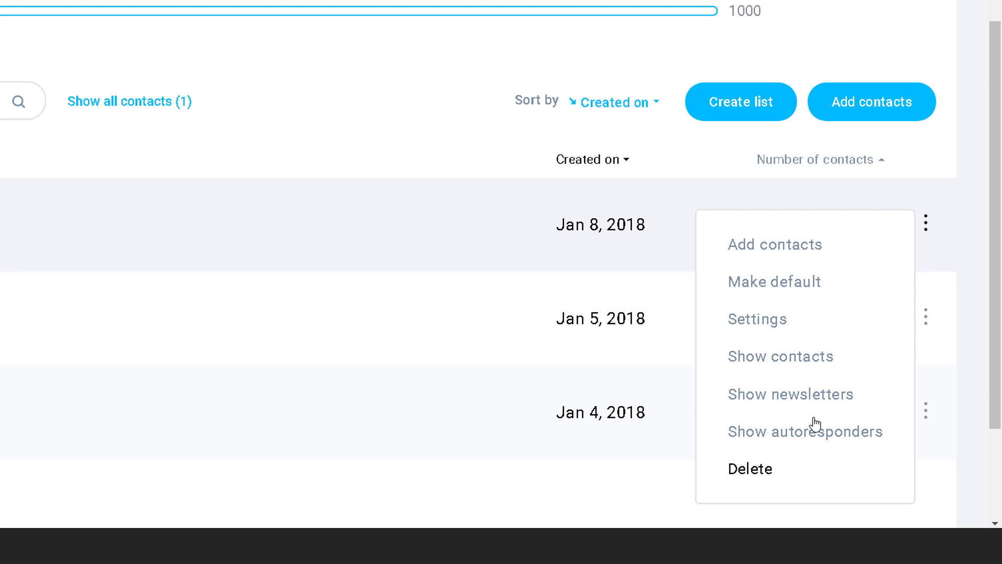
{"action": "left_click", "coordinate": [762, 323]}
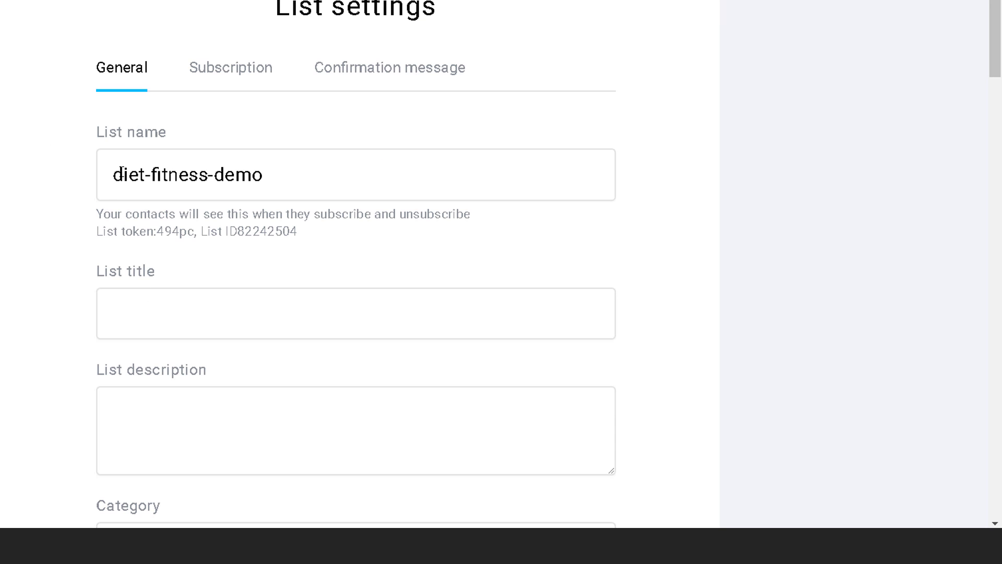
{"action": "left_click_drag", "start_coordinate": [105, 175], "coordinate": [304, 181]}
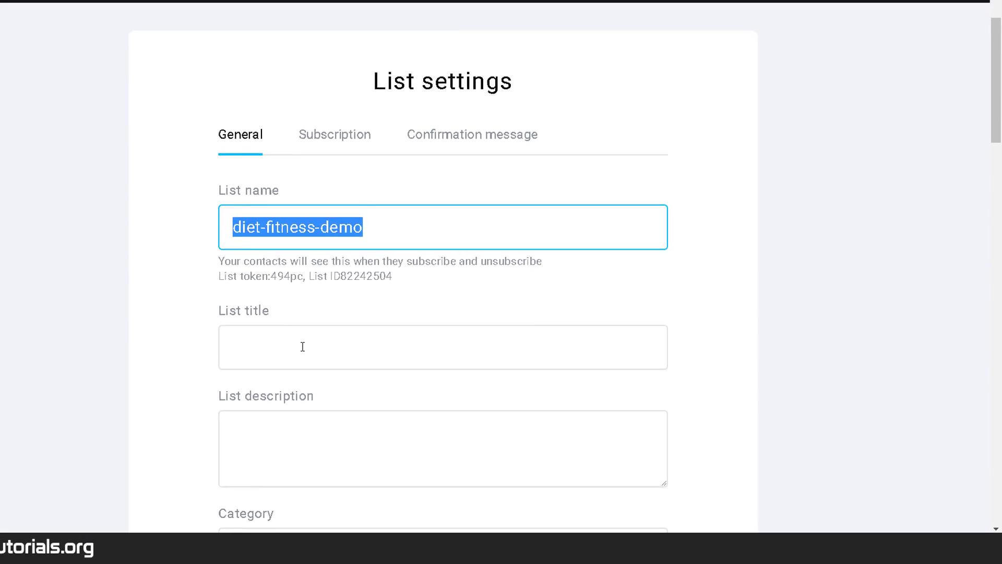
Set the list title to "Diet Fitness" and the list description to "diet and fitness tips".
{"action": "left_click", "coordinate": [300, 301]}
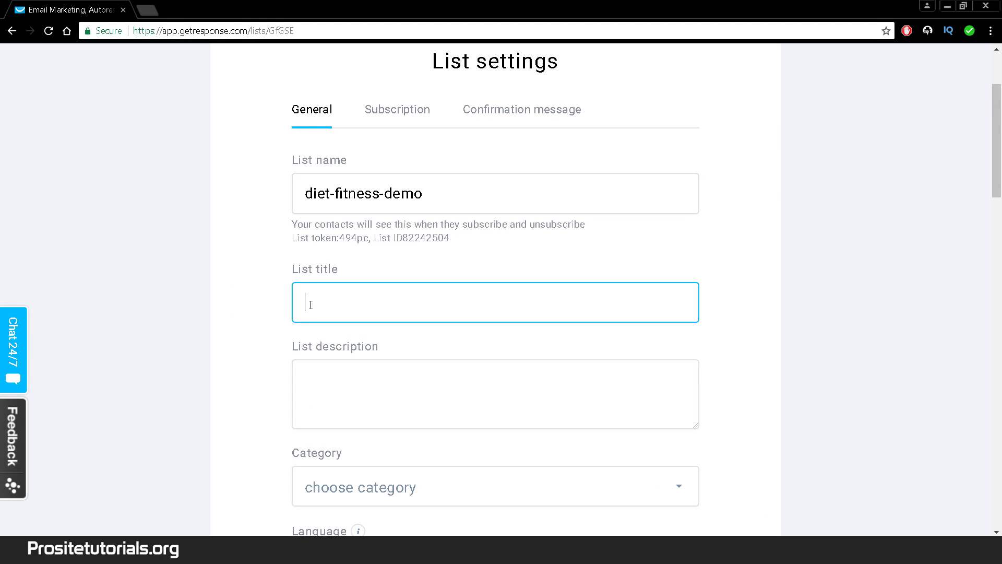
{"action": "type", "text": "Diet Fitness"}
{"action": "left_click", "coordinate": [331, 372]}
{"action": "scroll", "coordinate": [399, 293], "scroll_direction": "down", "scroll_amount": 3}
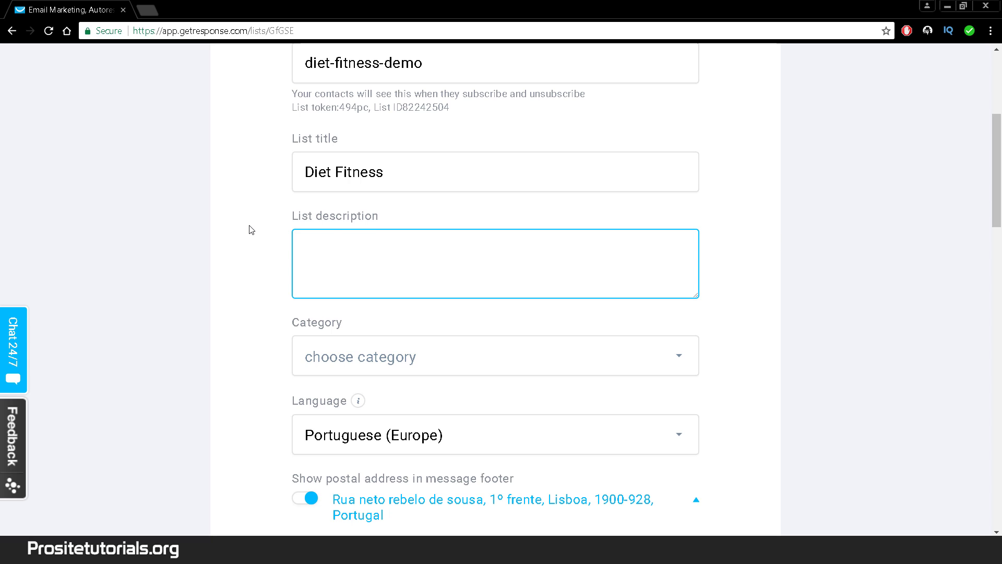
{"action": "type", "text": "diet a"}
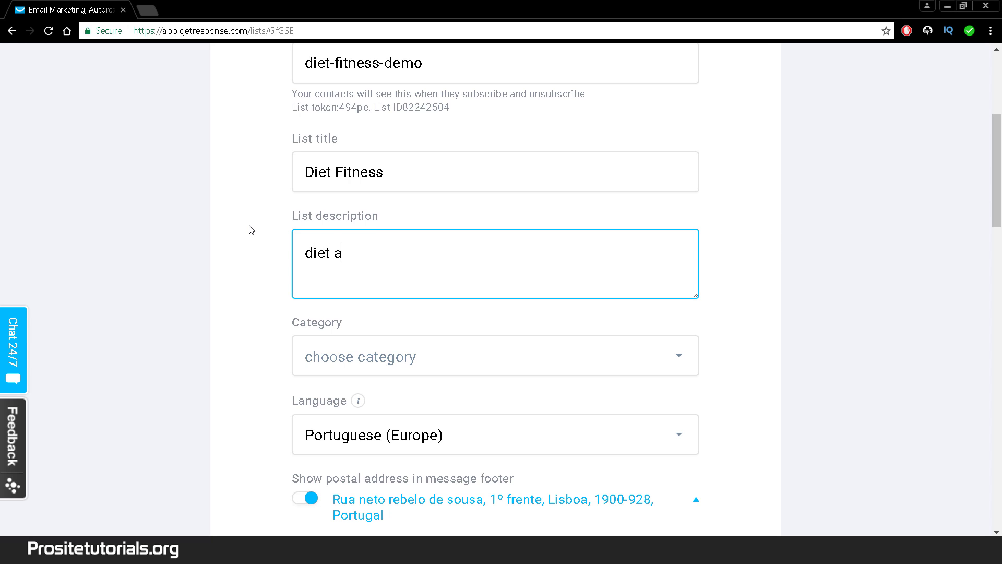
{"action": "type", "text": "nd fitn"}
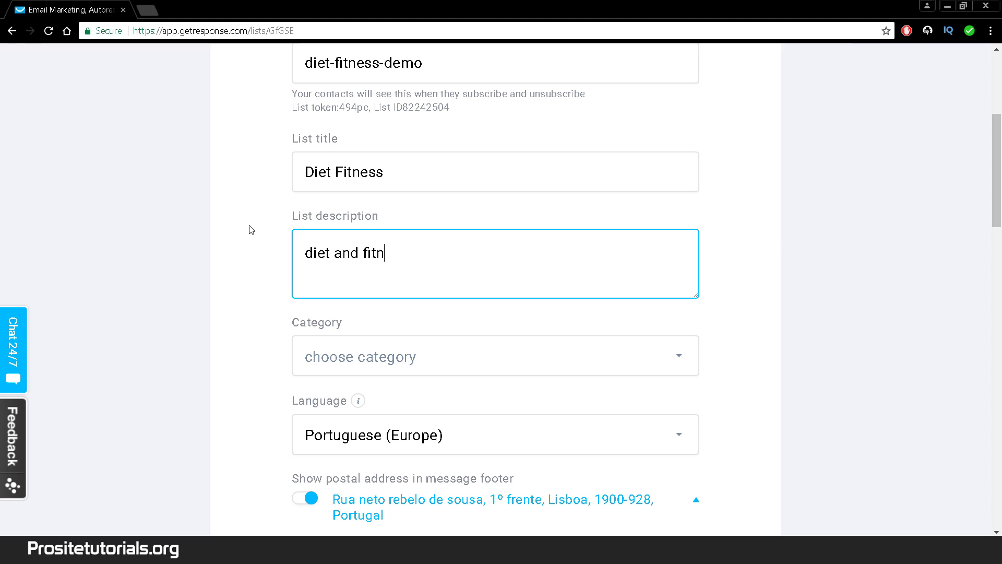
{"action": "type", "text": "ess tips"}
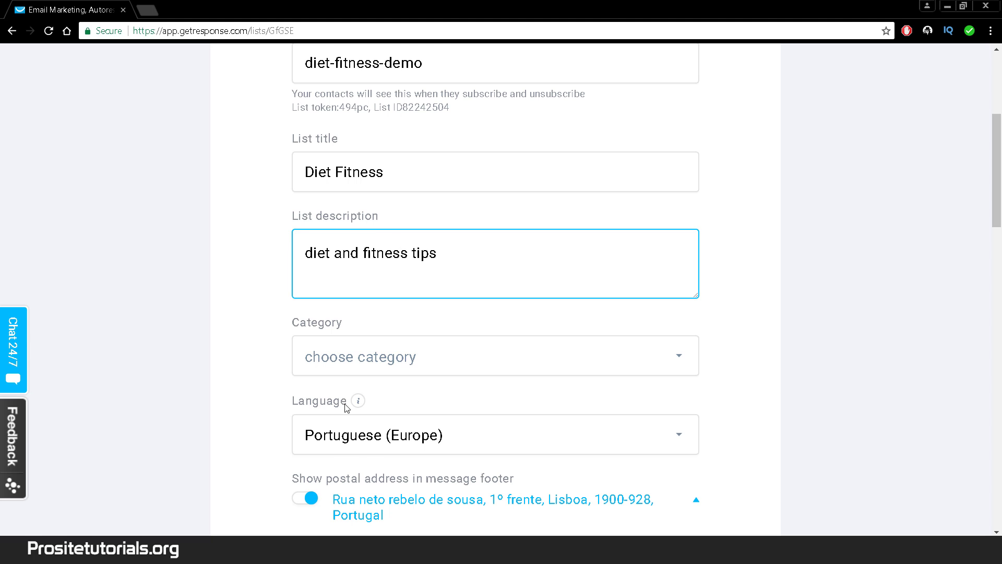
Set the list category to Health & Beauty.
{"action": "scroll", "coordinate": [347, 407], "scroll_direction": "down", "scroll_amount": 1}
{"action": "left_click", "coordinate": [364, 310]}
{"action": "scroll", "coordinate": [434, 430], "scroll_direction": "down", "scroll_amount": 3}
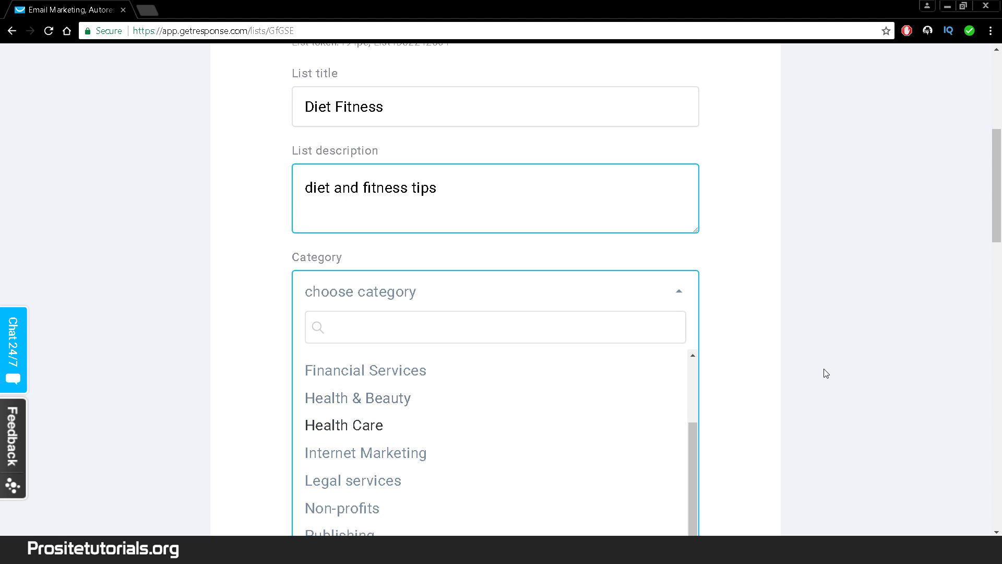
{"action": "scroll", "coordinate": [826, 374], "scroll_direction": "down", "scroll_amount": 1}
{"action": "left_click", "coordinate": [366, 332]}
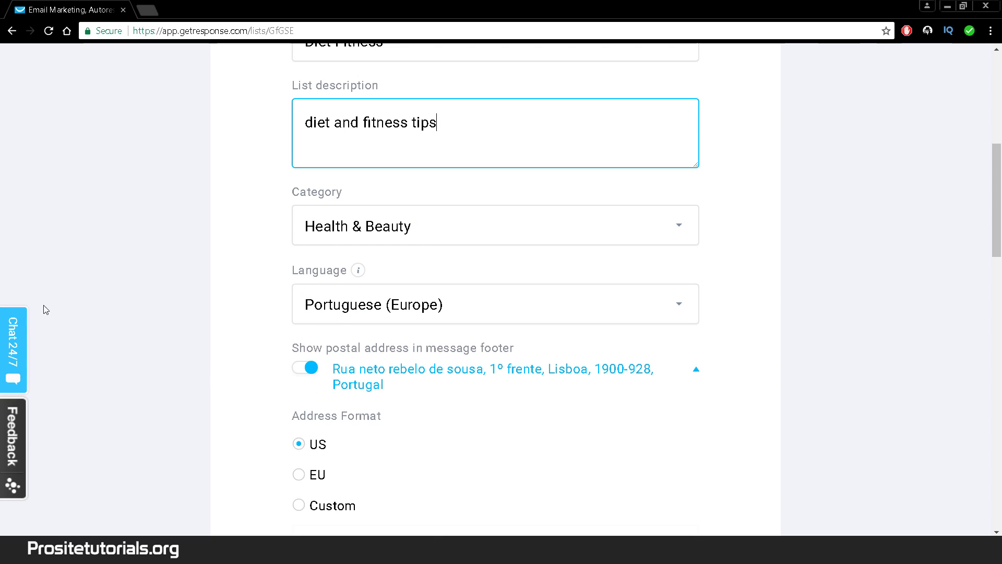
Change the list category to Health Care.
{"action": "left_click", "coordinate": [433, 236]}
{"action": "scroll", "coordinate": [437, 344], "scroll_direction": "down", "scroll_amount": 3}
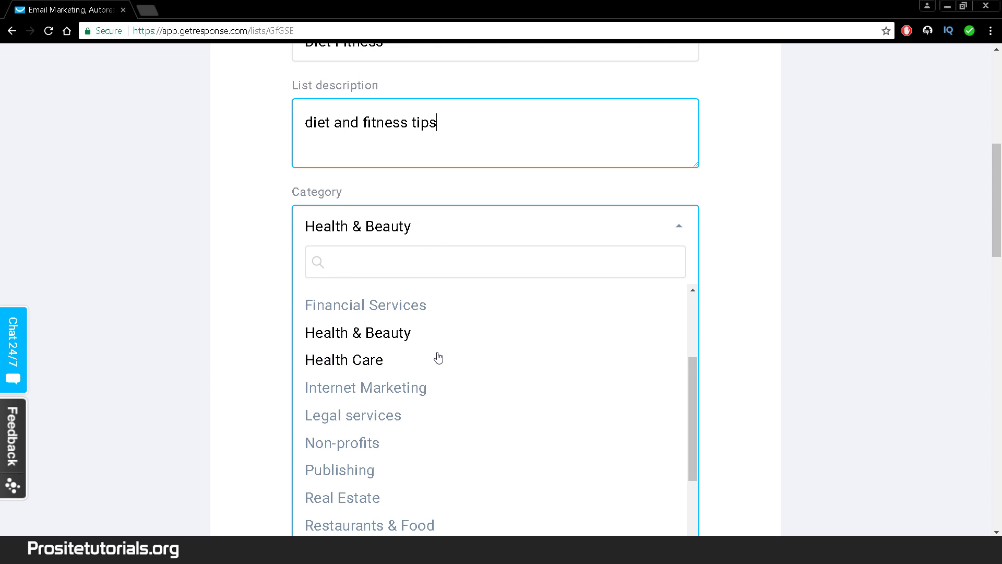
{"action": "left_click", "coordinate": [381, 368]}
{"action": "left_click", "coordinate": [203, 347]}
Search the available languages for "english" and set the list language to English.
{"action": "scroll", "coordinate": [338, 319], "scroll_direction": "down", "scroll_amount": 1}
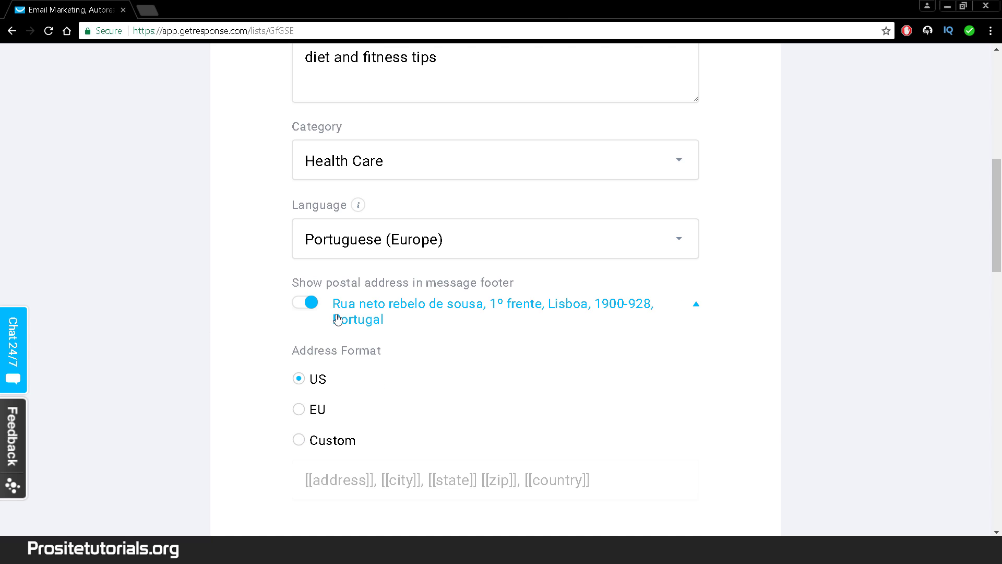
{"action": "left_click", "coordinate": [428, 241]}
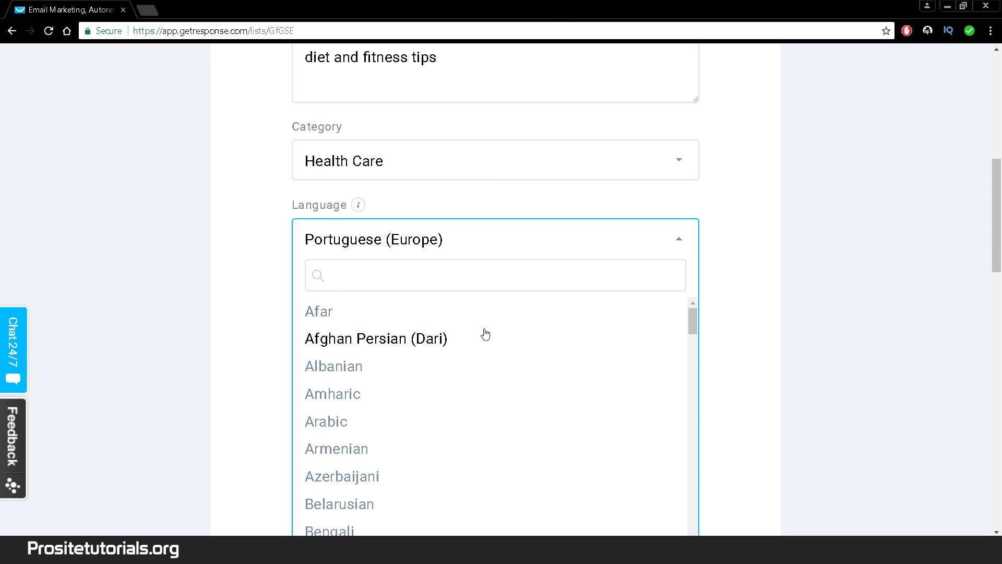
{"action": "scroll", "coordinate": [486, 334], "scroll_direction": "down", "scroll_amount": 1}
{"action": "right_click", "coordinate": [442, 276]}
{"action": "left_click", "coordinate": [429, 275]}
{"action": "type", "text": "e"}
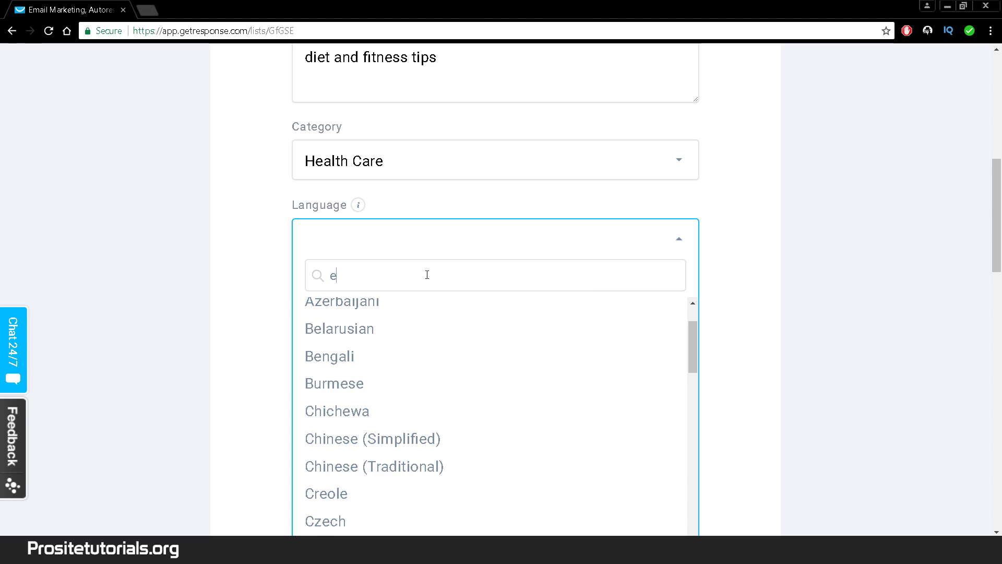
{"action": "type", "text": "nlg"}
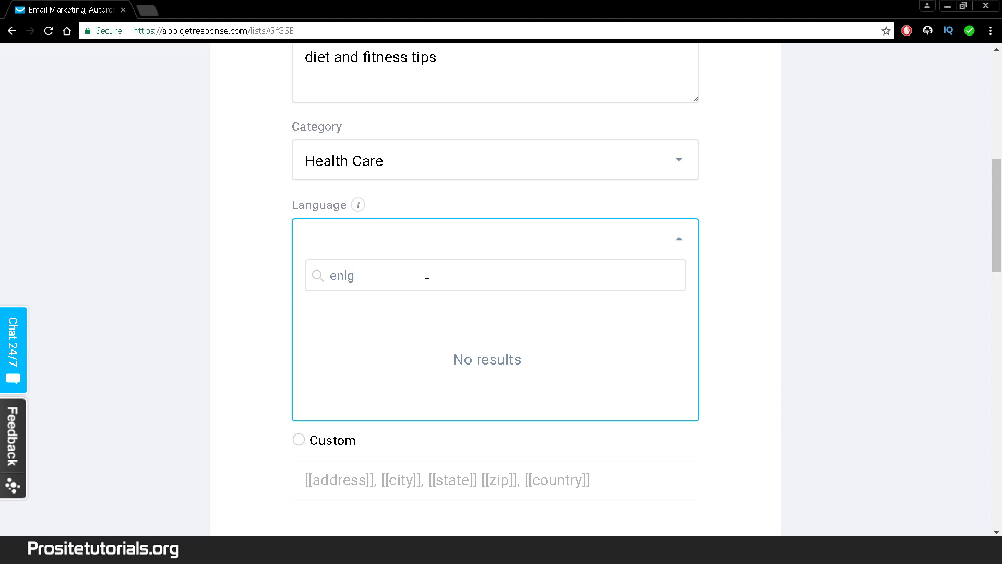
{"action": "key", "text": "BackSpace"}
{"action": "key", "text": "BackSpace"}
{"action": "type", "text": "glish"}
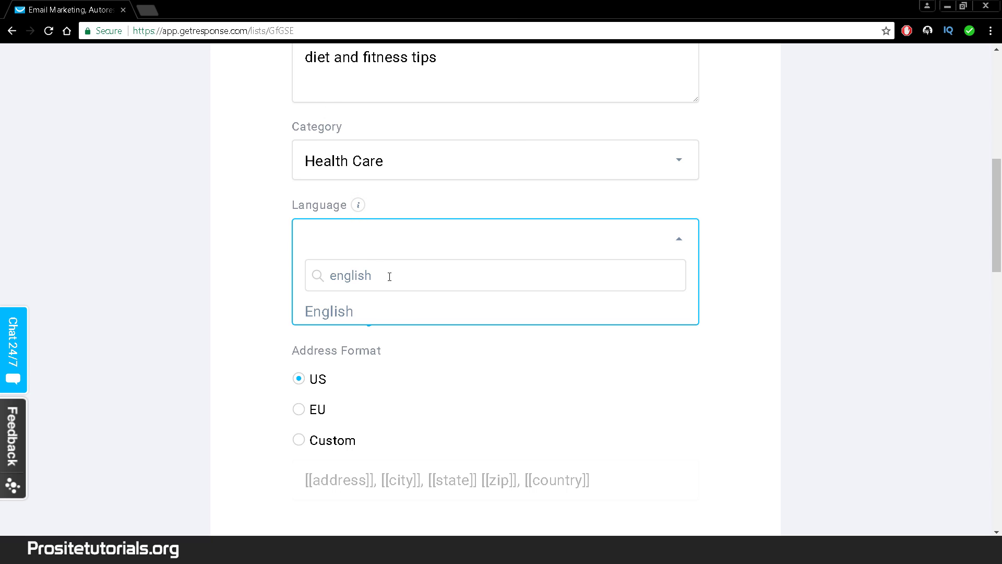
{"action": "left_click", "coordinate": [344, 318]}
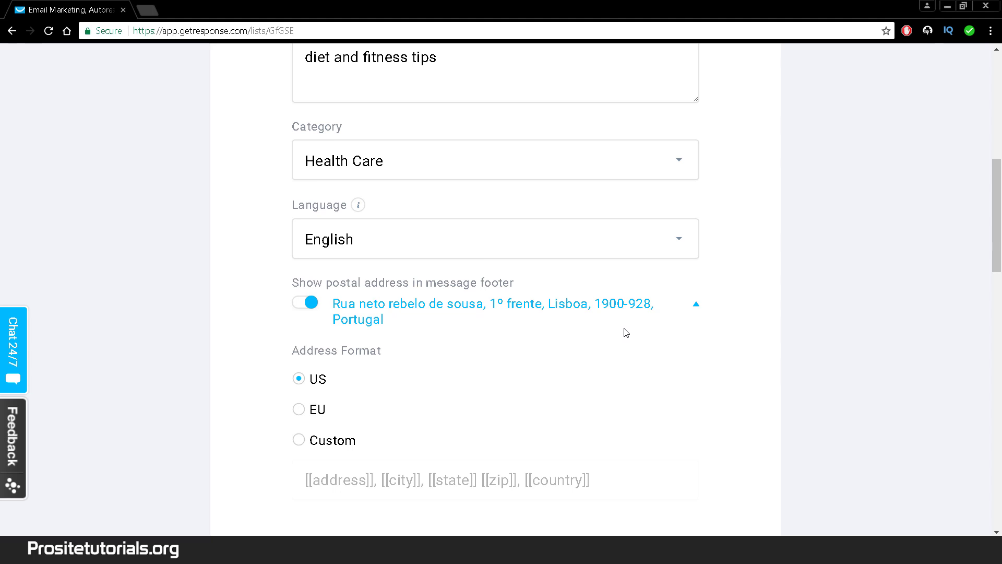
Compare the US and EU address formats for the message footer and choose EU.
{"action": "scroll", "coordinate": [621, 335], "scroll_direction": "down", "scroll_amount": 1}
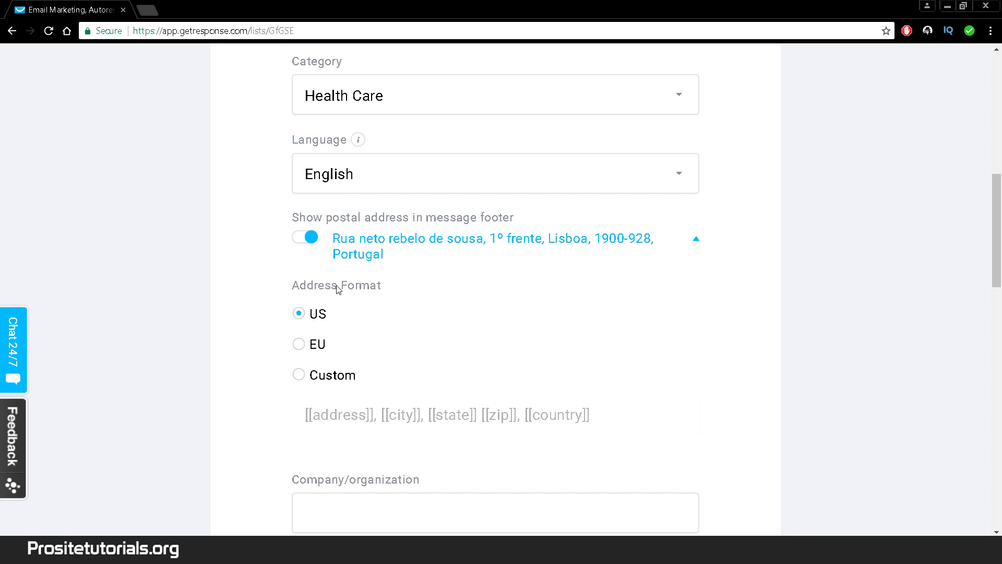
{"action": "scroll", "coordinate": [340, 291], "scroll_direction": "down", "scroll_amount": 1}
{"action": "left_click", "coordinate": [314, 280]}
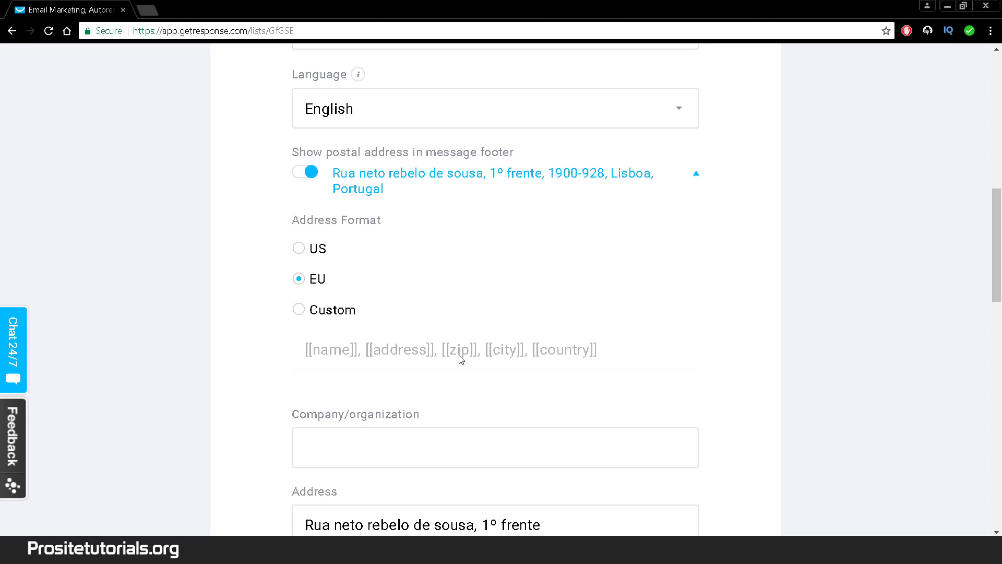
{"action": "scroll", "coordinate": [459, 354], "scroll_direction": "down", "scroll_amount": 1}
{"action": "left_click", "coordinate": [307, 187]}
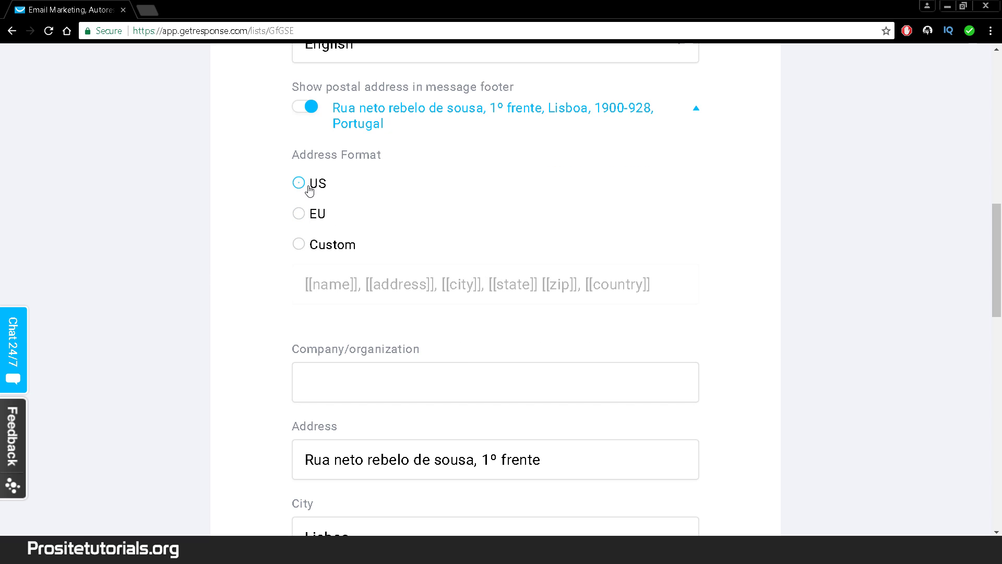
{"action": "left_click", "coordinate": [300, 214]}
Enter "Prositetutorials" as the company/organization of the list.
{"action": "scroll", "coordinate": [306, 342], "scroll_direction": "down", "scroll_amount": 1}
{"action": "left_click", "coordinate": [311, 309]}
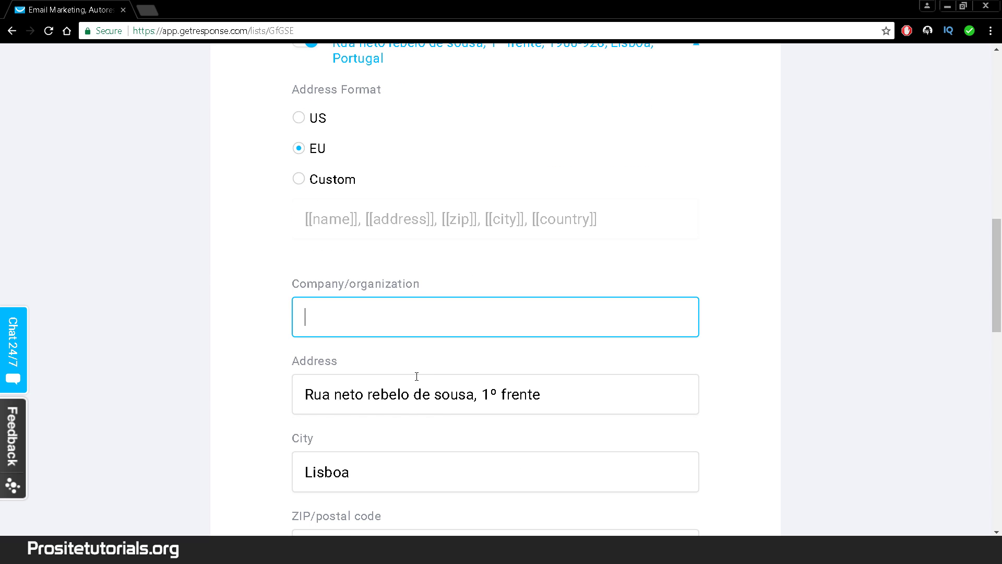
{"action": "scroll", "coordinate": [396, 346], "scroll_direction": "down", "scroll_amount": 1}
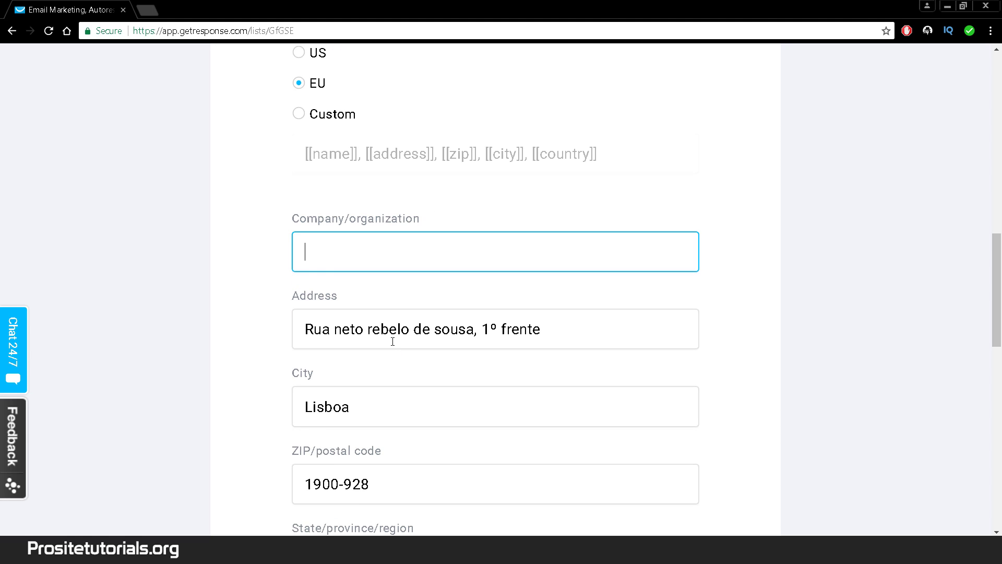
{"action": "type", "text": "Pros"}
{"action": "type", "text": "itue"}
{"action": "key", "text": "BackSpace"}
{"action": "key", "text": "BackSpace"}
{"action": "type", "text": "e"}
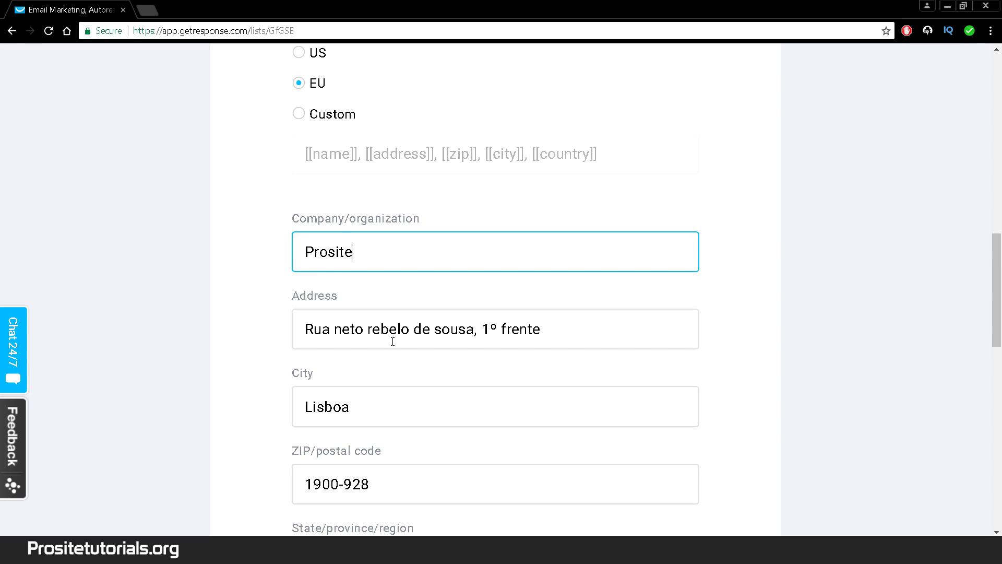
{"action": "type", "text": "tutorials"}
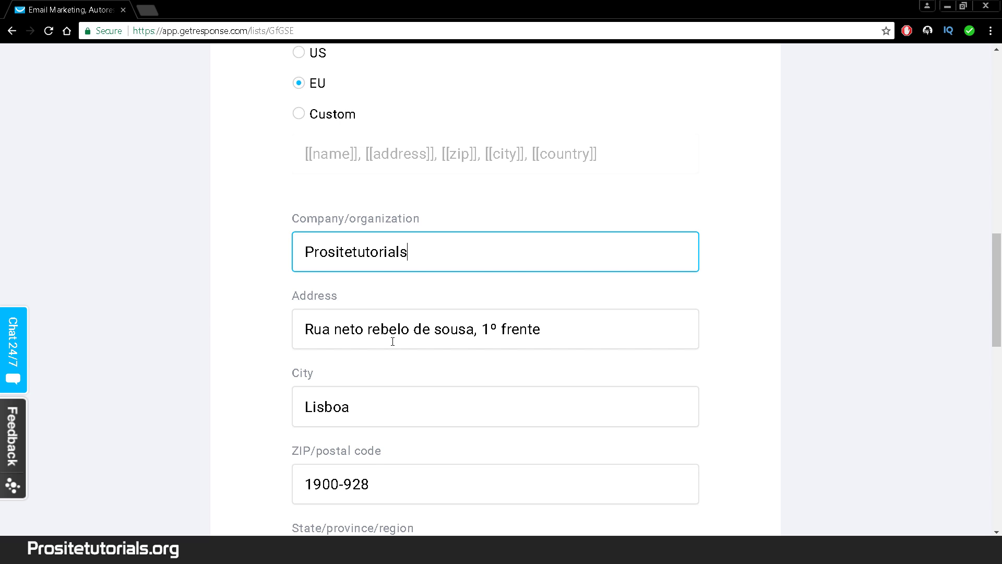
Examine the remaining general settings, from the city and region fields to the country, logo upload and logo link.
{"action": "left_click", "coordinate": [379, 387]}
{"action": "scroll", "coordinate": [370, 434], "scroll_direction": "down", "scroll_amount": 6}
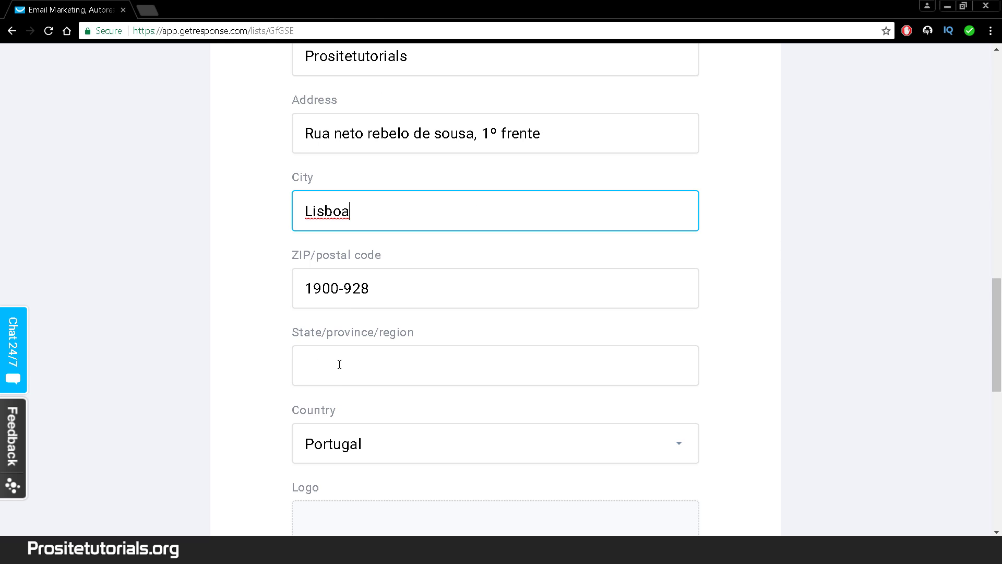
{"action": "left_click", "coordinate": [371, 246]}
{"action": "scroll", "coordinate": [465, 174], "scroll_direction": "down", "scroll_amount": 5}
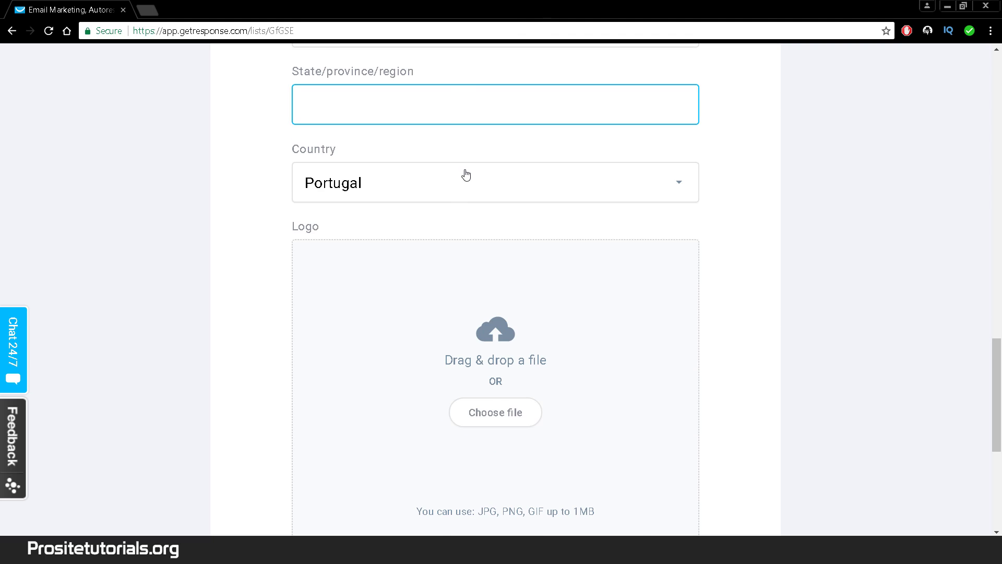
{"action": "scroll", "coordinate": [431, 271], "scroll_direction": "down", "scroll_amount": 4}
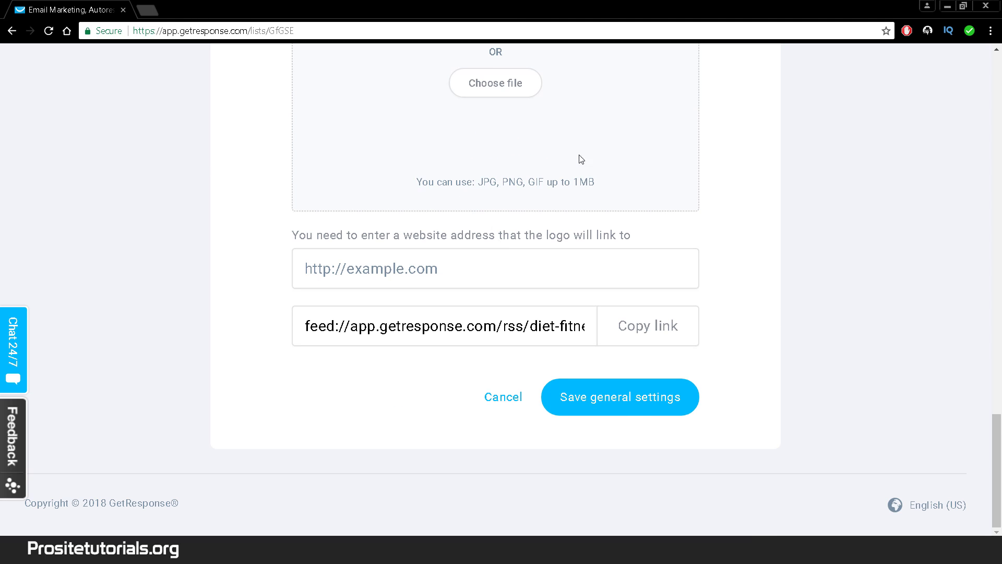
{"action": "scroll", "coordinate": [567, 166], "scroll_direction": "up", "scroll_amount": 12}
{"action": "scroll", "coordinate": [535, 180], "scroll_direction": "down", "scroll_amount": 7}
{"action": "scroll", "coordinate": [519, 175], "scroll_direction": "up", "scroll_amount": 5}
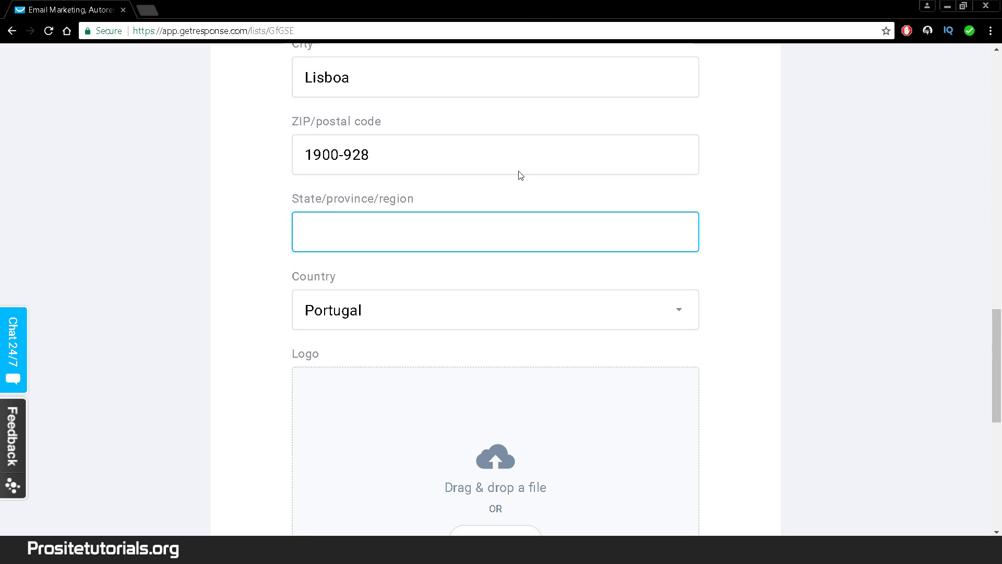
Copy the city entry into the State/province/region field and save the general settings of the list.
{"action": "left_click", "coordinate": [362, 148]}
{"action": "key", "text": "ctrl+a"}
{"action": "key", "text": "ctrl+c"}
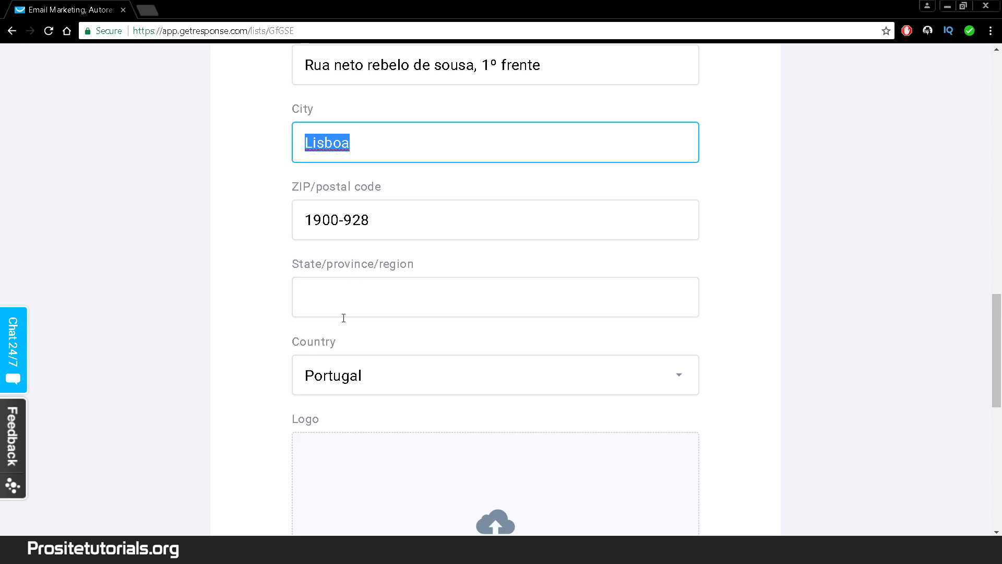
{"action": "left_click", "coordinate": [344, 316]}
{"action": "key", "text": "ctrl+v"}
{"action": "scroll", "coordinate": [369, 261], "scroll_direction": "down", "scroll_amount": 10}
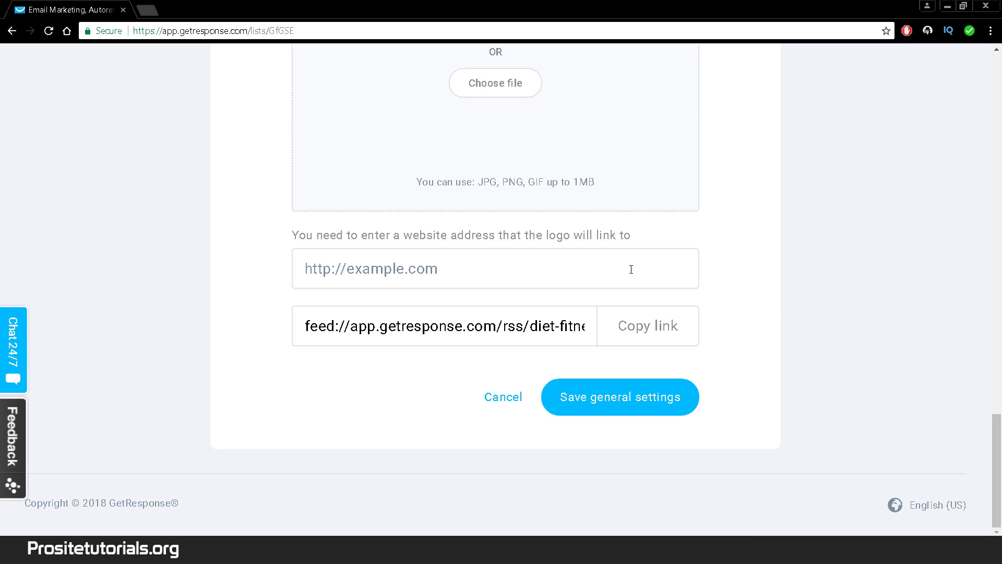
{"action": "left_click", "coordinate": [654, 398]}
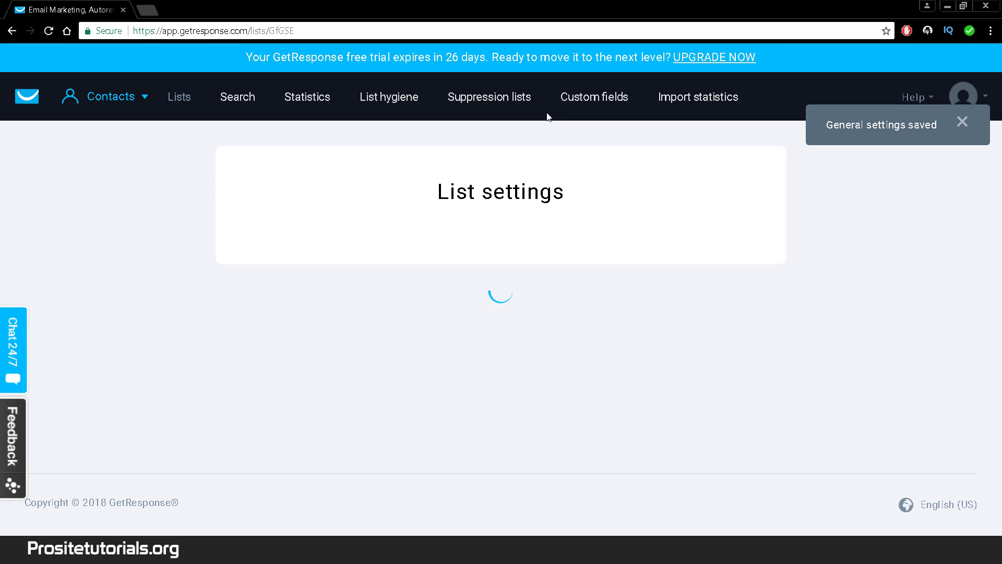
Review the saved general settings, and examine the Subscription settings, covering notifications, double opt-in, preview pages and confirmation page hosting.
{"action": "scroll", "coordinate": [421, 265], "scroll_direction": "down", "scroll_amount": 6}
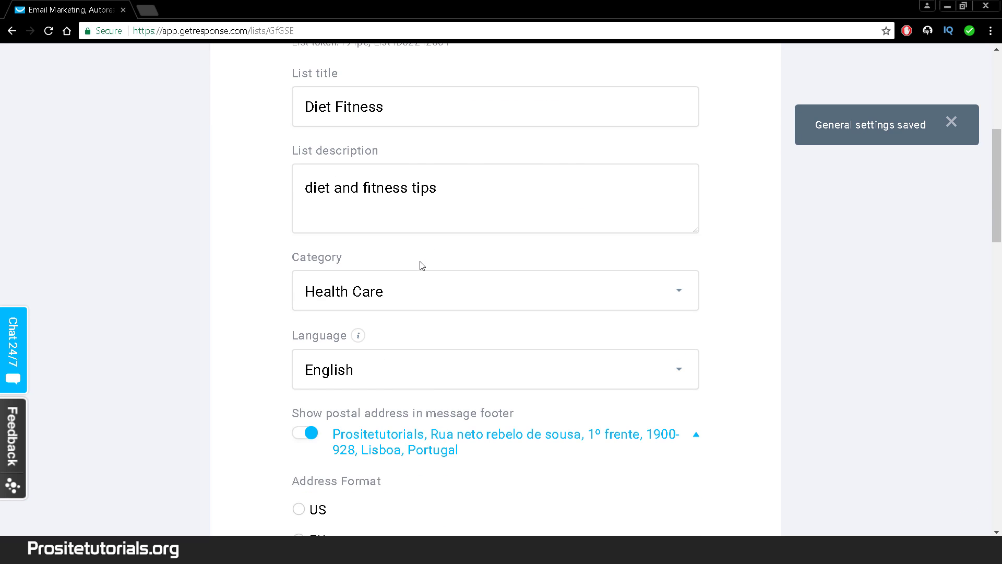
{"action": "scroll", "coordinate": [414, 282], "scroll_direction": "up", "scroll_amount": 6}
{"action": "scroll", "coordinate": [544, 414], "scroll_direction": "down", "scroll_amount": 3}
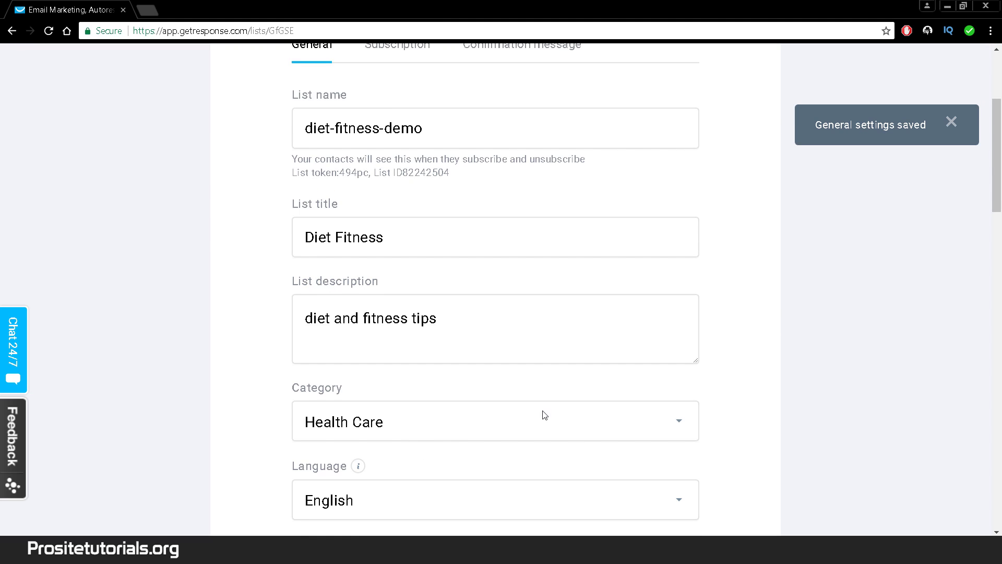
{"action": "scroll", "coordinate": [398, 242], "scroll_direction": "up", "scroll_amount": 2}
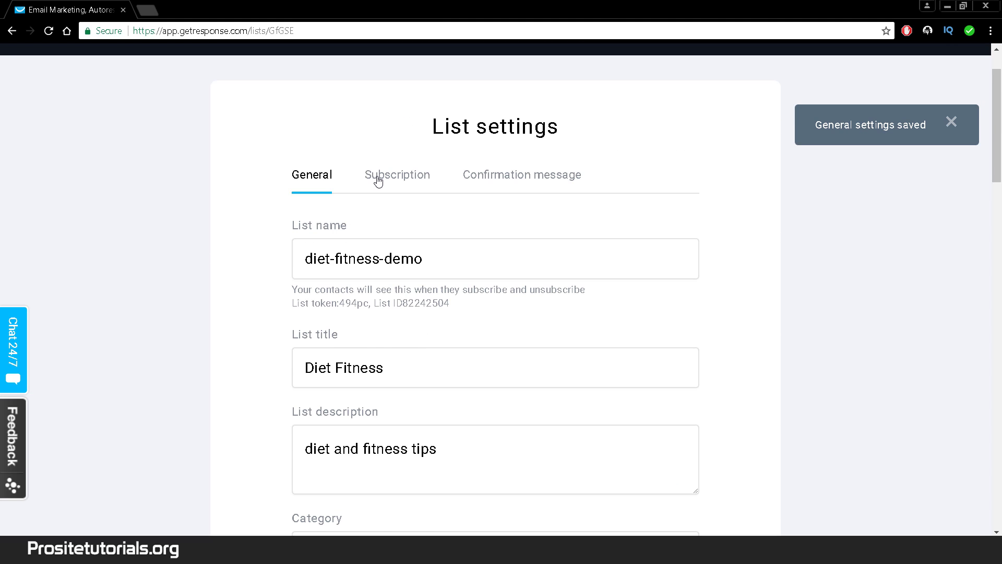
{"action": "left_click", "coordinate": [378, 180]}
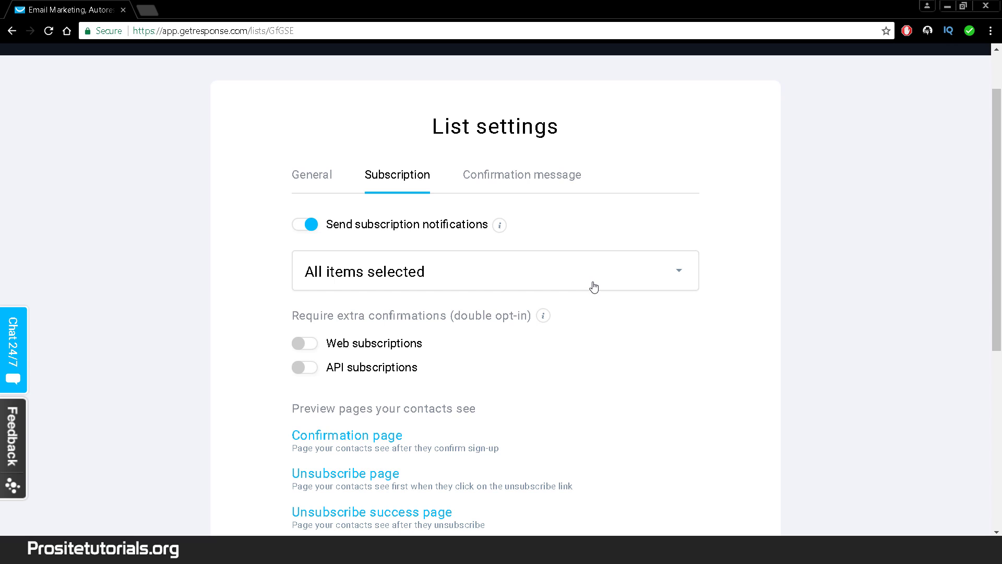
{"action": "scroll", "coordinate": [510, 313], "scroll_direction": "down", "scroll_amount": 1}
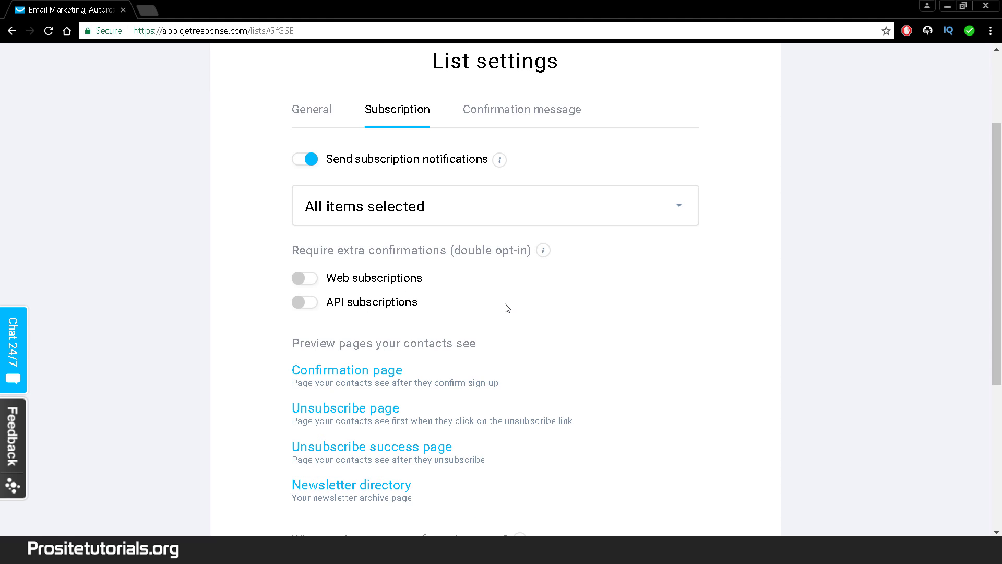
{"action": "scroll", "coordinate": [301, 237], "scroll_direction": "down", "scroll_amount": 1}
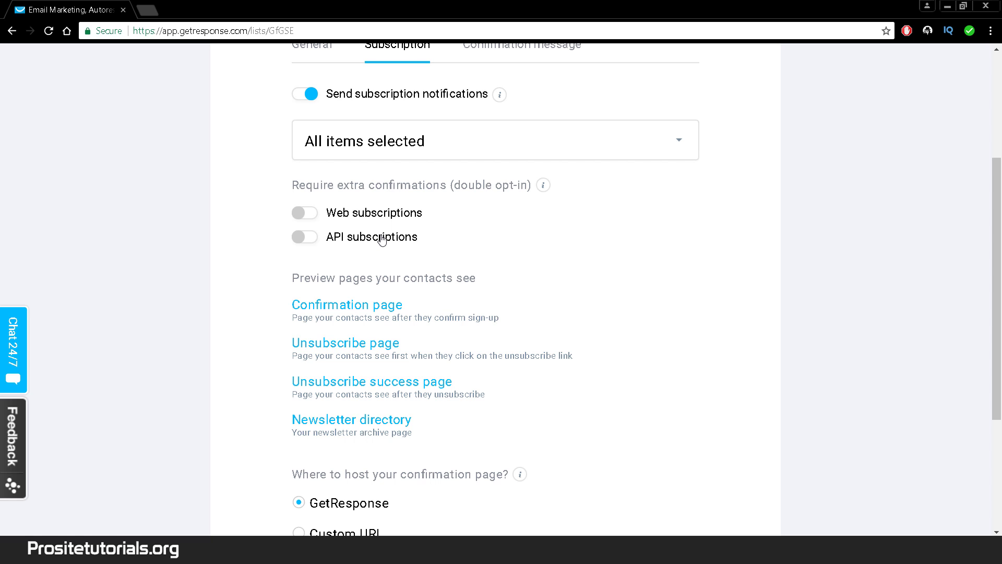
{"action": "scroll", "coordinate": [427, 414], "scroll_direction": "down", "scroll_amount": 1}
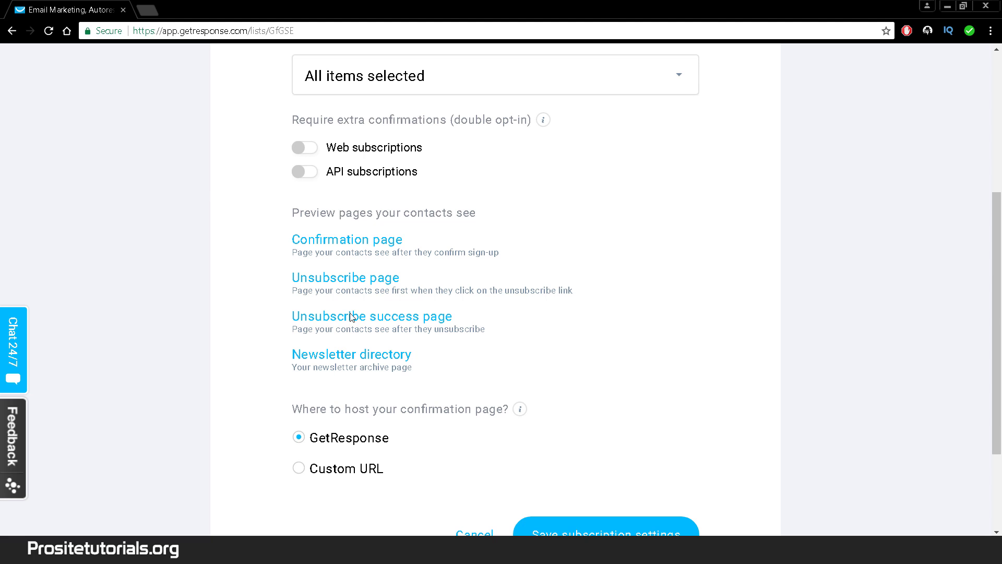
{"action": "scroll", "coordinate": [303, 289], "scroll_direction": "down", "scroll_amount": 1}
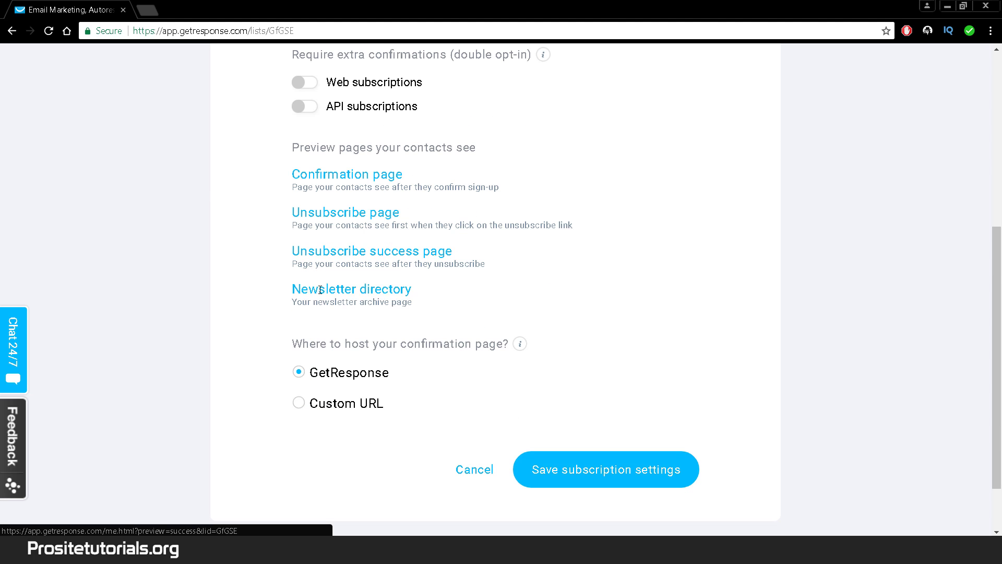
Preview the confirmation page contacts see after signing up, close the preview, and look over the subscription settings again.
{"action": "left_click", "coordinate": [328, 176]}
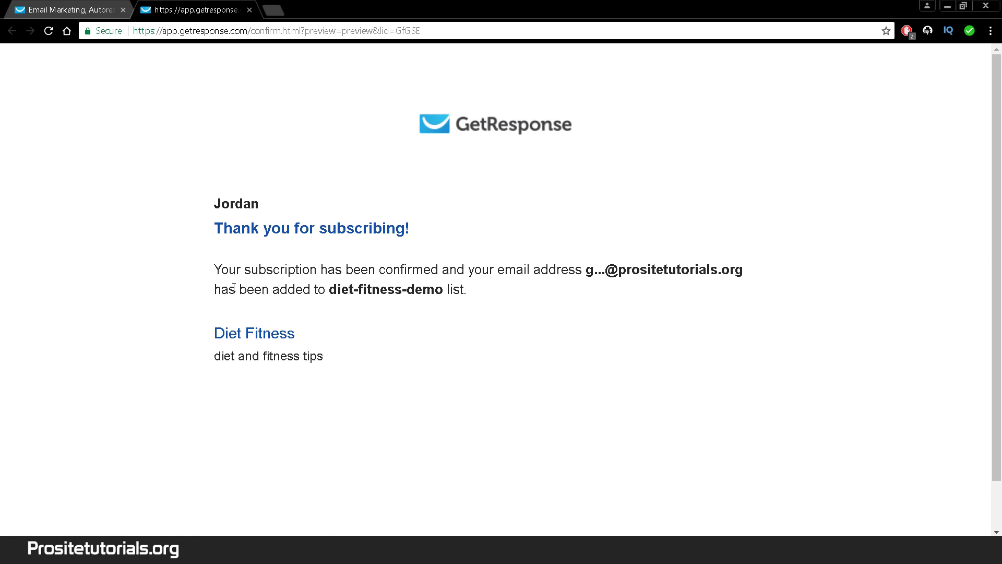
{"action": "left_click", "coordinate": [250, 10]}
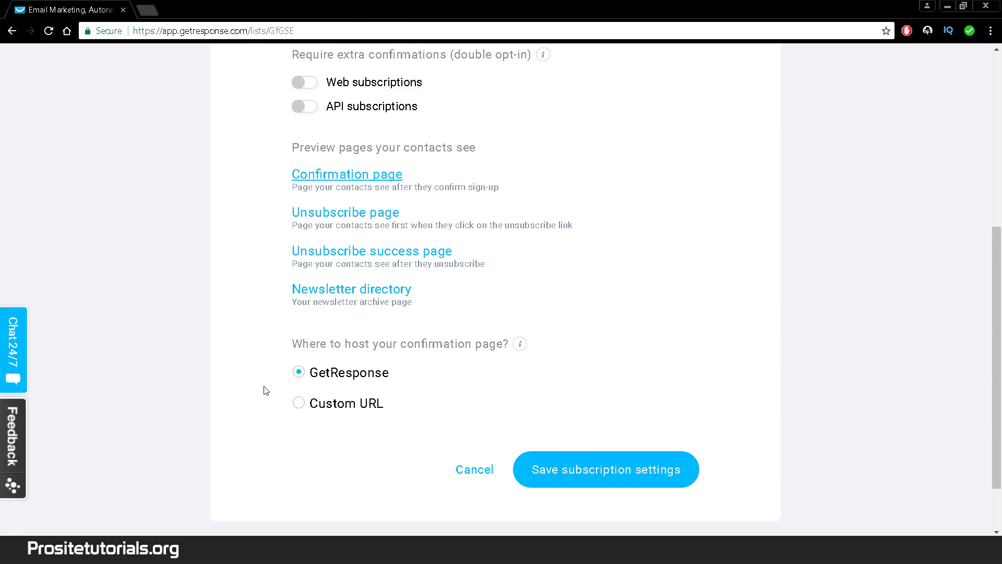
{"action": "scroll", "coordinate": [556, 386], "scroll_direction": "up", "scroll_amount": 8}
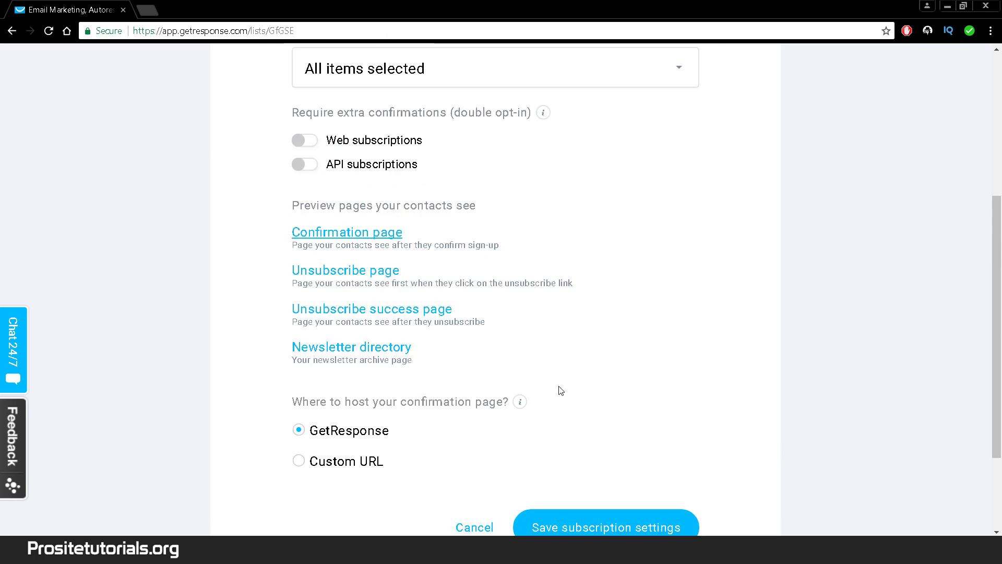
{"action": "scroll", "coordinate": [558, 395], "scroll_direction": "down", "scroll_amount": 8}
{"action": "scroll", "coordinate": [503, 453], "scroll_direction": "up", "scroll_amount": 8}
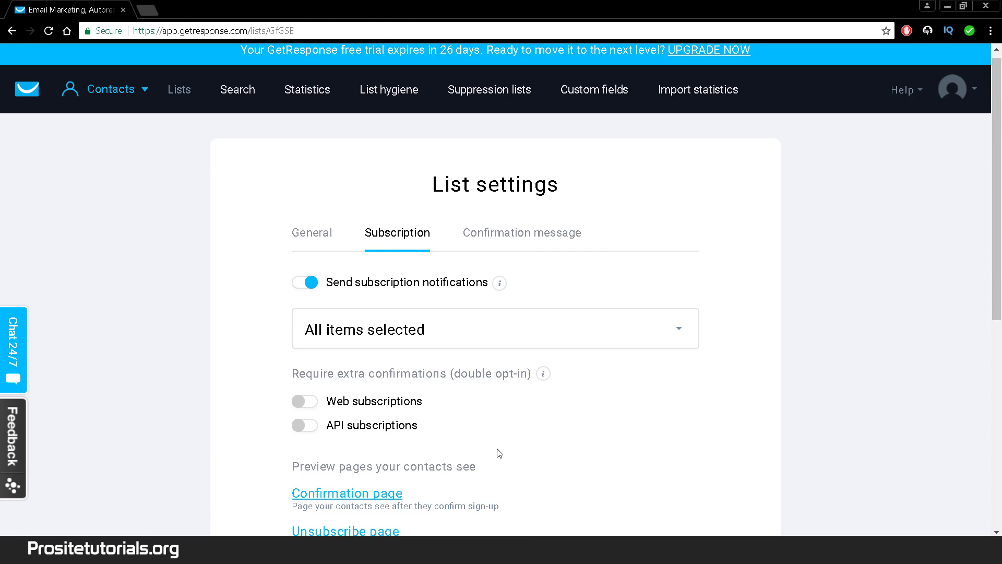
{"action": "scroll", "coordinate": [360, 230], "scroll_direction": "down", "scroll_amount": 5}
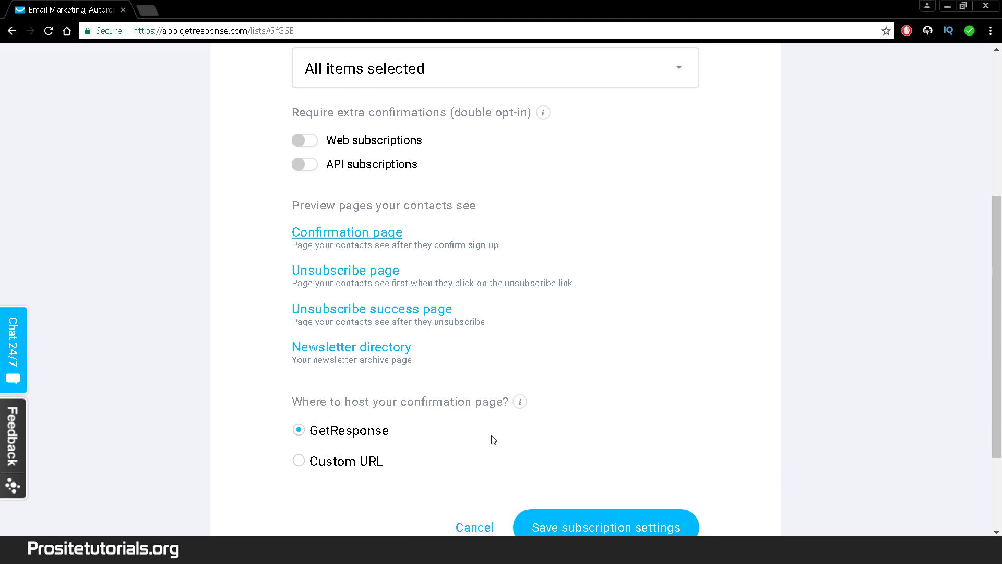
{"action": "scroll", "coordinate": [575, 433], "scroll_direction": "down", "scroll_amount": 3}
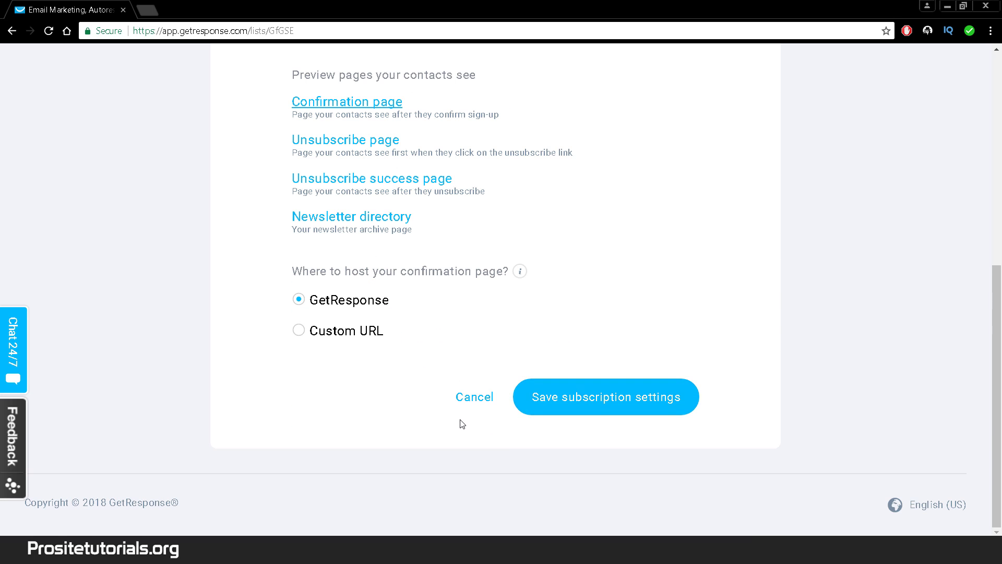
{"action": "scroll", "coordinate": [461, 421], "scroll_direction": "up", "scroll_amount": 3}
{"action": "scroll", "coordinate": [462, 416], "scroll_direction": "up", "scroll_amount": 5}
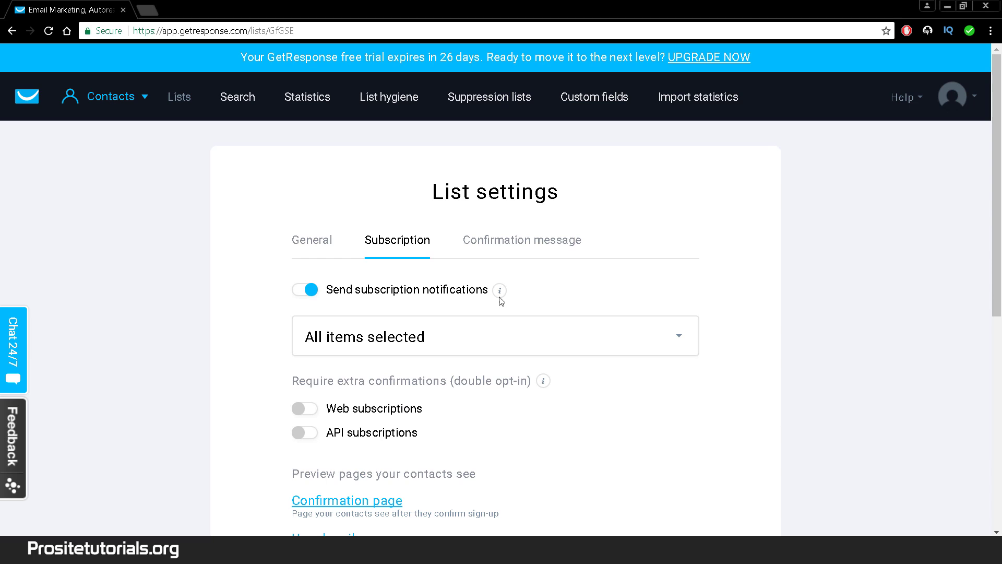
Examine the Confirmation message settings for format, subject line and sender addresses, and expand the message text of the body template.
{"action": "left_click", "coordinate": [511, 245]}
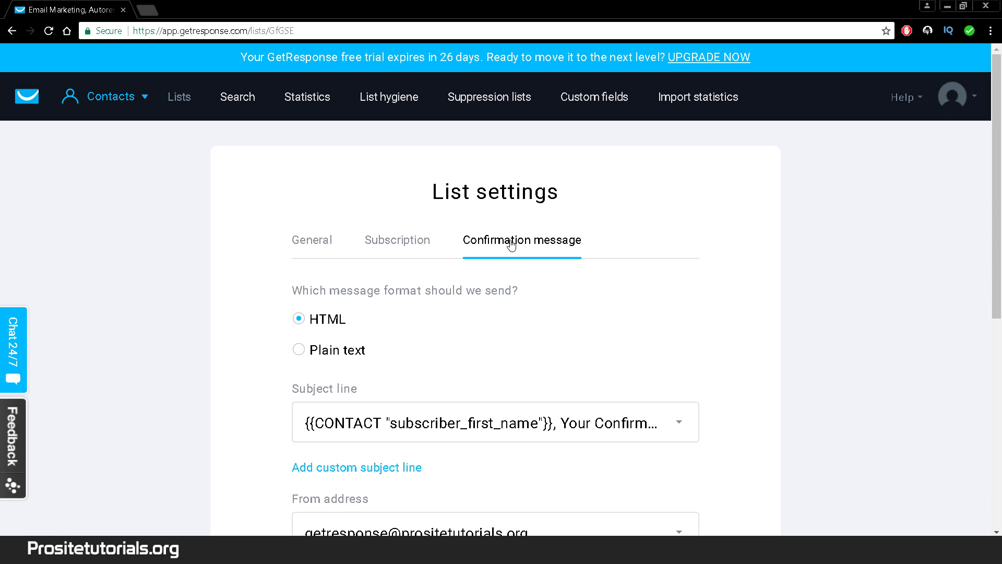
{"action": "scroll", "coordinate": [511, 246], "scroll_direction": "down", "scroll_amount": 1}
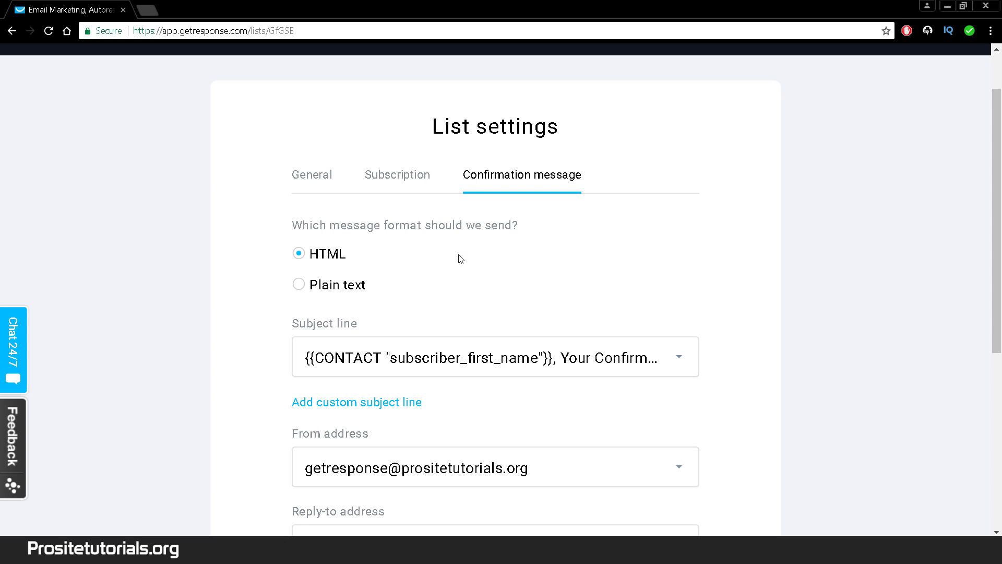
{"action": "scroll", "coordinate": [449, 285], "scroll_direction": "down", "scroll_amount": 1}
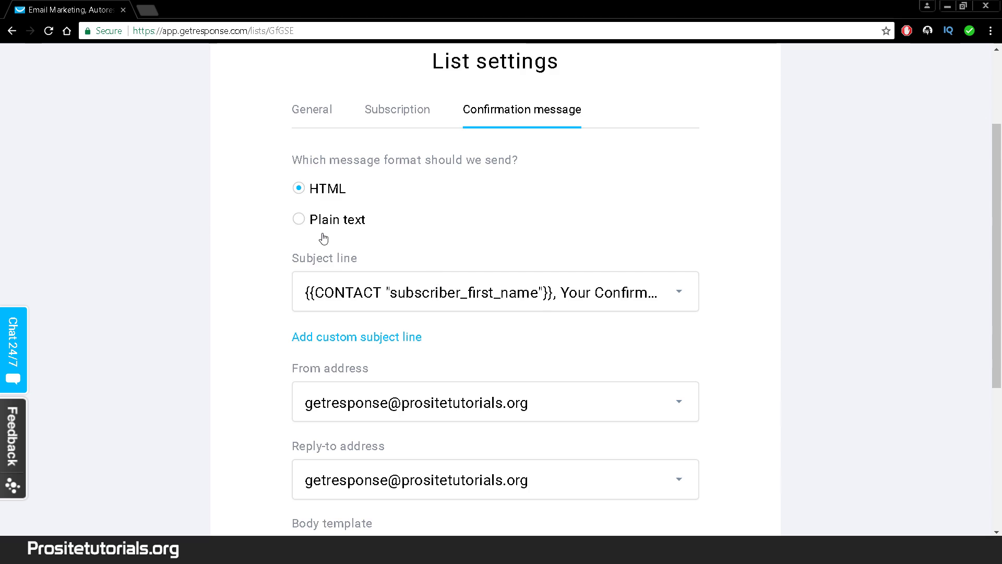
{"action": "scroll", "coordinate": [324, 241], "scroll_direction": "down", "scroll_amount": 2}
{"action": "scroll", "coordinate": [313, 264], "scroll_direction": "down", "scroll_amount": 2}
{"action": "left_click", "coordinate": [327, 340]}
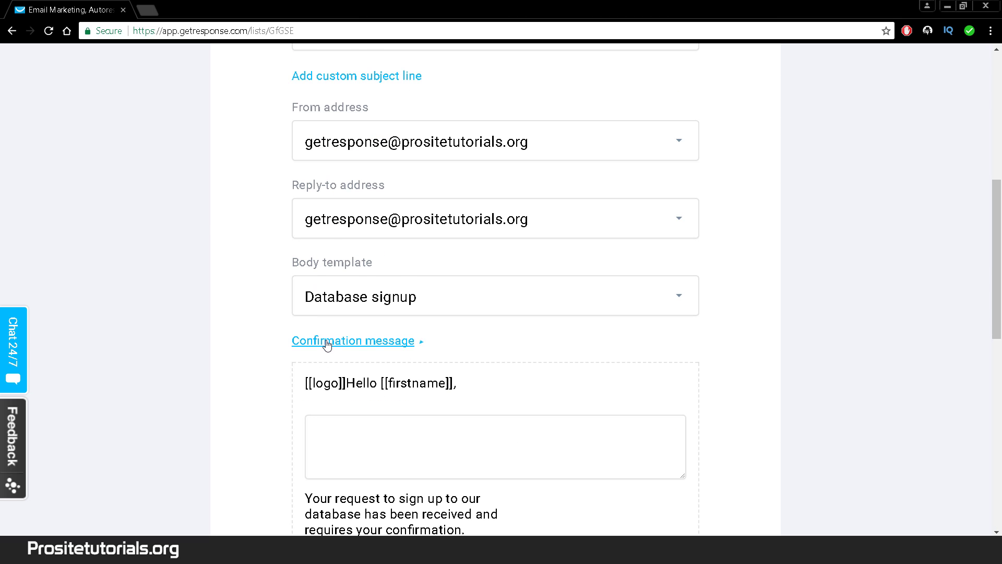
Read through the Database signup confirmation message, from the greeting and confirmation link down to the signature.
{"action": "scroll", "coordinate": [336, 286], "scroll_direction": "down", "scroll_amount": 9}
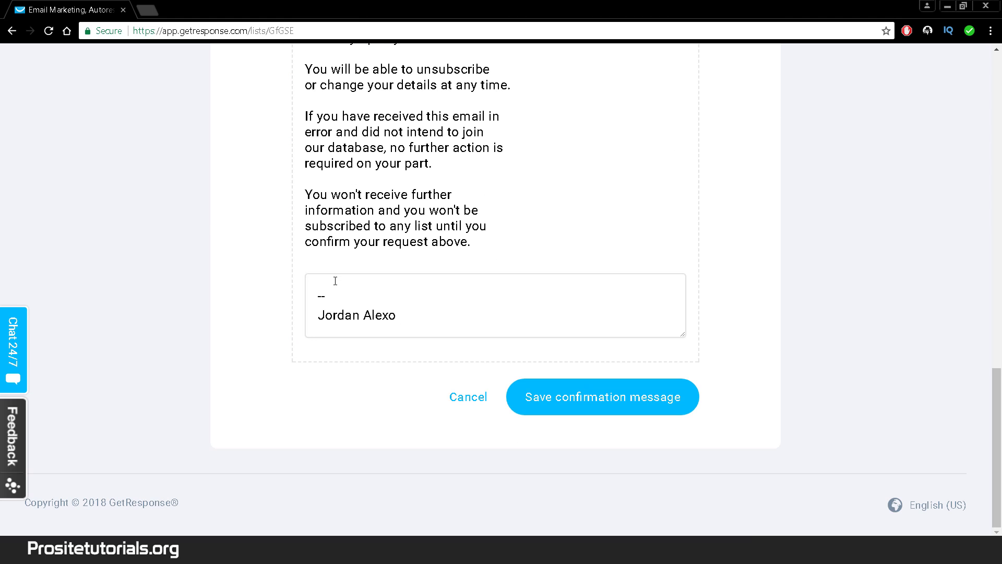
{"action": "scroll", "coordinate": [399, 316], "scroll_direction": "up", "scroll_amount": 4}
{"action": "scroll", "coordinate": [365, 282], "scroll_direction": "up", "scroll_amount": 2}
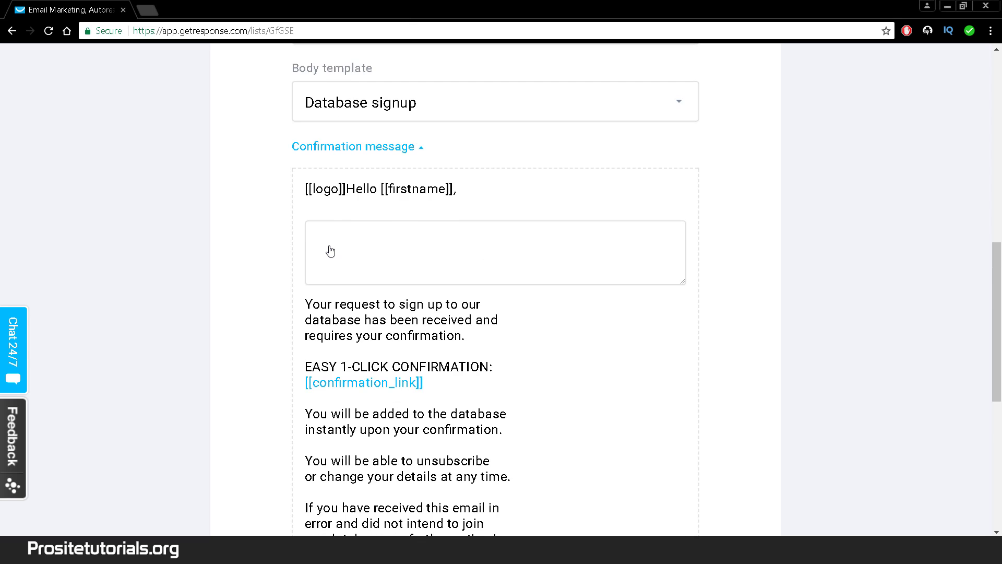
{"action": "scroll", "coordinate": [331, 245], "scroll_direction": "down", "scroll_amount": 3}
{"action": "scroll", "coordinate": [330, 237], "scroll_direction": "down", "scroll_amount": 2}
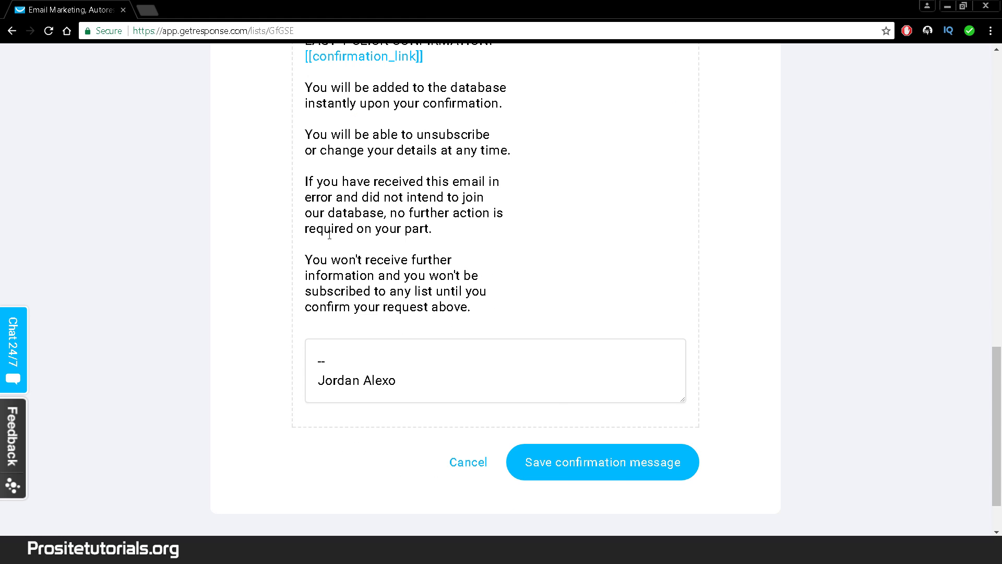
{"action": "scroll", "coordinate": [391, 241], "scroll_direction": "up", "scroll_amount": 6}
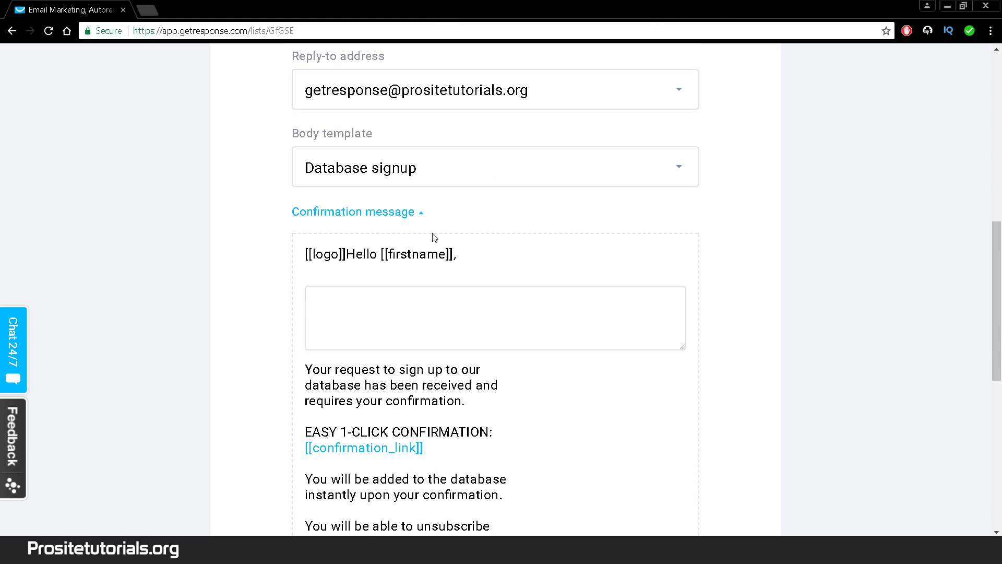
{"action": "scroll", "coordinate": [433, 236], "scroll_direction": "up", "scroll_amount": 2}
{"action": "scroll", "coordinate": [413, 255], "scroll_direction": "down", "scroll_amount": 4}
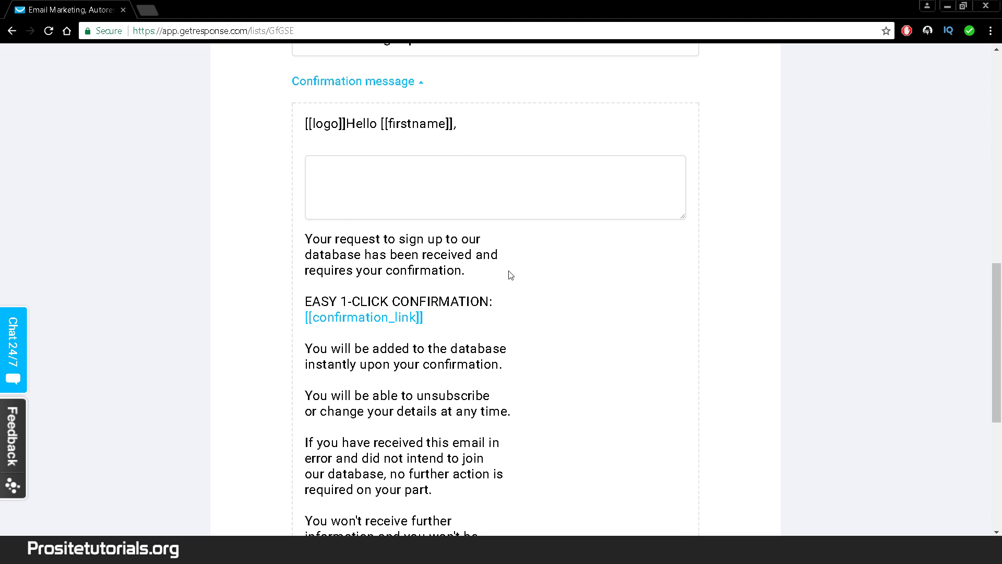
{"action": "scroll", "coordinate": [417, 433], "scroll_direction": "down", "scroll_amount": 3}
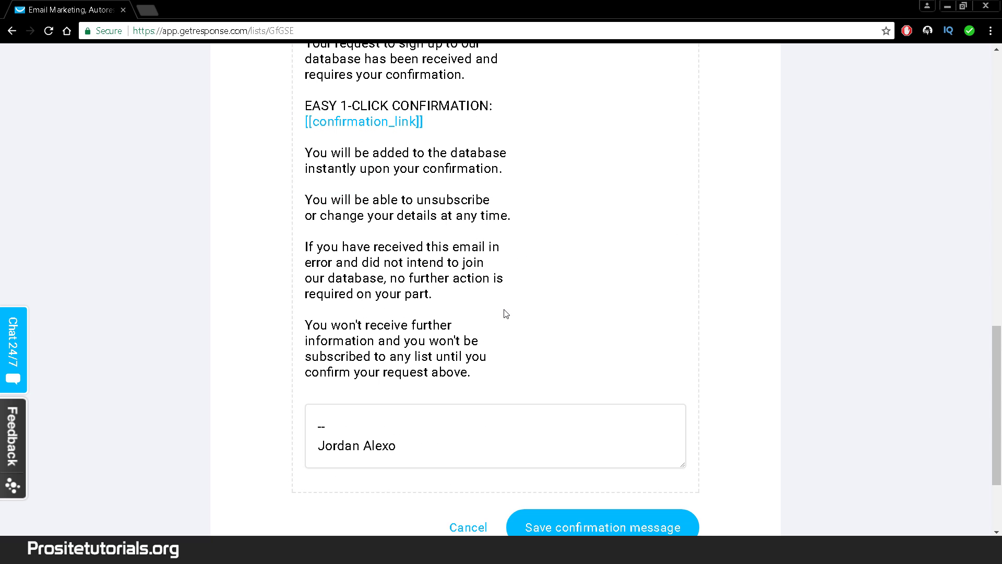
{"action": "scroll", "coordinate": [438, 198], "scroll_direction": "up", "scroll_amount": 2}
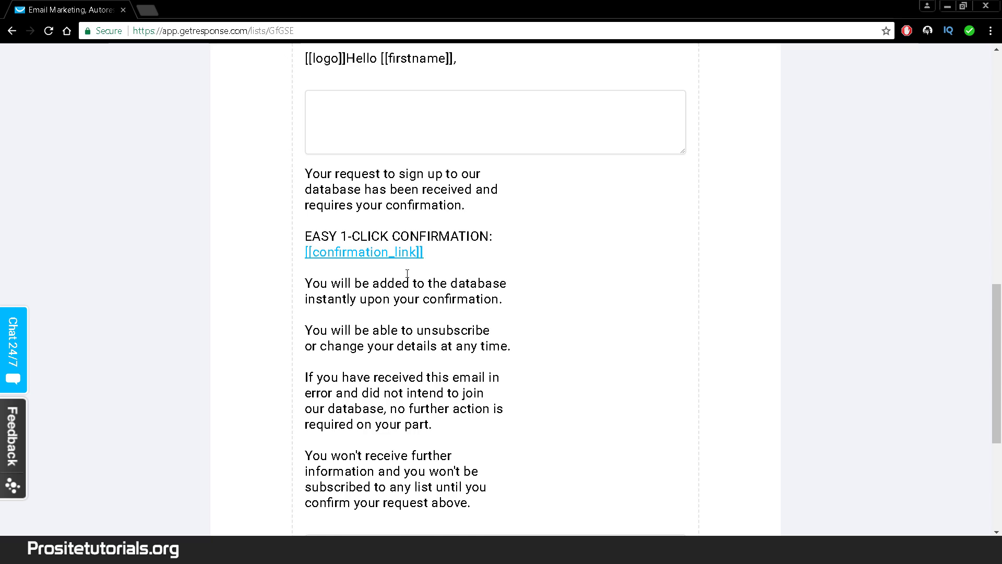
{"action": "scroll", "coordinate": [403, 269], "scroll_direction": "up", "scroll_amount": 1}
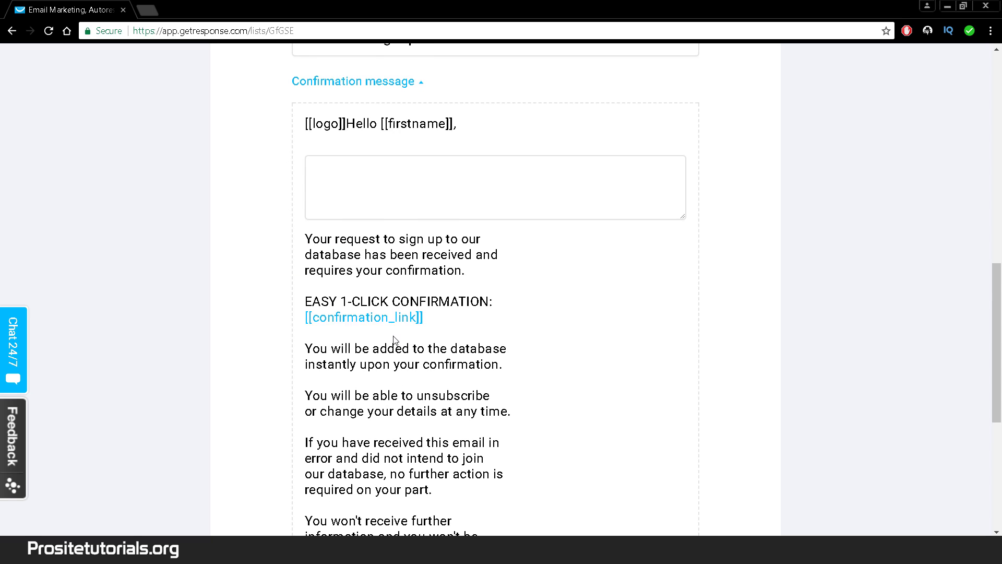
{"action": "scroll", "coordinate": [395, 340], "scroll_direction": "down", "scroll_amount": 1}
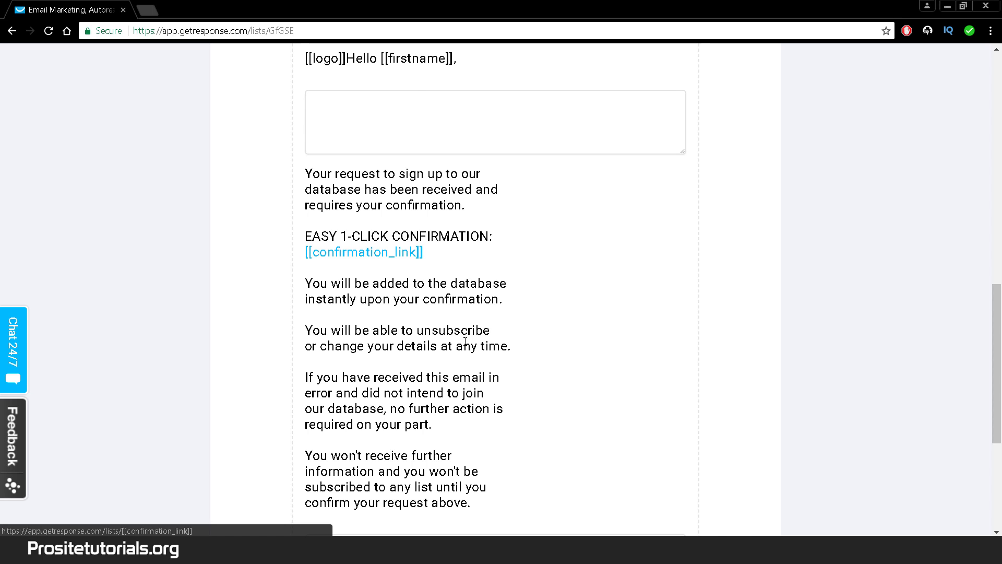
{"action": "scroll", "coordinate": [462, 341], "scroll_direction": "down", "scroll_amount": 4}
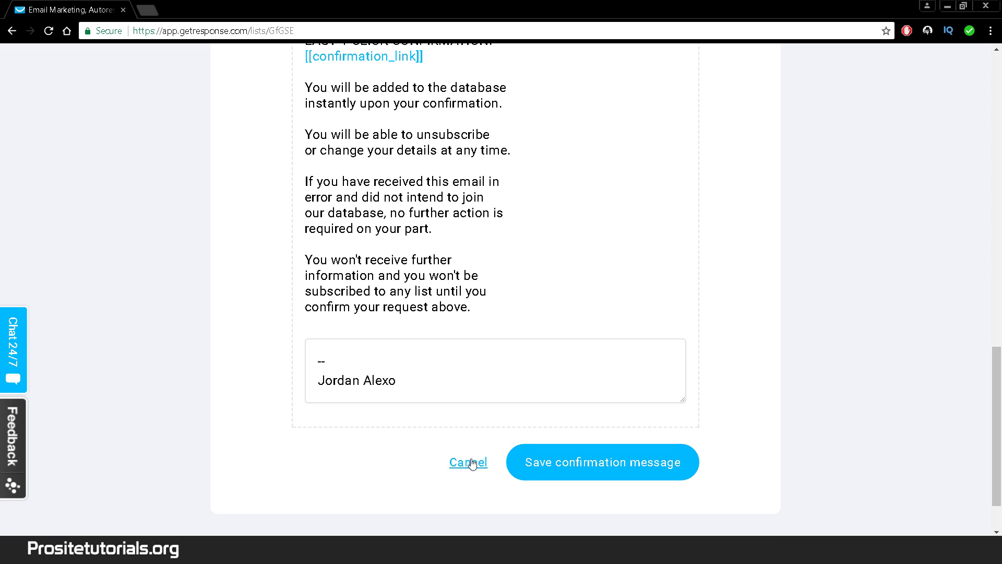
Leave the list settings and go to the newsletter management page of the Email marketing section.
{"action": "scroll", "coordinate": [485, 444], "scroll_direction": "up", "scroll_amount": 15}
{"action": "scroll", "coordinate": [429, 321], "scroll_direction": "up", "scroll_amount": 4}
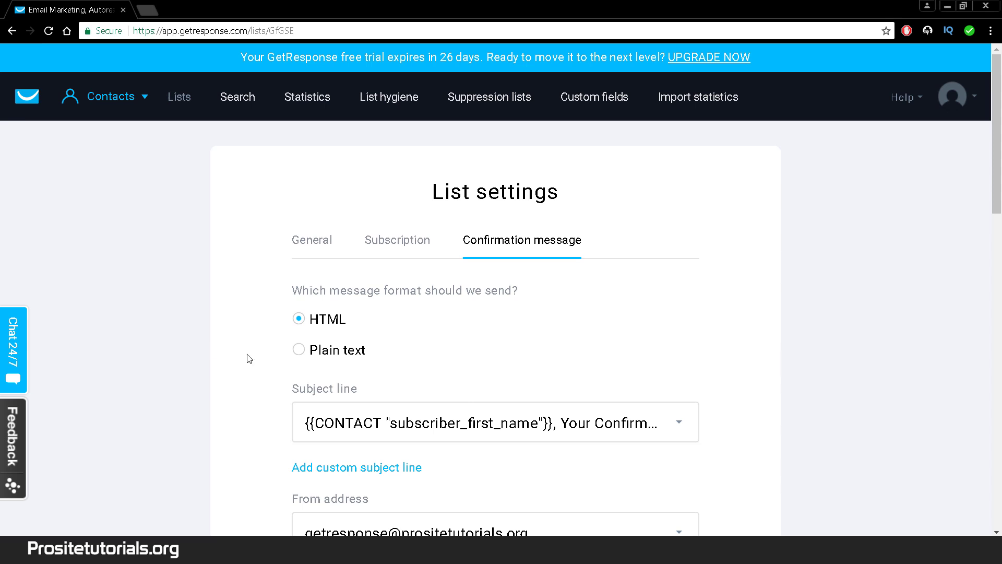
{"action": "mouse_move", "coordinate": [147, 118]}
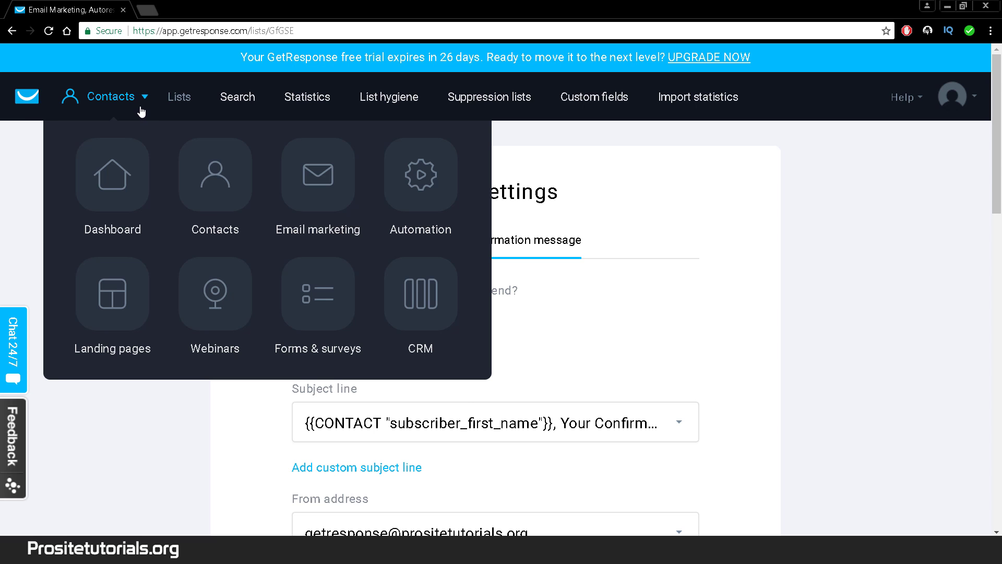
{"action": "left_click", "coordinate": [209, 189]}
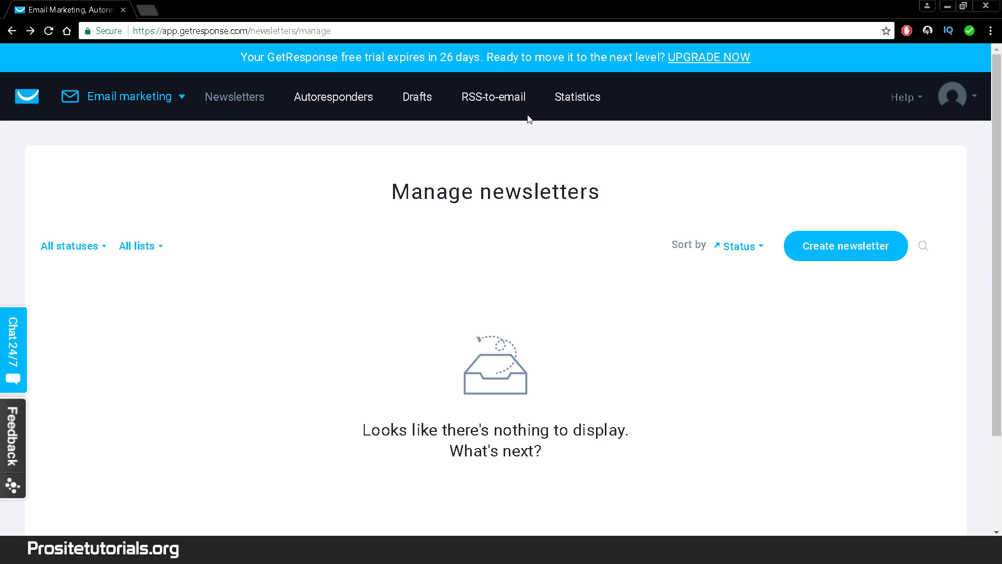
Go to autoresponder management, check the list filter without changing it, and start creating a new autoresponder.
{"action": "left_click", "coordinate": [476, 96]}
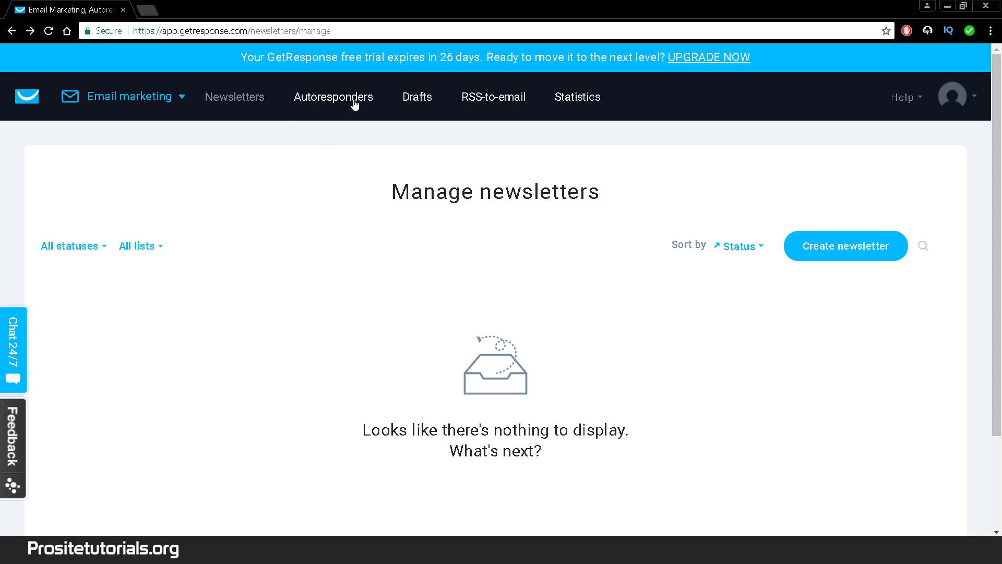
{"action": "left_click", "coordinate": [335, 106]}
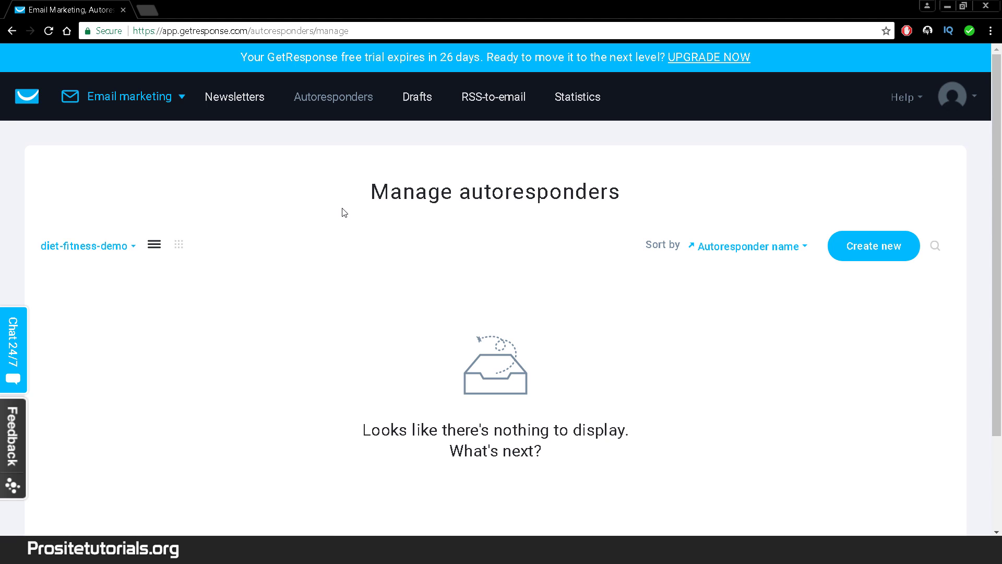
{"action": "left_click", "coordinate": [75, 248]}
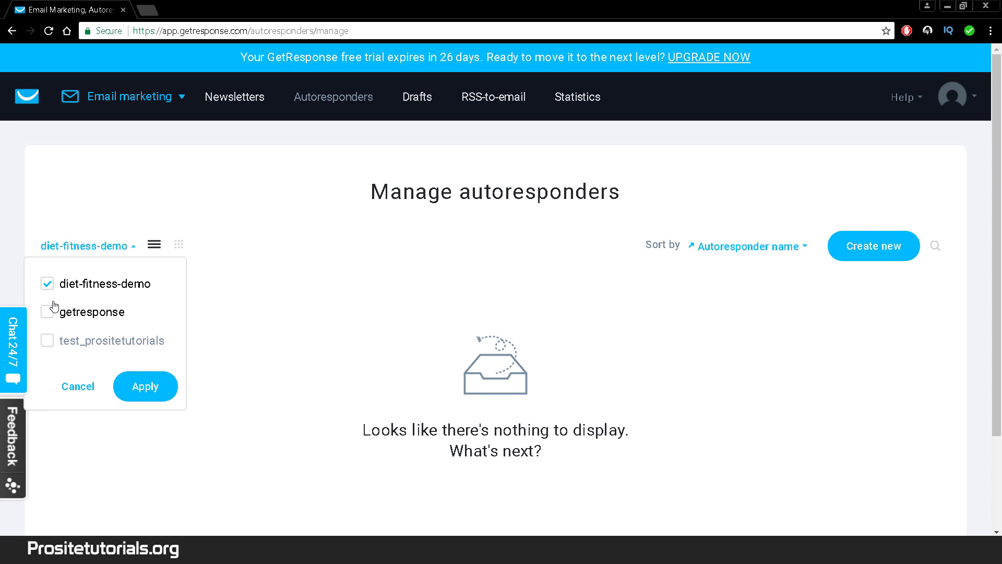
{"action": "left_click", "coordinate": [387, 269]}
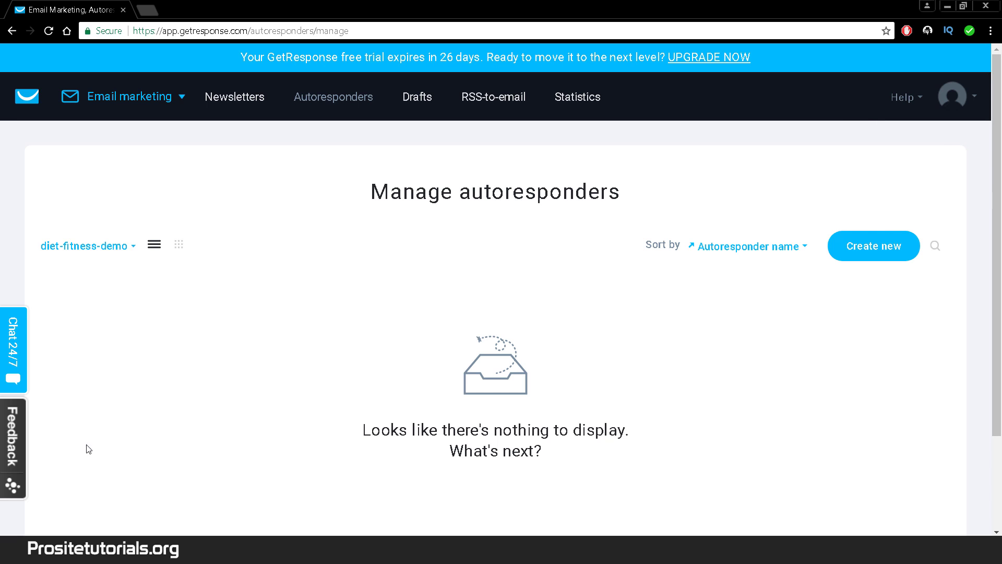
{"action": "scroll", "coordinate": [167, 303], "scroll_direction": "down", "scroll_amount": 3}
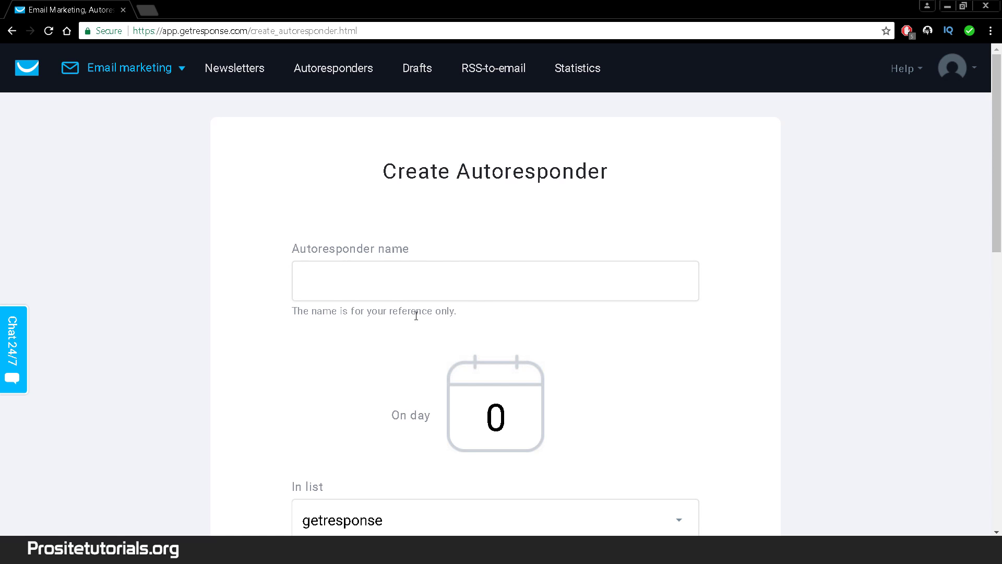
Name the new autoresponder "diet".
{"action": "left_click", "coordinate": [296, 277]}
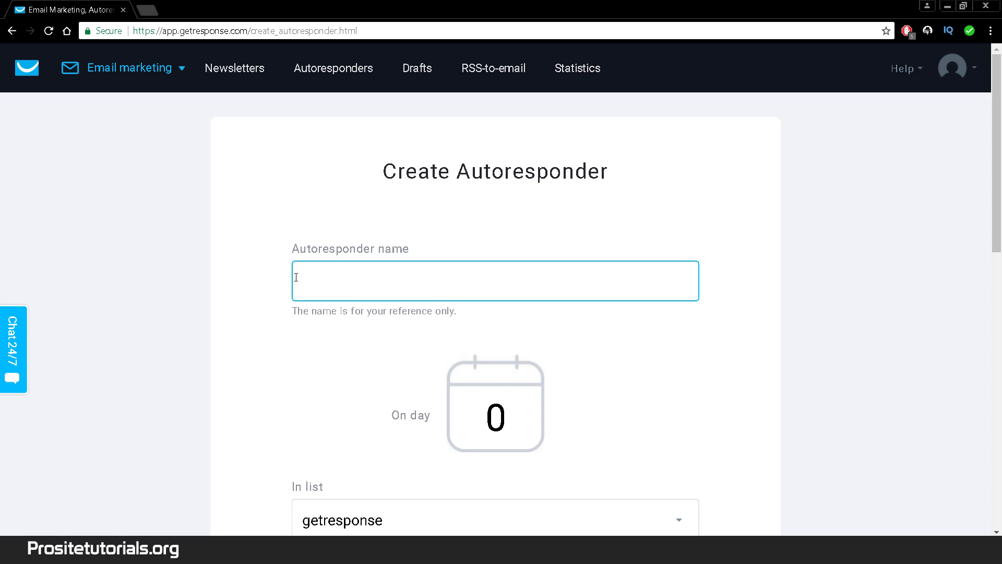
{"action": "type", "text": "diet"}
{"action": "left_click", "coordinate": [333, 358]}
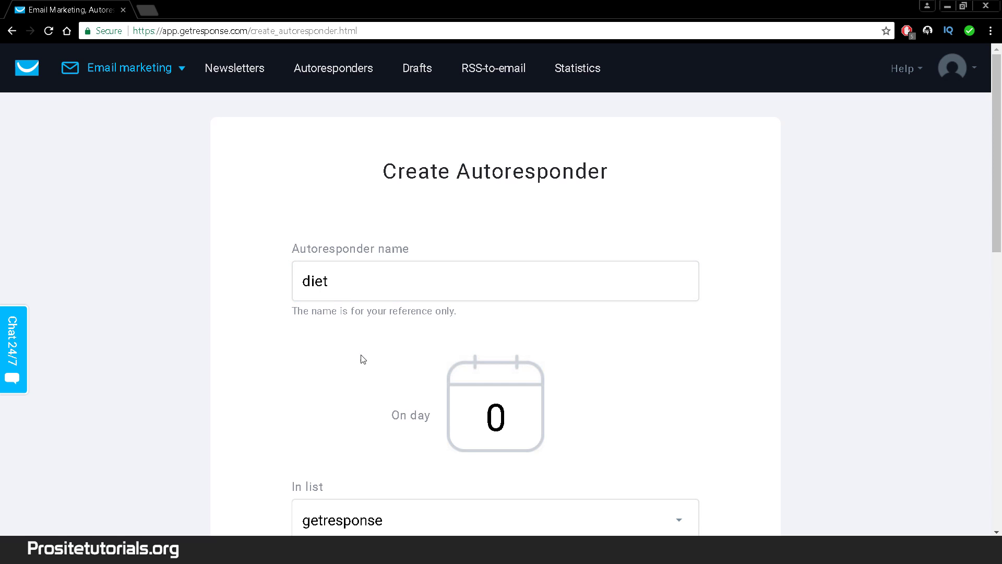
Review the autoresponder's sending day and assign it to the diet-fitness-demo list.
{"action": "scroll", "coordinate": [360, 359], "scroll_direction": "down", "scroll_amount": 3}
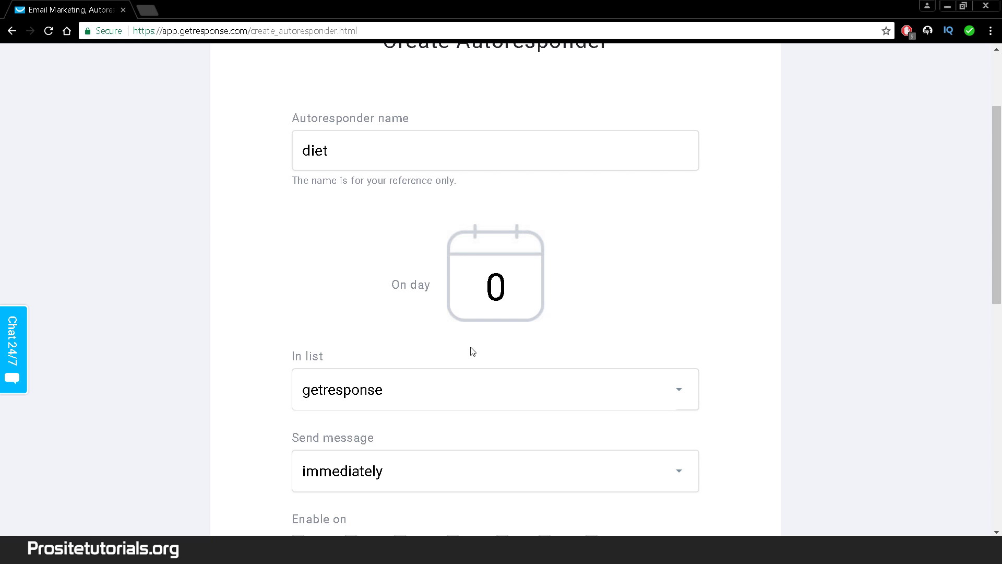
{"action": "left_click_drag", "start_coordinate": [464, 278], "coordinate": [515, 273]}
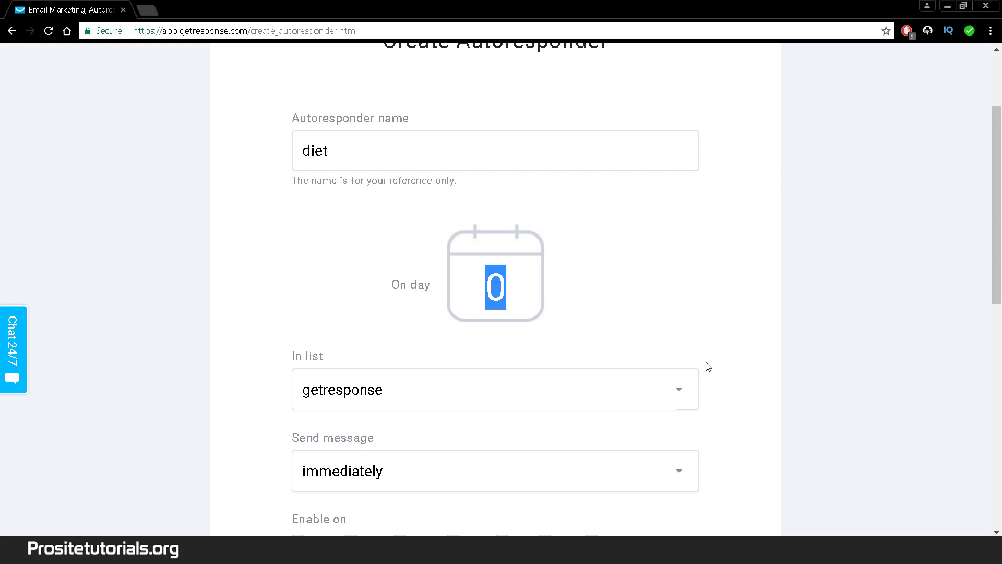
{"action": "scroll", "coordinate": [334, 246], "scroll_direction": "down", "scroll_amount": 3}
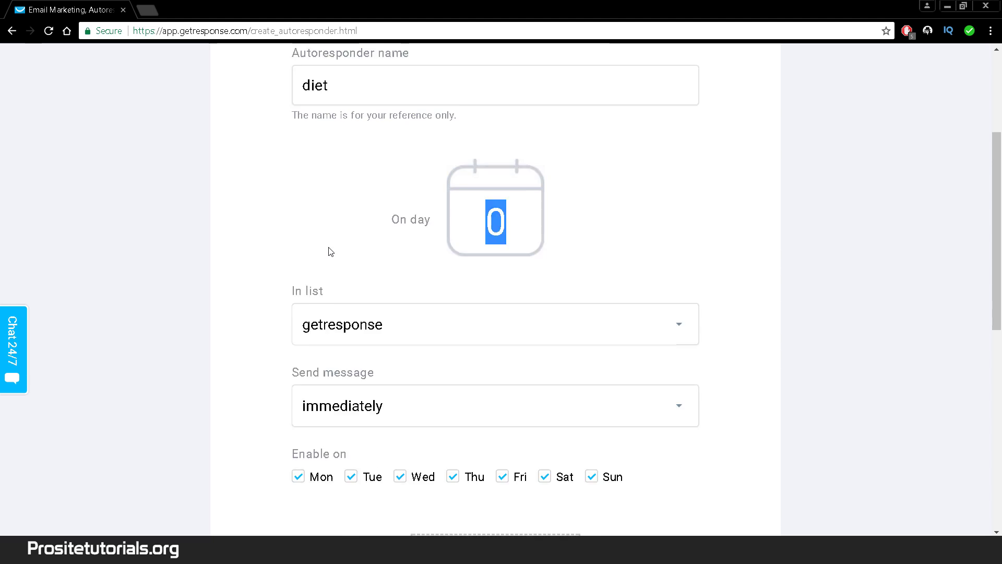
{"action": "left_click", "coordinate": [311, 258]}
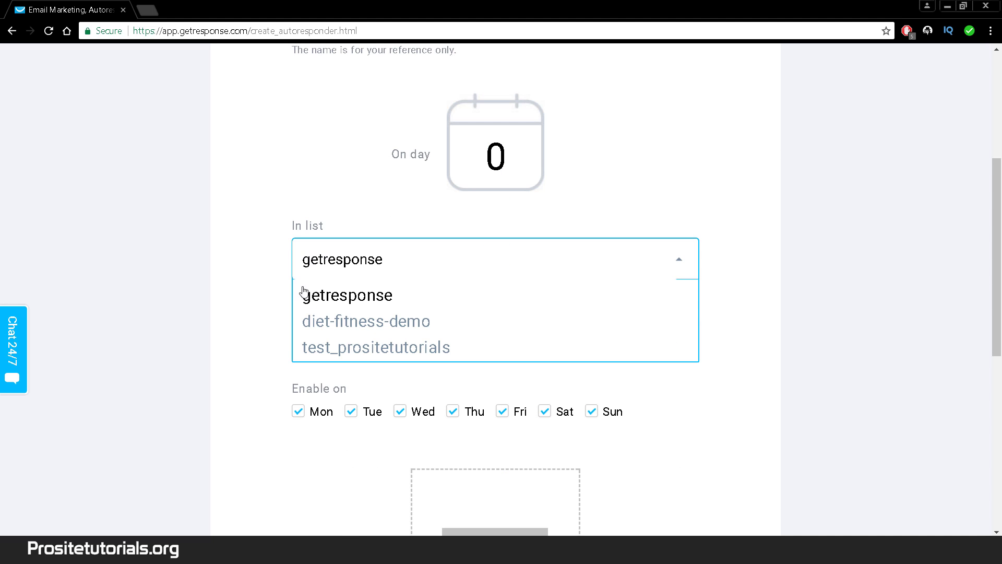
{"action": "left_click", "coordinate": [308, 327]}
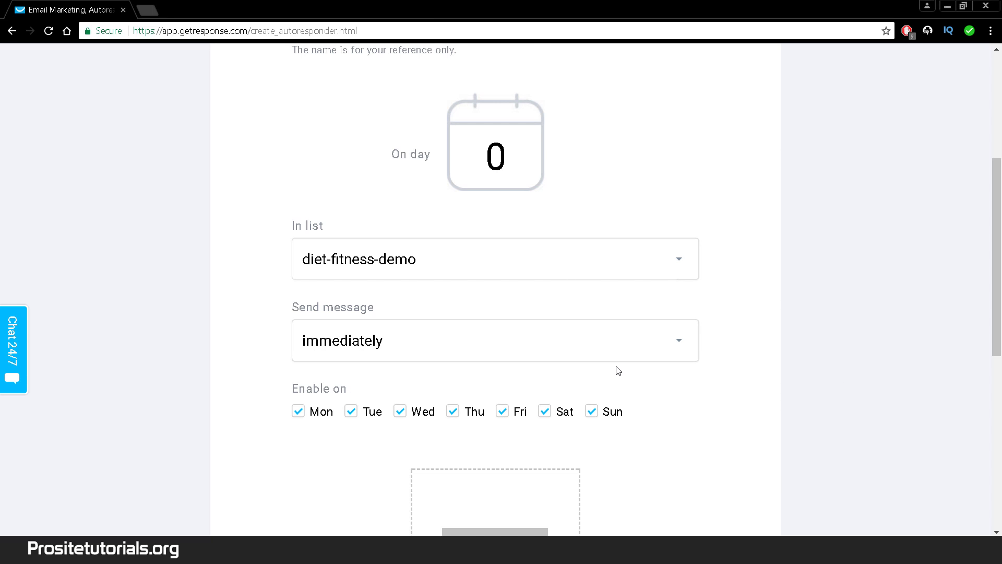
Try excluding Saturday and Sunday from the autoresponder's enabled days, and enable both days again.
{"action": "scroll", "coordinate": [600, 385], "scroll_direction": "down", "scroll_amount": 3}
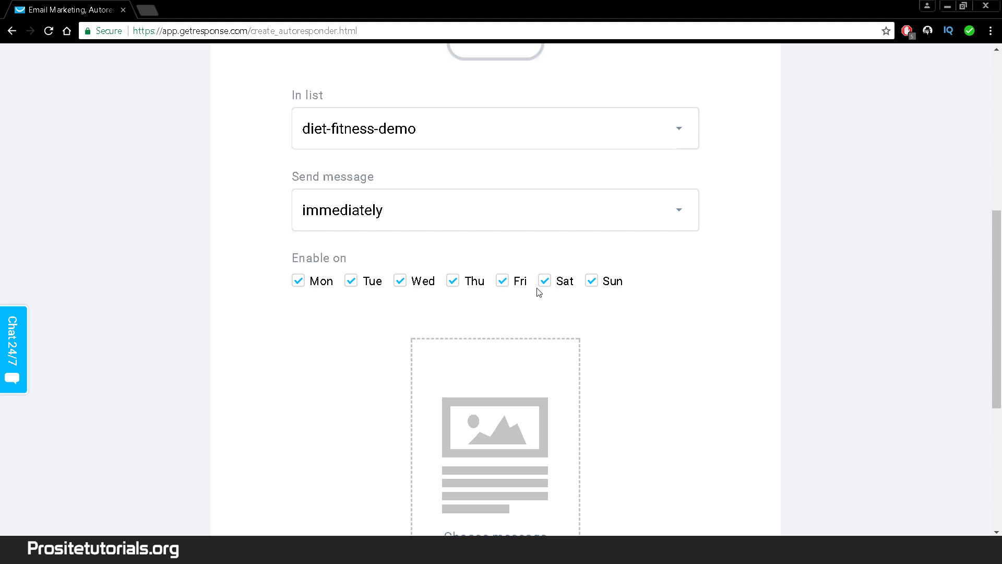
{"action": "left_click", "coordinate": [592, 282]}
{"action": "left_click", "coordinate": [545, 280]}
{"action": "left_click", "coordinate": [544, 285]}
{"action": "left_click", "coordinate": [593, 282]}
{"action": "left_click", "coordinate": [545, 281]}
{"action": "left_click", "coordinate": [593, 282]}
{"action": "left_click", "coordinate": [545, 283]}
{"action": "left_click", "coordinate": [592, 282]}
Start a new message for the autoresponder and set its message name to "Email 00".
{"action": "scroll", "coordinate": [689, 246], "scroll_direction": "down", "scroll_amount": 5}
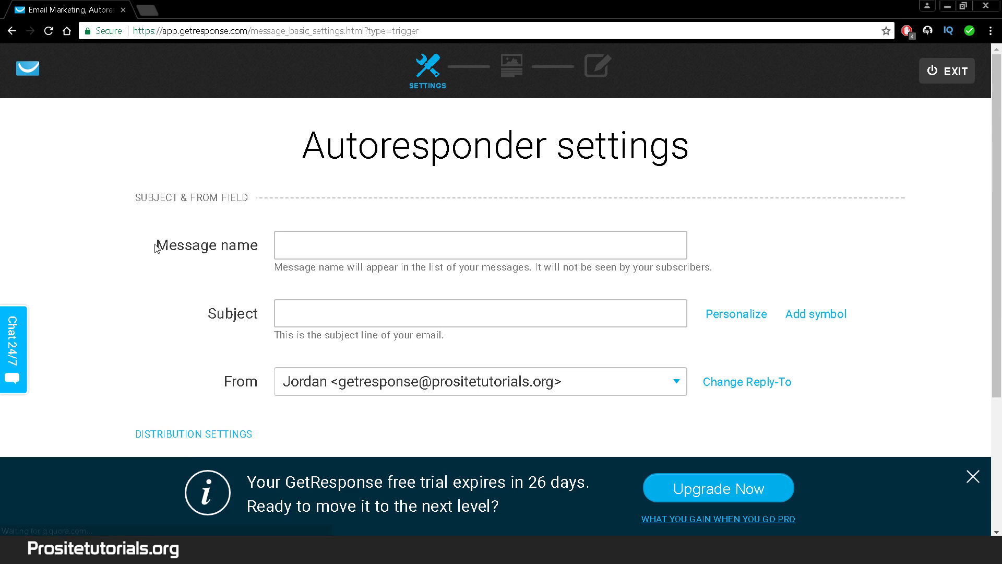
{"action": "left_click", "coordinate": [363, 252]}
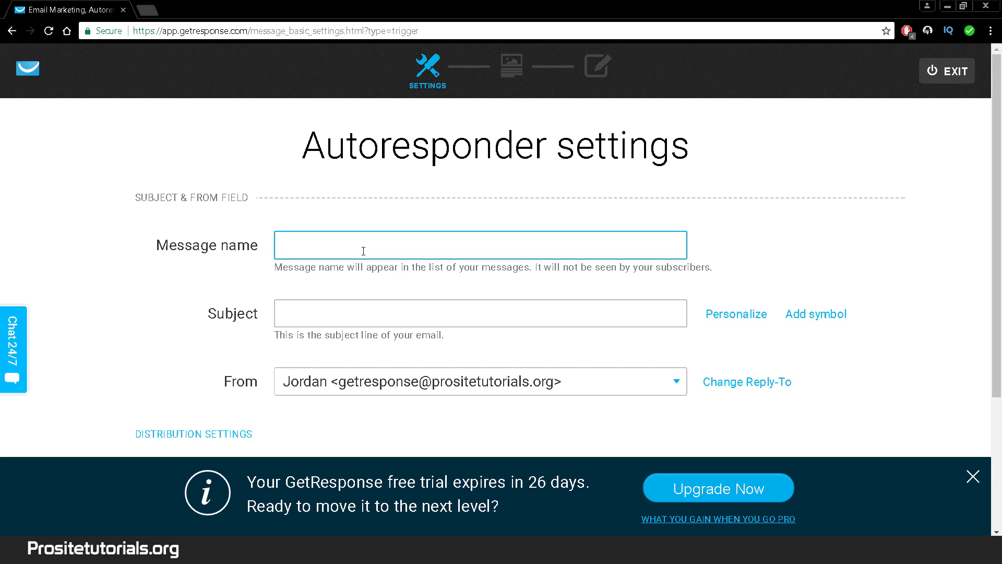
{"action": "type", "text": "Email"}
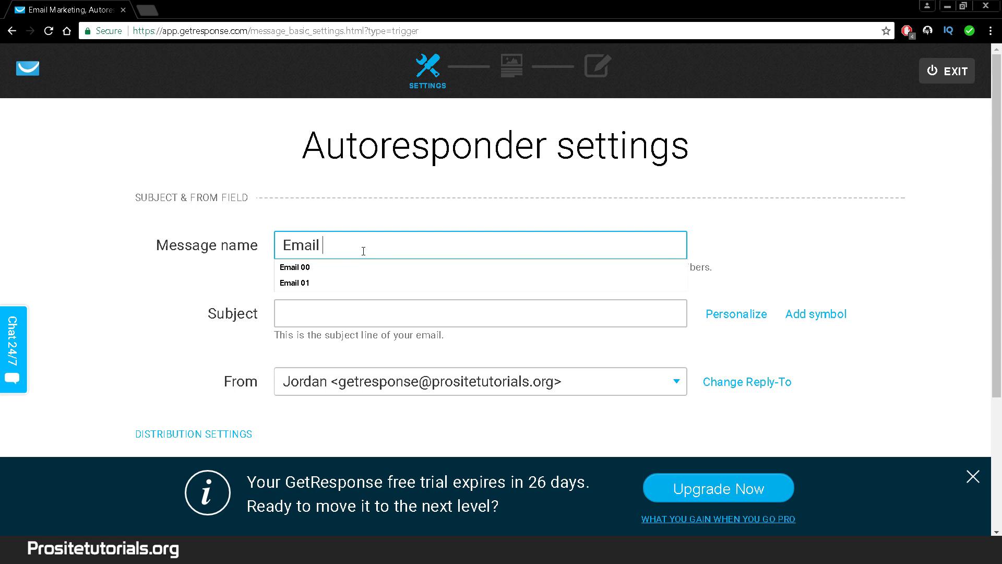
{"action": "type", "text": " 002"}
{"action": "key", "text": "BackSpace"}
{"action": "left_click", "coordinate": [292, 317]}
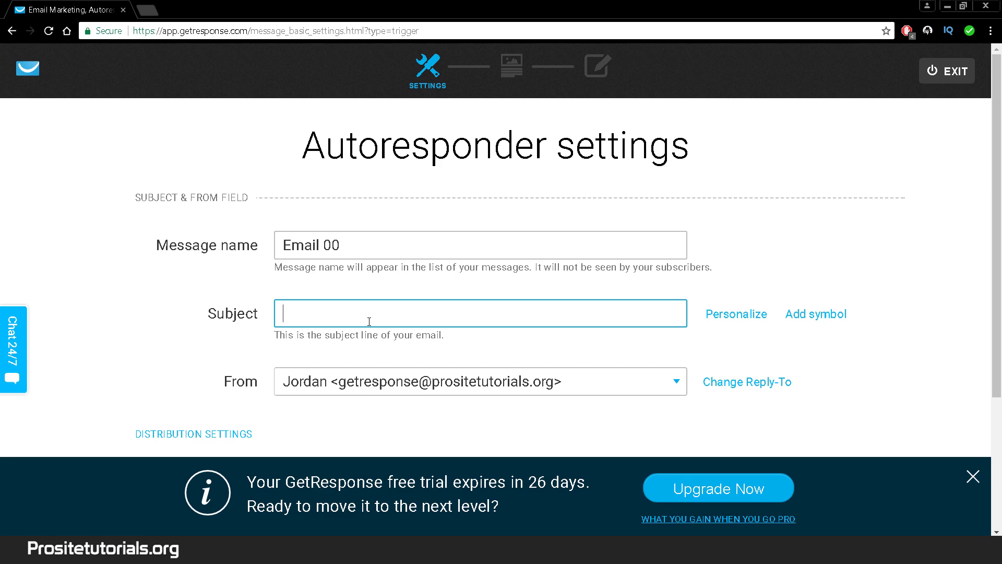
{"action": "triple_click", "coordinate": [337, 246]}
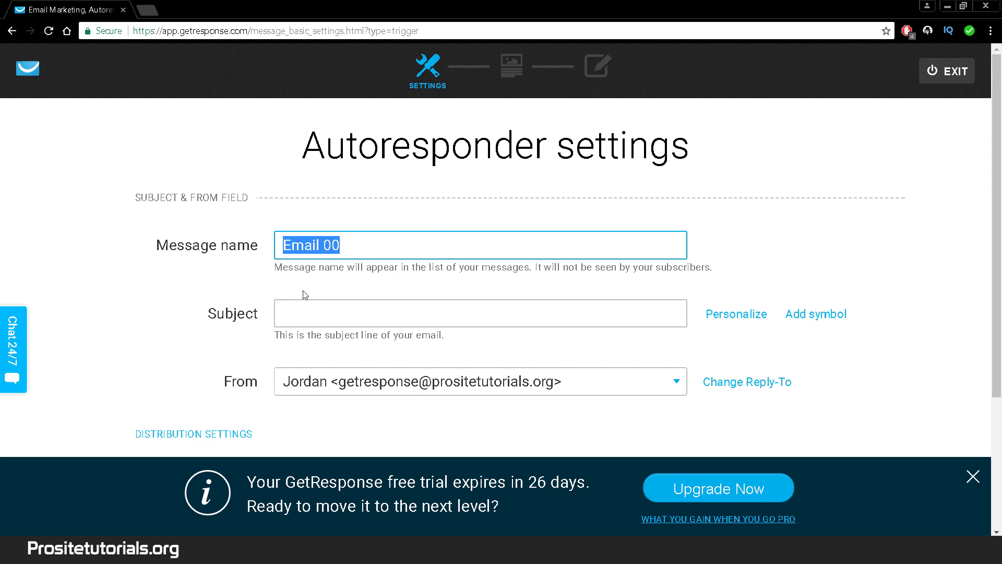
Set the email's subject line to "[FREEBIE] Get Your 30 Tips For A Better Body Ebook".
{"action": "left_click", "coordinate": [333, 306]}
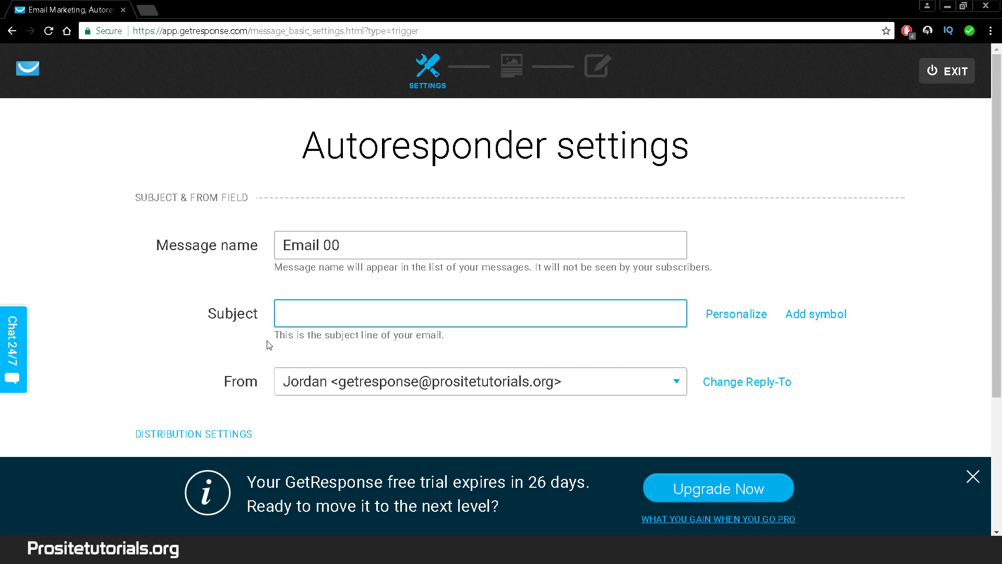
{"action": "type", "text": "["}
{"action": "key", "text": "Escape"}
{"action": "type", "text": "FREEBIE"}
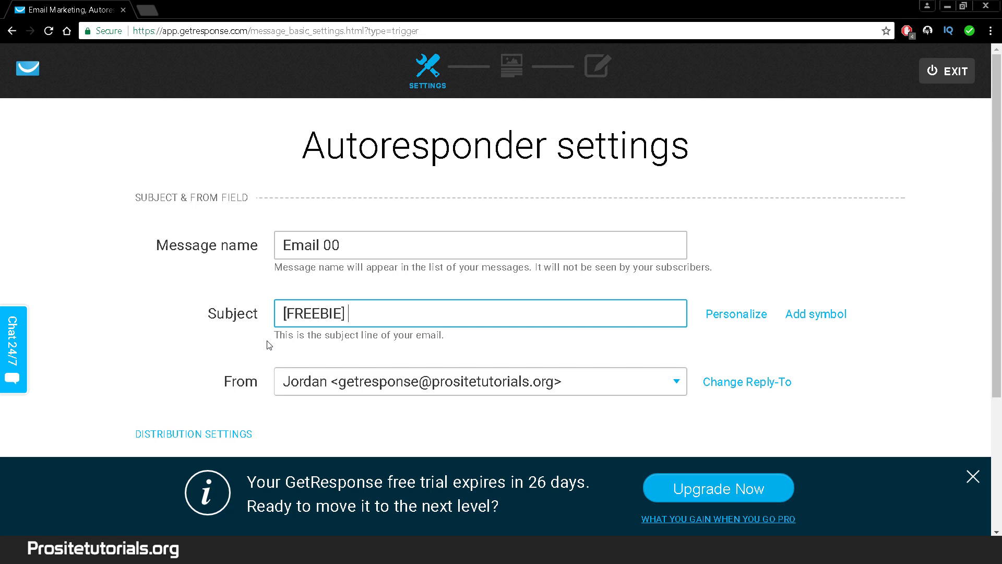
{"action": "type", "text": "] Get Your"}
{"action": "type", "text": "30 Ti"}
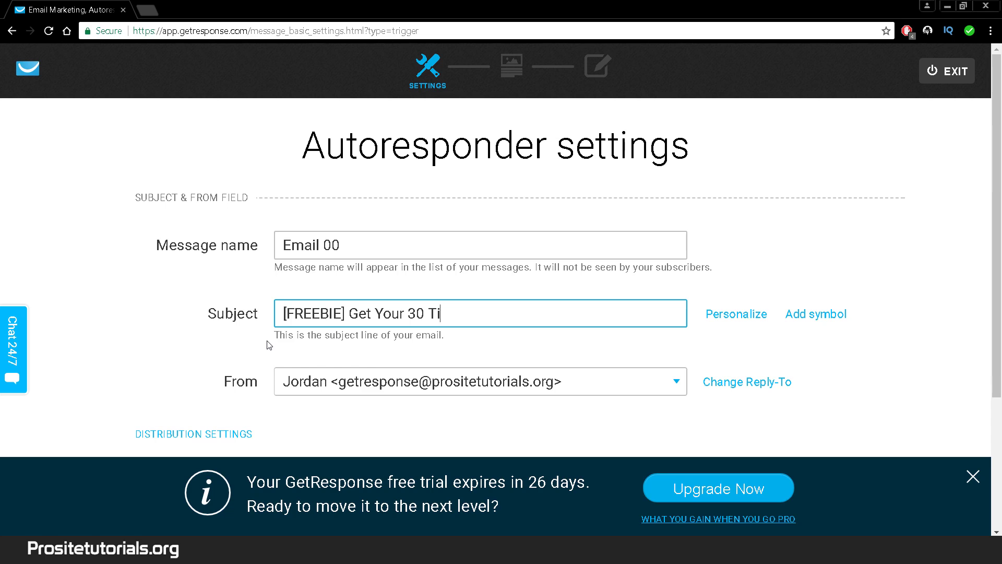
{"action": "type", "text": "ps For A Better Body"}
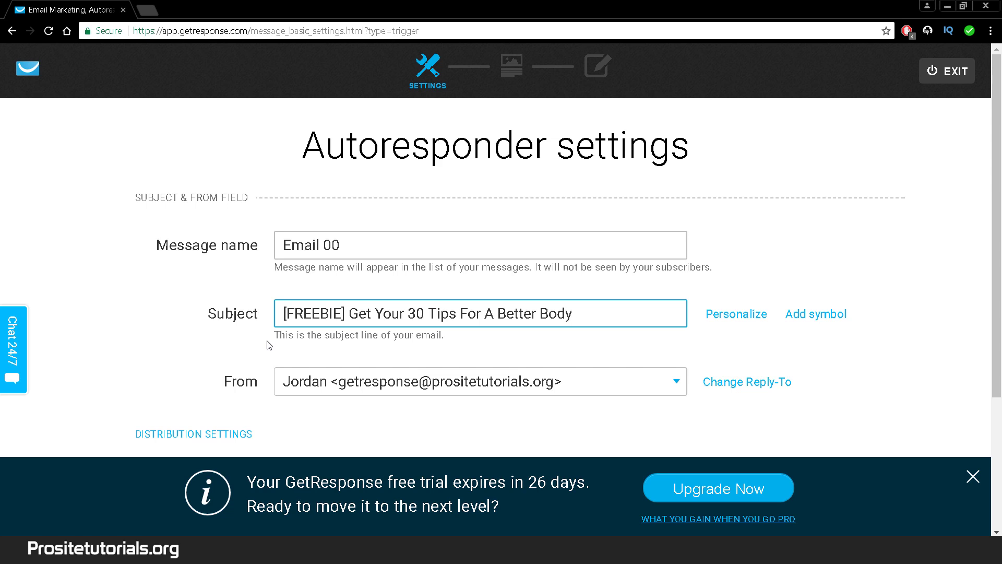
{"action": "type", "text": "uEbook"}
{"action": "key", "text": "ctrl+a"}
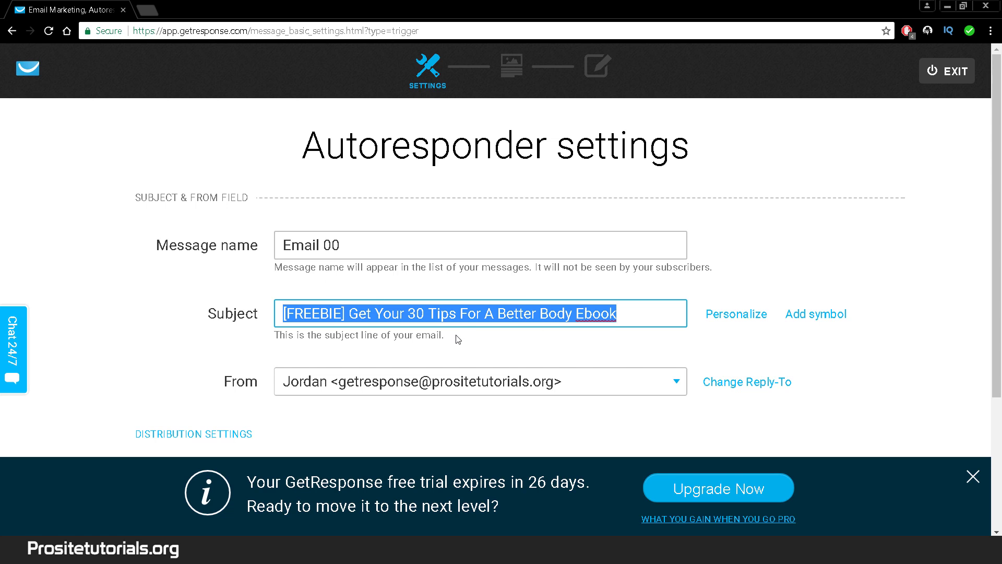
{"action": "left_click", "coordinate": [336, 307]}
{"action": "double_click", "coordinate": [335, 307]}
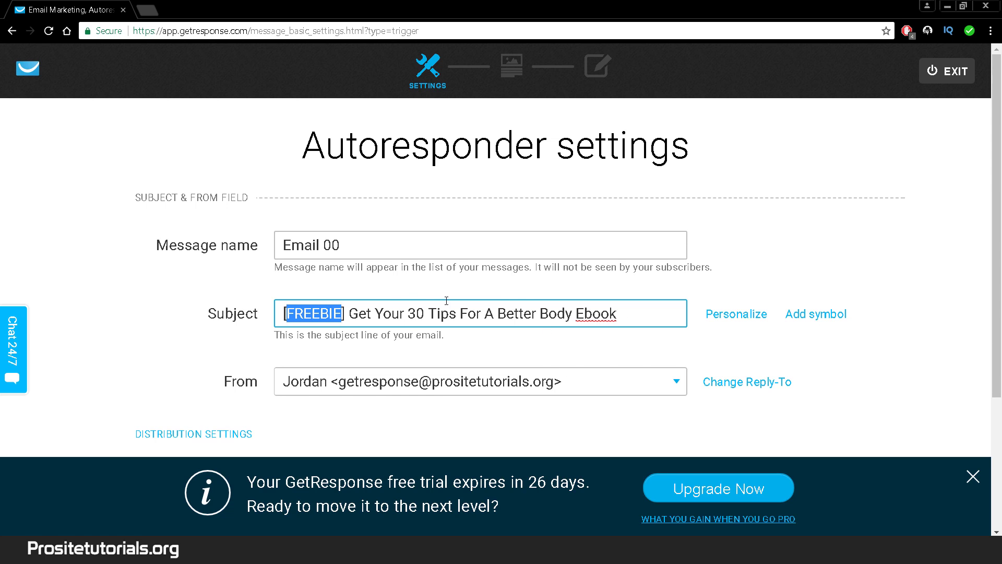
{"action": "left_click", "coordinate": [350, 307]}
{"action": "left_click_drag", "start_coordinate": [349, 308], "coordinate": [259, 315]}
Keep the existing From address for the message and continue to the template selection.
{"action": "scroll", "coordinate": [689, 405], "scroll_direction": "down", "scroll_amount": 1}
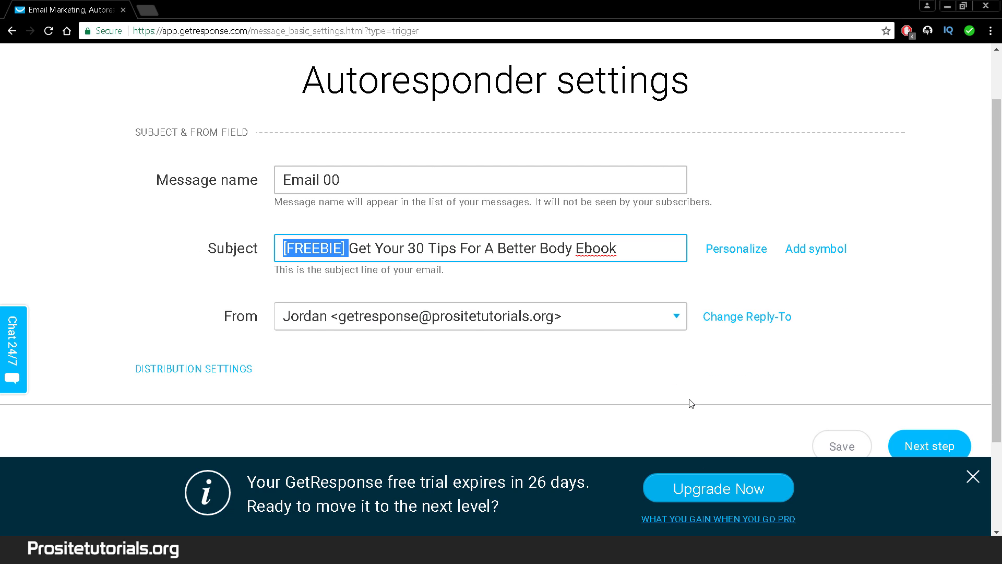
{"action": "left_click", "coordinate": [668, 319]}
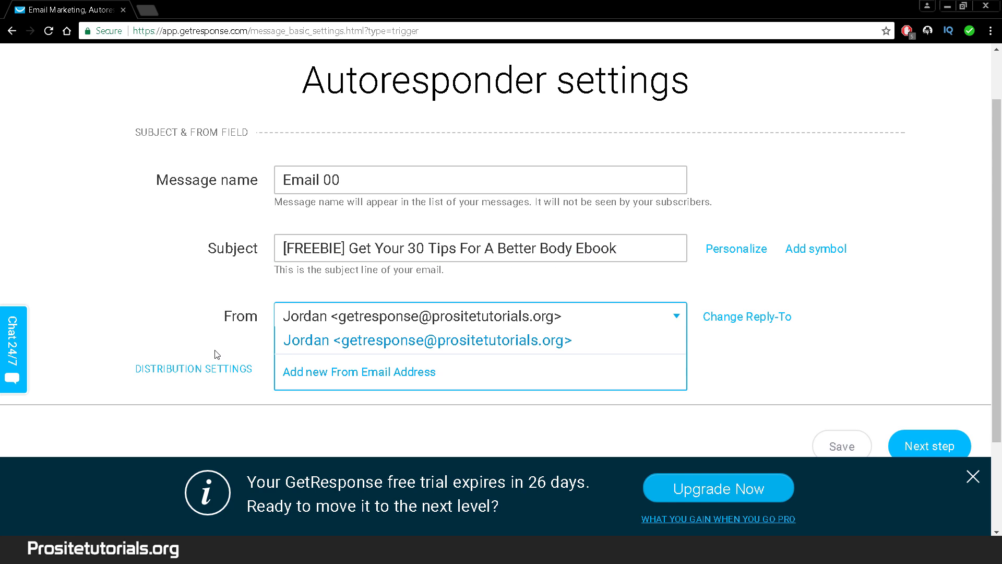
{"action": "left_click", "coordinate": [506, 340]}
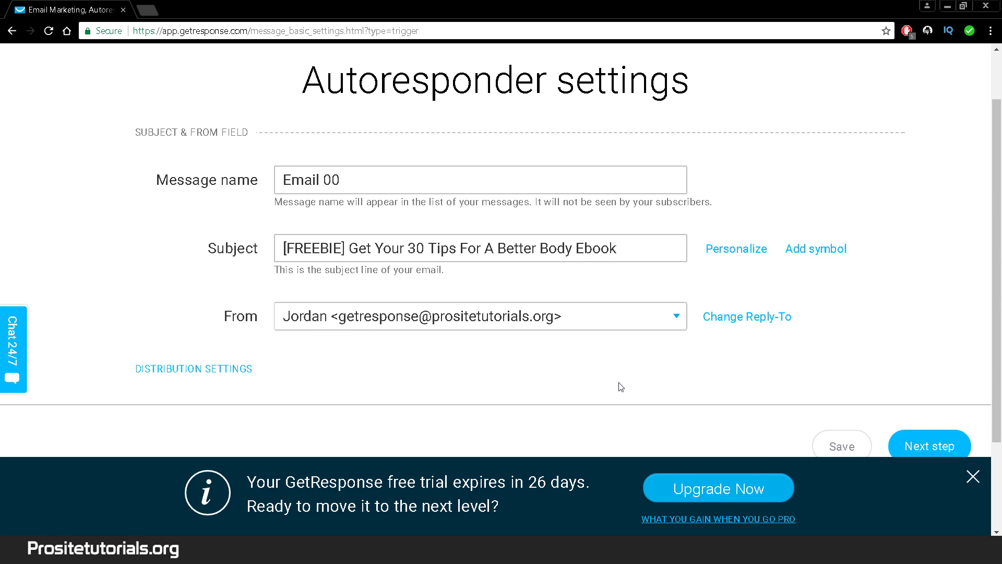
{"action": "scroll", "coordinate": [929, 339], "scroll_direction": "down", "scroll_amount": 1}
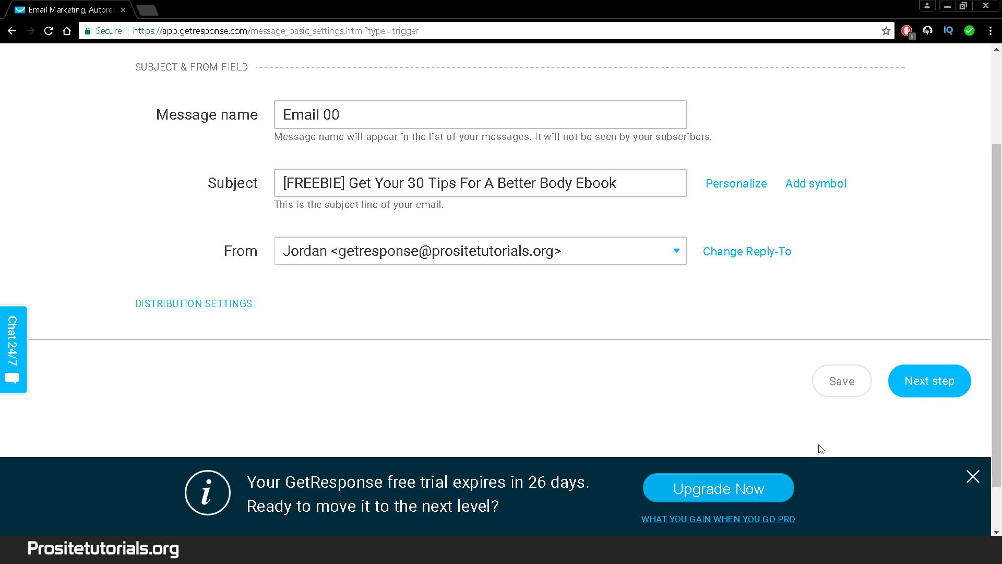
{"action": "left_click", "coordinate": [936, 380]}
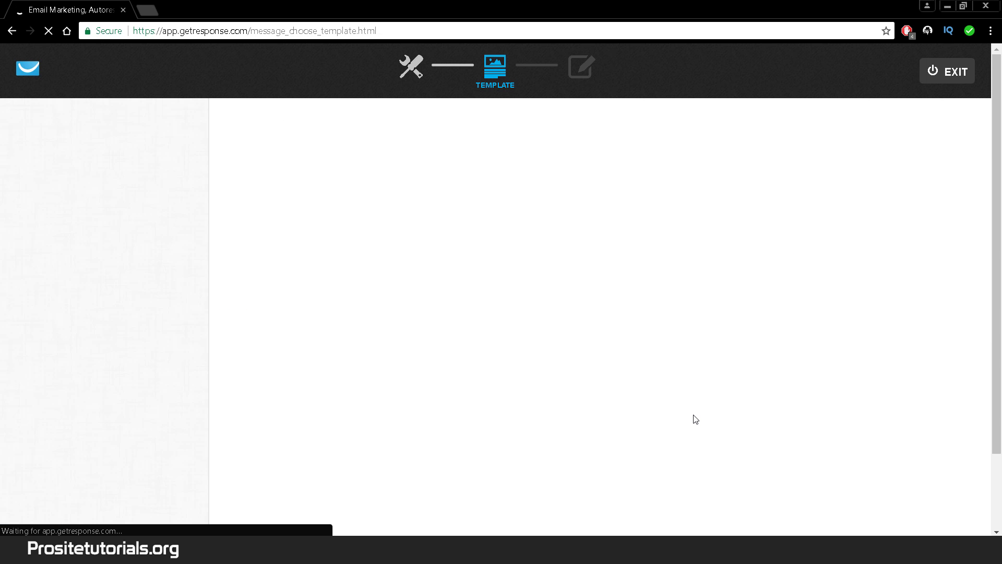
Examine the predesigned template categories and the alternative editor options for building the message.
{"action": "mouse_move", "coordinate": [694, 387]}
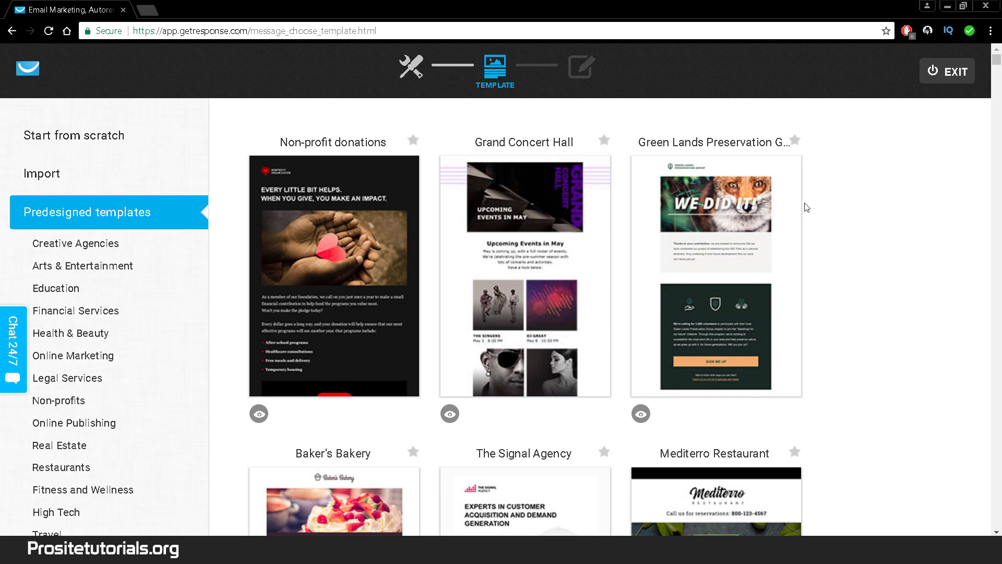
{"action": "mouse_move", "coordinate": [798, 204]}
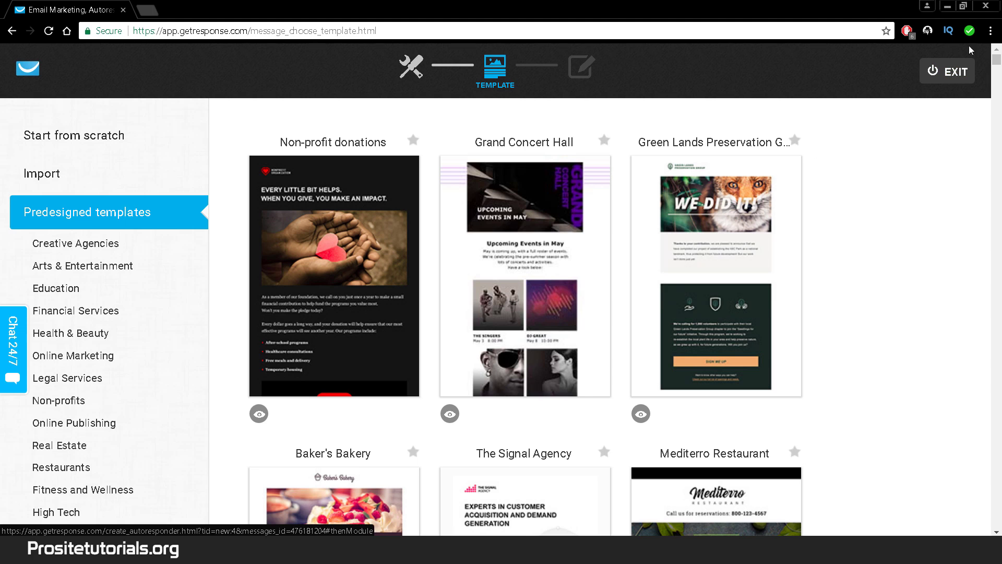
{"action": "scroll", "coordinate": [635, 284], "scroll_direction": "down", "scroll_amount": 6}
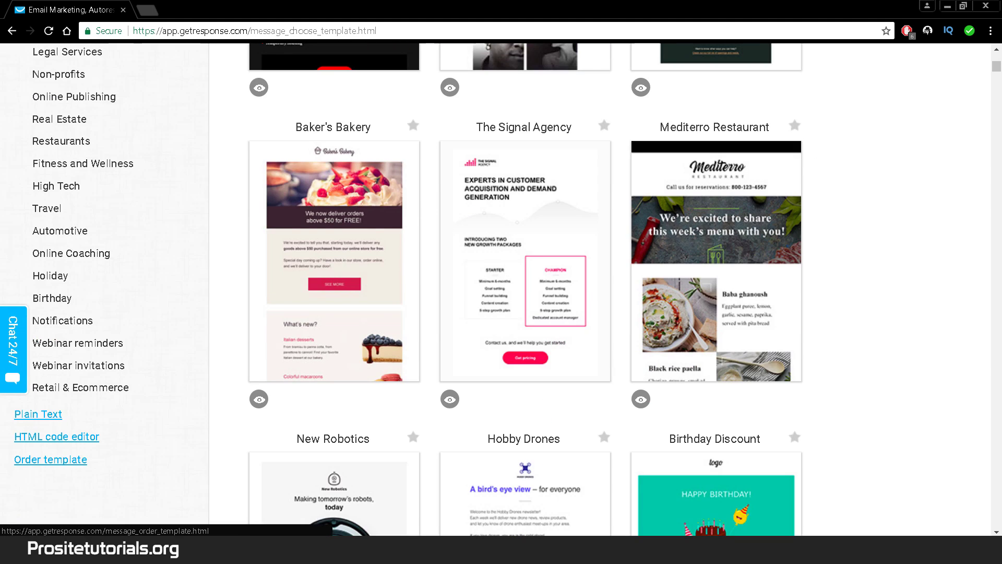
{"action": "mouse_move", "coordinate": [410, 304]}
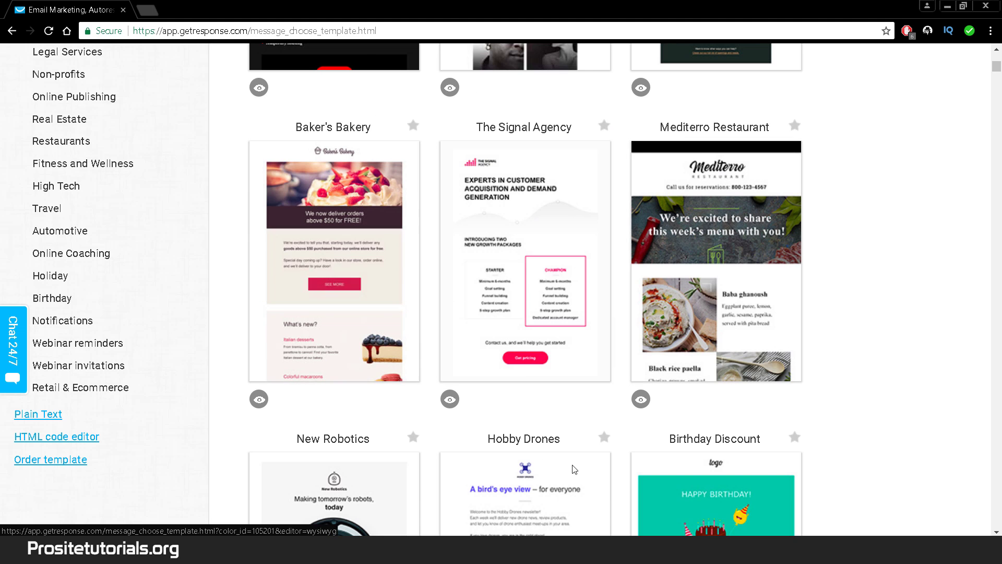
{"action": "scroll", "coordinate": [517, 334], "scroll_direction": "up", "scroll_amount": 1}
{"action": "scroll", "coordinate": [525, 366], "scroll_direction": "up", "scroll_amount": 2}
{"action": "scroll", "coordinate": [529, 375], "scroll_direction": "up", "scroll_amount": 2}
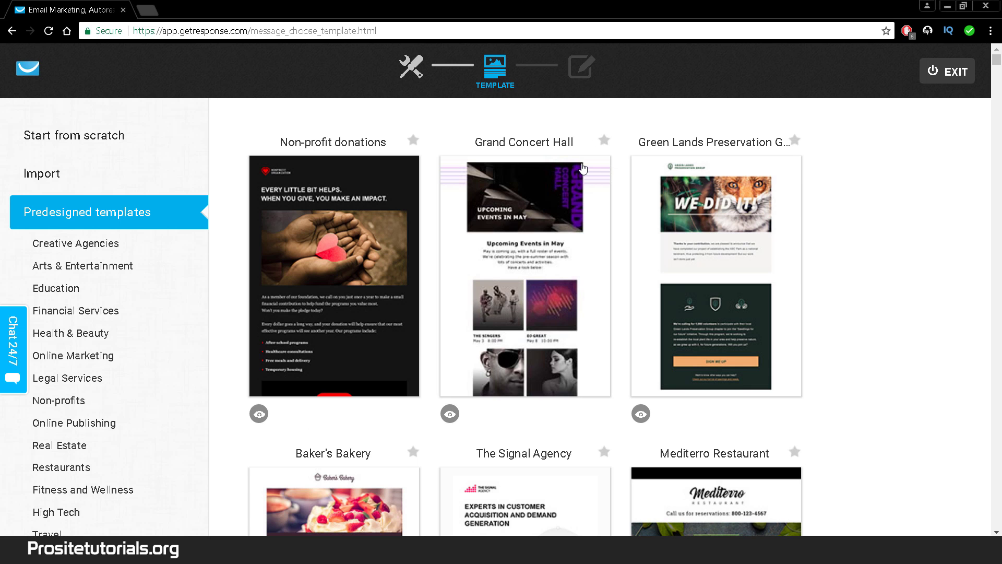
Browse the gallery of predesigned email templates for a design that suits a fitness newsletter.
{"action": "mouse_move", "coordinate": [583, 168]}
{"action": "scroll", "coordinate": [584, 169], "scroll_direction": "down", "scroll_amount": 16}
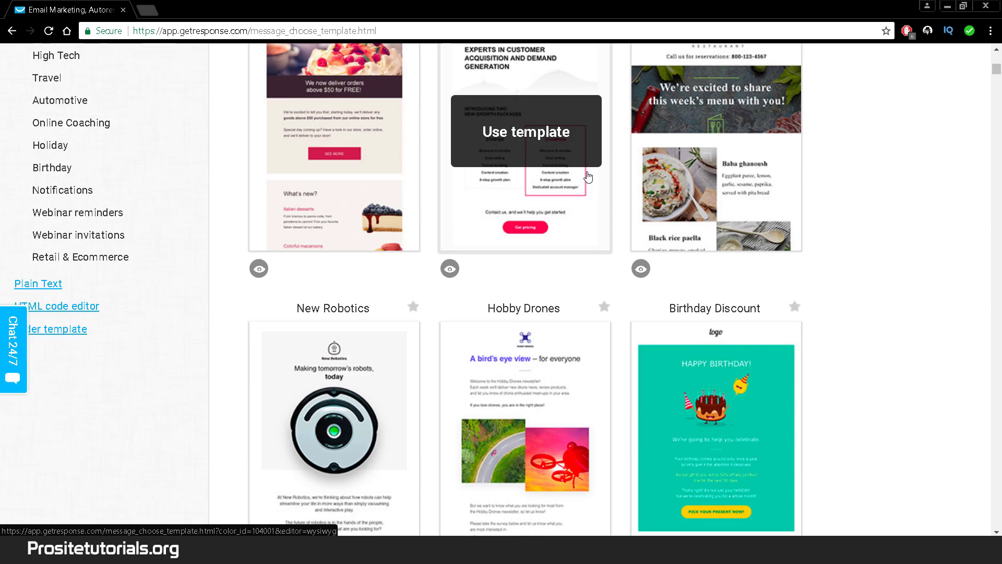
{"action": "scroll", "coordinate": [580, 201], "scroll_direction": "down", "scroll_amount": 10}
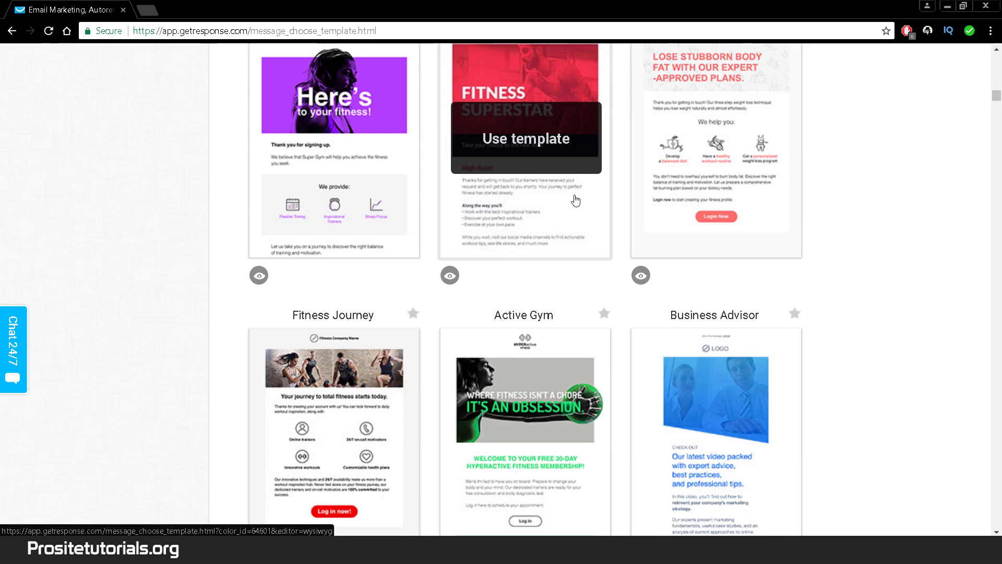
{"action": "scroll", "coordinate": [575, 199], "scroll_direction": "up", "scroll_amount": 2}
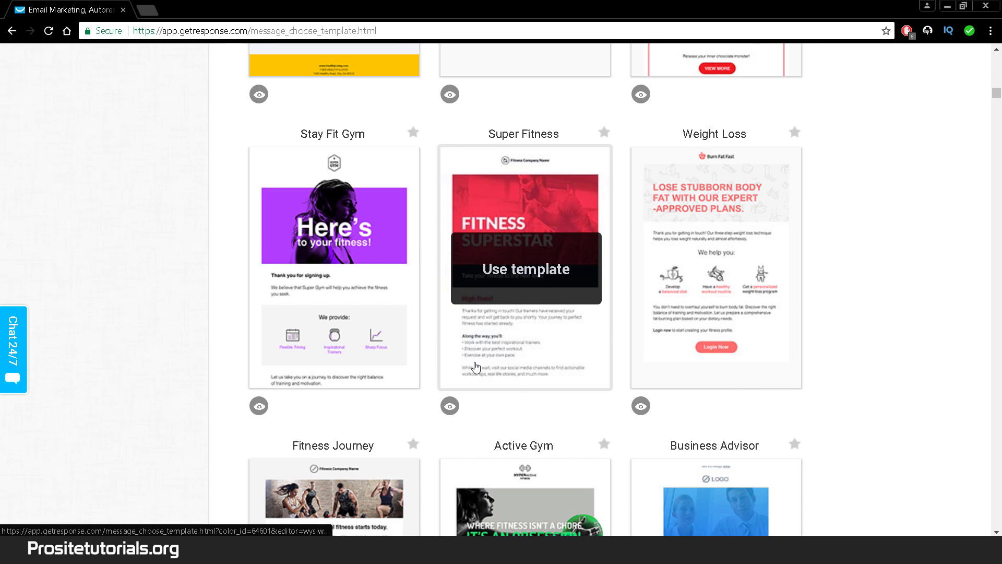
{"action": "scroll", "coordinate": [459, 359], "scroll_direction": "down", "scroll_amount": 9}
{"action": "scroll", "coordinate": [460, 359], "scroll_direction": "up", "scroll_amount": 4}
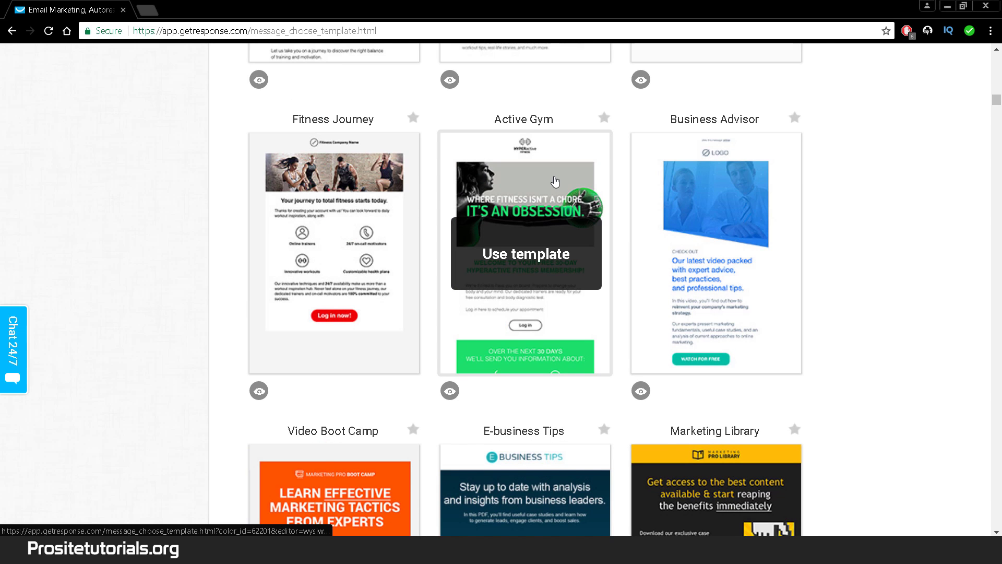
{"action": "scroll", "coordinate": [488, 379], "scroll_direction": "down", "scroll_amount": 9}
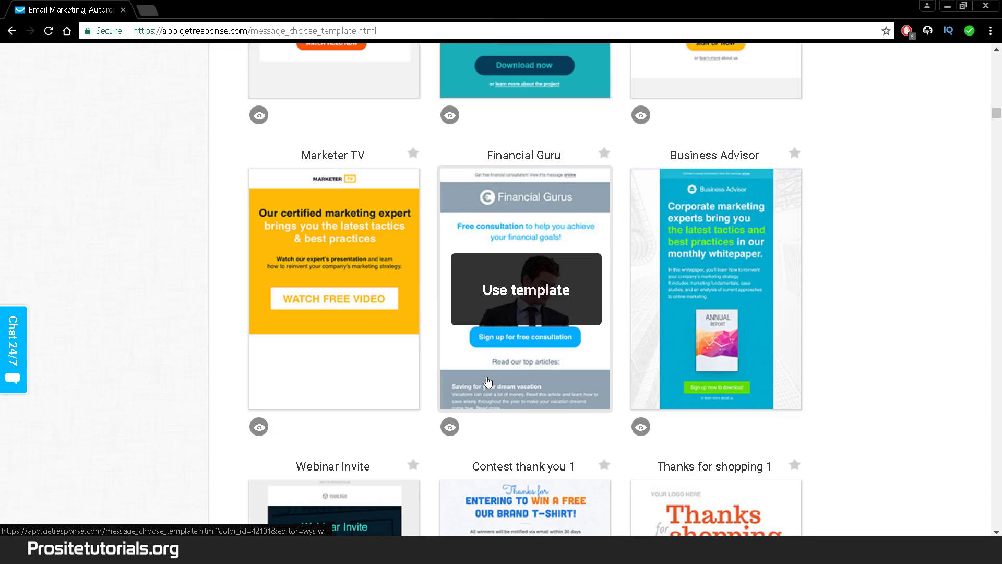
{"action": "scroll", "coordinate": [488, 383], "scroll_direction": "down", "scroll_amount": 20}
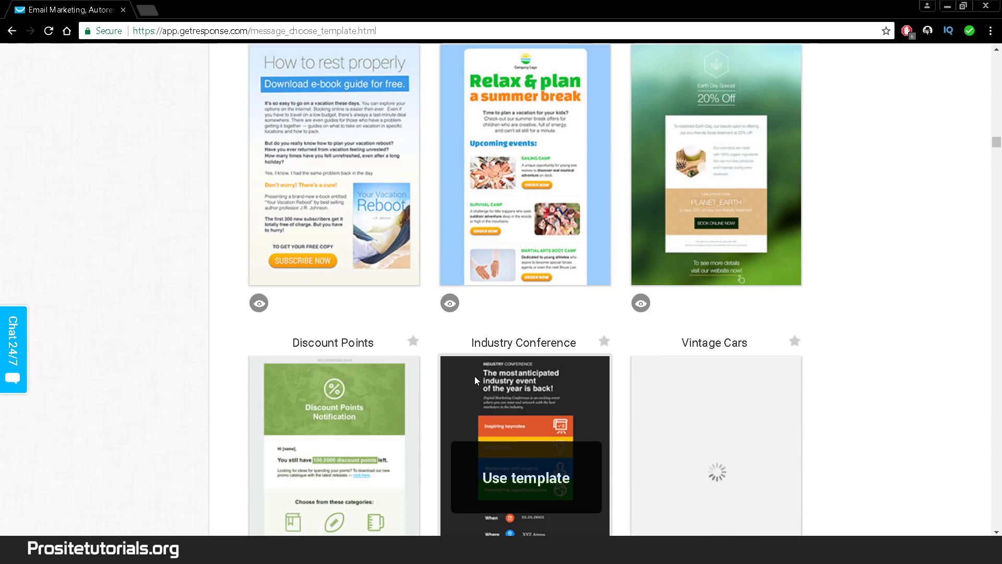
{"action": "scroll", "coordinate": [475, 376], "scroll_direction": "down", "scroll_amount": 20}
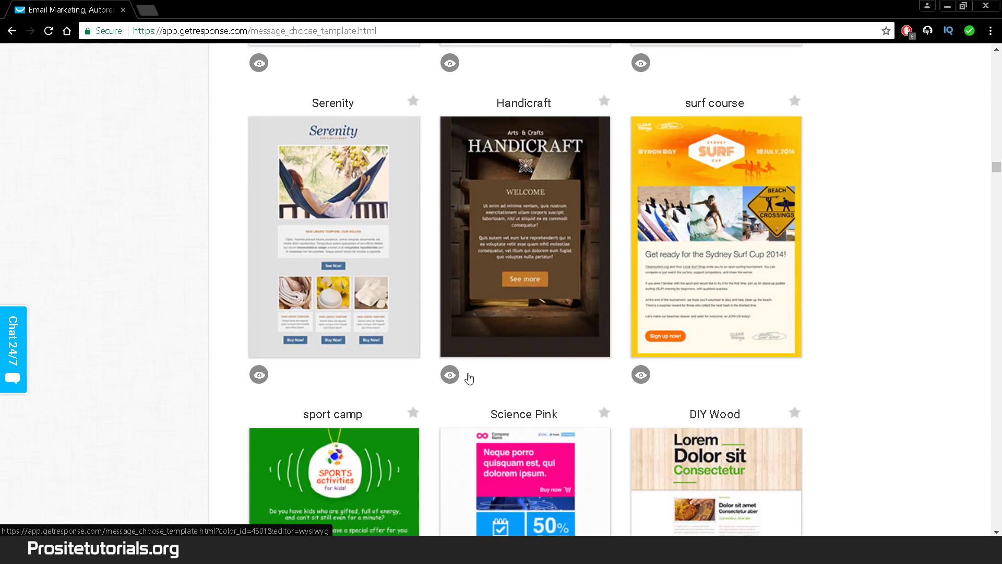
{"action": "scroll", "coordinate": [468, 379], "scroll_direction": "down", "scroll_amount": 10}
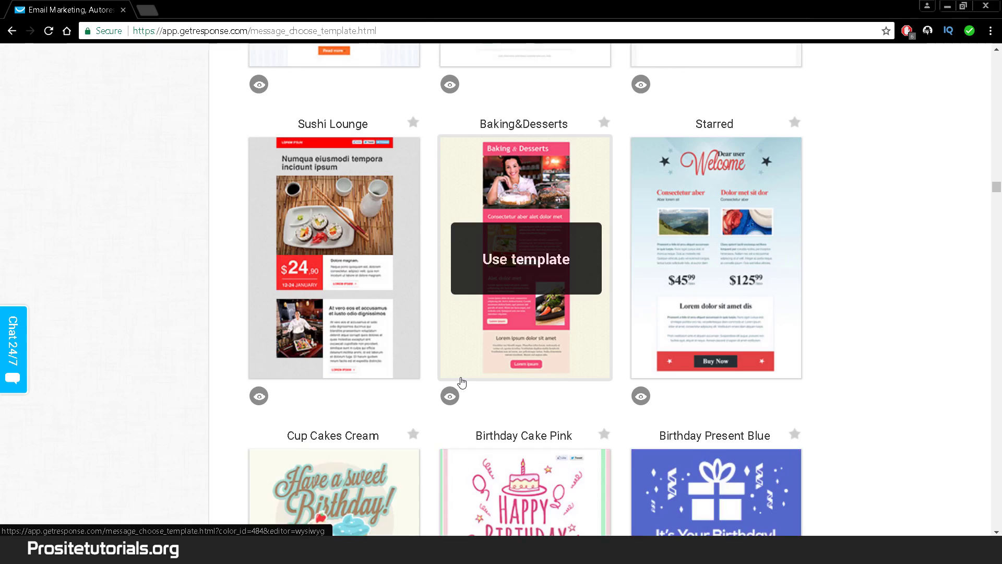
{"action": "scroll", "coordinate": [459, 375], "scroll_direction": "down", "scroll_amount": 5}
{"action": "scroll", "coordinate": [459, 376], "scroll_direction": "down", "scroll_amount": 5}
{"action": "scroll", "coordinate": [694, 298], "scroll_direction": "up", "scroll_amount": 20}
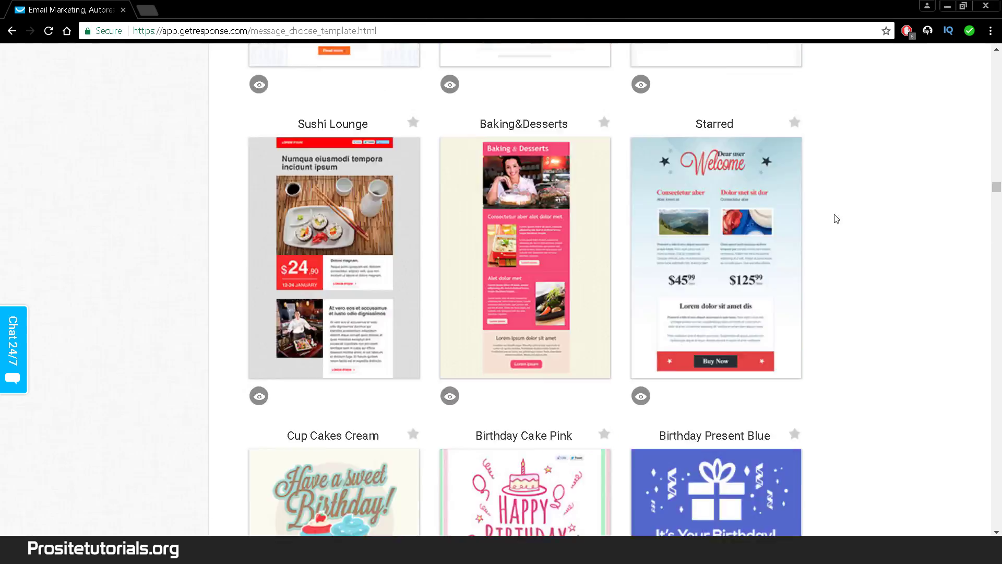
{"action": "scroll", "coordinate": [571, 180], "scroll_direction": "up", "scroll_amount": 20}
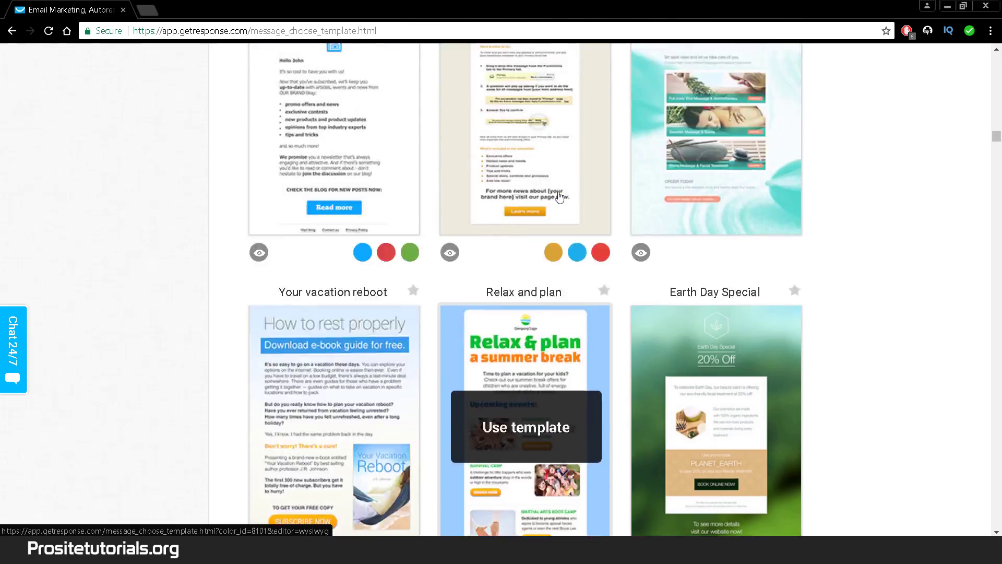
{"action": "scroll", "coordinate": [558, 192], "scroll_direction": "down", "scroll_amount": 20}
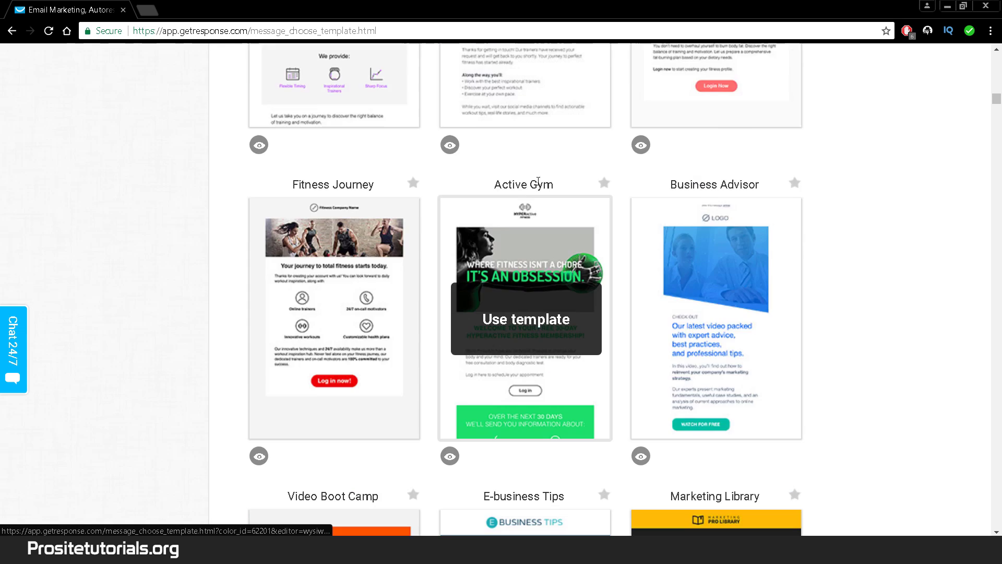
Use the Super Fitness predesigned template for the message.
{"action": "scroll", "coordinate": [539, 183], "scroll_direction": "up", "scroll_amount": 5}
{"action": "scroll", "coordinate": [539, 183], "scroll_direction": "up", "scroll_amount": 2}
{"action": "scroll", "coordinate": [524, 175], "scroll_direction": "up", "scroll_amount": 3}
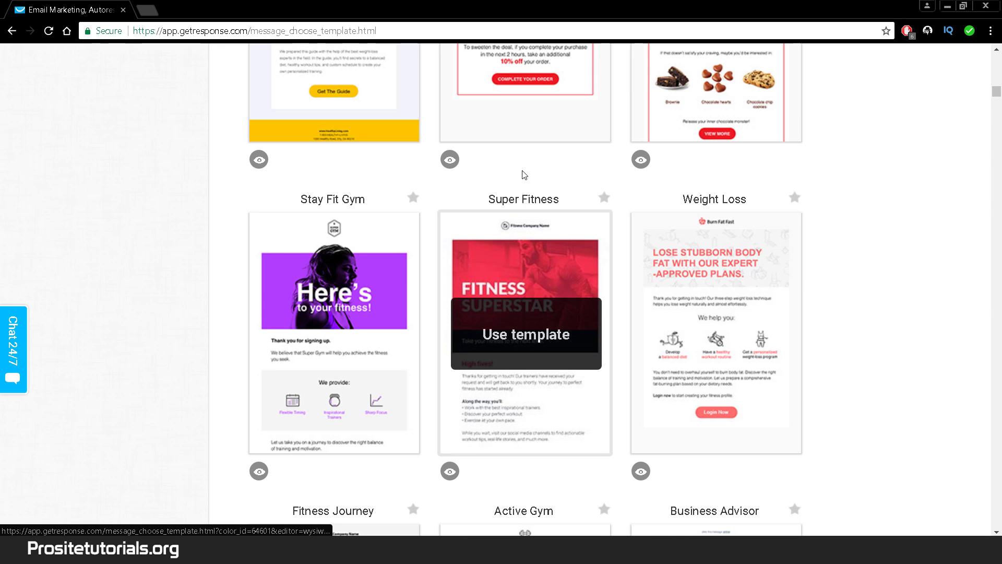
{"action": "left_click", "coordinate": [539, 336]}
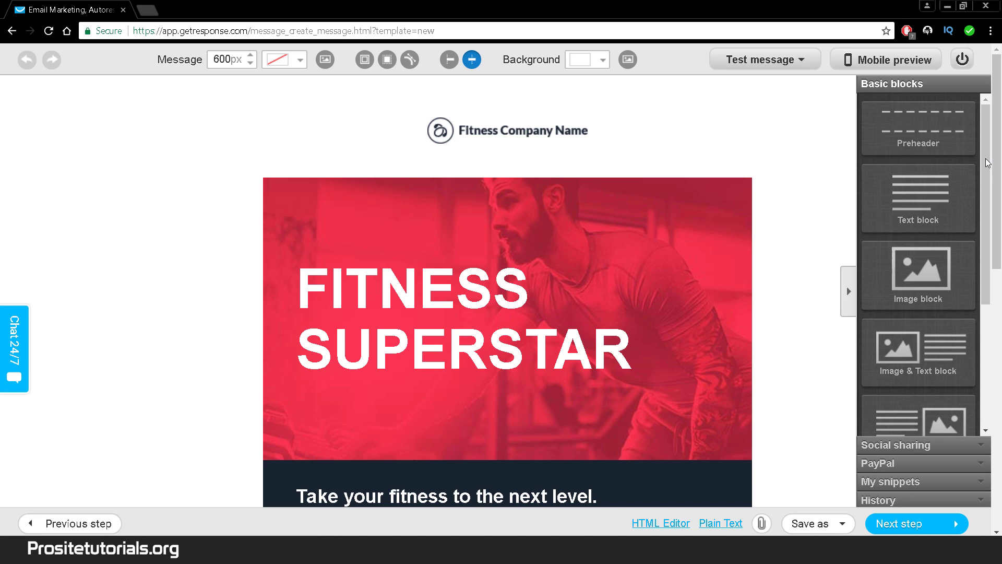
Insert an image block between the company logo and the FITNESS SUPERSTAR banner and open its image selection.
{"action": "left_click_drag", "start_coordinate": [986, 167], "coordinate": [970, 136]}
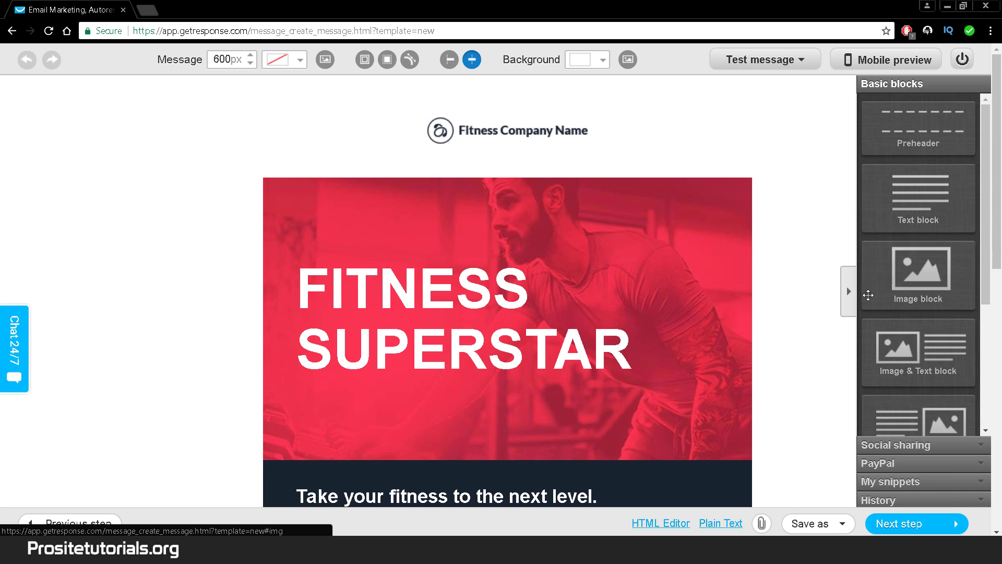
{"action": "left_click_drag", "start_coordinate": [899, 277], "coordinate": [517, 210]}
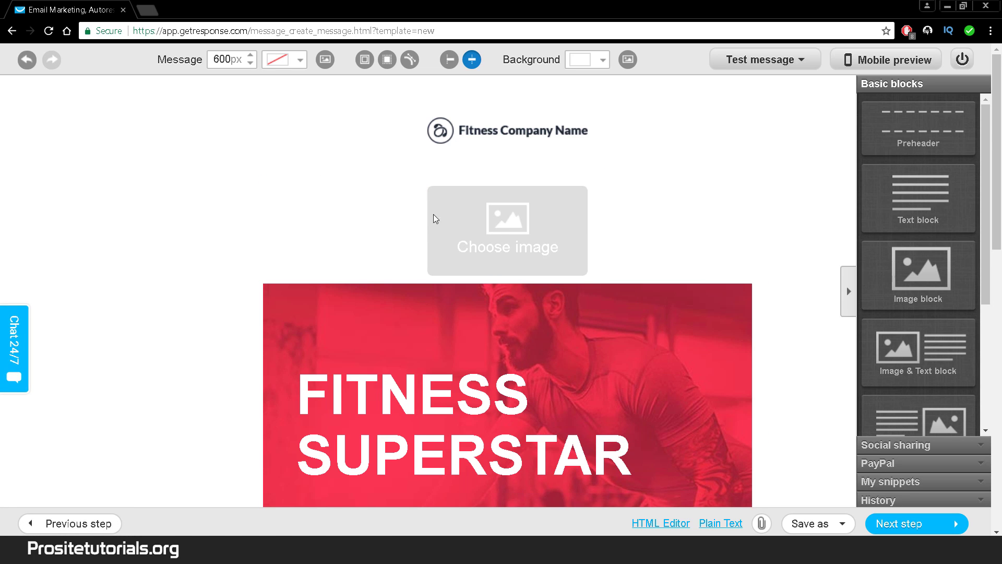
{"action": "scroll", "coordinate": [443, 288], "scroll_direction": "down", "scroll_amount": 5}
{"action": "scroll", "coordinate": [443, 310], "scroll_direction": "up", "scroll_amount": 5}
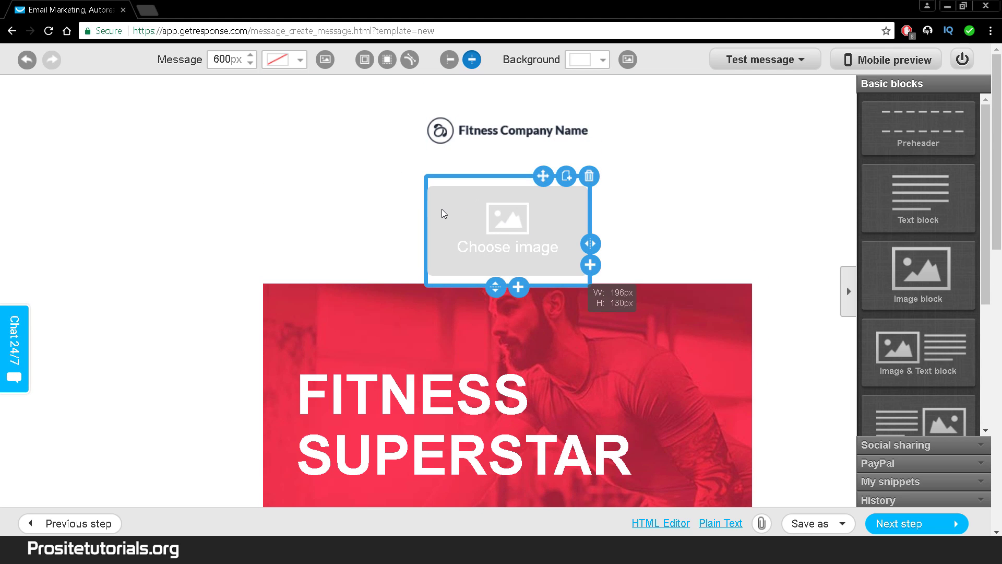
{"action": "left_click", "coordinate": [441, 211]}
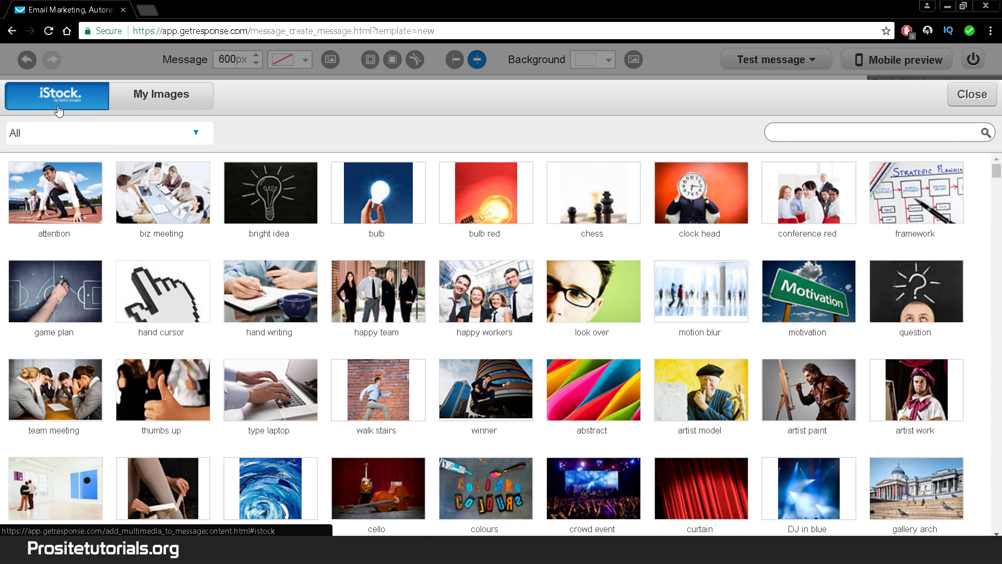
Look through the iStock picture gallery and the account's own uploaded images.
{"action": "scroll", "coordinate": [627, 308], "scroll_direction": "down", "scroll_amount": 9}
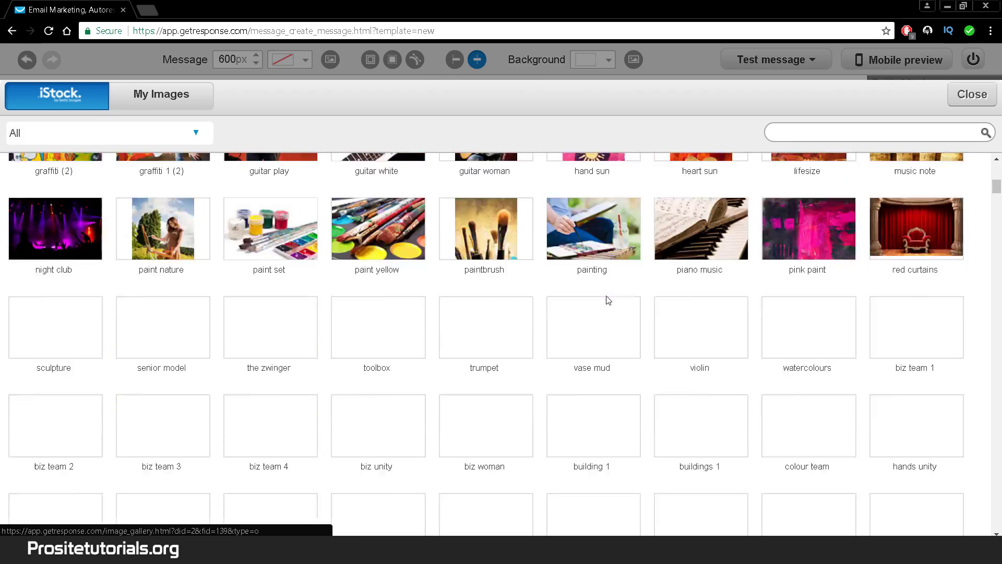
{"action": "scroll", "coordinate": [609, 300], "scroll_direction": "down", "scroll_amount": 20}
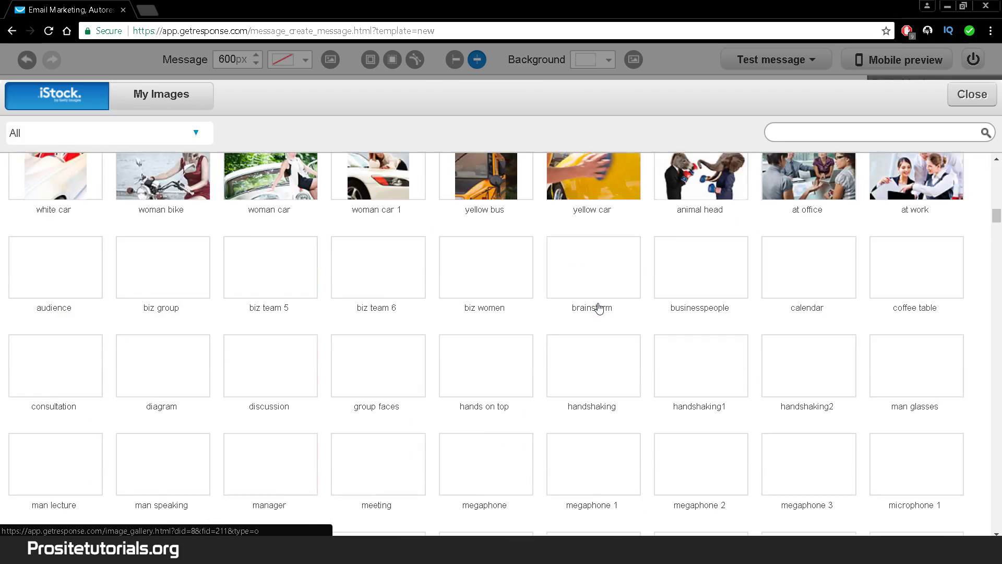
{"action": "scroll", "coordinate": [600, 308], "scroll_direction": "down", "scroll_amount": 18}
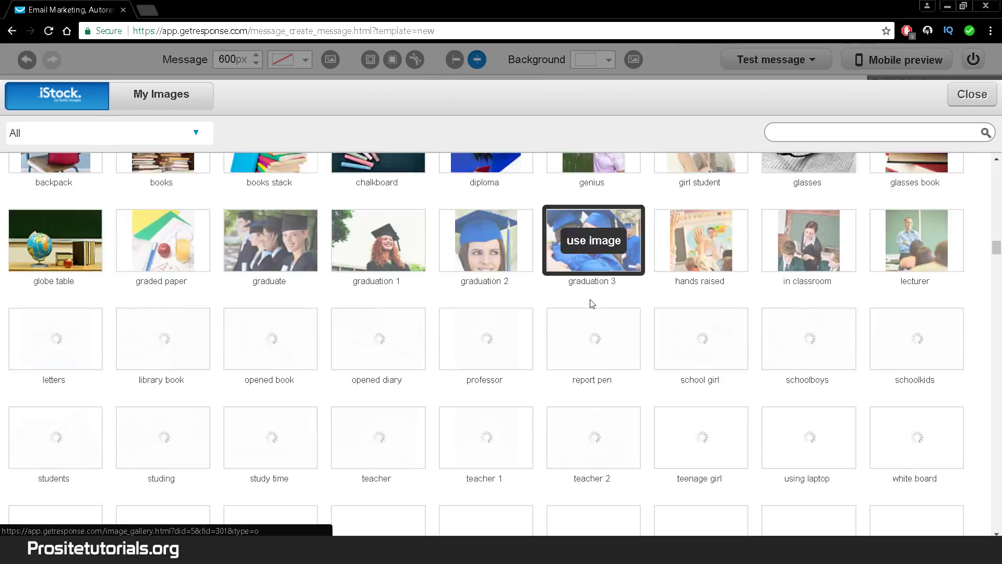
{"action": "scroll", "coordinate": [592, 303], "scroll_direction": "down", "scroll_amount": 4}
{"action": "left_click", "coordinate": [178, 99]}
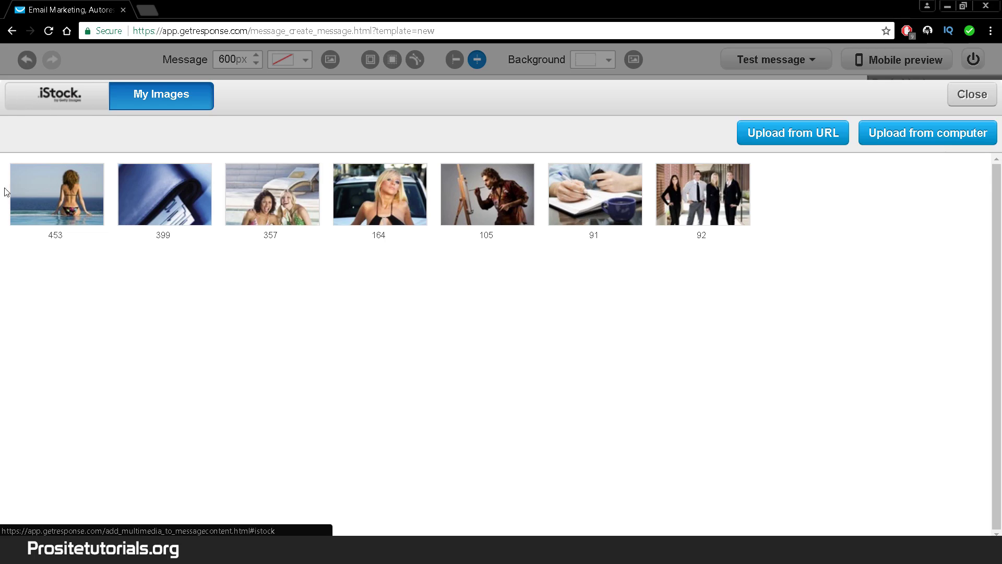
Fill the new image block with the iStock picture "on a yacht 2".
{"action": "left_click", "coordinate": [45, 104]}
{"action": "scroll", "coordinate": [363, 277], "scroll_direction": "down", "scroll_amount": 5}
{"action": "scroll", "coordinate": [364, 277], "scroll_direction": "down", "scroll_amount": 20}
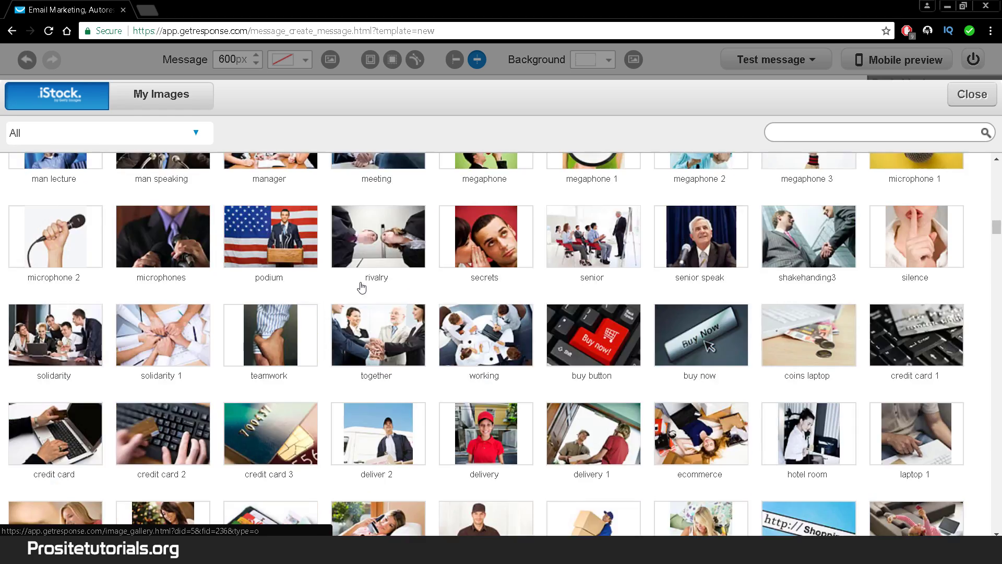
{"action": "scroll", "coordinate": [358, 291], "scroll_direction": "down", "scroll_amount": 10}
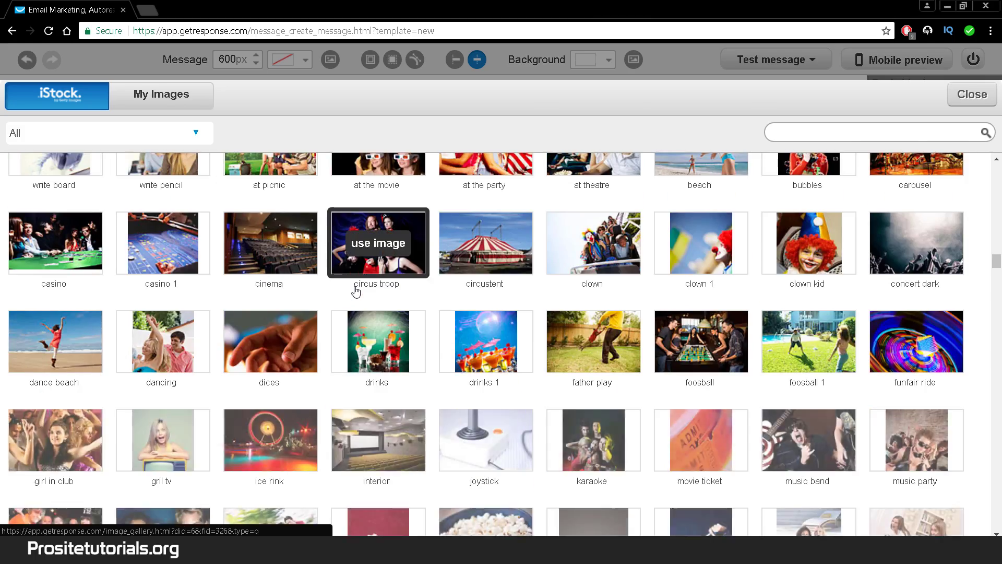
{"action": "scroll", "coordinate": [354, 290], "scroll_direction": "down", "scroll_amount": 5}
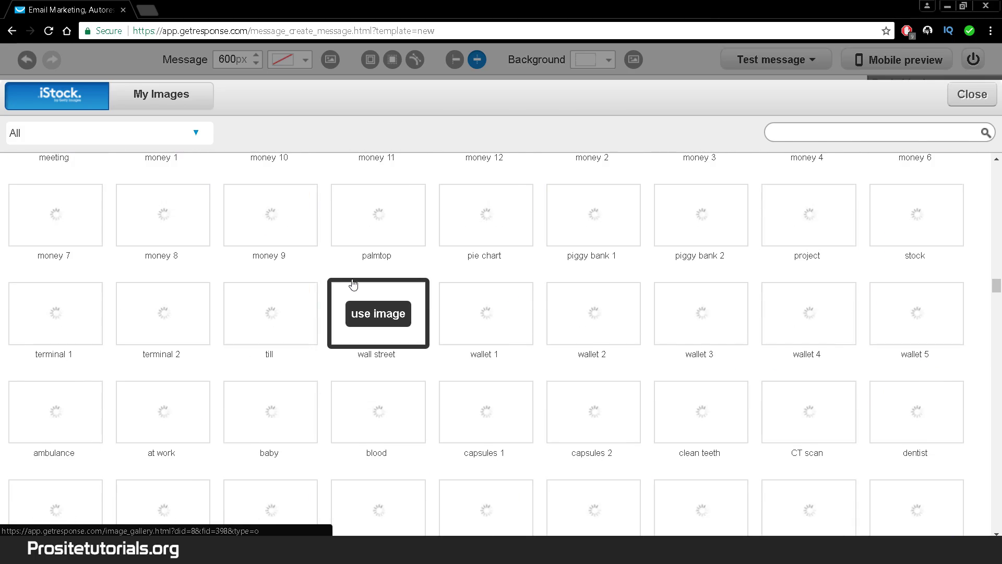
{"action": "scroll", "coordinate": [353, 282], "scroll_direction": "down", "scroll_amount": 5}
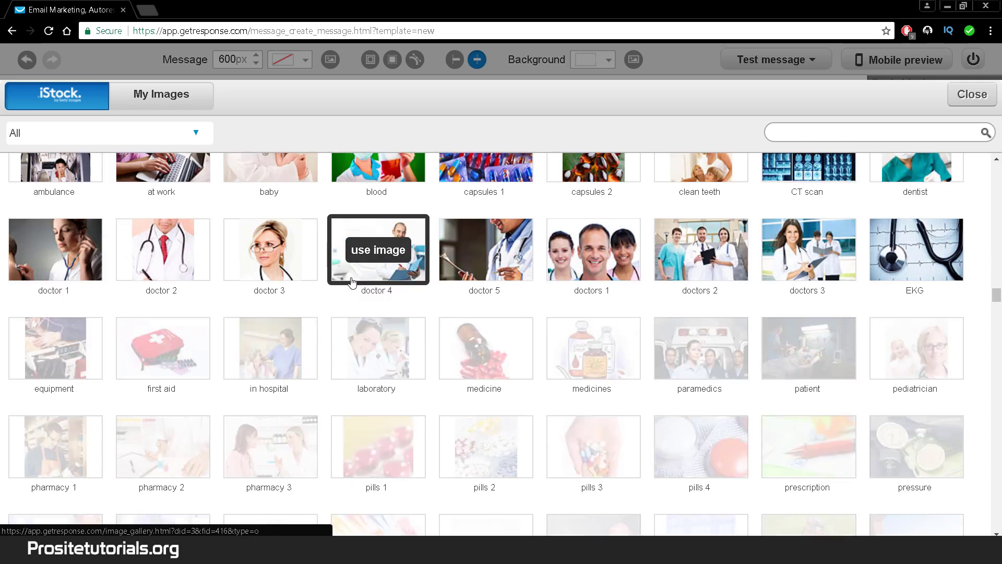
{"action": "scroll", "coordinate": [351, 282], "scroll_direction": "down", "scroll_amount": 10}
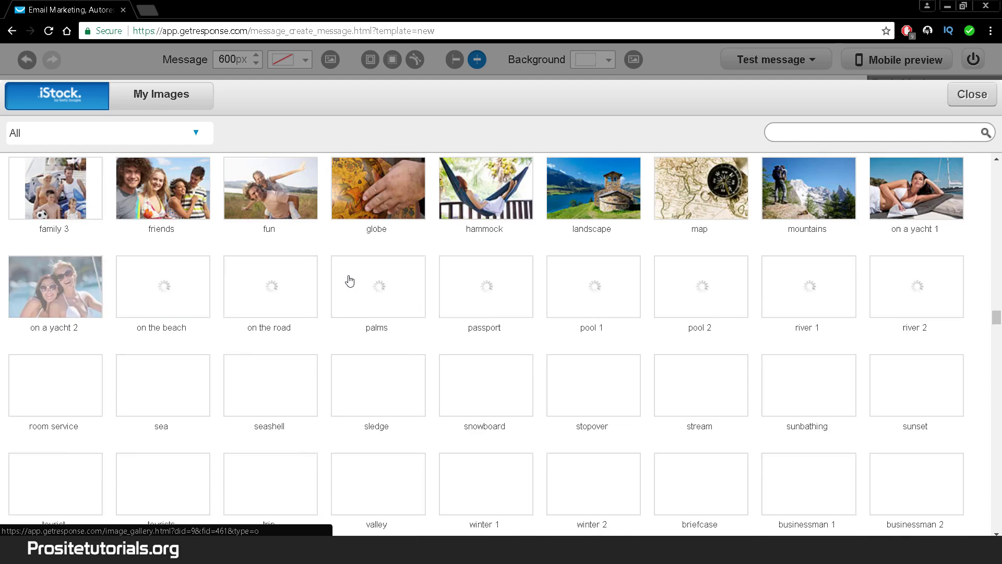
{"action": "mouse_move", "coordinate": [350, 282]}
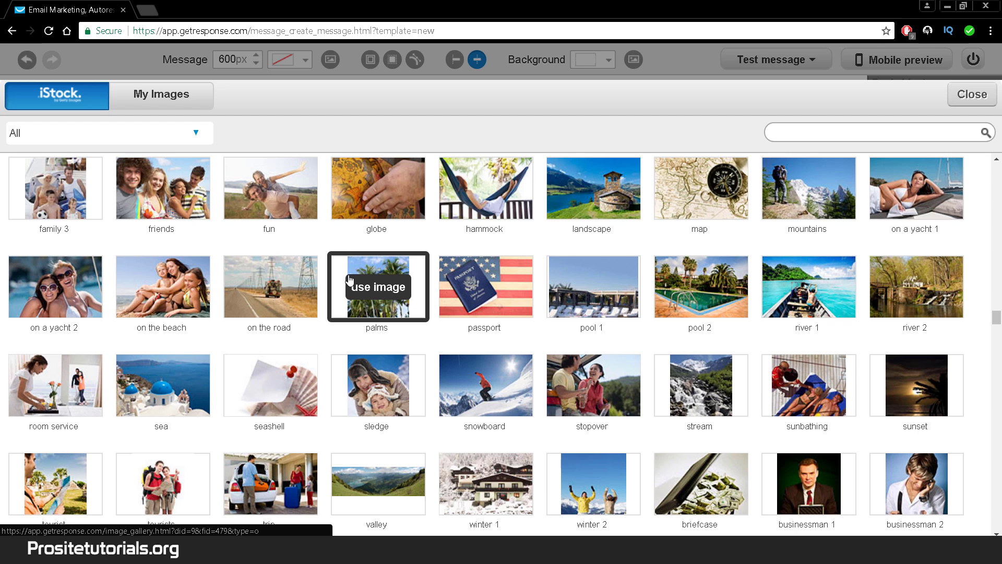
{"action": "left_click", "coordinate": [62, 287]}
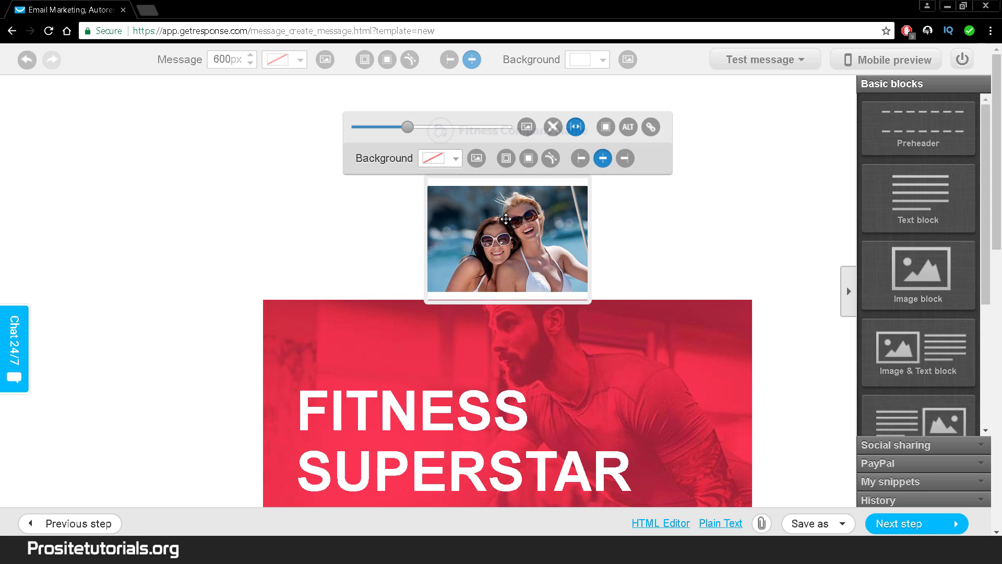
{"action": "scroll", "coordinate": [651, 309], "scroll_direction": "down", "scroll_amount": 4}
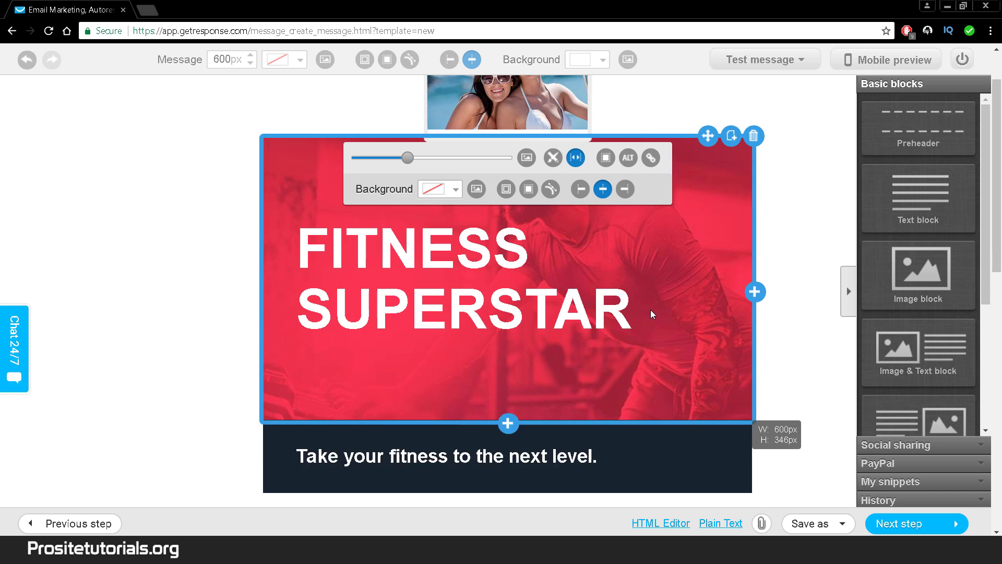
{"action": "scroll", "coordinate": [651, 305], "scroll_direction": "up", "scroll_amount": 1}
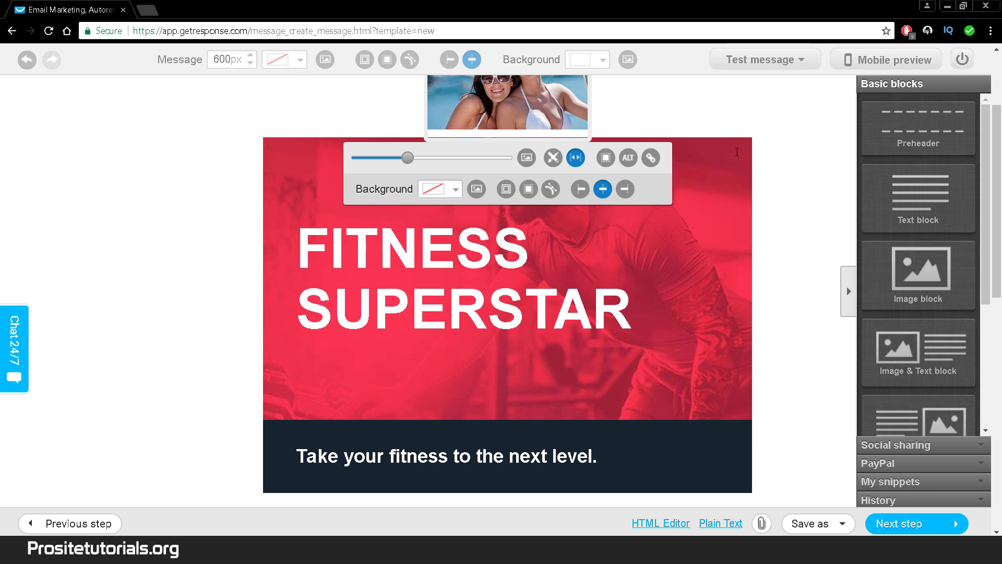
Delete the FITNESS SUPERSTAR banner and the "Take your fitness to the next level." block below the picture.
{"action": "left_click", "coordinate": [774, 117]}
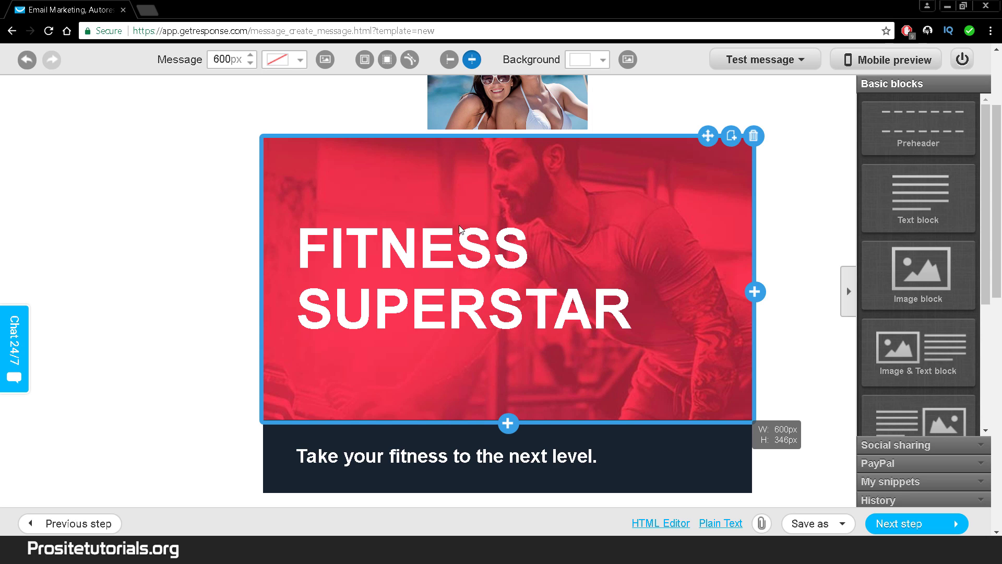
{"action": "left_click", "coordinate": [754, 137]}
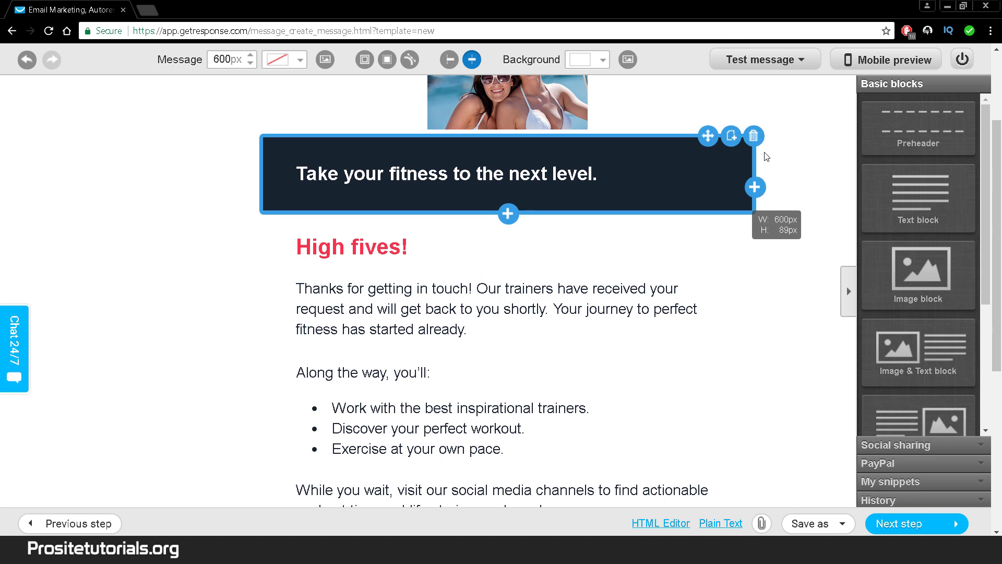
{"action": "left_click", "coordinate": [754, 137]}
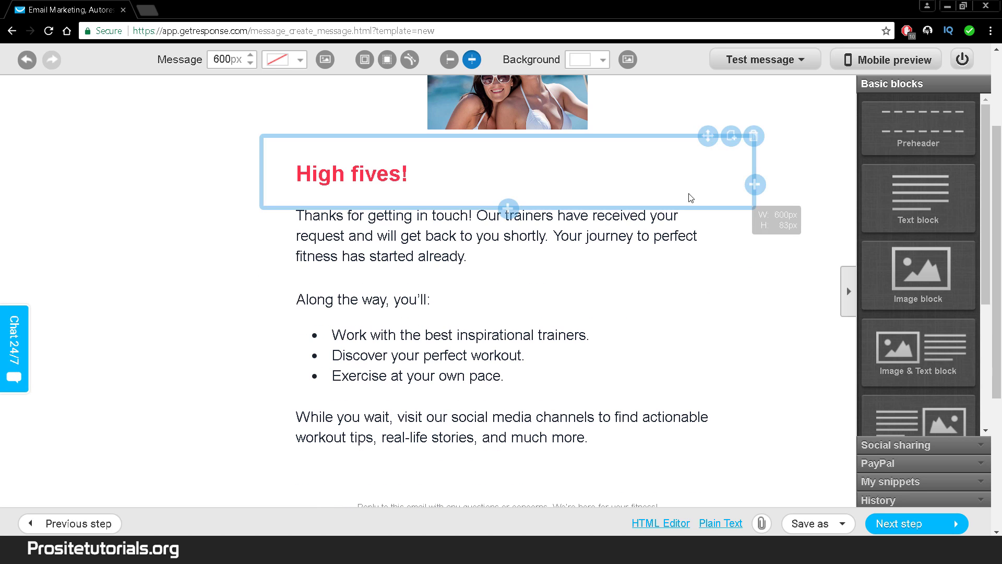
Resize the yacht picture's block to about 511 by 347 px and enlarge the picture to fill the block's width.
{"action": "scroll", "coordinate": [658, 278], "scroll_direction": "up", "scroll_amount": 2}
{"action": "left_click", "coordinate": [565, 230]}
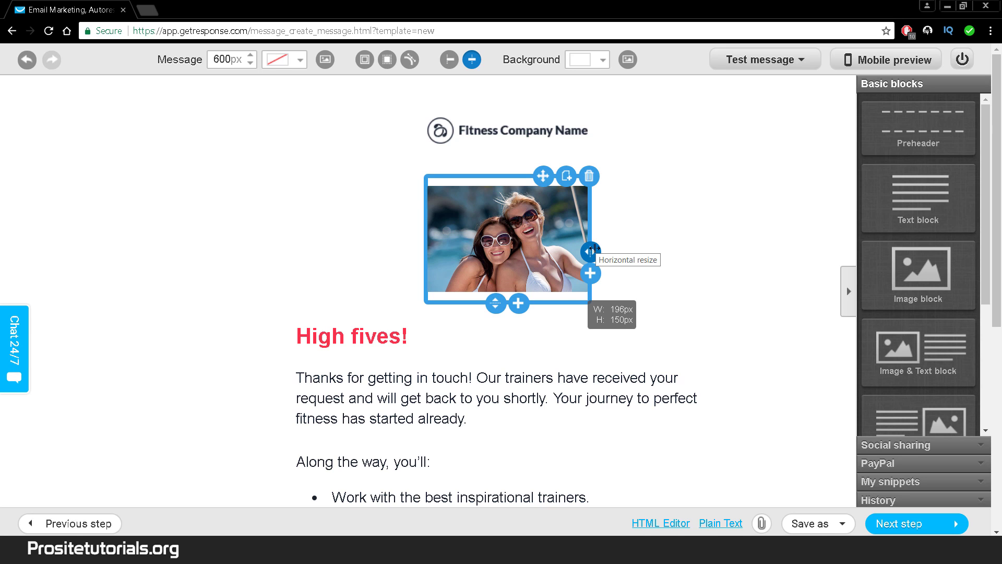
{"action": "left_click_drag", "start_coordinate": [591, 250], "coordinate": [861, 234]}
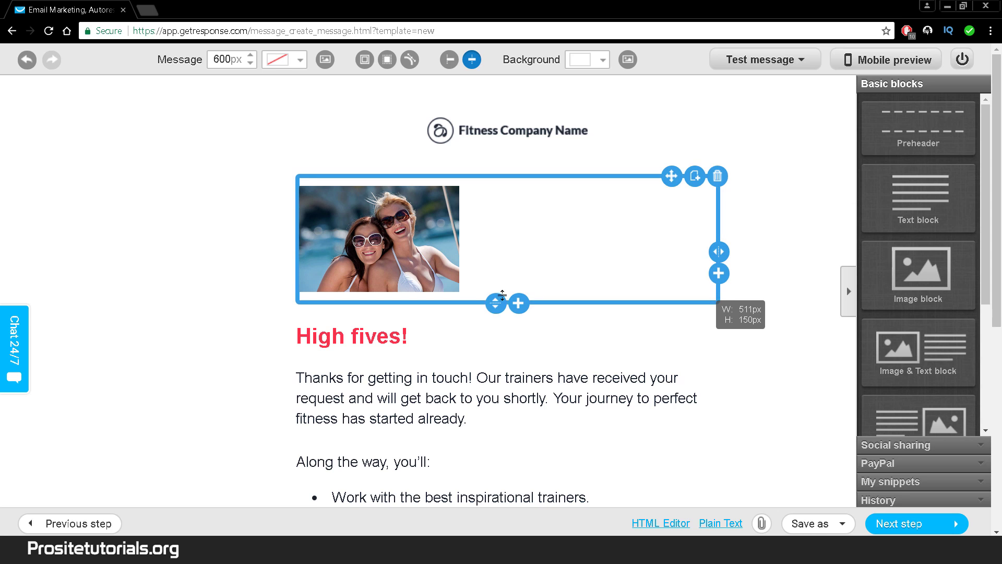
{"action": "left_click_drag", "start_coordinate": [503, 295], "coordinate": [494, 458]}
{"action": "left_click", "coordinate": [397, 234]}
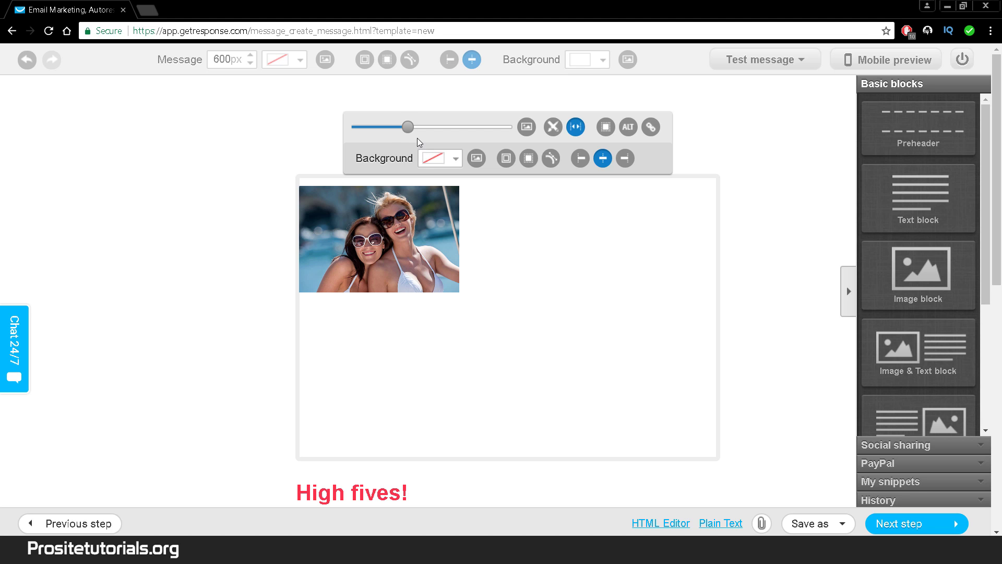
{"action": "left_click_drag", "start_coordinate": [406, 134], "coordinate": [483, 140]}
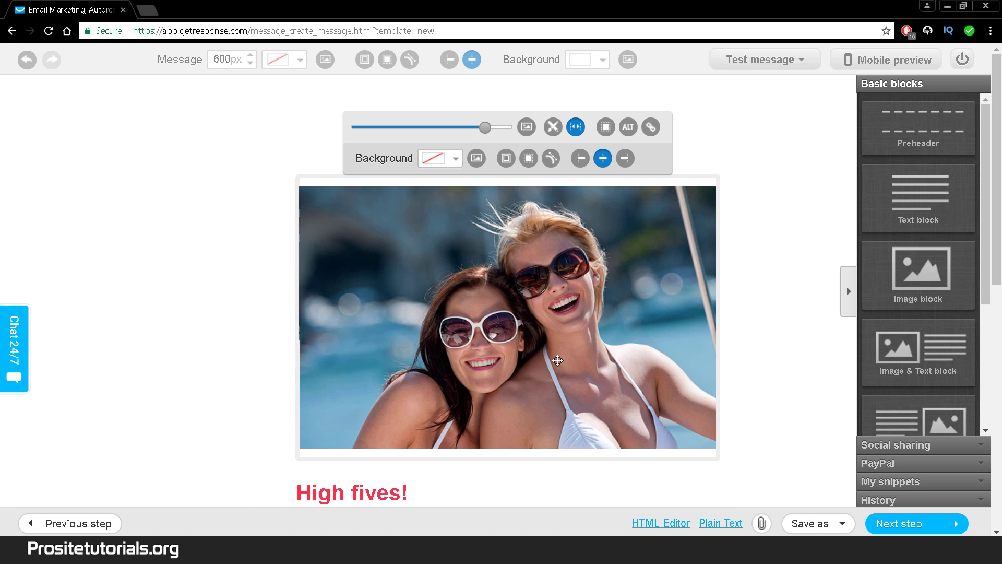
{"action": "left_click", "coordinate": [736, 331]}
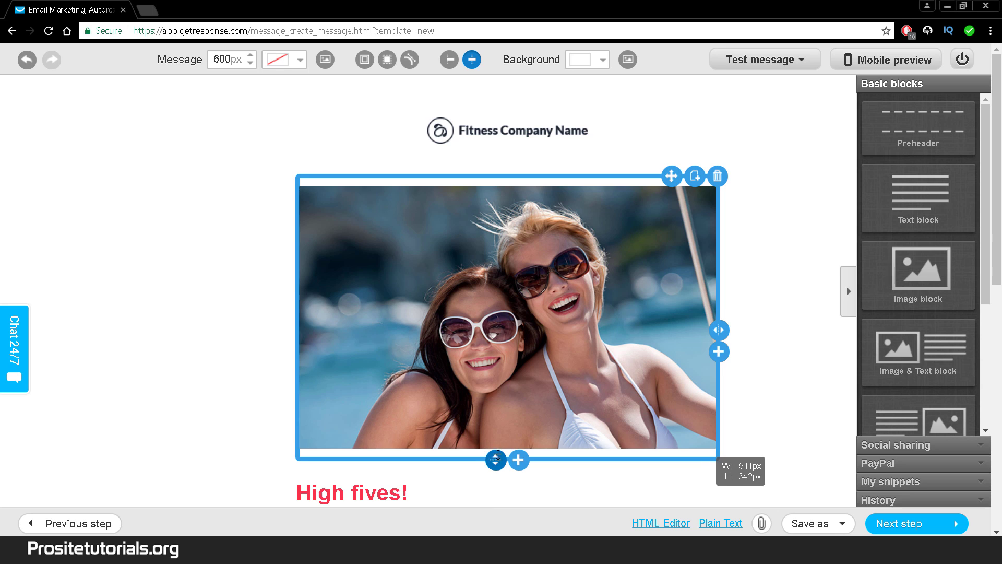
{"action": "mouse_move", "coordinate": [496, 460]}
{"action": "left_mouse_down"}
{"action": "mouse_move", "coordinate": [496, 447]}
{"action": "mouse_move", "coordinate": [496, 463]}
{"action": "left_mouse_up"}
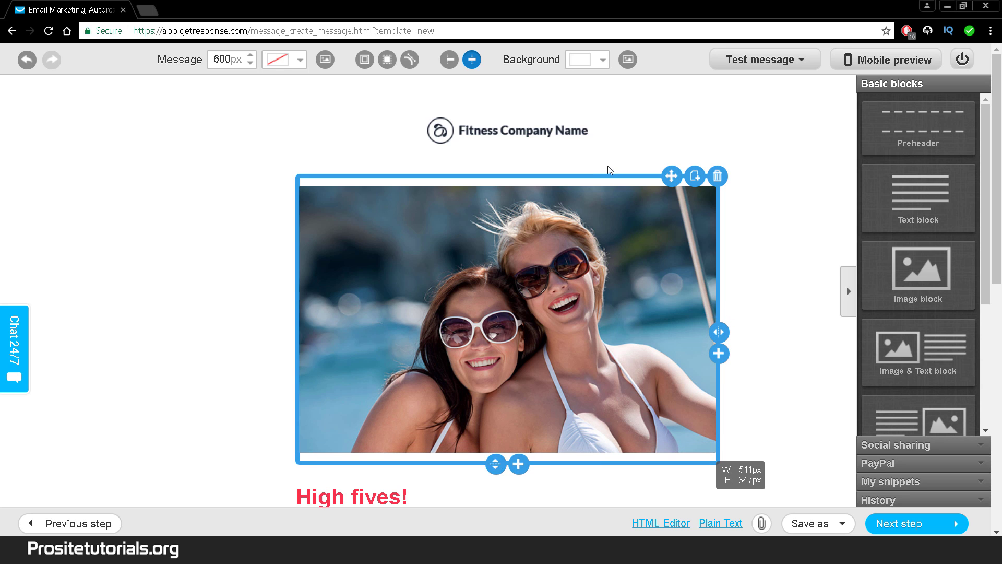
Delete the company logo block above the picture.
{"action": "mouse_move", "coordinate": [513, 146]}
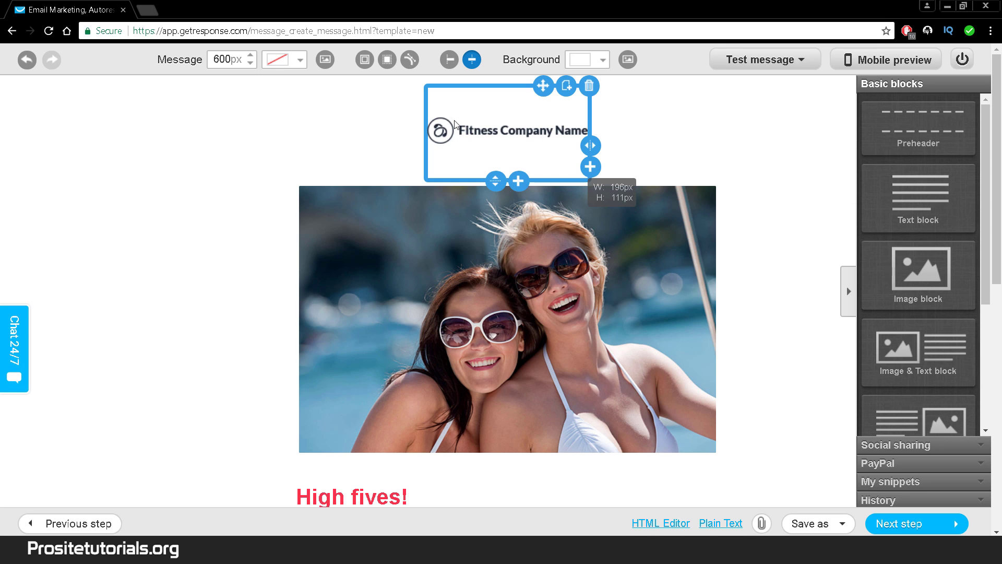
{"action": "left_click", "coordinate": [590, 85]}
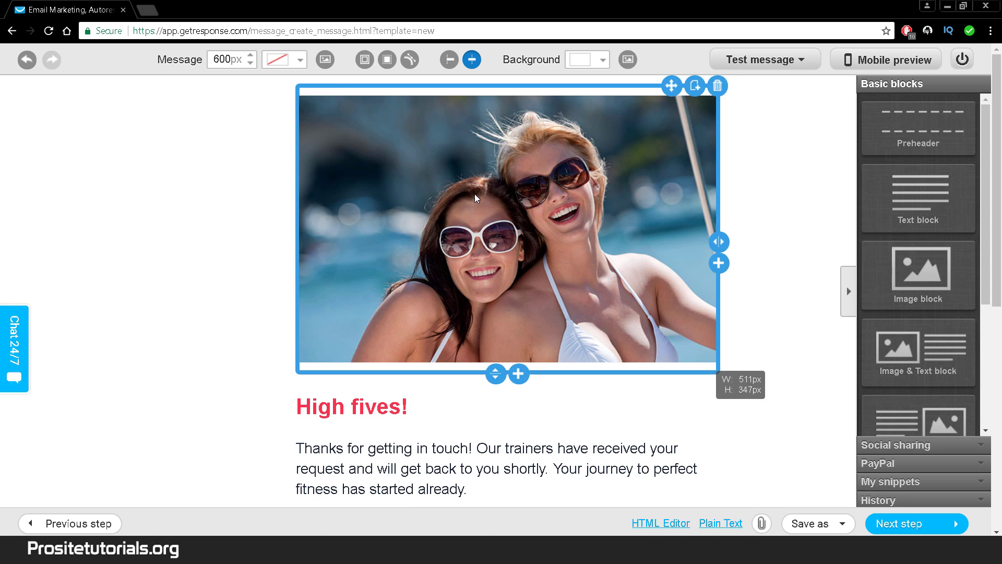
Replace the "High fives!" heading below the picture with "Get Your Freebie".
{"action": "scroll", "coordinate": [496, 282], "scroll_direction": "down", "scroll_amount": 7}
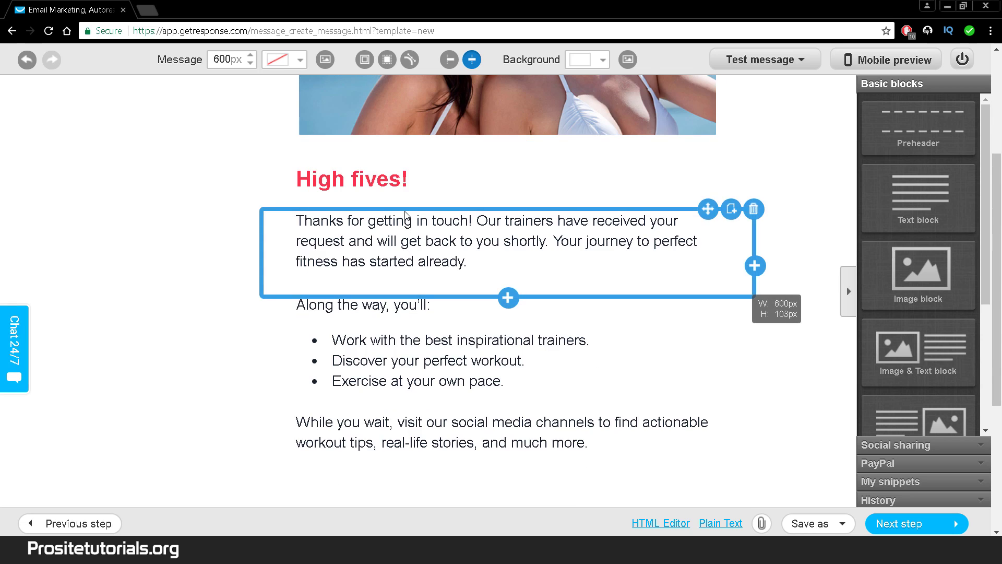
{"action": "scroll", "coordinate": [496, 282], "scroll_direction": "down", "scroll_amount": 2}
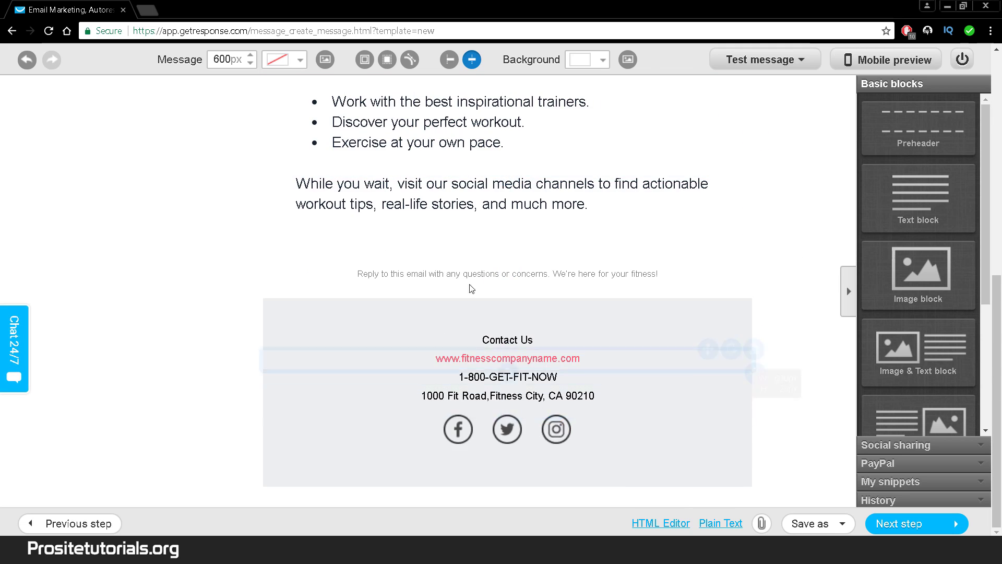
{"action": "scroll", "coordinate": [488, 258], "scroll_direction": "up", "scroll_amount": 4}
{"action": "scroll", "coordinate": [488, 258], "scroll_direction": "up", "scroll_amount": 3}
{"action": "scroll", "coordinate": [483, 136], "scroll_direction": "down", "scroll_amount": 4}
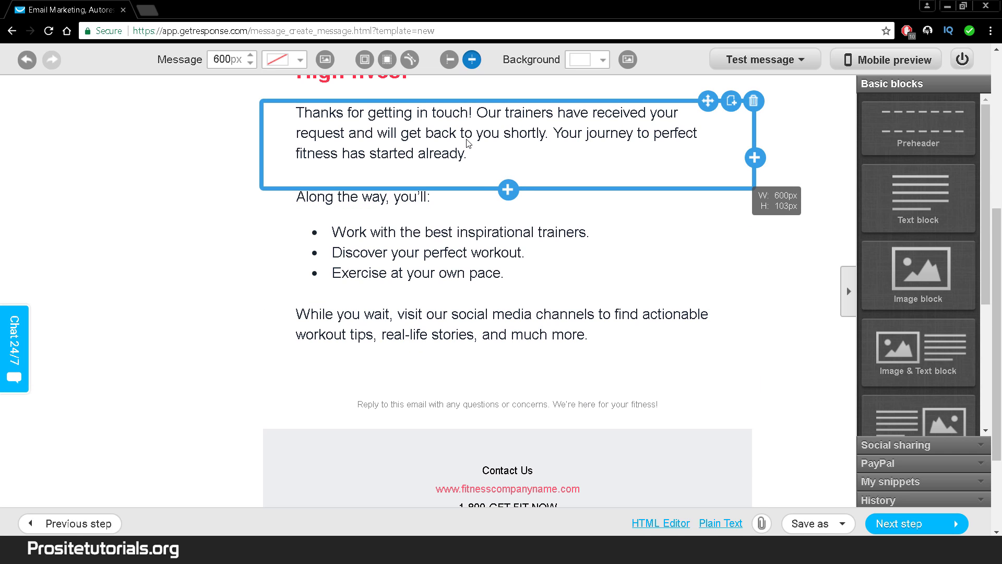
{"action": "scroll", "coordinate": [466, 144], "scroll_direction": "up", "scroll_amount": 4}
{"action": "double_click", "coordinate": [302, 266]}
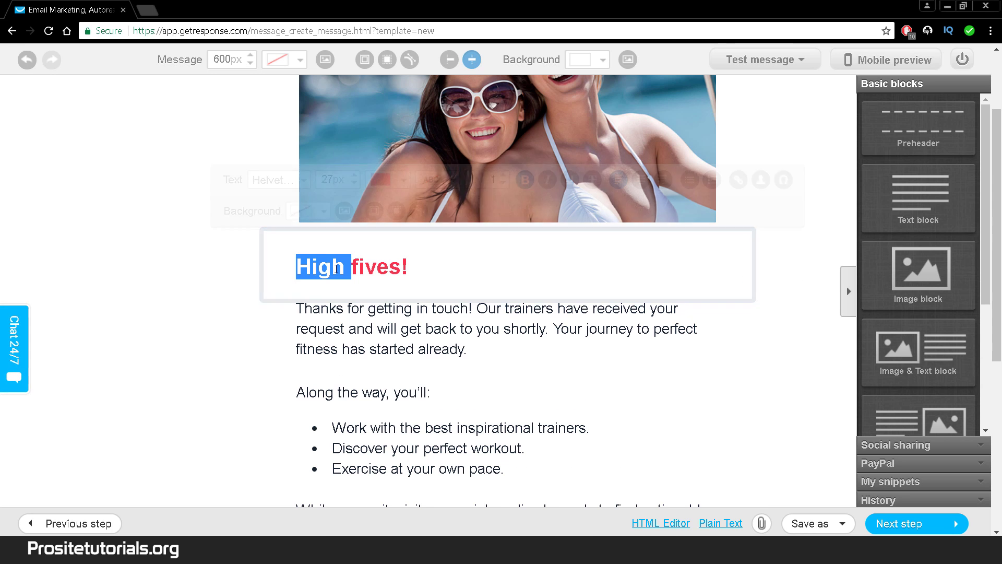
{"action": "left_click_drag", "start_coordinate": [302, 266], "coordinate": [408, 267]}
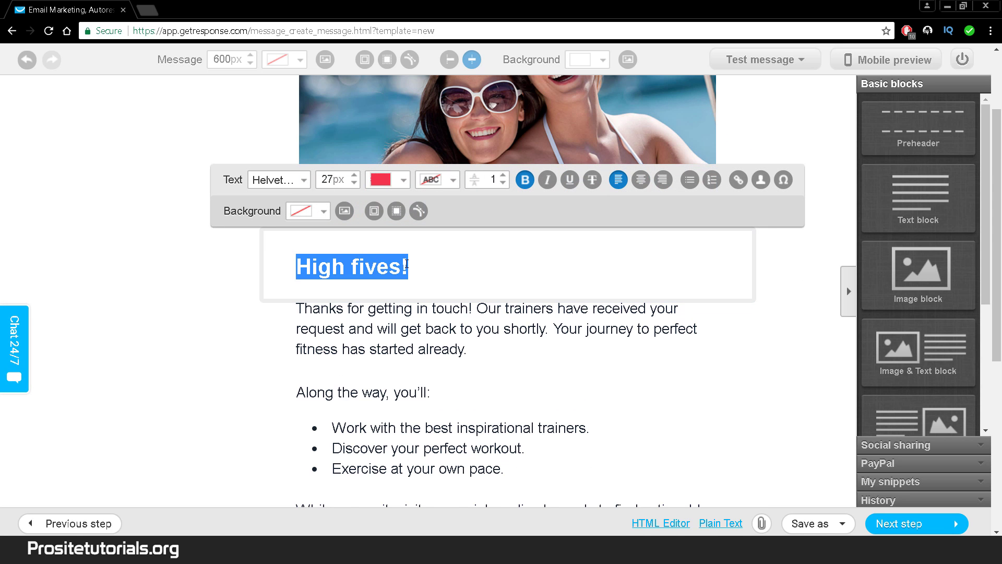
{"action": "type", "text": "FR"}
{"action": "key", "text": "BackSpace"}
{"action": "key", "text": "BackSpace"}
{"action": "type", "text": "G"}
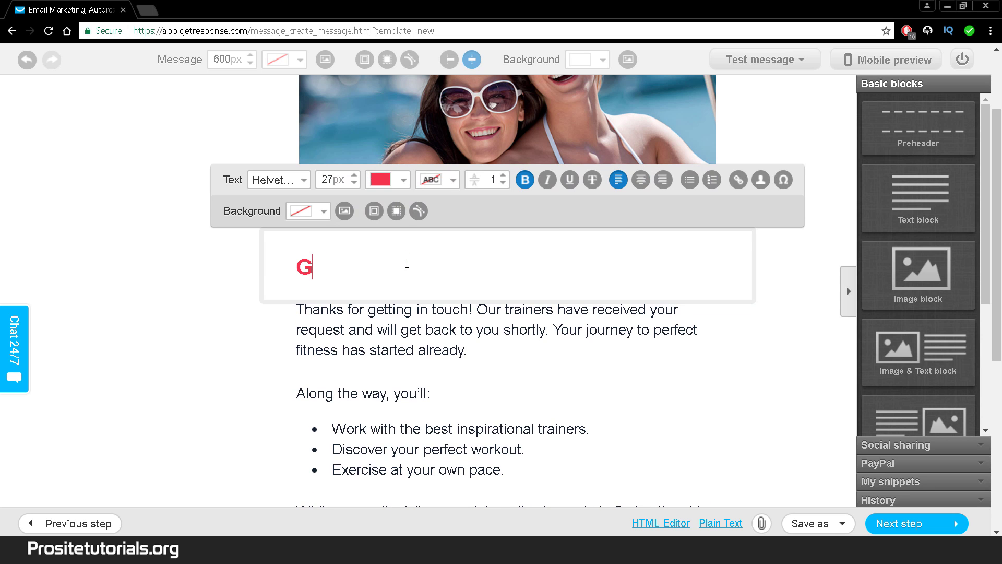
{"action": "type", "text": "et Your F"}
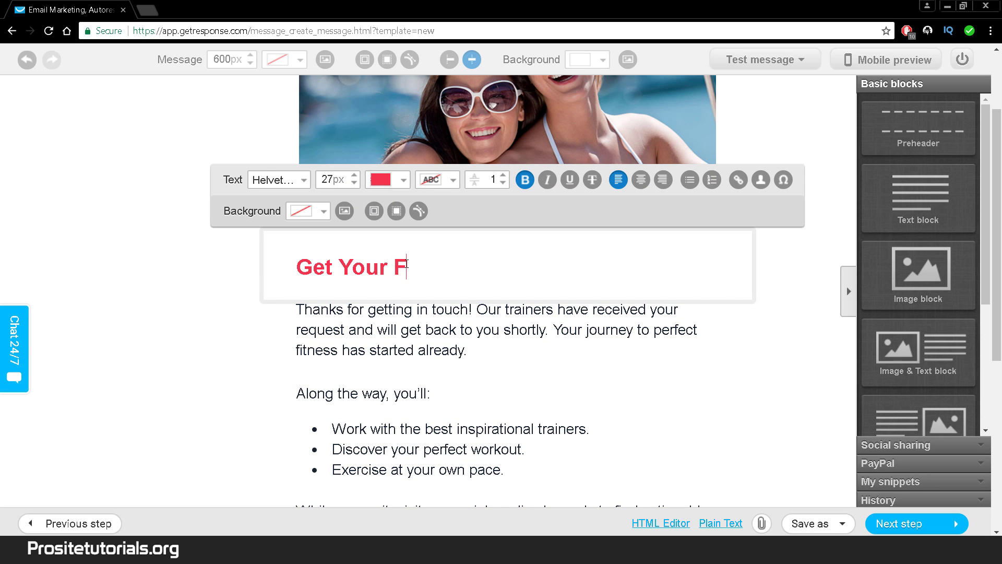
{"action": "type", "text": "reebie"}
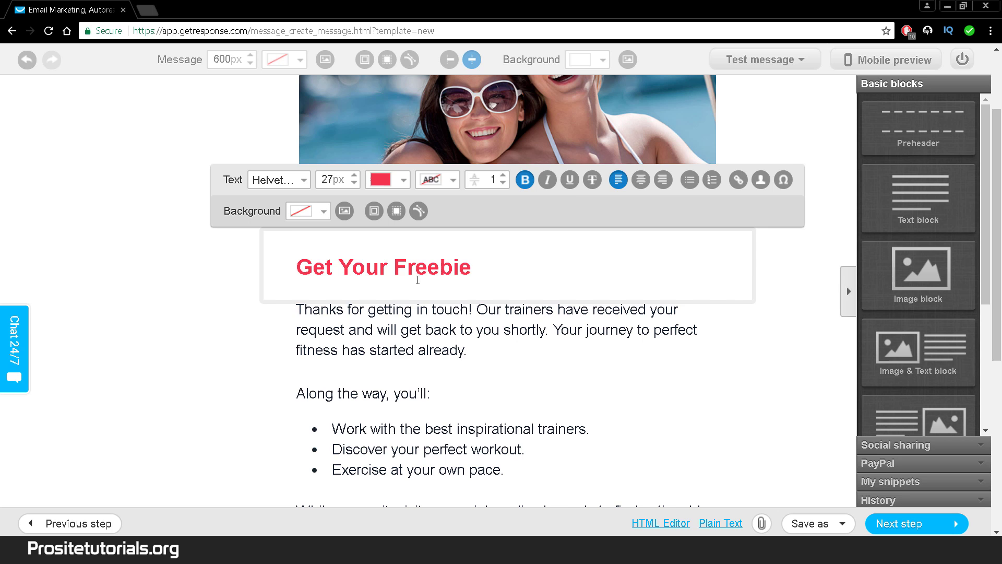
{"action": "left_click", "coordinate": [443, 350]}
{"action": "left_click", "coordinate": [460, 392]}
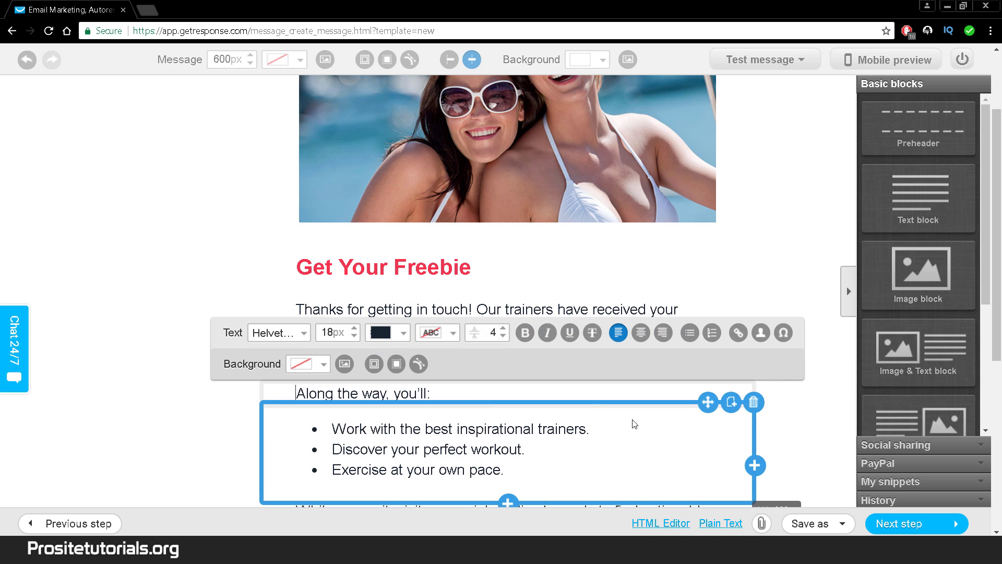
{"action": "triple_click", "coordinate": [459, 396]}
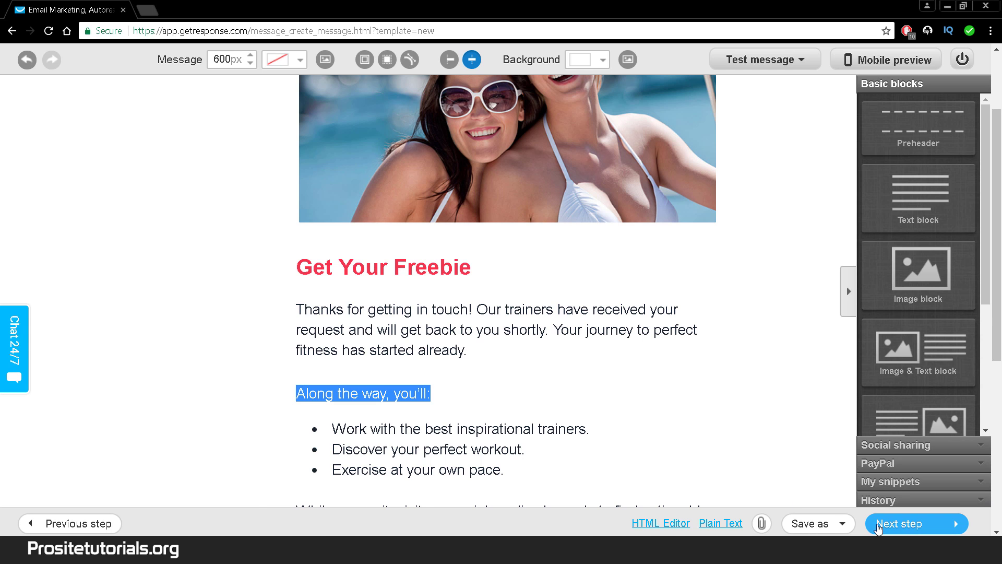
{"action": "left_click", "coordinate": [430, 394]}
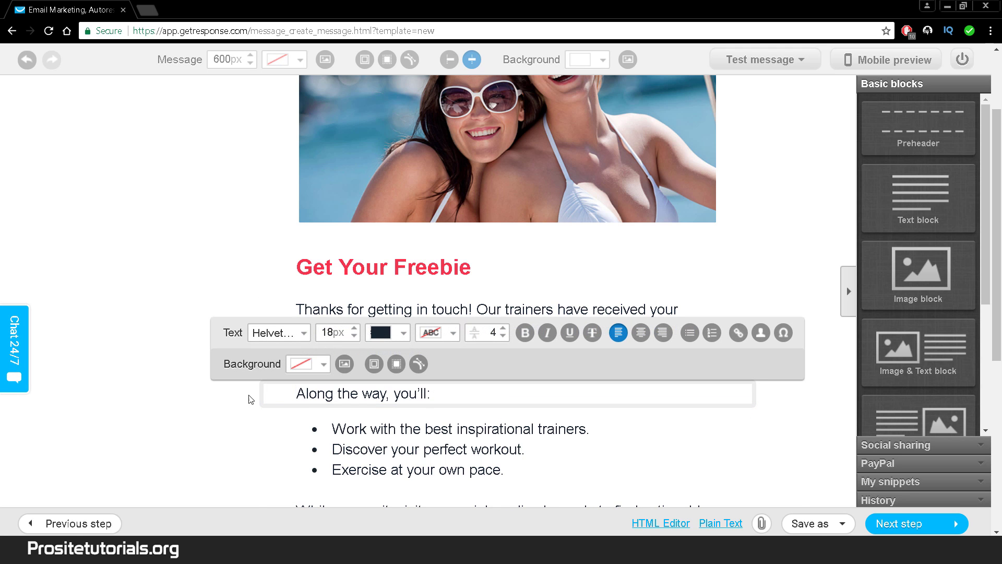
{"action": "left_click_drag", "start_coordinate": [250, 400], "coordinate": [547, 435]}
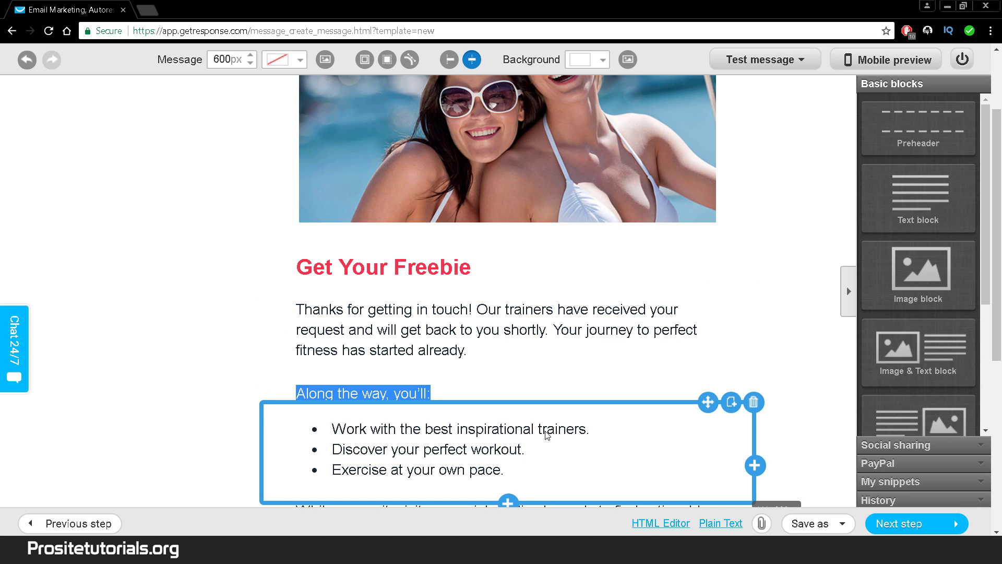
Add a "Click Here" line below the "Thanks for getting in touch!" paragraph, separated from it by blank lines.
{"action": "left_click", "coordinate": [579, 349]}
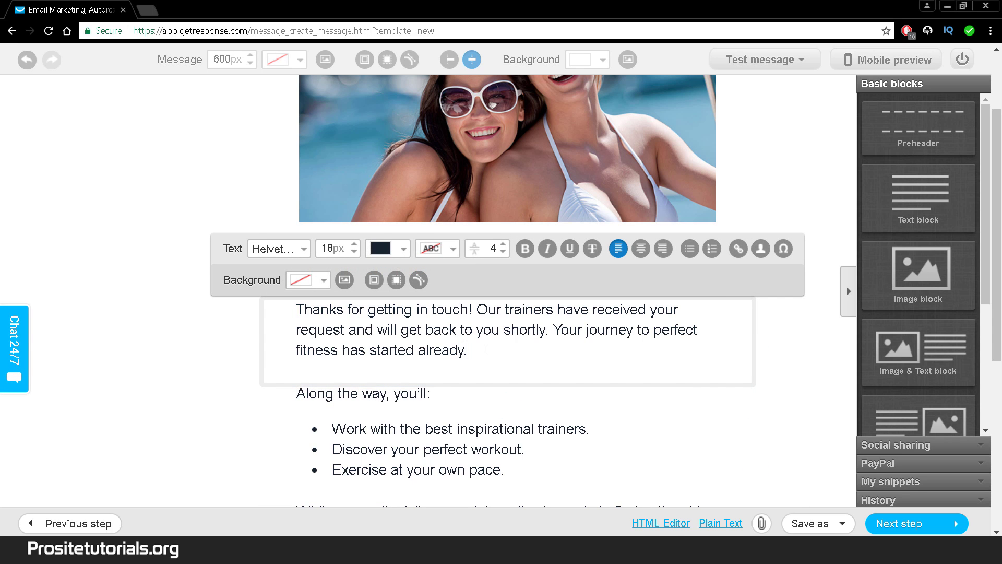
{"action": "key", "text": "Return"}
{"action": "key", "text": "Return"}
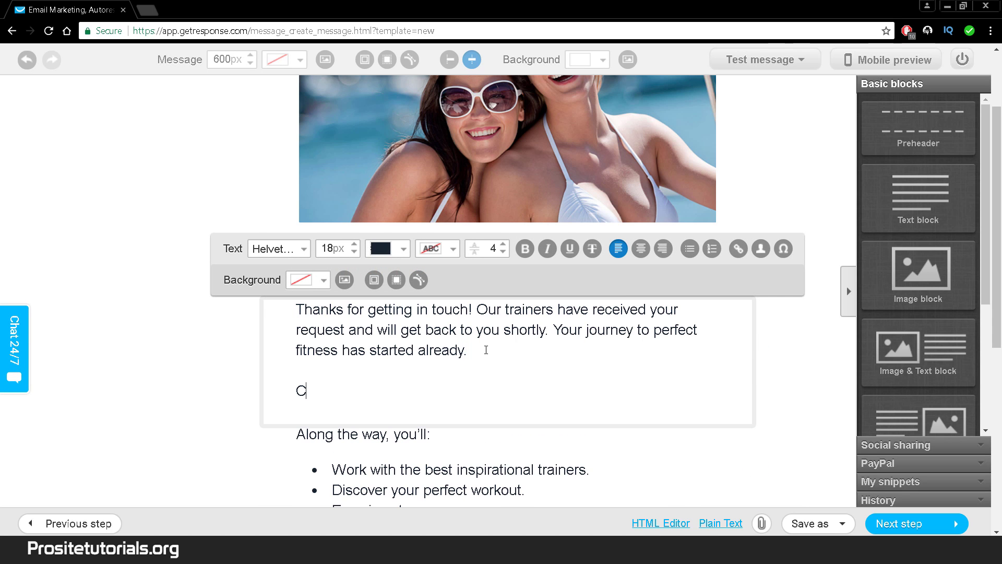
{"action": "type", "text": "Click Here"}
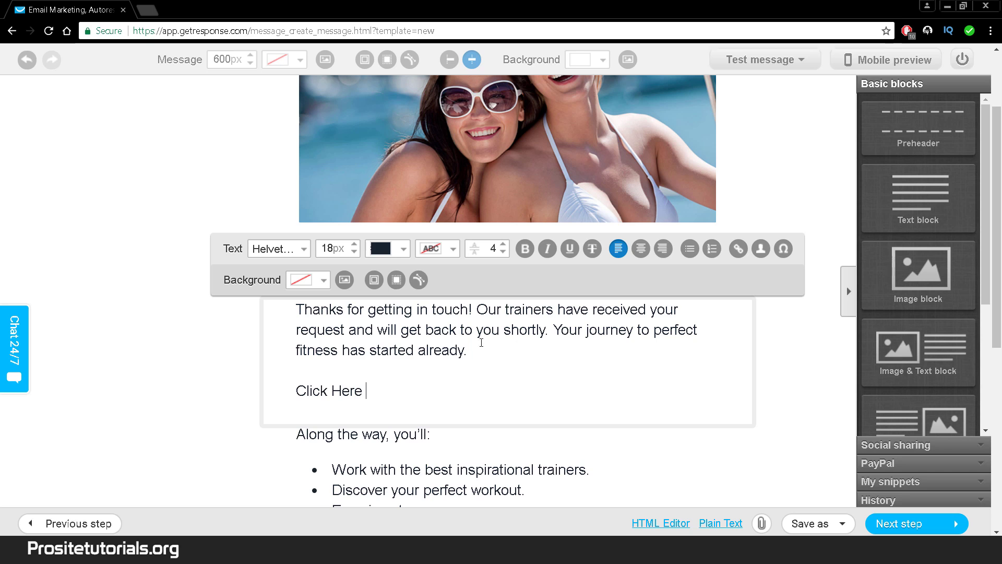
{"action": "left_click_drag", "start_coordinate": [428, 311], "coordinate": [490, 370]}
{"action": "left_click", "coordinate": [490, 387]}
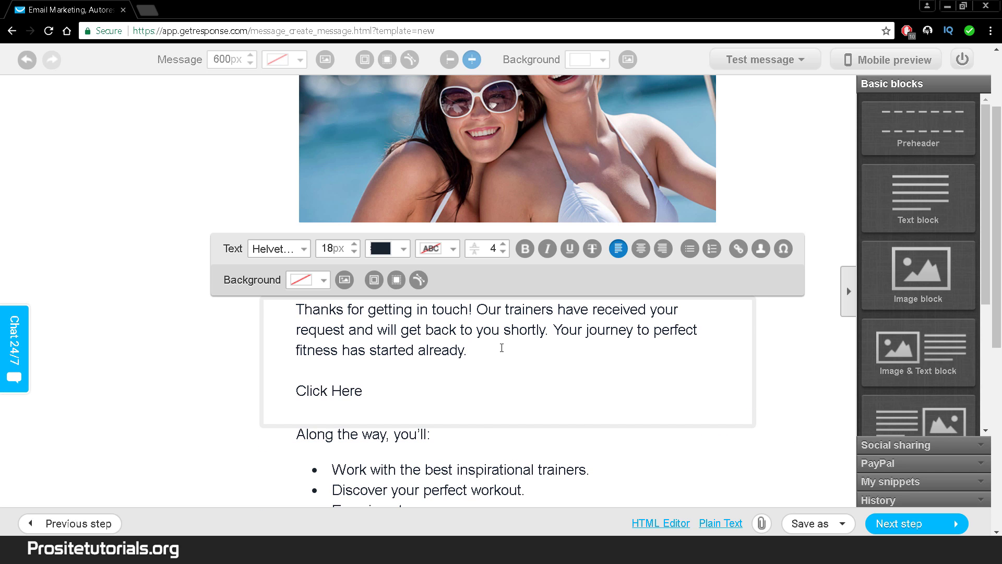
{"action": "key", "text": "Return"}
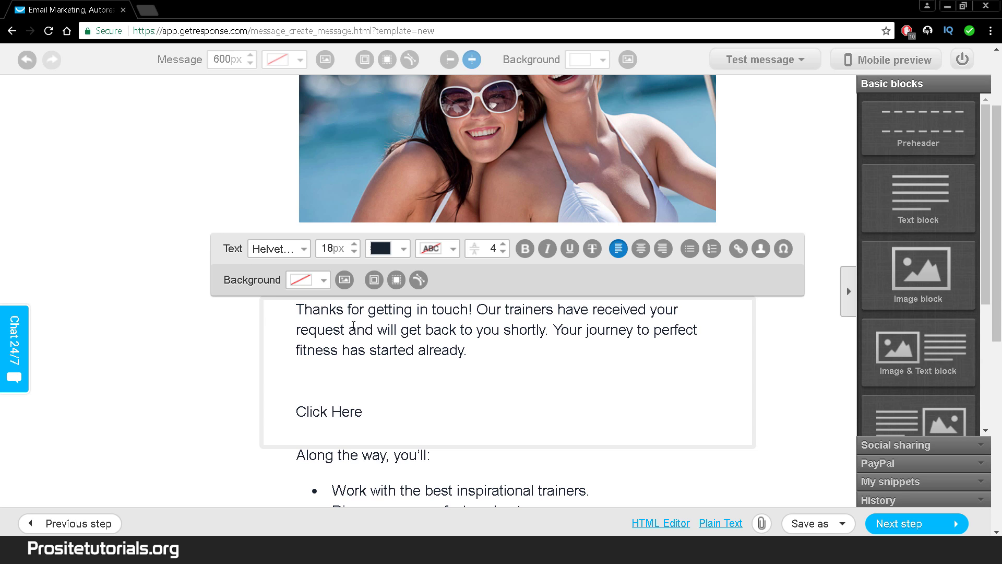
{"action": "left_click_drag", "start_coordinate": [468, 350], "coordinate": [320, 321]}
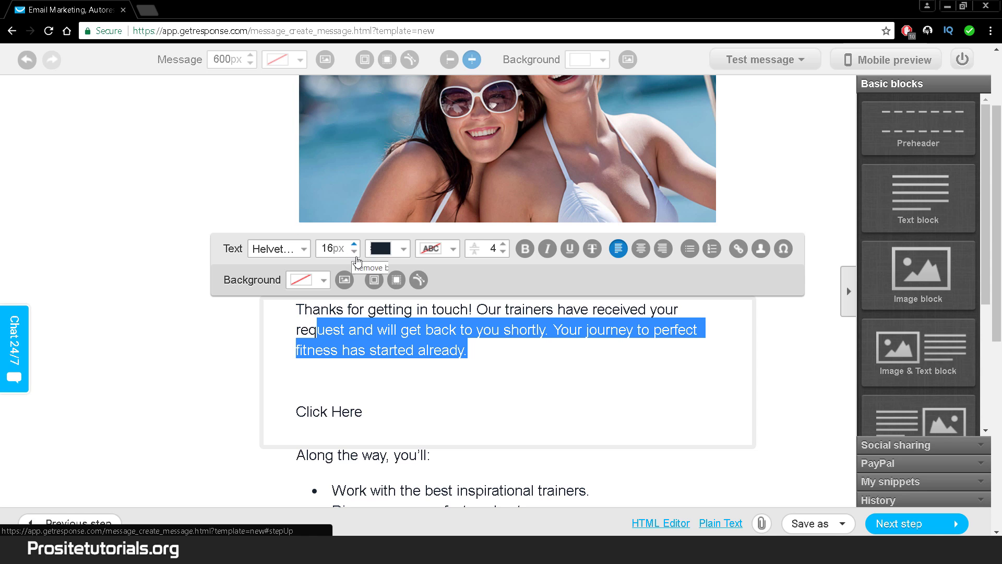
{"action": "left_click", "coordinate": [576, 375]}
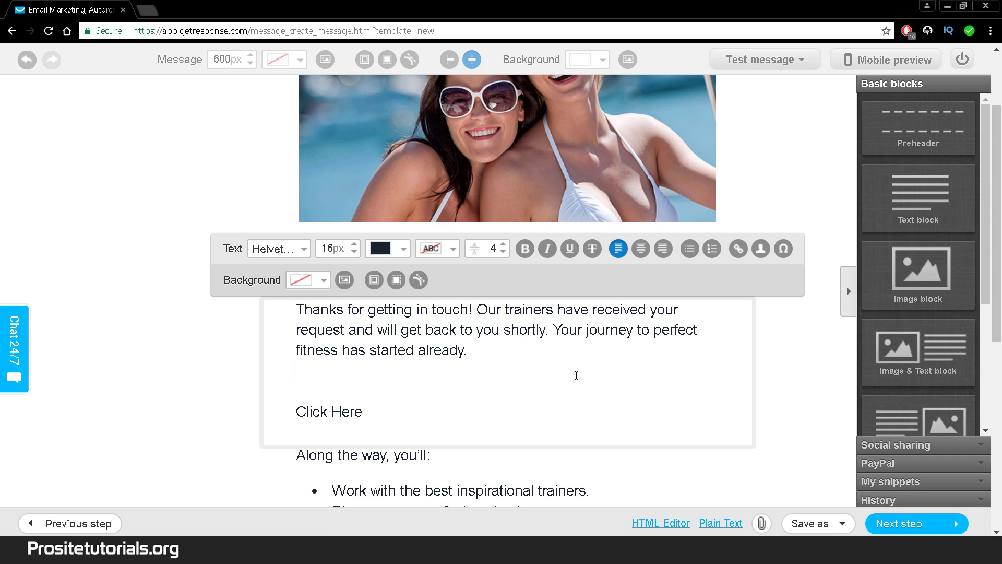
{"action": "left_click", "coordinate": [271, 257]}
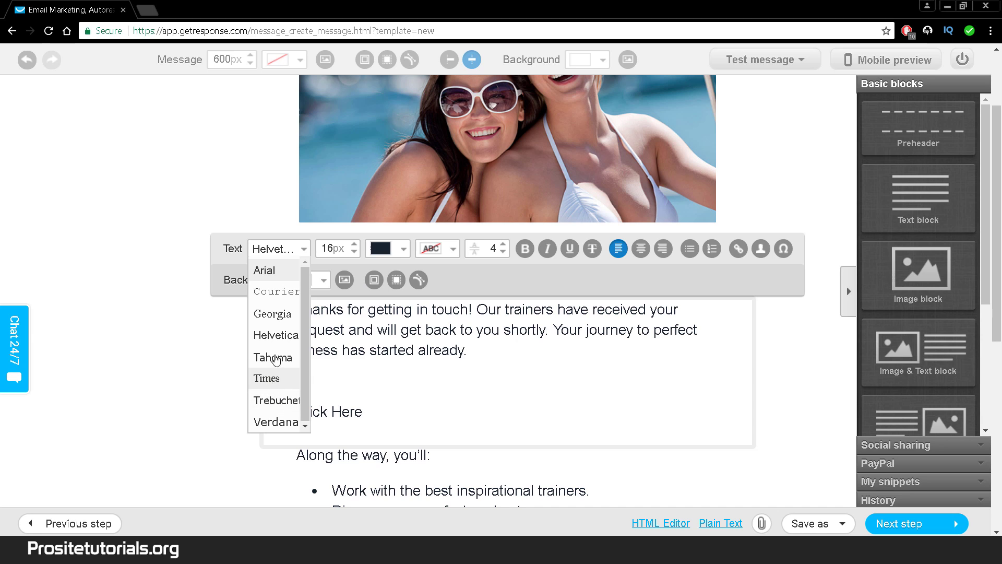
{"action": "left_click", "coordinate": [434, 391]}
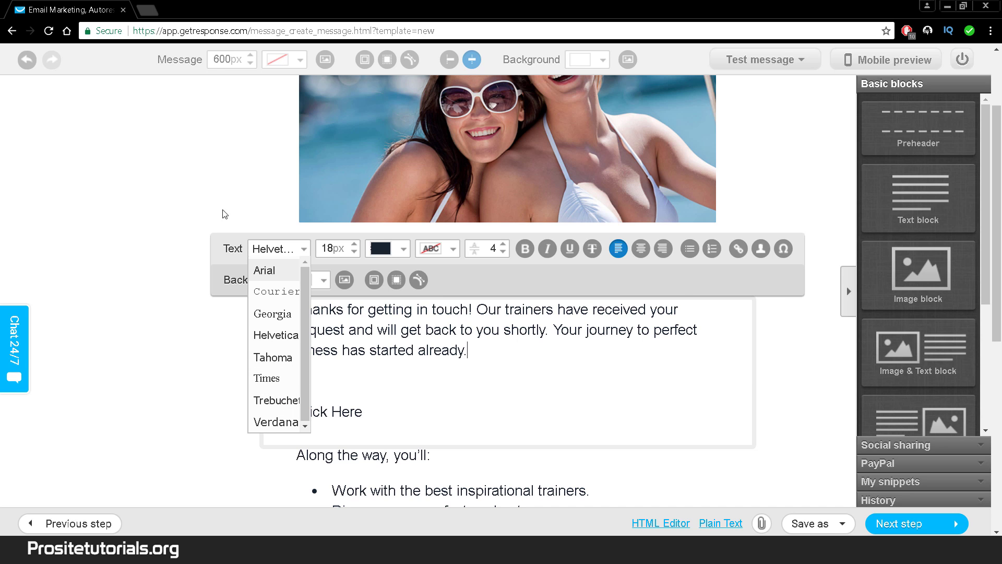
{"action": "left_click", "coordinate": [305, 250]}
Make the "Click Here" line bold and centre it.
{"action": "left_click_drag", "start_coordinate": [376, 404], "coordinate": [239, 412]}
{"action": "left_click", "coordinate": [239, 412]}
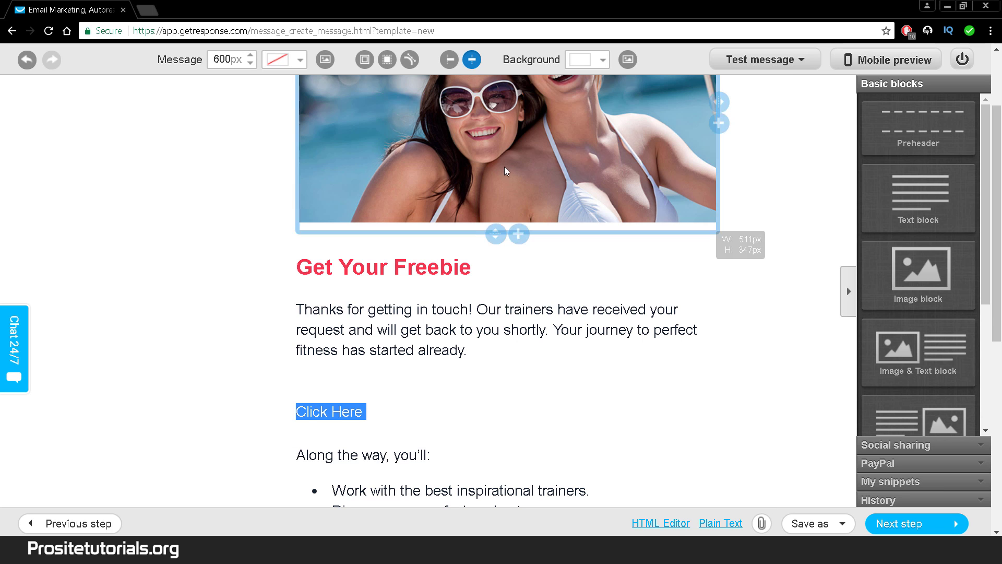
{"action": "left_click_drag", "start_coordinate": [402, 405], "coordinate": [288, 416]}
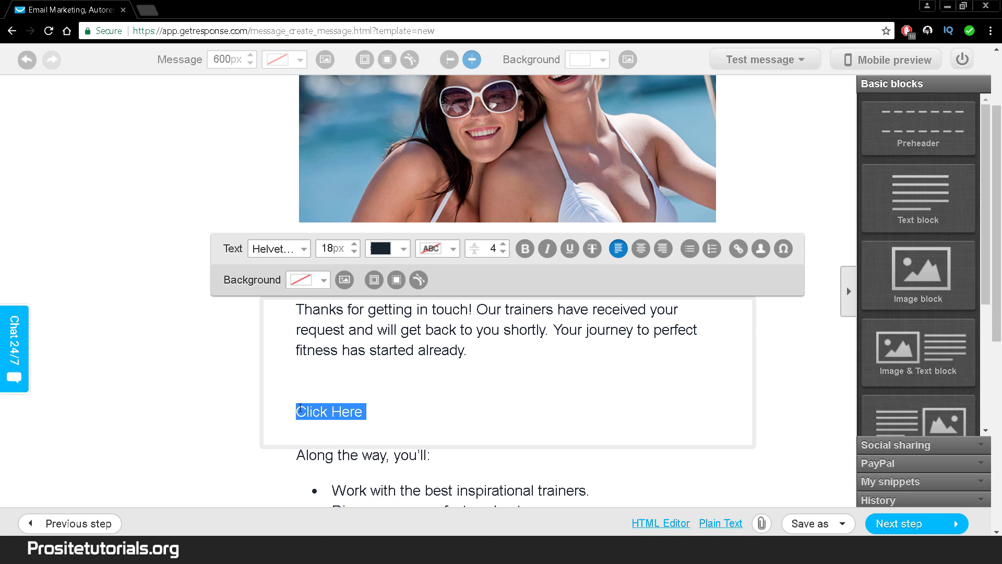
{"action": "left_click", "coordinate": [525, 250]}
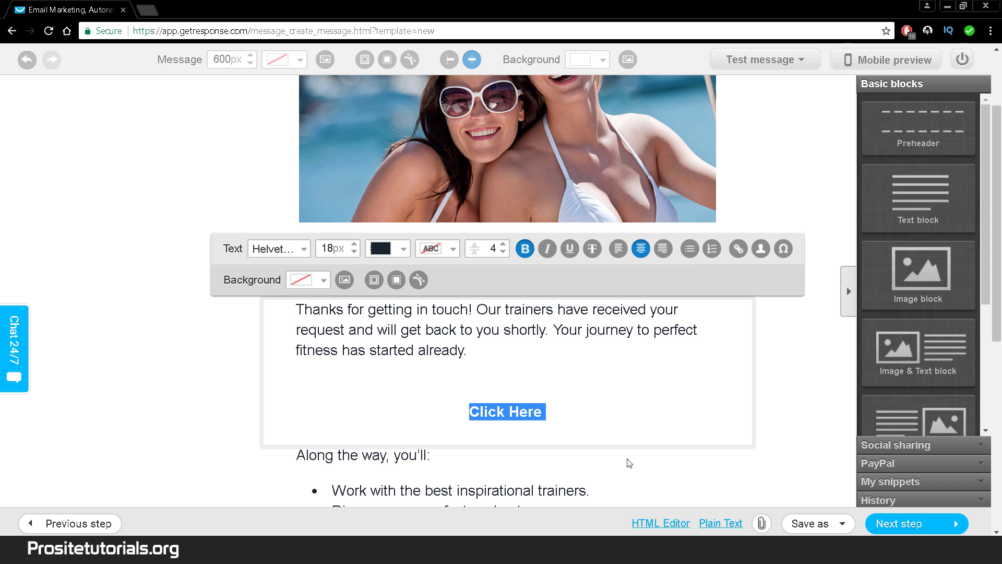
Set the font size of the "Click Here" text to 22 px.
{"action": "left_click", "coordinate": [355, 245]}
{"action": "left_click", "coordinate": [355, 245]}
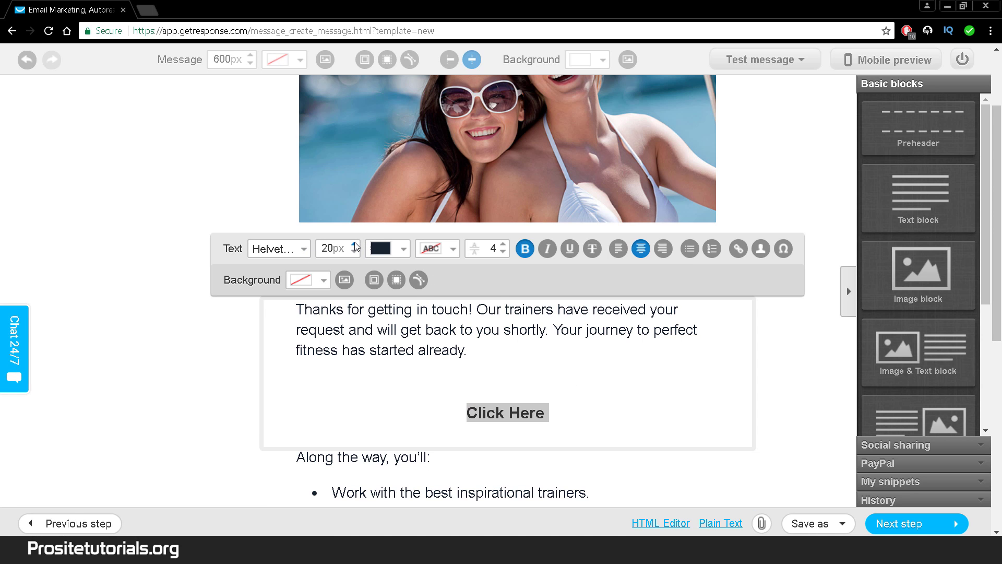
{"action": "left_click", "coordinate": [355, 245]}
{"action": "left_click", "coordinate": [355, 244]}
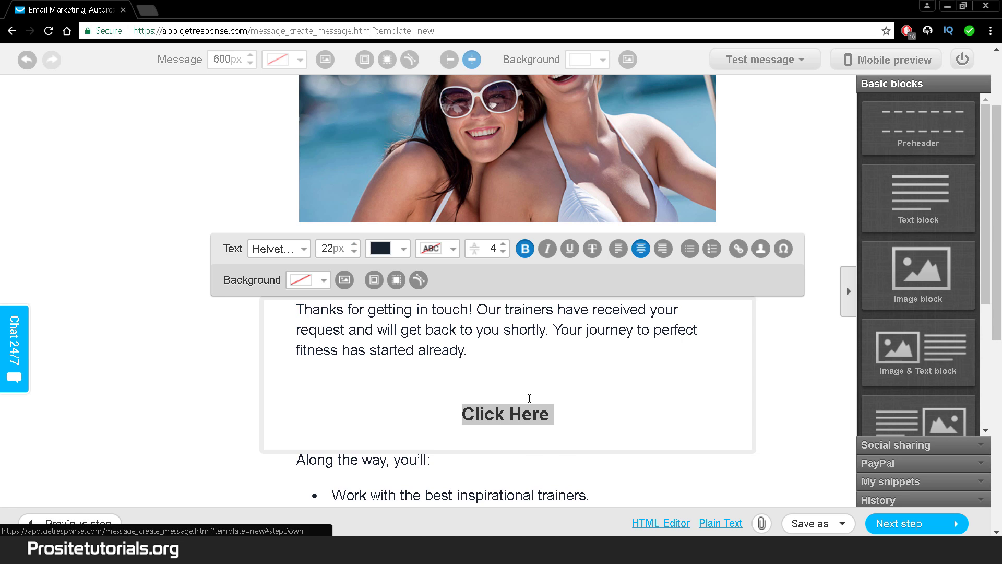
{"action": "left_click", "coordinate": [738, 249]}
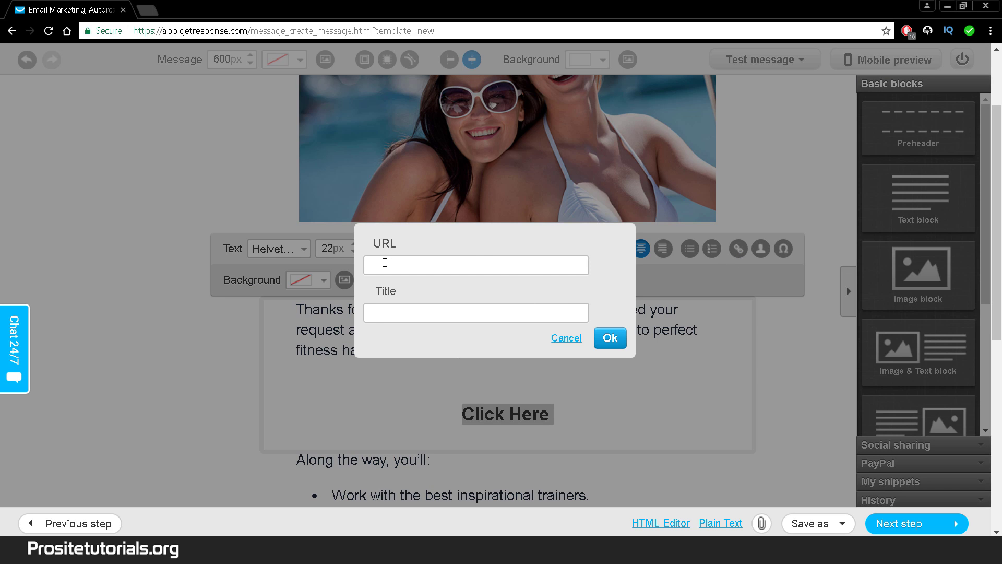
{"action": "left_click", "coordinate": [386, 319]}
{"action": "left_click", "coordinate": [395, 261]}
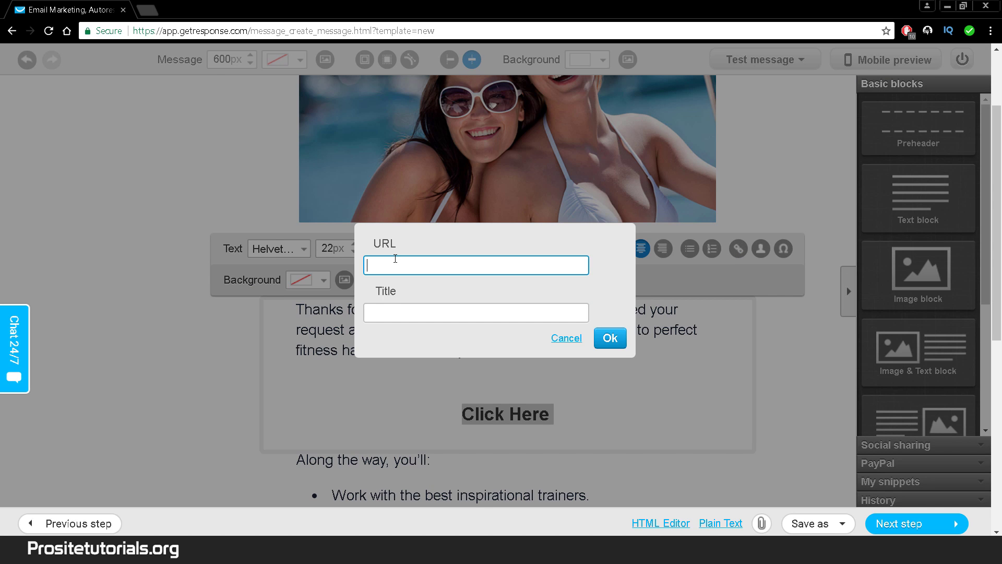
{"action": "type", "text": "ht"}
{"action": "key", "text": "BackSpace"}
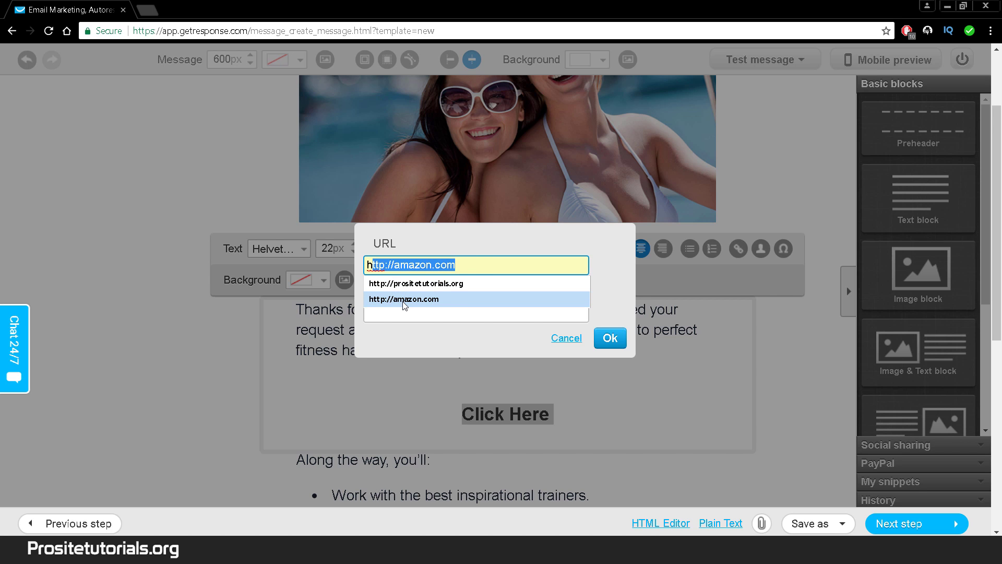
{"action": "left_click", "coordinate": [472, 284]}
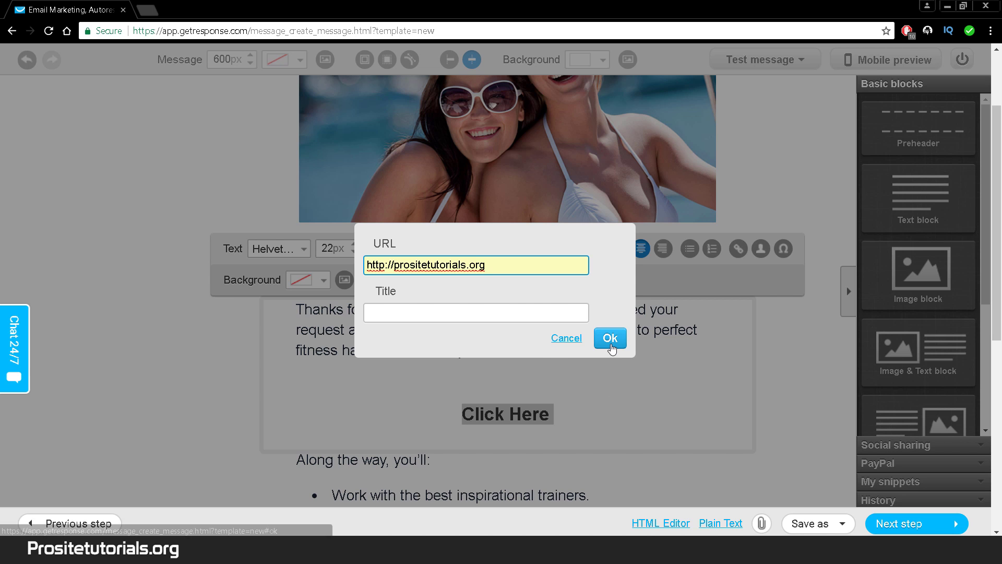
{"action": "left_click", "coordinate": [610, 347]}
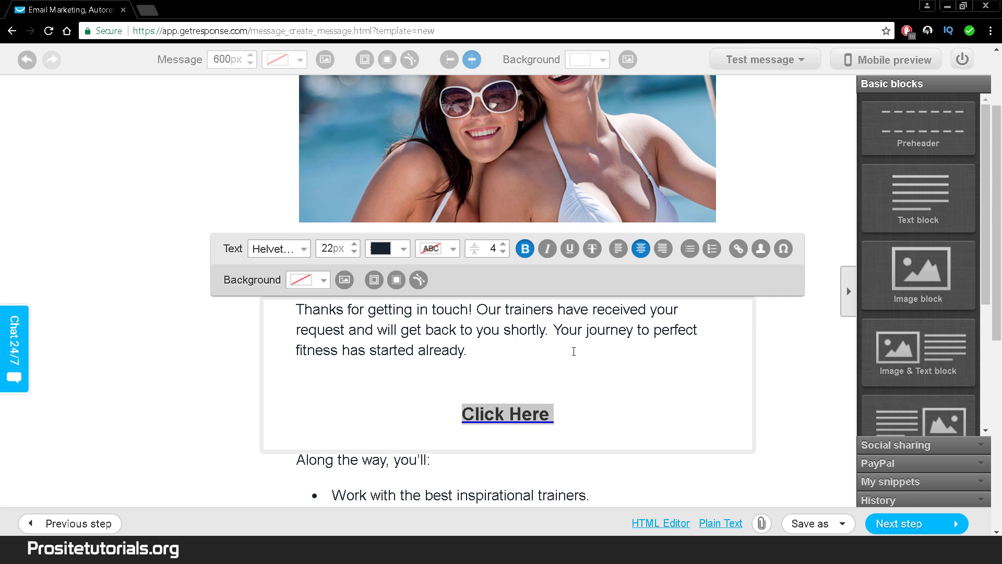
Examine the footer's Contact Us heading, website link and address blocks as editable text.
{"action": "scroll", "coordinate": [642, 405], "scroll_direction": "down", "scroll_amount": 3}
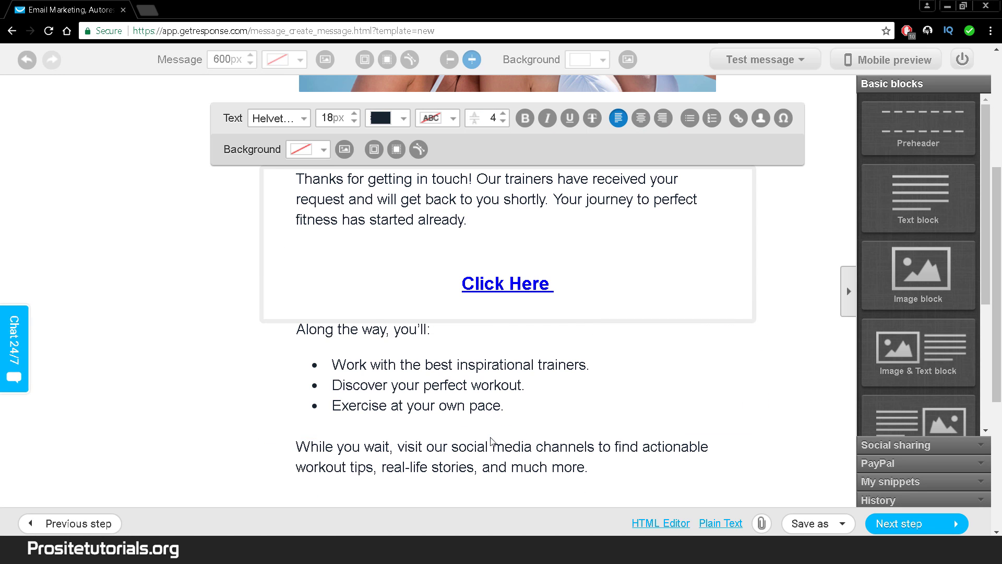
{"action": "scroll", "coordinate": [546, 304], "scroll_direction": "down", "scroll_amount": 5}
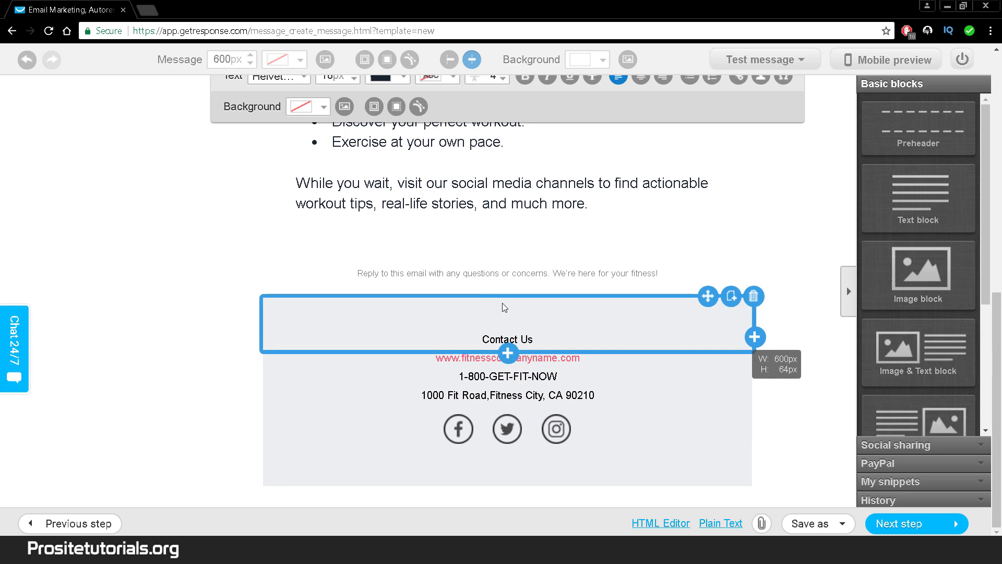
{"action": "left_click", "coordinate": [542, 328]}
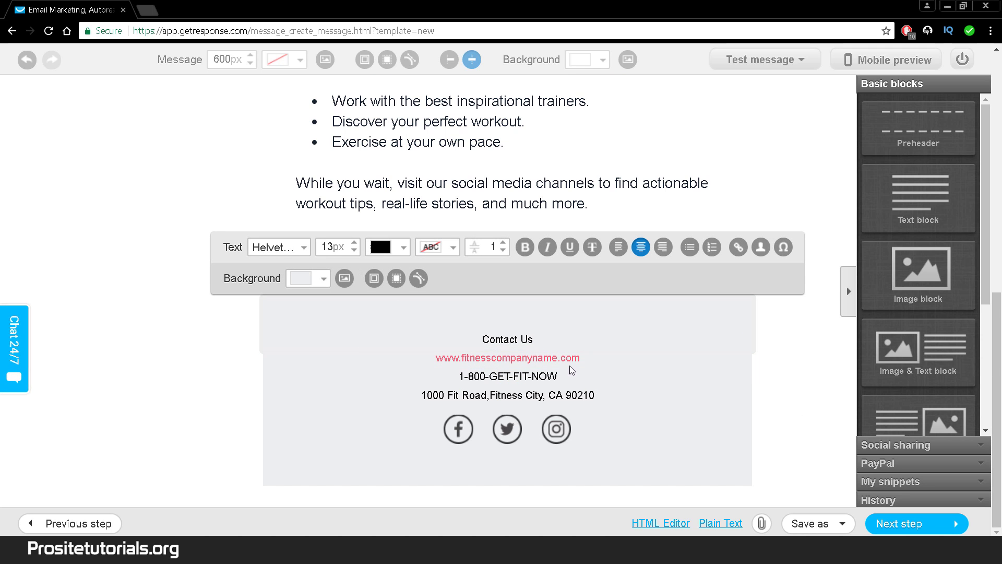
{"action": "left_click", "coordinate": [467, 359]}
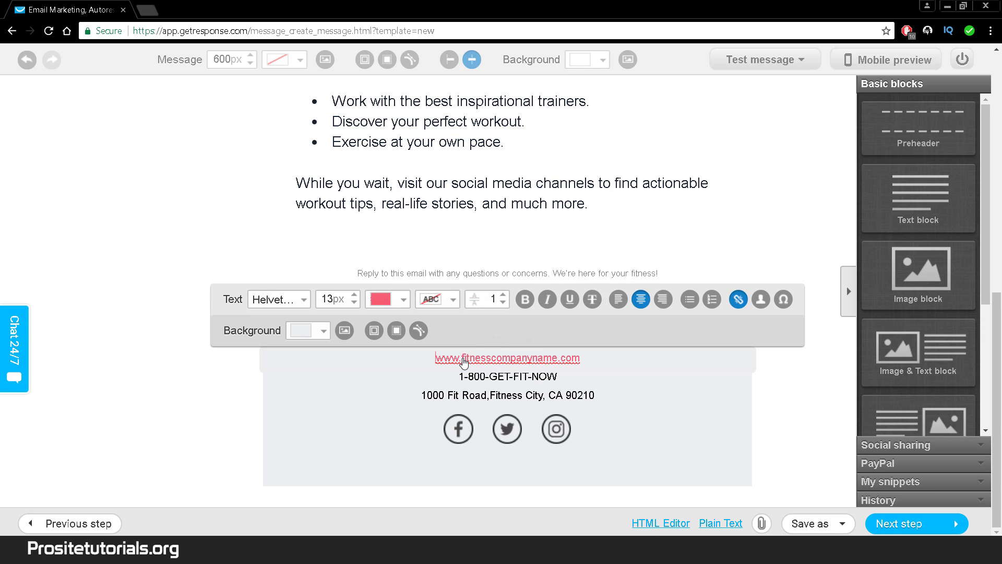
{"action": "left_click", "coordinate": [660, 397]}
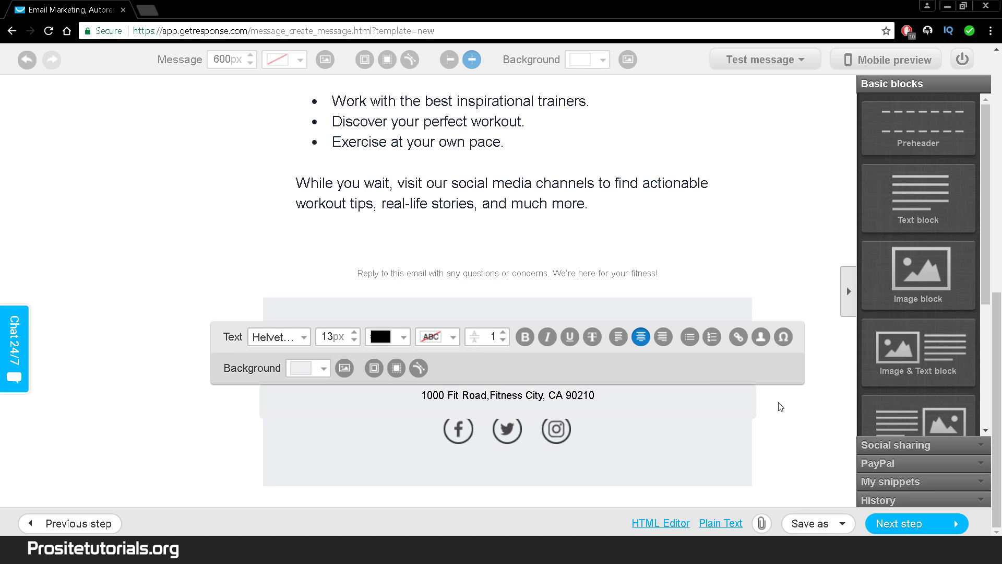
Look through the editor's Social sharing, Basic blocks, PayPal and My snippets sections.
{"action": "left_click", "coordinate": [882, 446]}
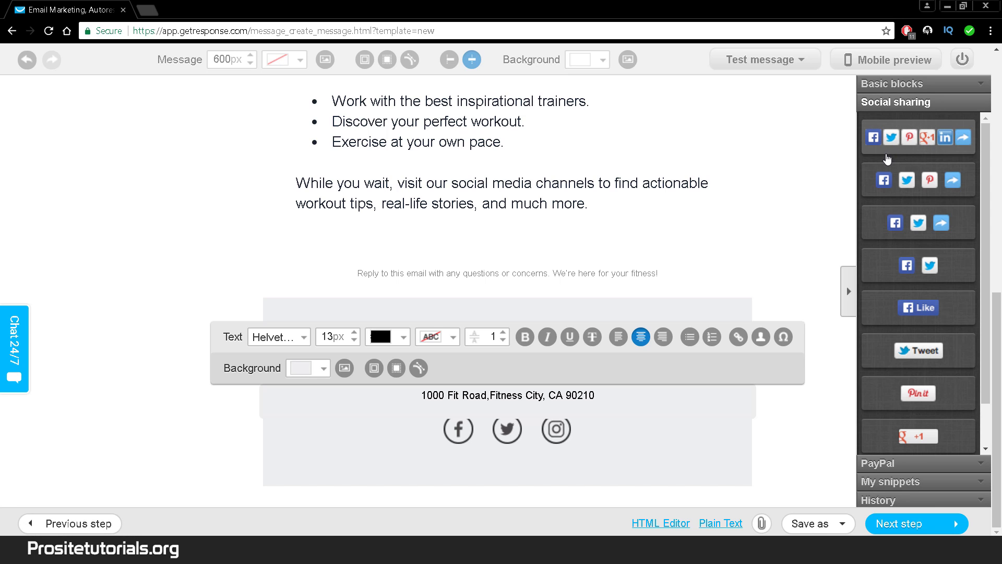
{"action": "left_click", "coordinate": [892, 85]}
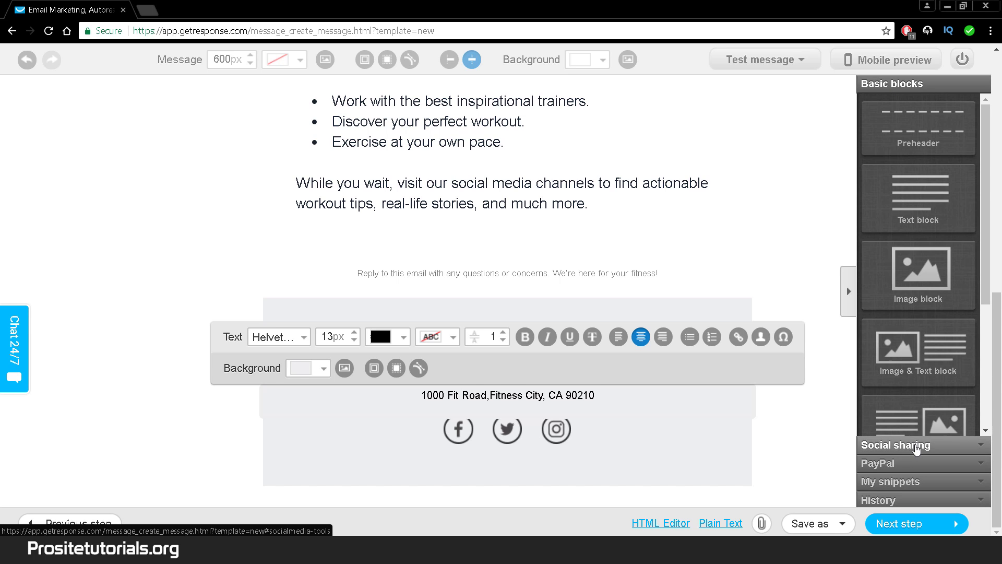
{"action": "left_click", "coordinate": [912, 444]}
{"action": "left_click", "coordinate": [912, 463]}
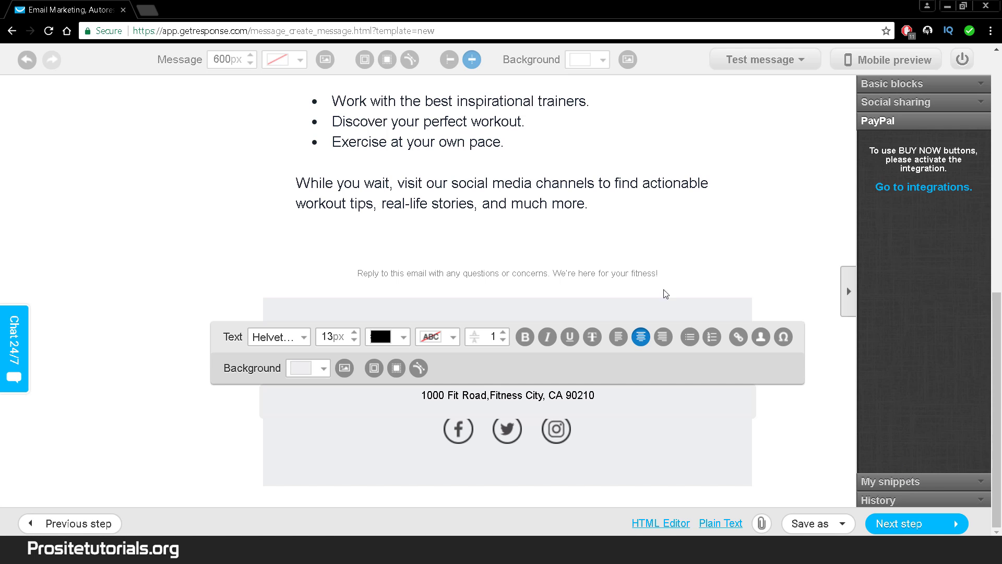
{"action": "left_click", "coordinate": [932, 485]}
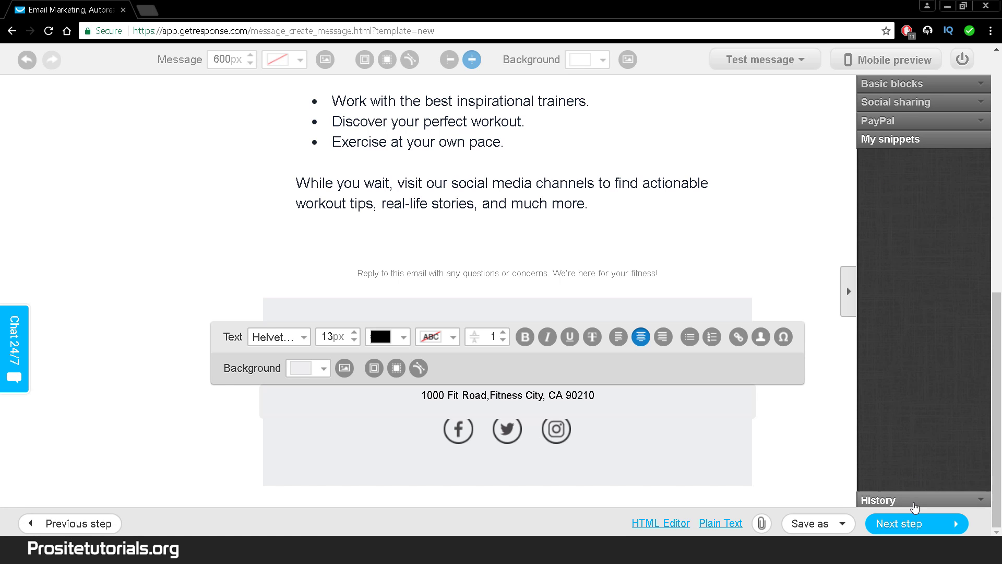
Try restoring earlier versions from the message history, including 2:21:56 PM and 2:24:35 PM, and return to the 2:25:58 PM version.
{"action": "left_click", "coordinate": [915, 504]}
{"action": "mouse_move", "coordinate": [938, 452]}
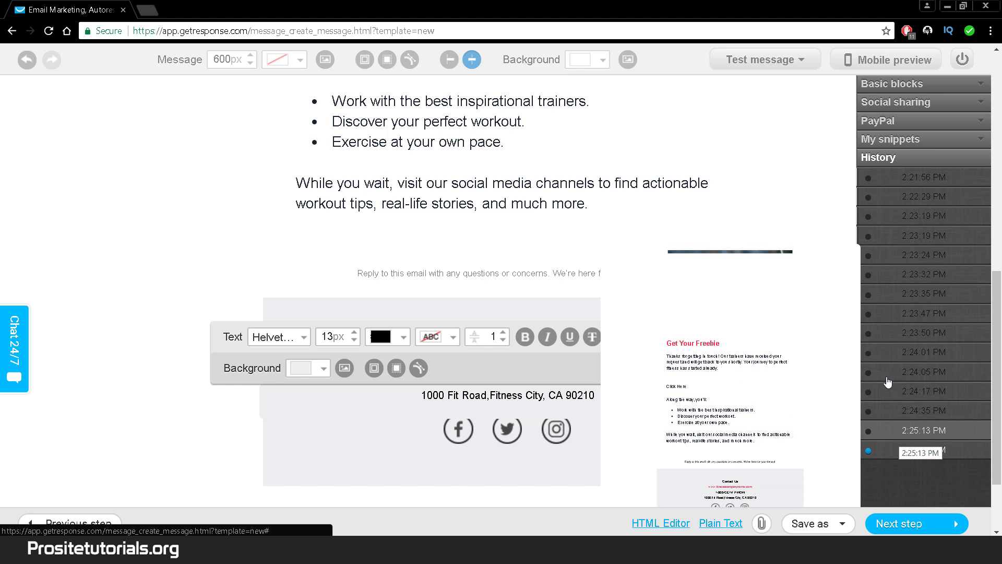
{"action": "scroll", "coordinate": [887, 360], "scroll_direction": "up", "scroll_amount": 1}
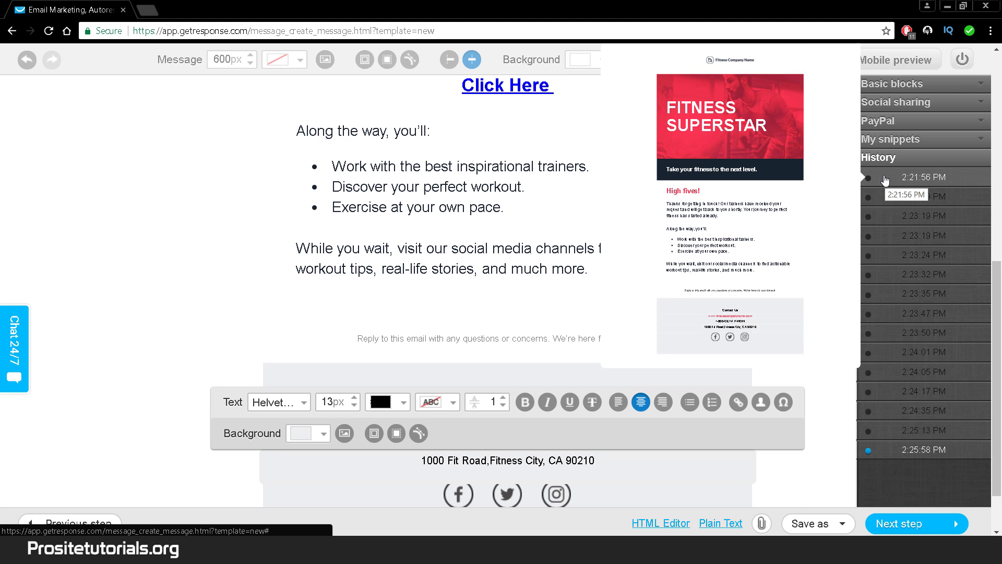
{"action": "left_click", "coordinate": [886, 177]}
{"action": "scroll", "coordinate": [522, 236], "scroll_direction": "up", "scroll_amount": 6}
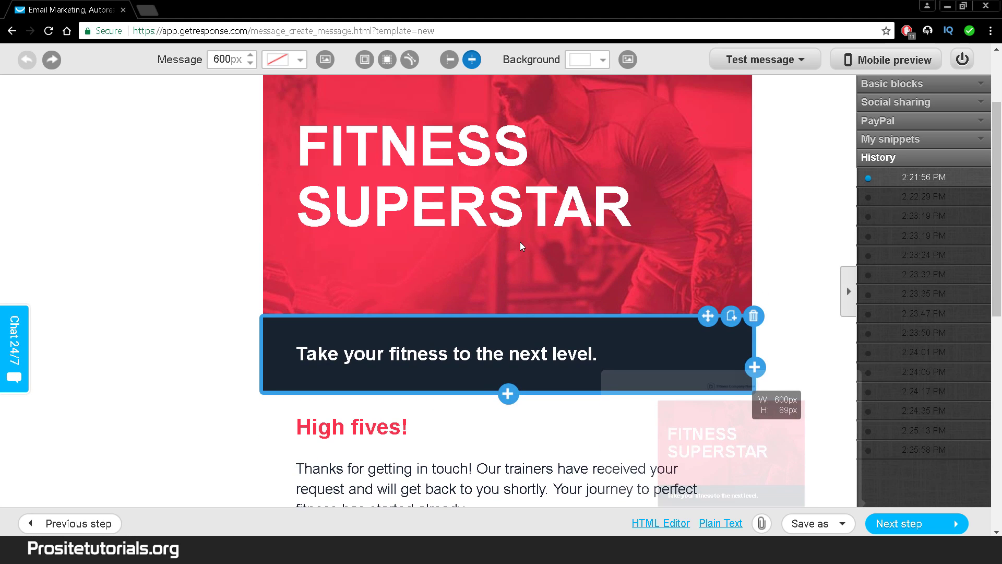
{"action": "mouse_move", "coordinate": [930, 203]}
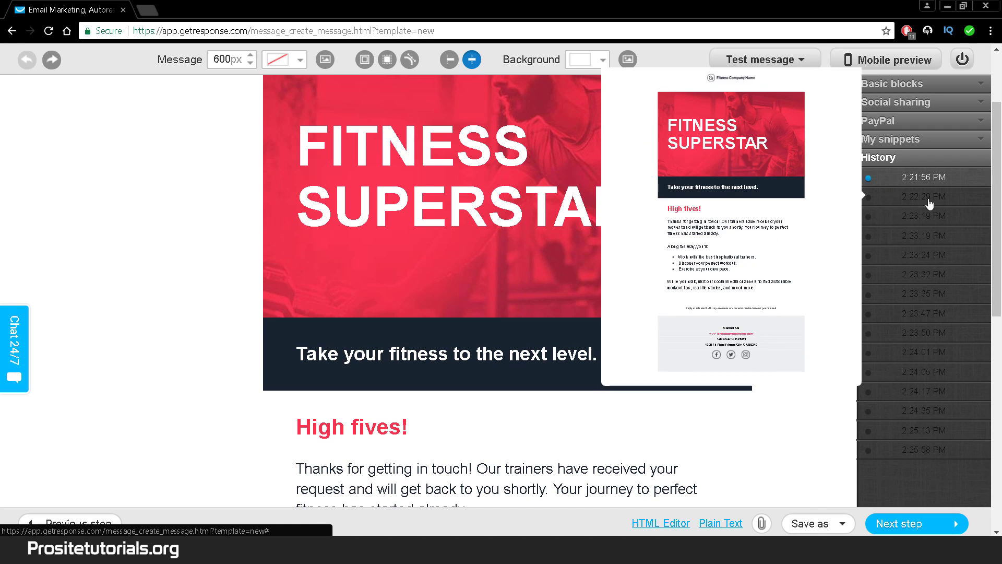
{"action": "mouse_move", "coordinate": [890, 453]}
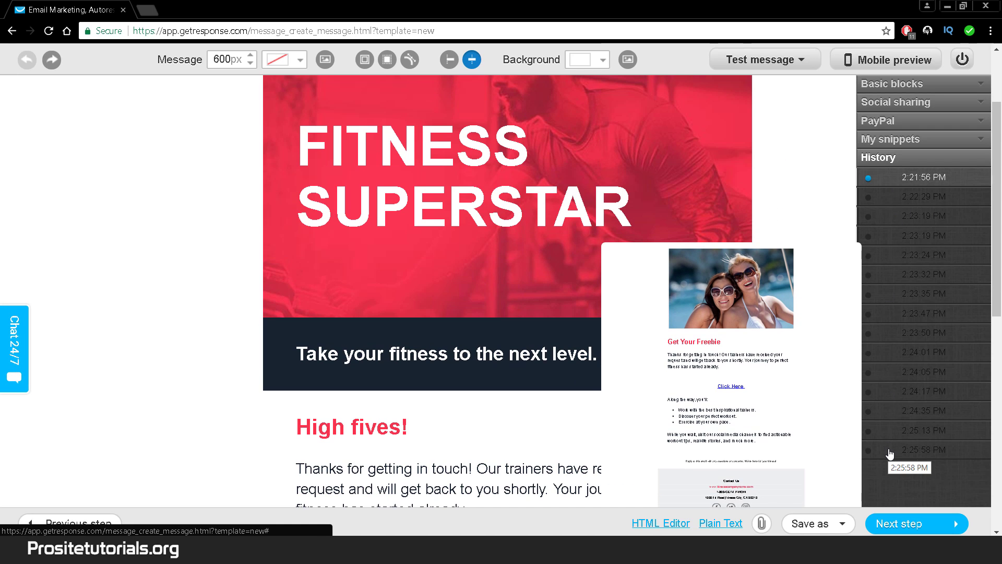
{"action": "left_click", "coordinate": [888, 453]}
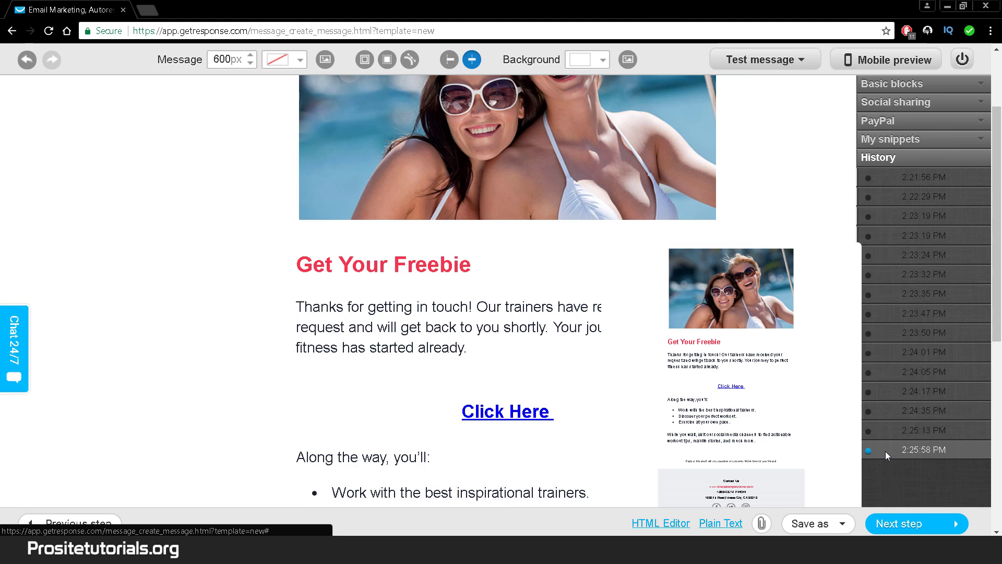
{"action": "left_click", "coordinate": [903, 417]}
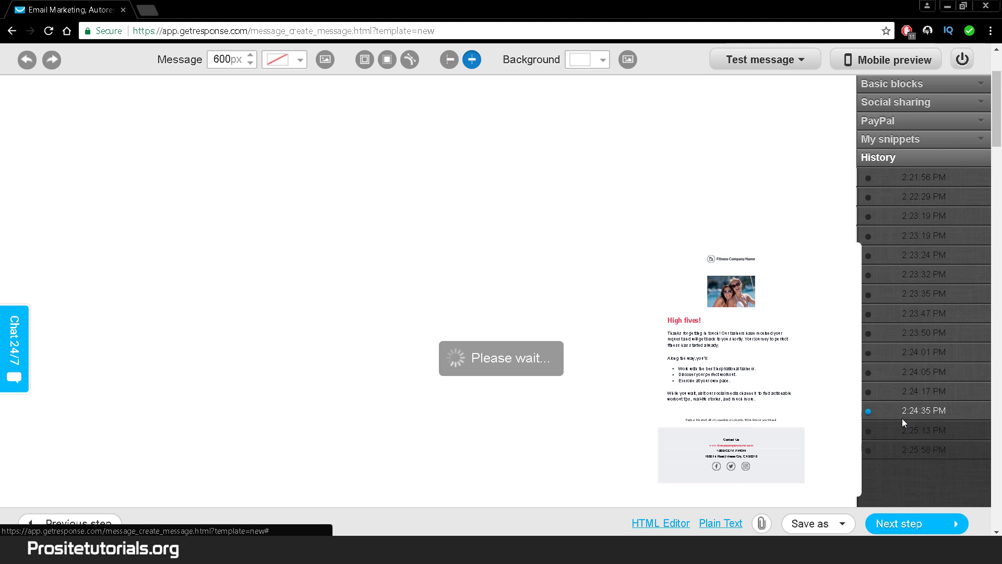
{"action": "left_click", "coordinate": [897, 431]}
{"action": "left_click", "coordinate": [897, 450]}
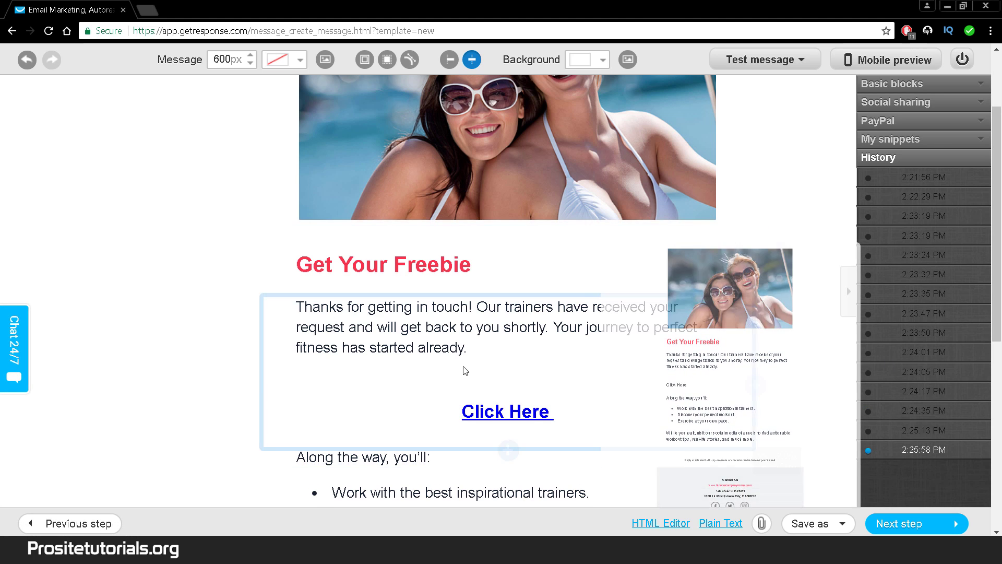
Review the whole message and show its mobile preview.
{"action": "scroll", "coordinate": [466, 370], "scroll_direction": "down", "scroll_amount": 8}
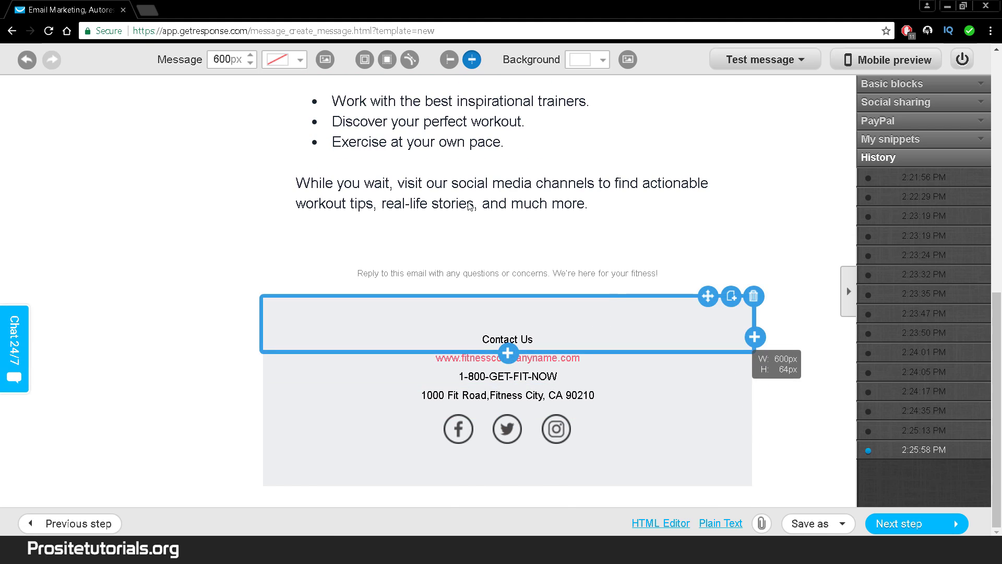
{"action": "scroll", "coordinate": [679, 339], "scroll_direction": "up", "scroll_amount": 6}
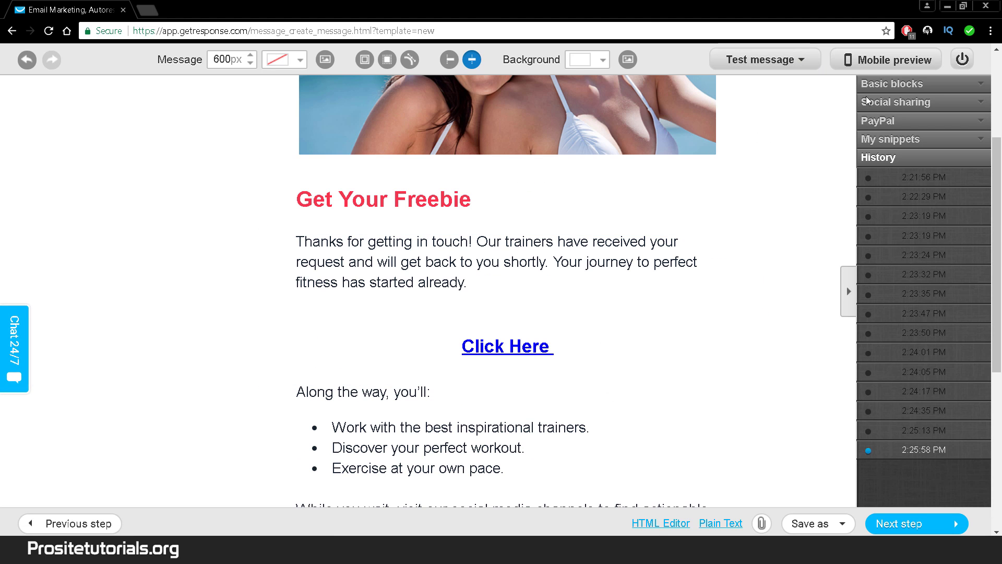
{"action": "scroll", "coordinate": [723, 298], "scroll_direction": "up", "scroll_amount": 4}
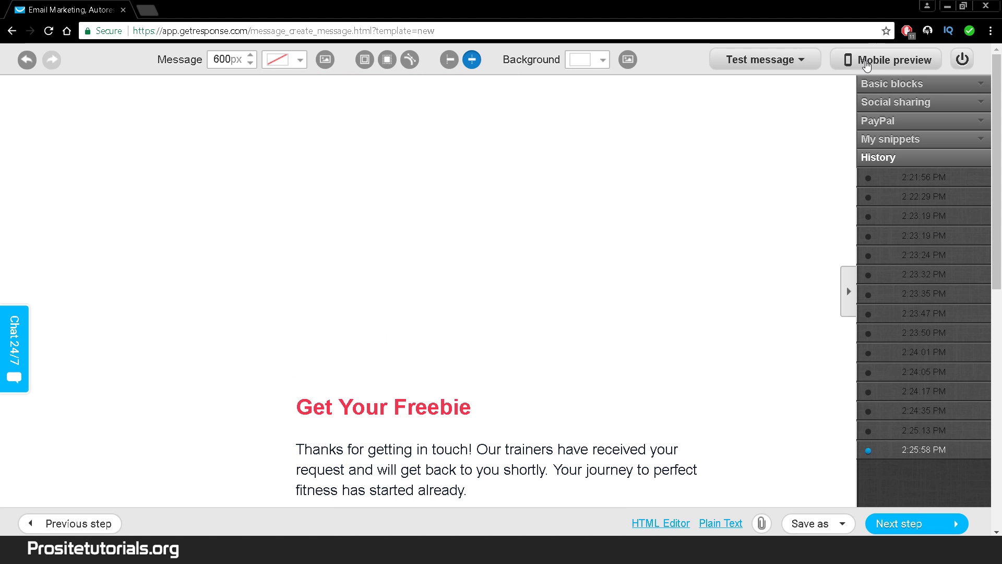
{"action": "left_click", "coordinate": [859, 62]}
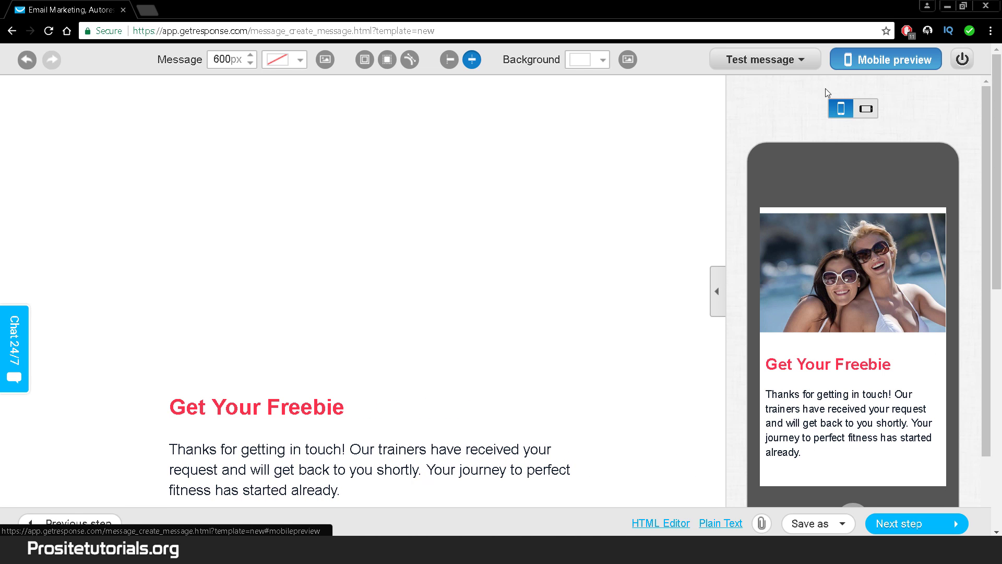
Compare the email's mobile preview in landscape and portrait orientation, ending on portrait.
{"action": "left_click", "coordinate": [864, 116]}
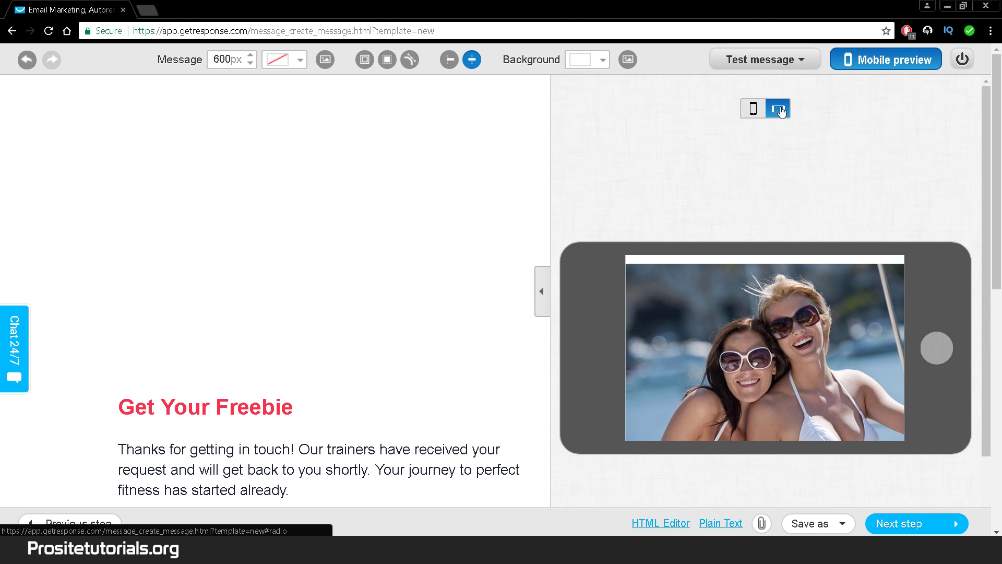
{"action": "left_click", "coordinate": [753, 109]}
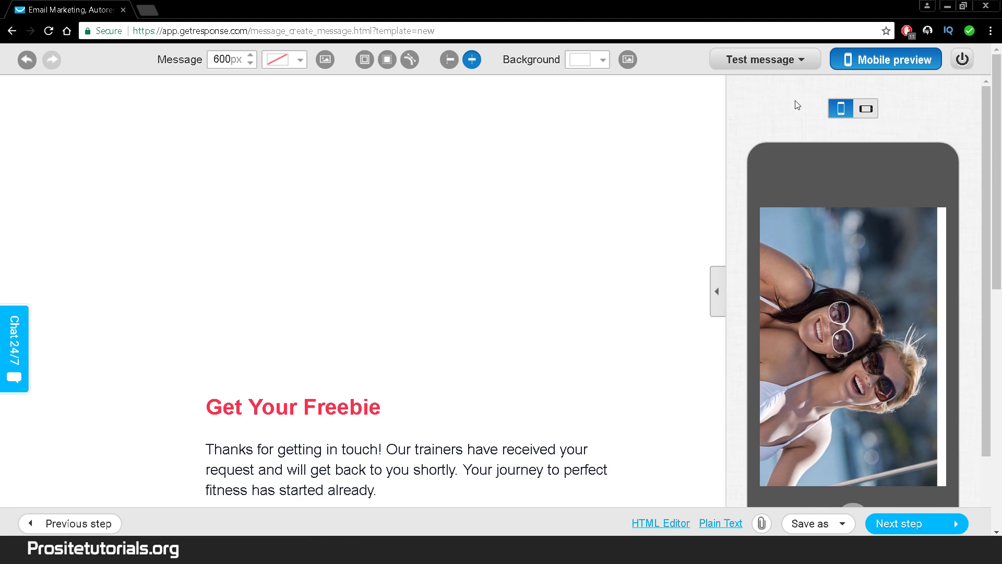
{"action": "left_click", "coordinate": [867, 114]}
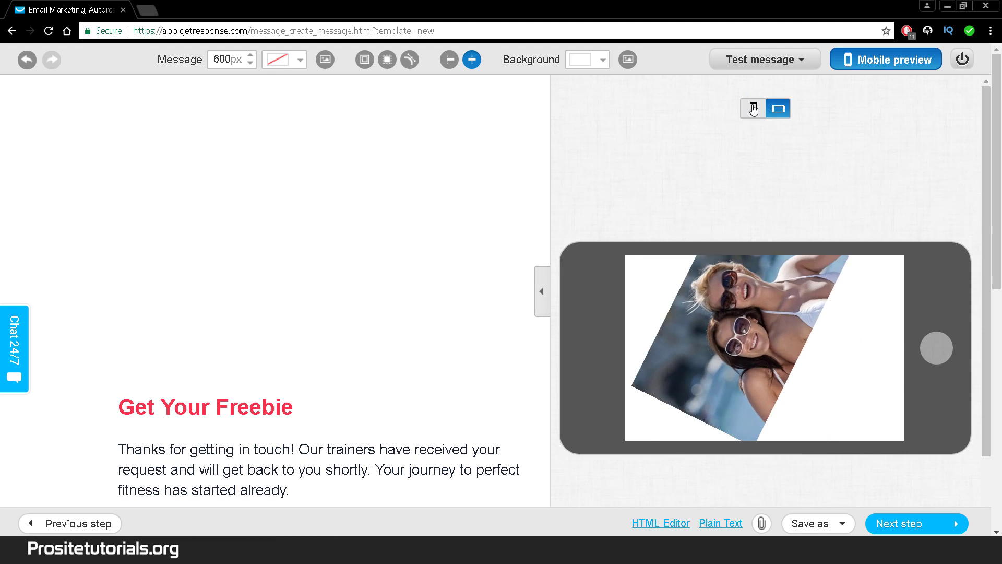
{"action": "left_click", "coordinate": [756, 109]}
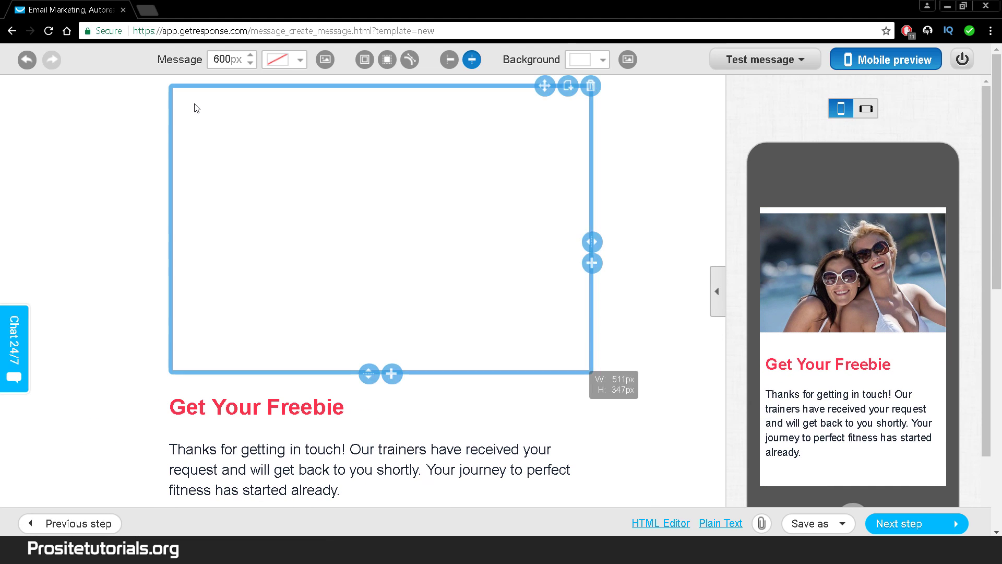
Expand the collapsed blocks and history panel and inspect the settings of the image block above the heading.
{"action": "scroll", "coordinate": [601, 230], "scroll_direction": "down", "scroll_amount": 5}
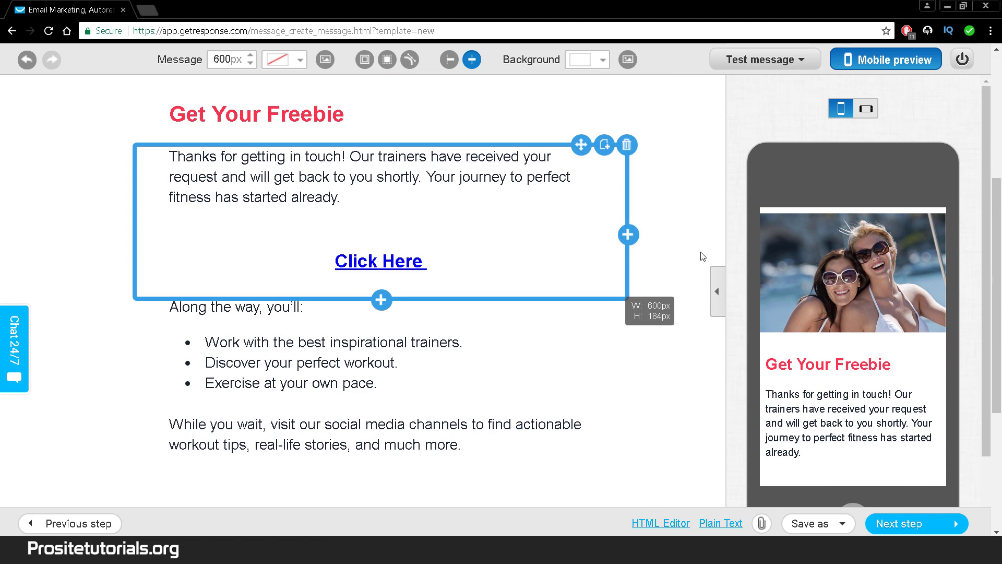
{"action": "left_click", "coordinate": [717, 291]}
{"action": "scroll", "coordinate": [712, 296], "scroll_direction": "up", "scroll_amount": 5}
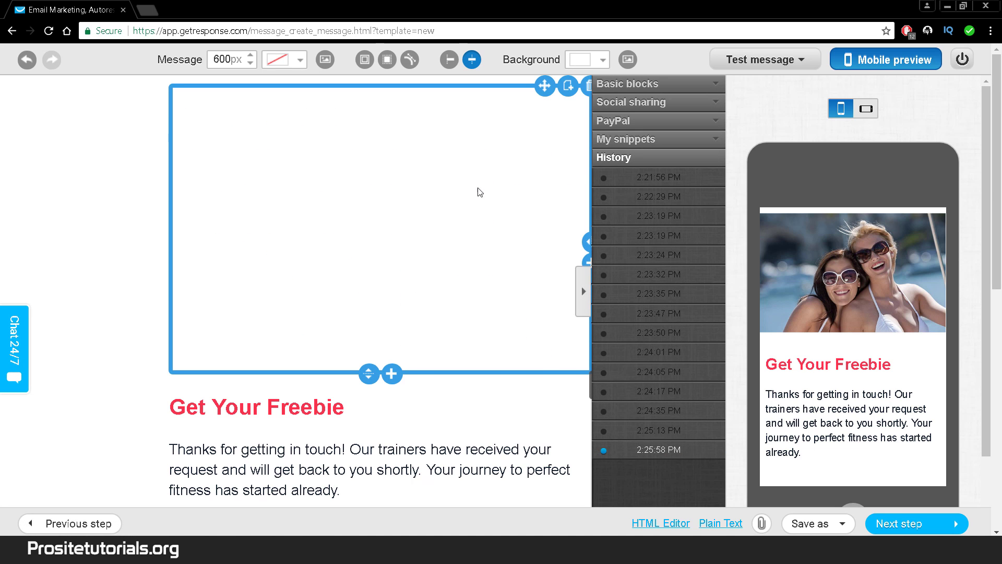
{"action": "left_click", "coordinate": [445, 195]}
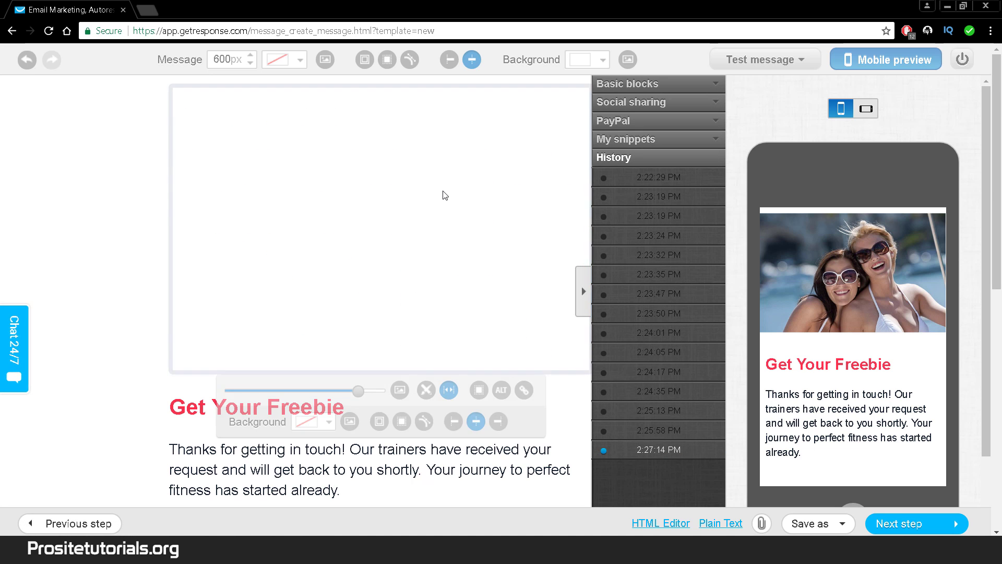
{"action": "left_click", "coordinate": [90, 218]}
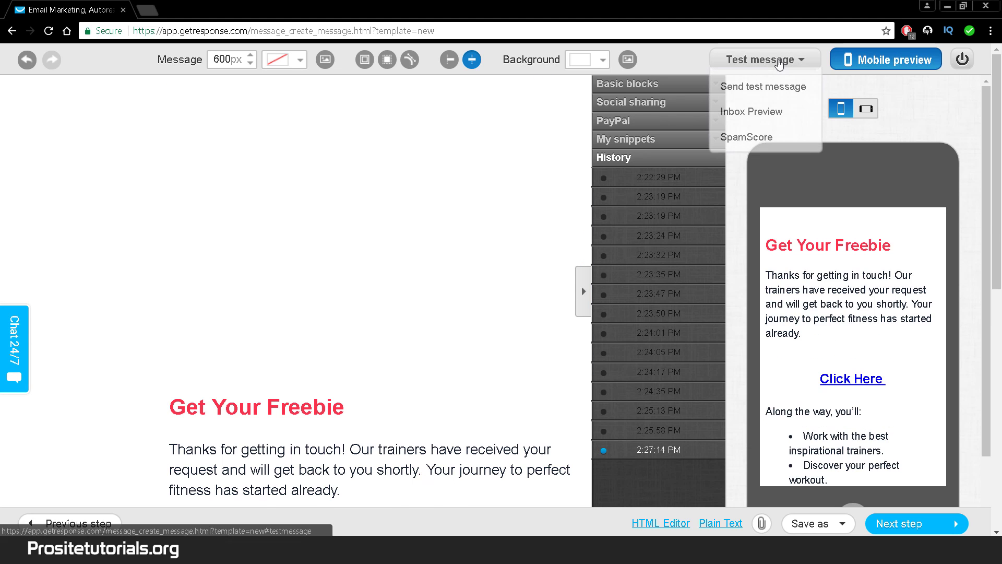
Close the mobile preview and look at the message's background colour setting.
{"action": "left_click", "coordinate": [883, 60]}
{"action": "scroll", "coordinate": [700, 197], "scroll_direction": "down", "scroll_amount": 10}
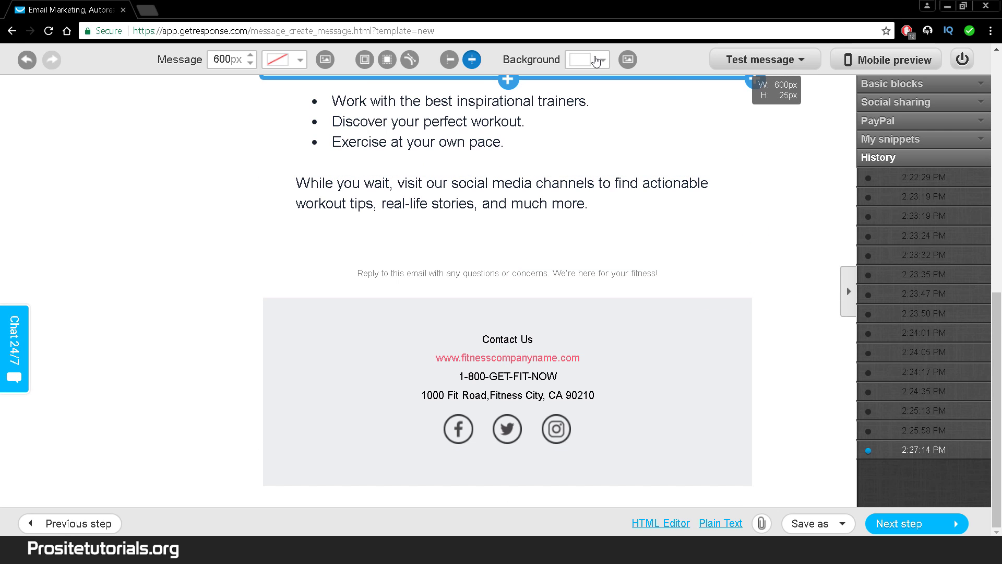
{"action": "left_click", "coordinate": [581, 59]}
{"action": "left_click", "coordinate": [134, 367]}
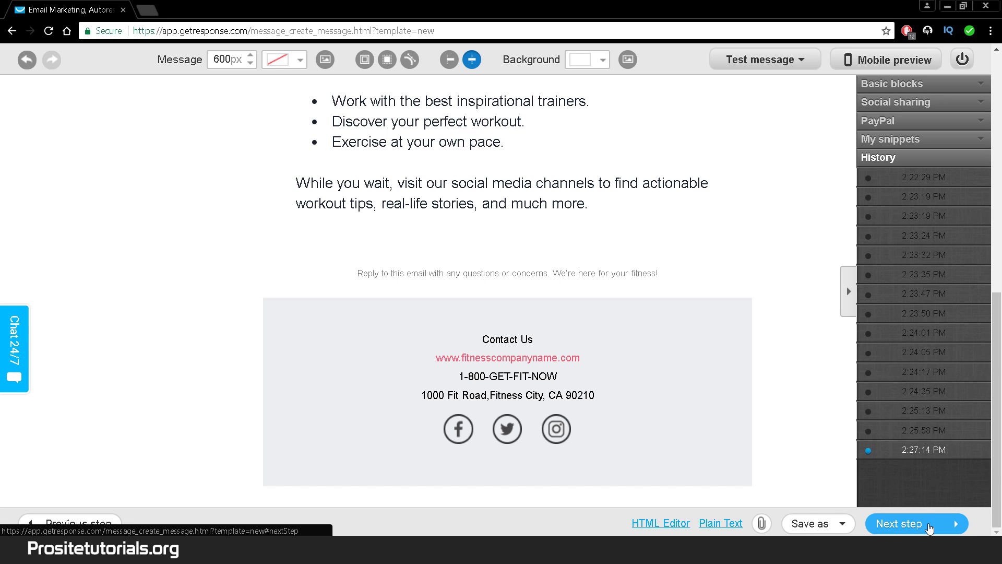
Save the message as a draft and publish the day 0 diet autoresponder for the diet-fitness-demo list.
{"action": "left_click", "coordinate": [822, 523]}
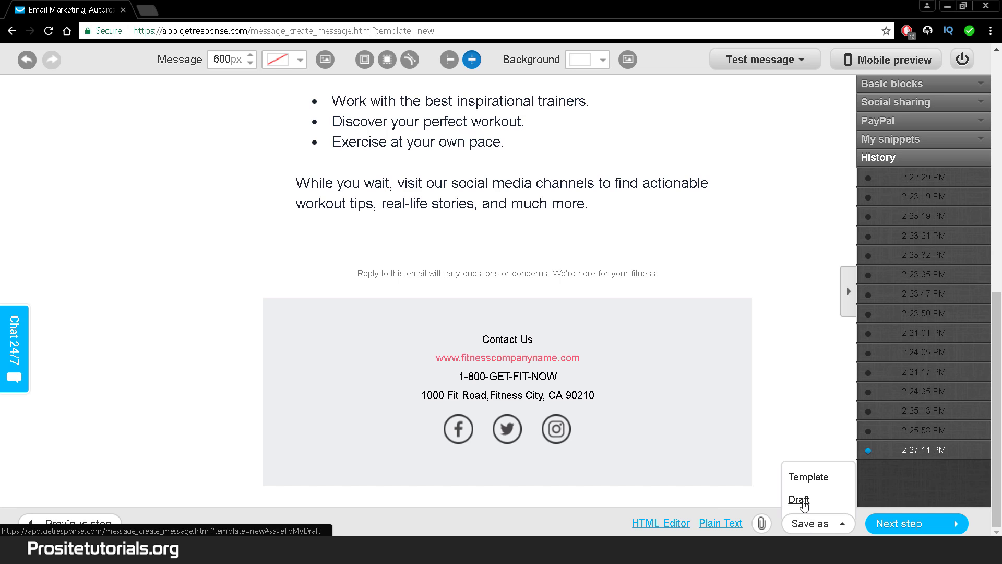
{"action": "left_click", "coordinate": [799, 500]}
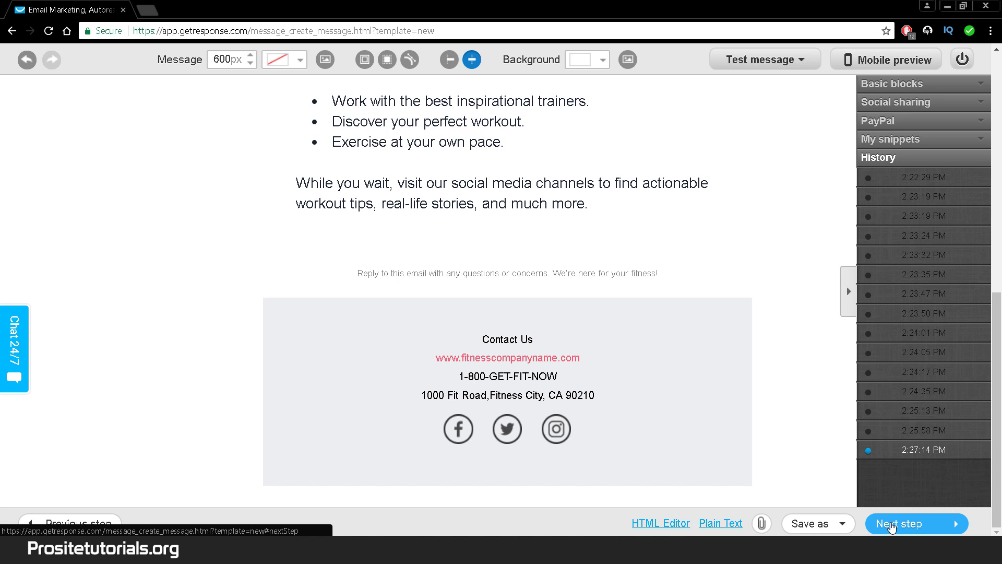
{"action": "left_click", "coordinate": [893, 527]}
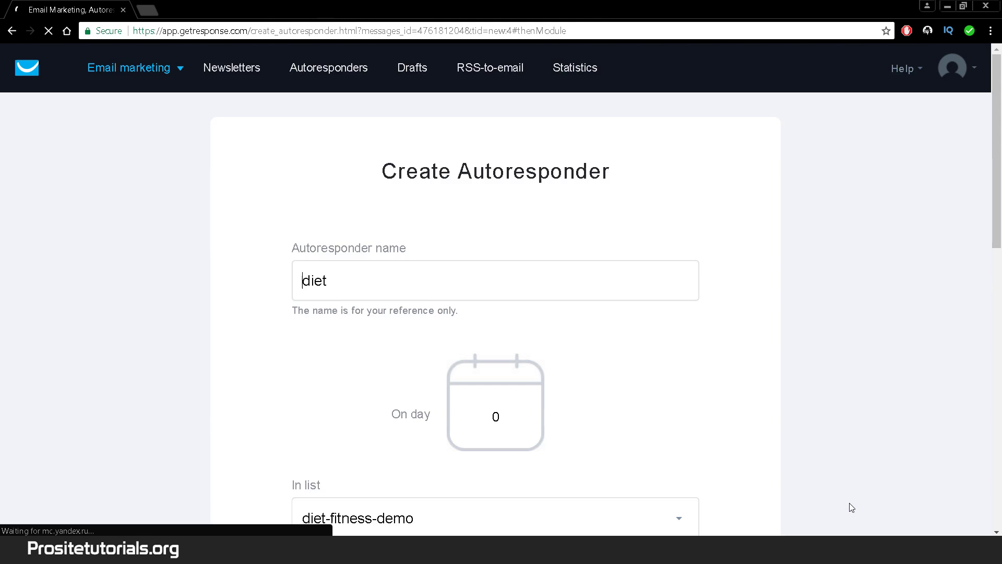
{"action": "scroll", "coordinate": [555, 277], "scroll_direction": "down", "scroll_amount": 5}
{"action": "scroll", "coordinate": [556, 278], "scroll_direction": "down", "scroll_amount": 9}
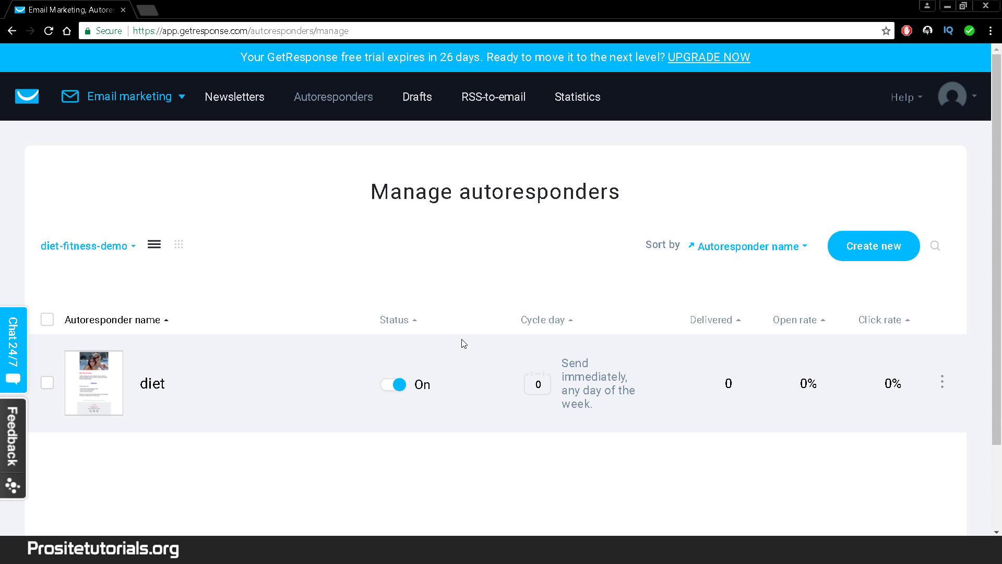
Create a new autoresponder named Diet and schedule it on day 2.
{"action": "left_click", "coordinate": [885, 250]}
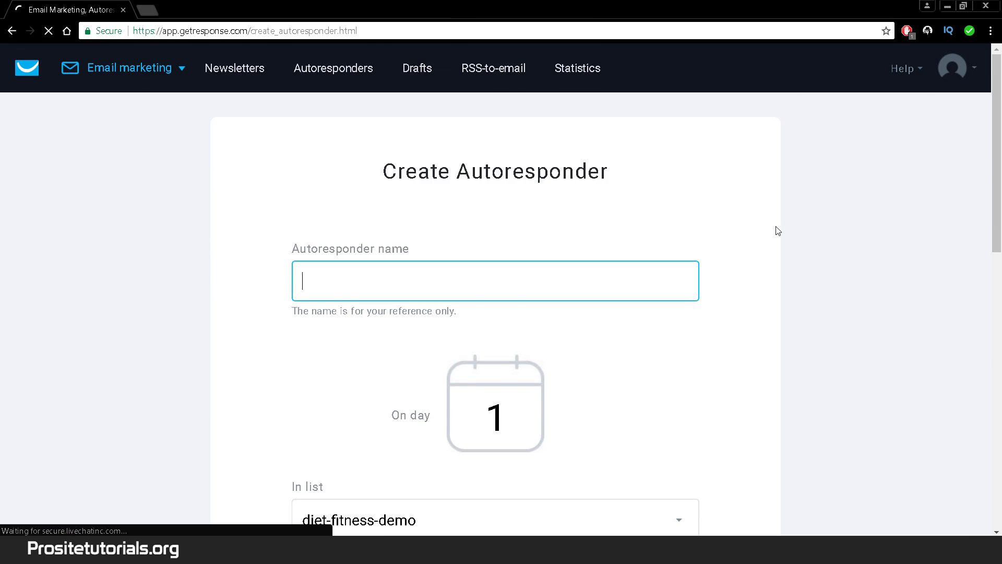
{"action": "scroll", "coordinate": [773, 225], "scroll_direction": "down", "scroll_amount": 3}
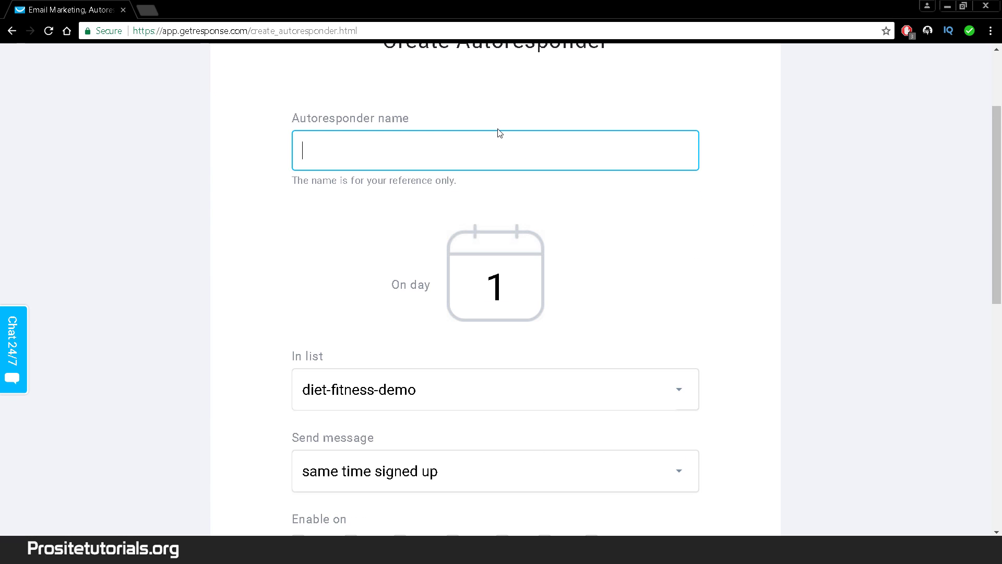
{"action": "scroll", "coordinate": [593, 331], "scroll_direction": "down", "scroll_amount": 3}
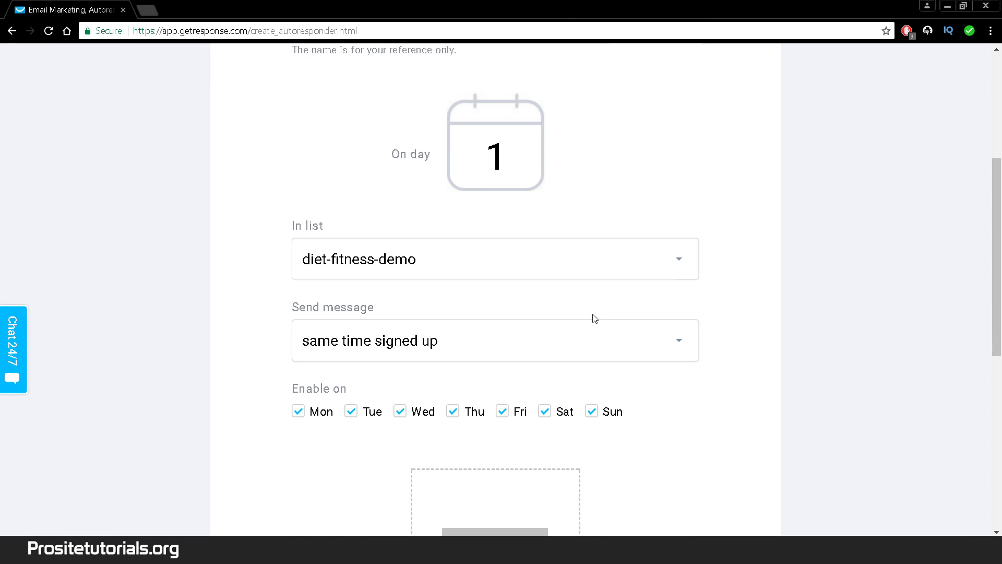
{"action": "left_click", "coordinate": [494, 160]}
{"action": "key", "text": "Delete"}
{"action": "type", "text": "2"}
Disable sending on Saturday and Sunday for the new autoresponder.
{"action": "scroll", "coordinate": [722, 320], "scroll_direction": "down", "scroll_amount": 3}
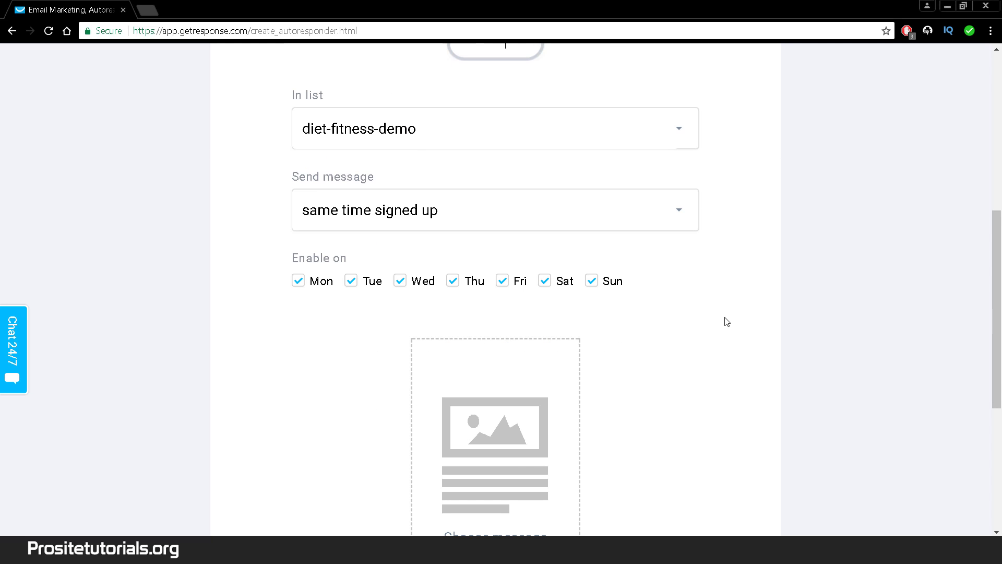
{"action": "left_click", "coordinate": [552, 285]}
{"action": "left_click", "coordinate": [592, 282]}
Check the available contact lists and review the autoresponder's name, day and sending settings.
{"action": "left_click", "coordinate": [451, 129]}
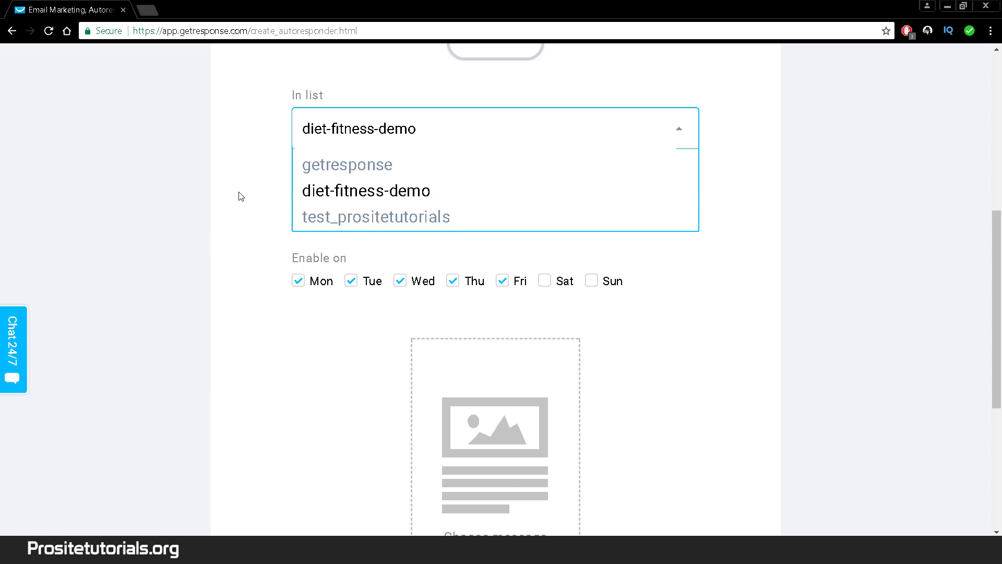
{"action": "left_click", "coordinate": [170, 209]}
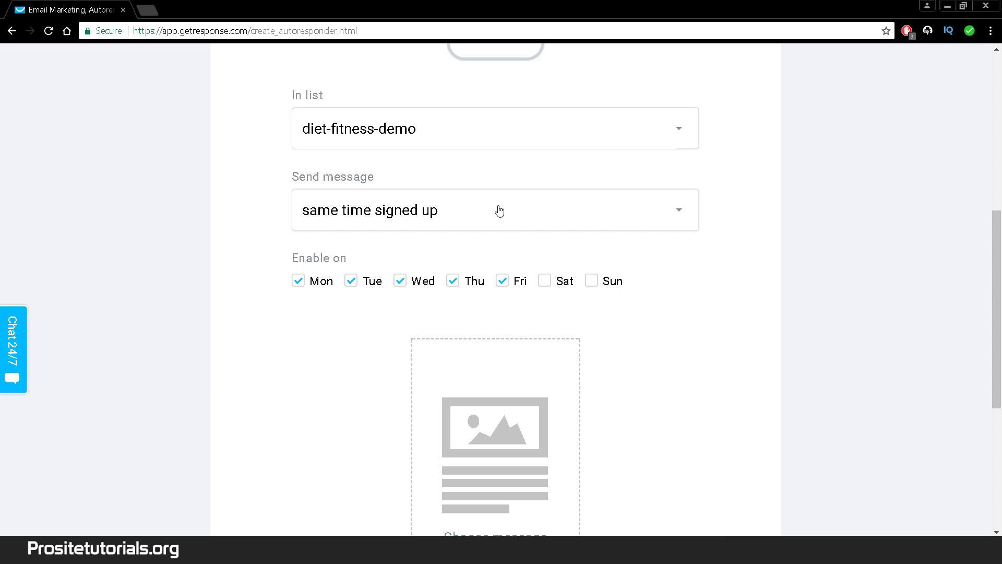
{"action": "scroll", "coordinate": [498, 205], "scroll_direction": "up", "scroll_amount": 4}
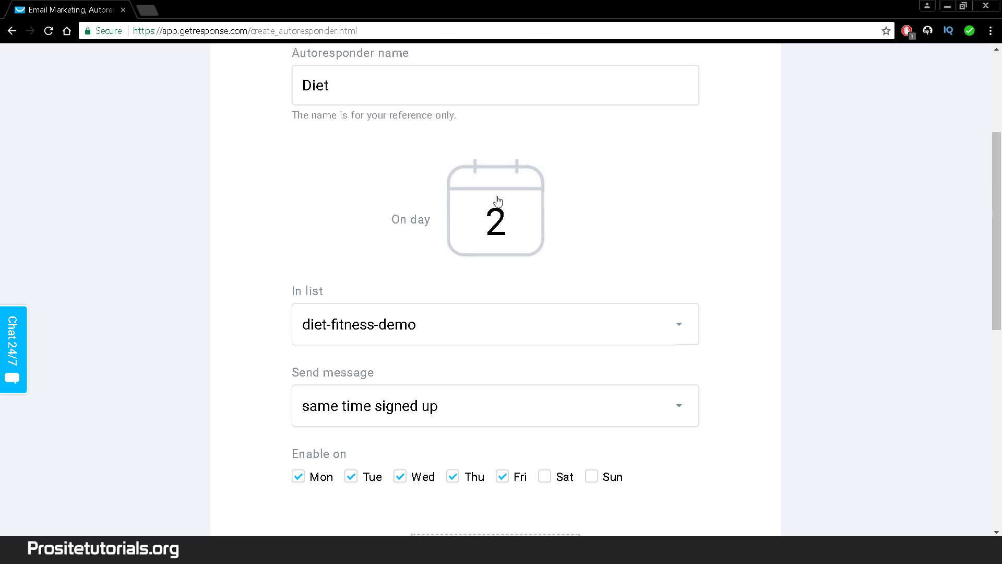
{"action": "scroll", "coordinate": [498, 201], "scroll_direction": "down", "scroll_amount": 4}
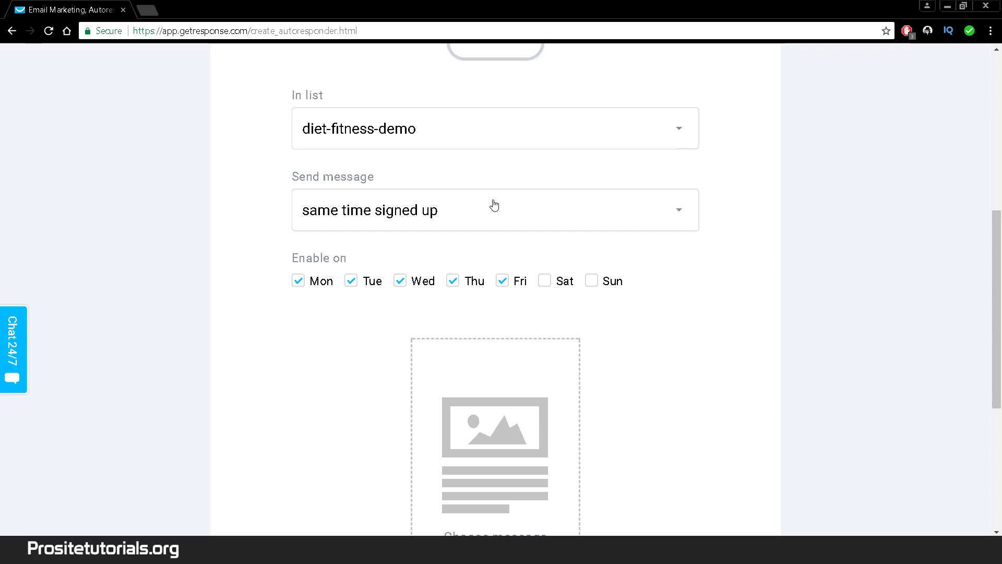
{"action": "scroll", "coordinate": [495, 204], "scroll_direction": "up", "scroll_amount": 3}
Try the "with delay of" sending option and switch back to "same time signed up".
{"action": "scroll", "coordinate": [495, 204], "scroll_direction": "down", "scroll_amount": 4}
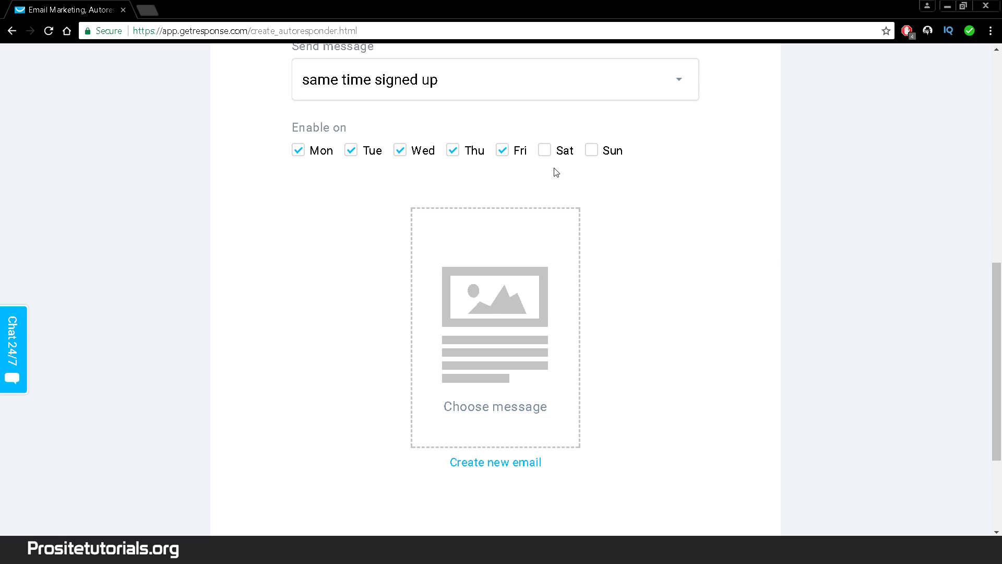
{"action": "left_click", "coordinate": [463, 99]}
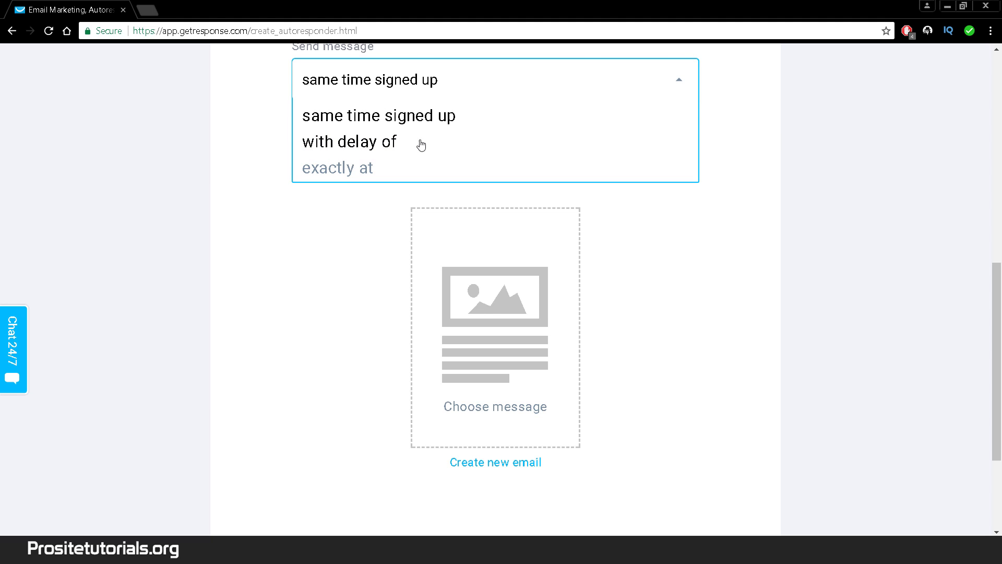
{"action": "left_click", "coordinate": [364, 145]}
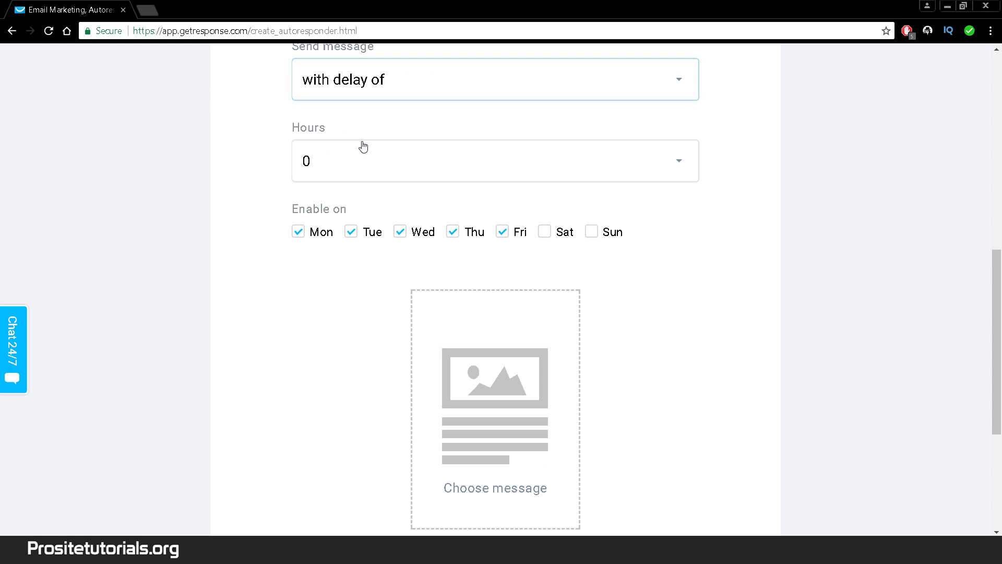
{"action": "left_click", "coordinate": [328, 80]}
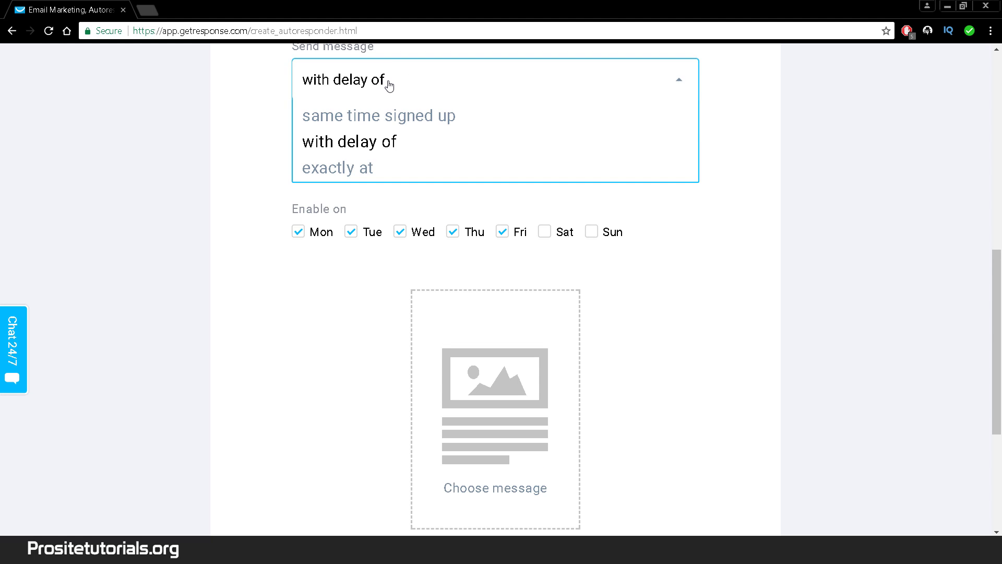
{"action": "left_click", "coordinate": [359, 115]}
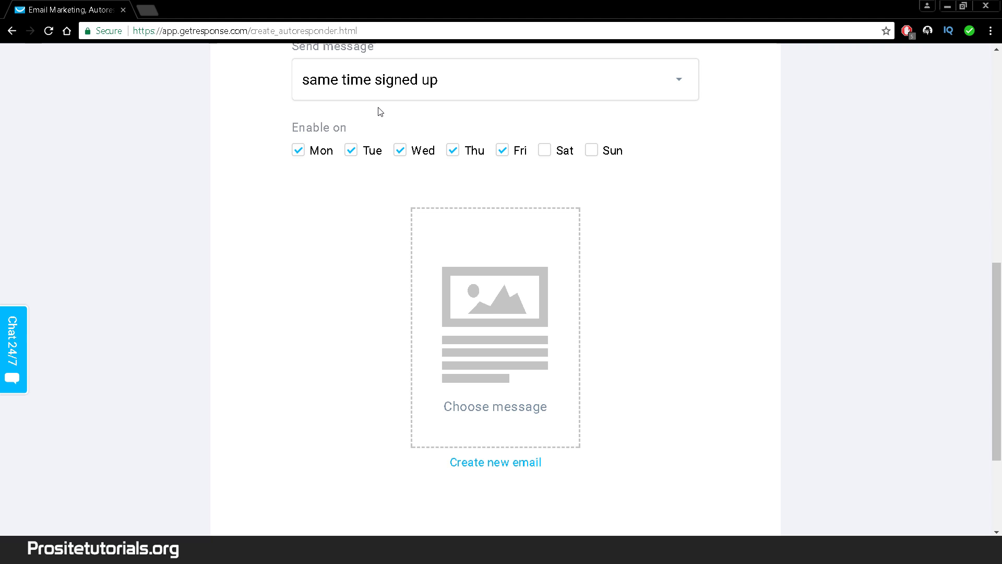
Choose the existing Email 00 message with the "Get Your Freebie" heading for the autoresponder.
{"action": "scroll", "coordinate": [554, 156], "scroll_direction": "down", "scroll_amount": 2}
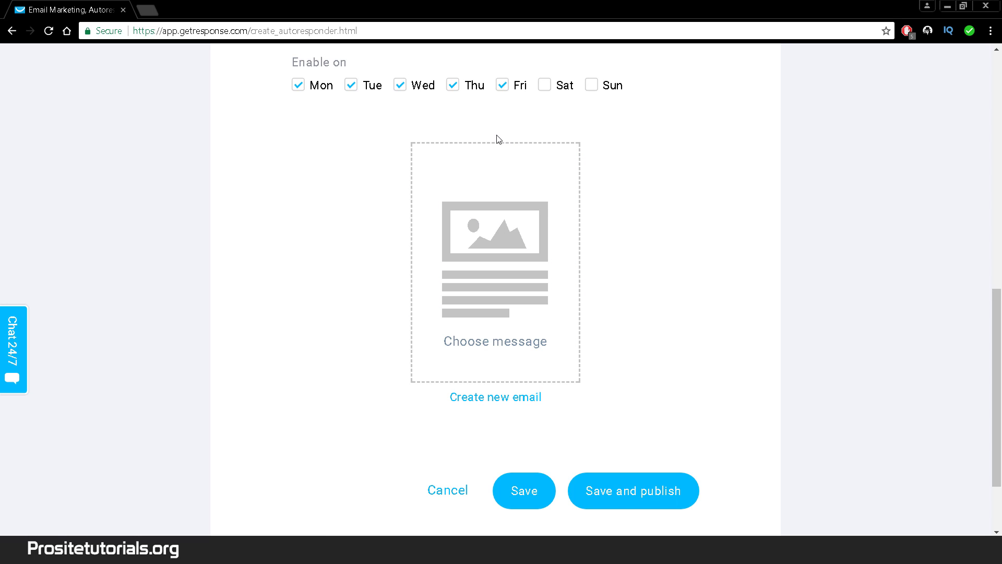
{"action": "left_click", "coordinate": [474, 279]}
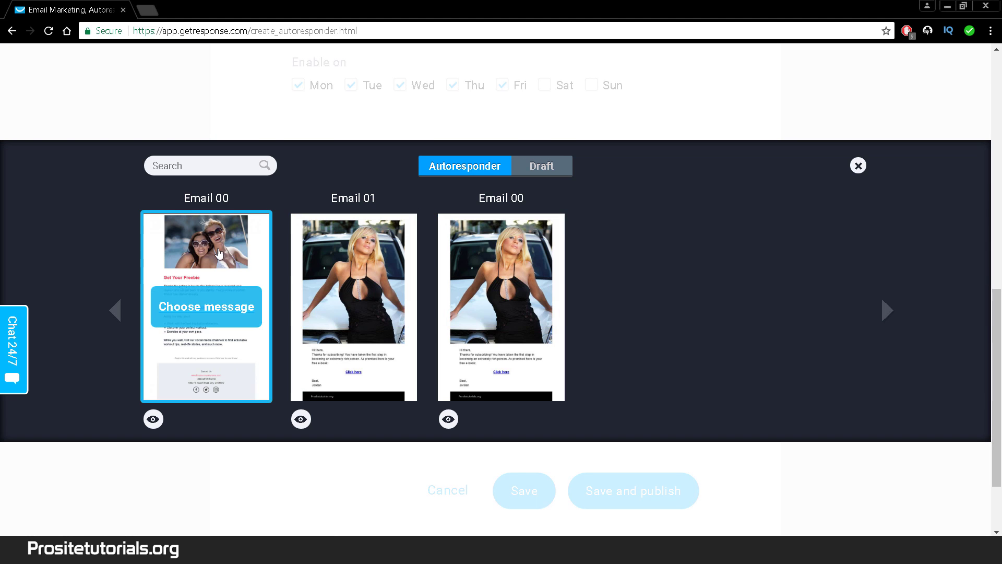
{"action": "mouse_move", "coordinate": [455, 262]}
{"action": "mouse_move", "coordinate": [210, 263]}
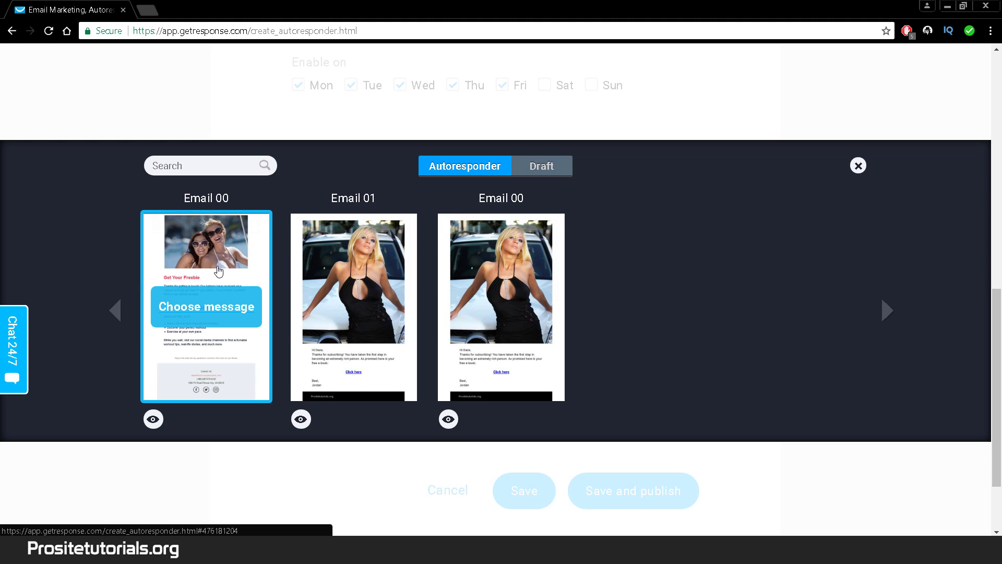
{"action": "left_click", "coordinate": [203, 260]}
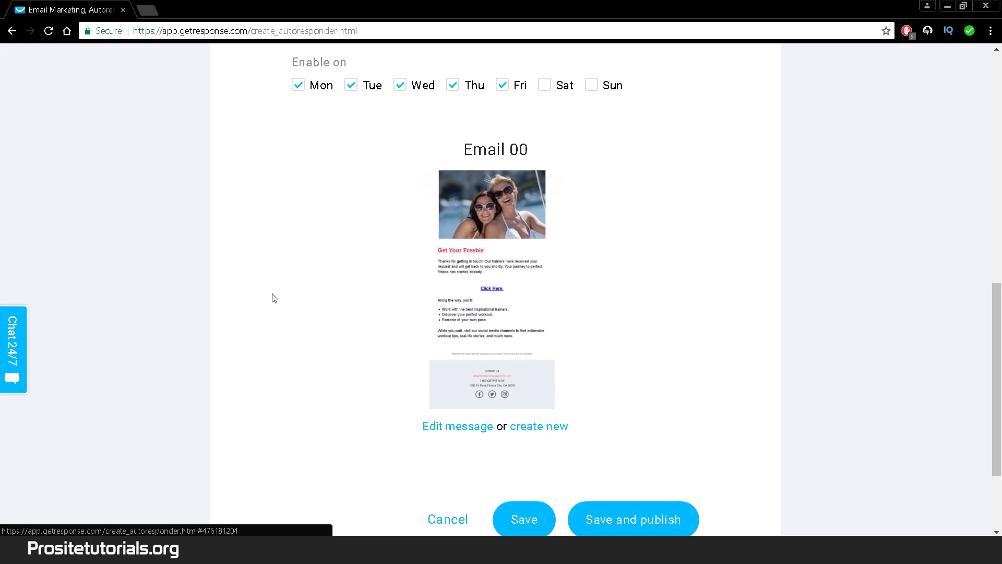
Open the chosen Email 00 message for editing and change its message name to Email 01.
{"action": "scroll", "coordinate": [575, 386], "scroll_direction": "down", "scroll_amount": 3}
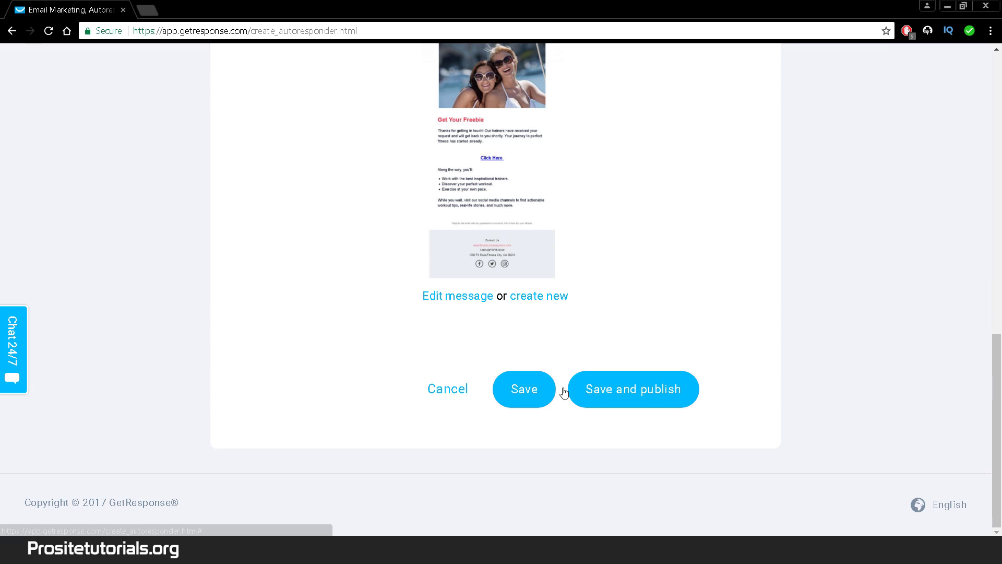
{"action": "left_click", "coordinate": [468, 297]}
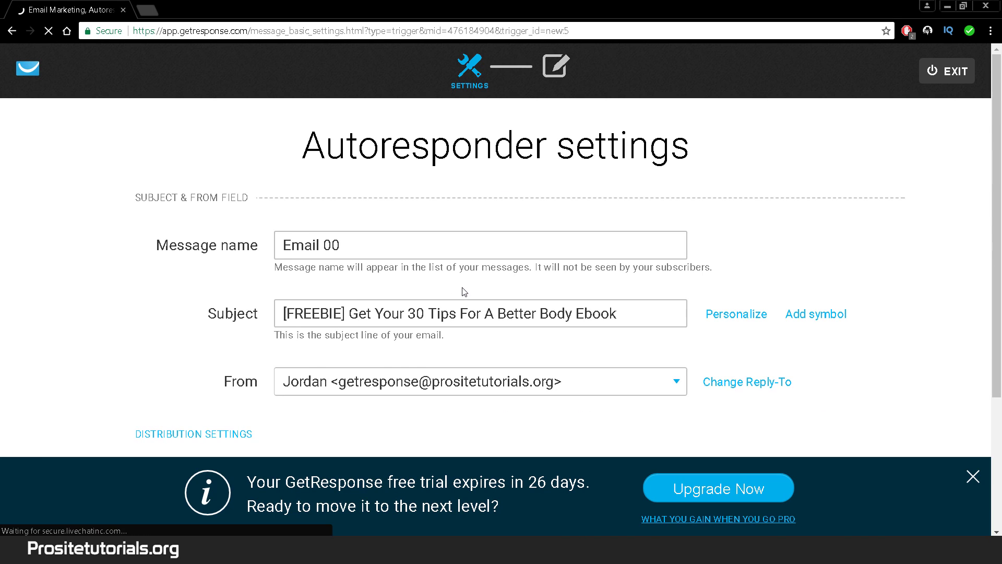
{"action": "scroll", "coordinate": [463, 291], "scroll_direction": "down", "scroll_amount": 3}
{"action": "left_click", "coordinate": [387, 115]}
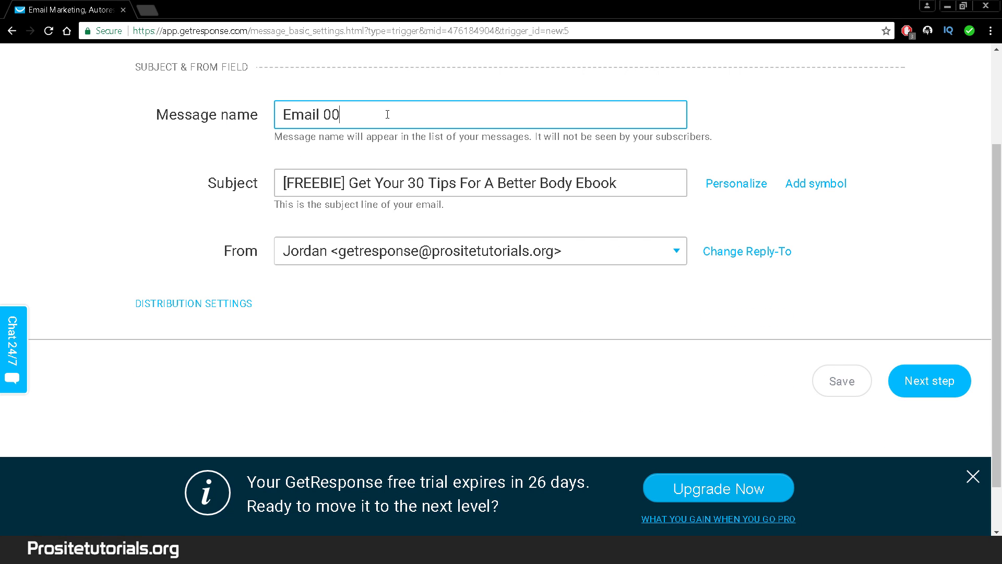
{"action": "key", "text": "BackSpace"}
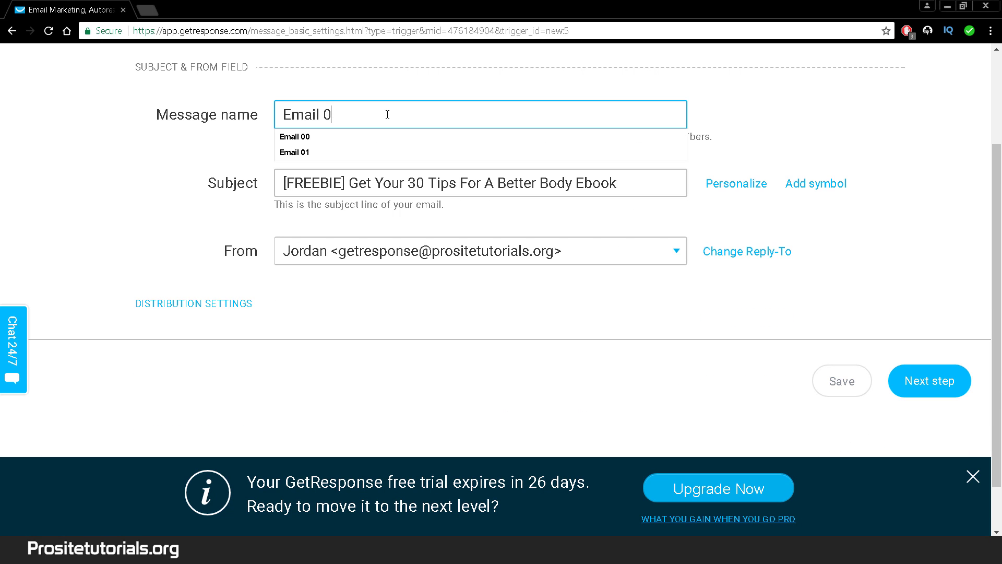
{"action": "type", "text": "1"}
{"action": "key", "text": "Tab"}
Replace the subject with "How to get fit in 10 days" and continue to the message design.
{"action": "left_click", "coordinate": [816, 184]}
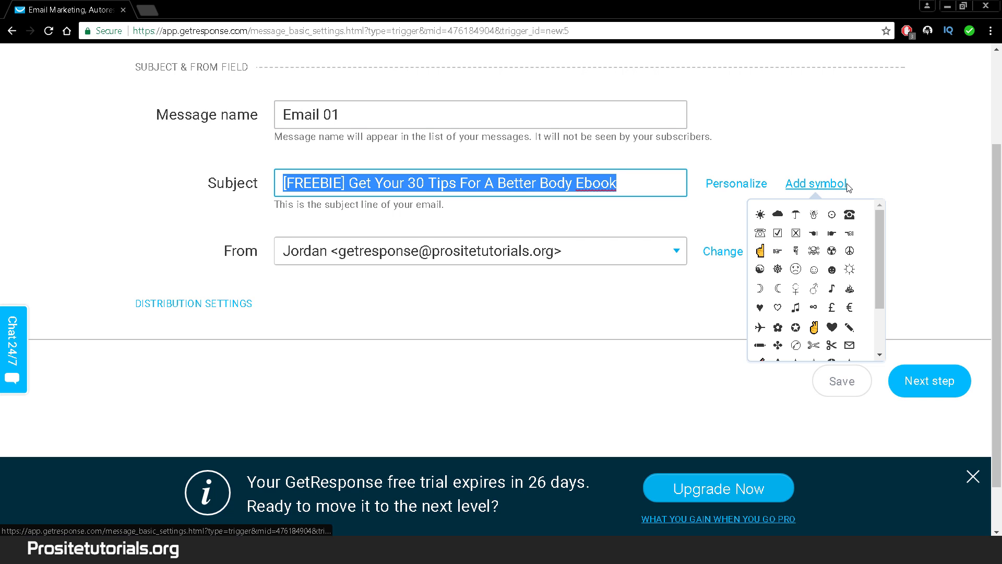
{"action": "type", "text": "How to "}
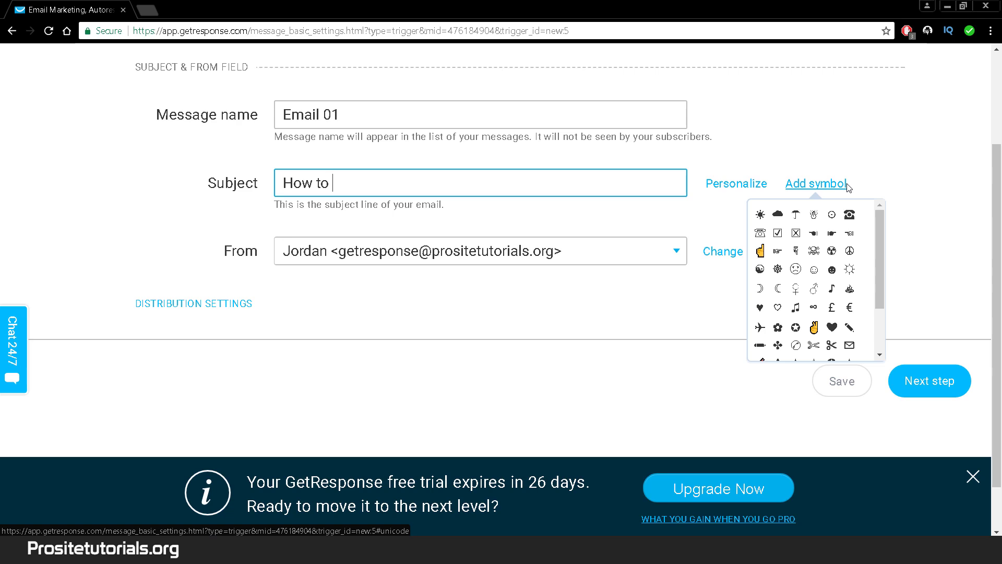
{"action": "type", "text": "get fit in "}
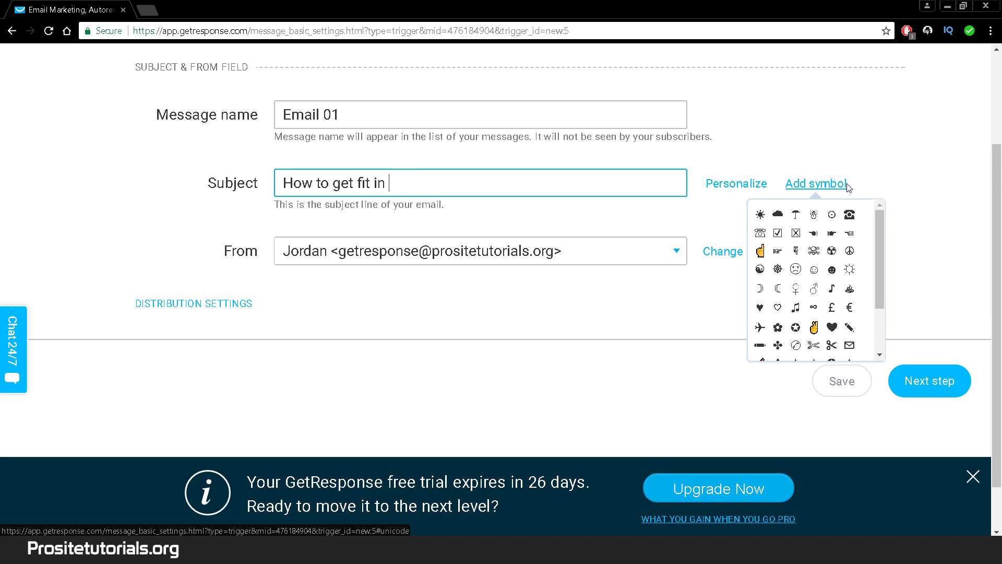
{"action": "type", "text": "10 days"}
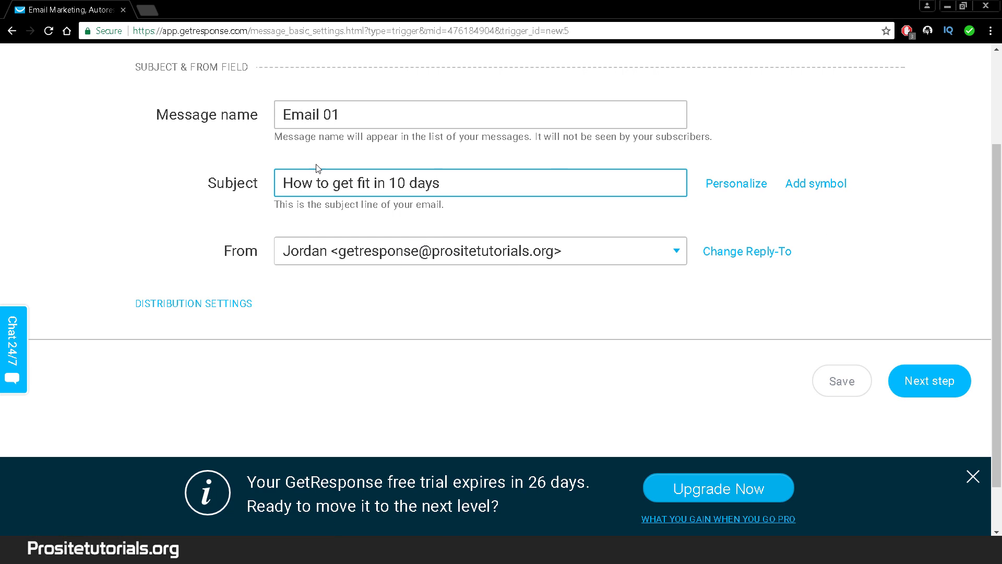
{"action": "left_click", "coordinate": [951, 396]}
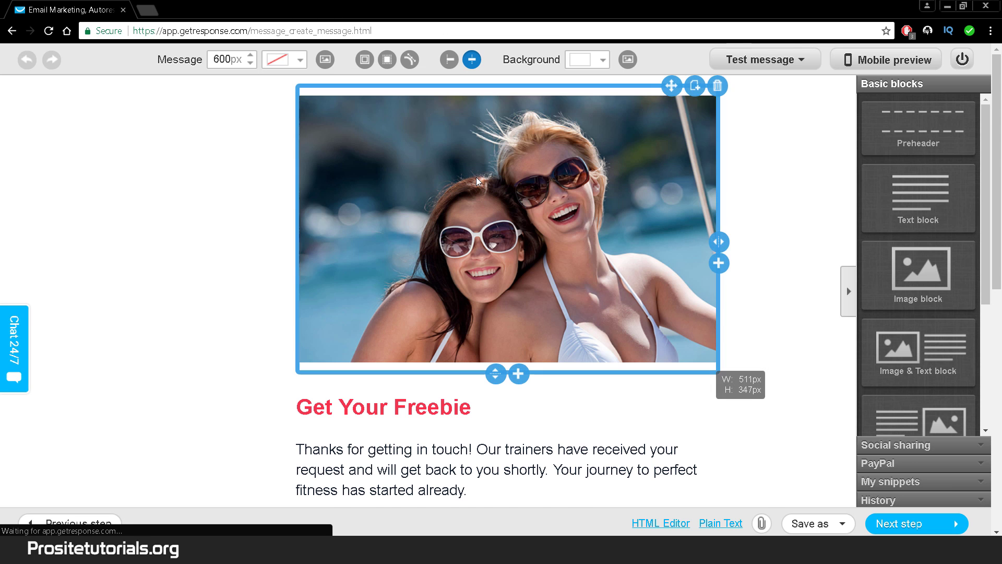
Review the email's content from the header image and freebie text down to the contact footer.
{"action": "scroll", "coordinate": [350, 418], "scroll_direction": "down", "scroll_amount": 3}
{"action": "scroll", "coordinate": [627, 418], "scroll_direction": "down", "scroll_amount": 3}
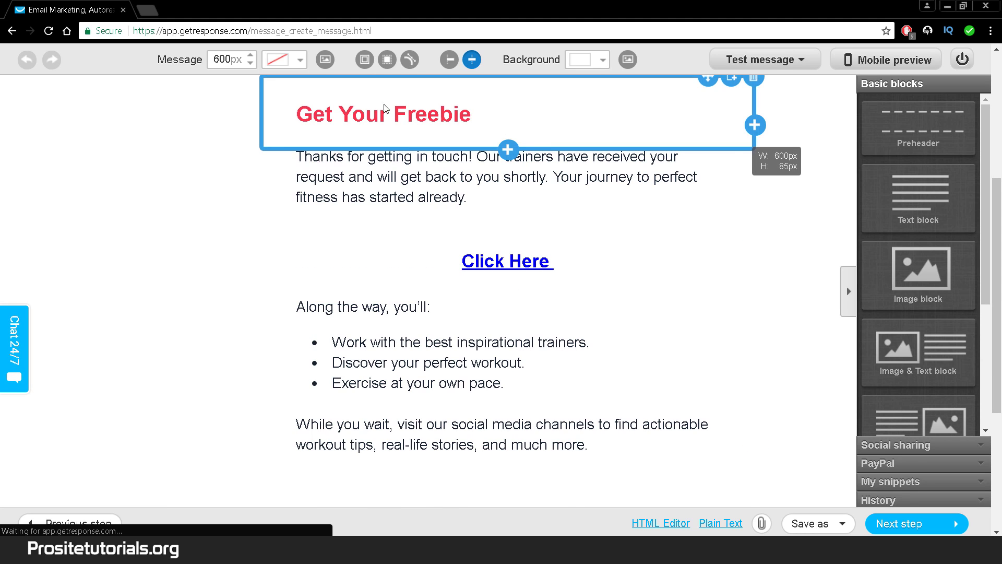
{"action": "scroll", "coordinate": [542, 314], "scroll_direction": "down", "scroll_amount": 3}
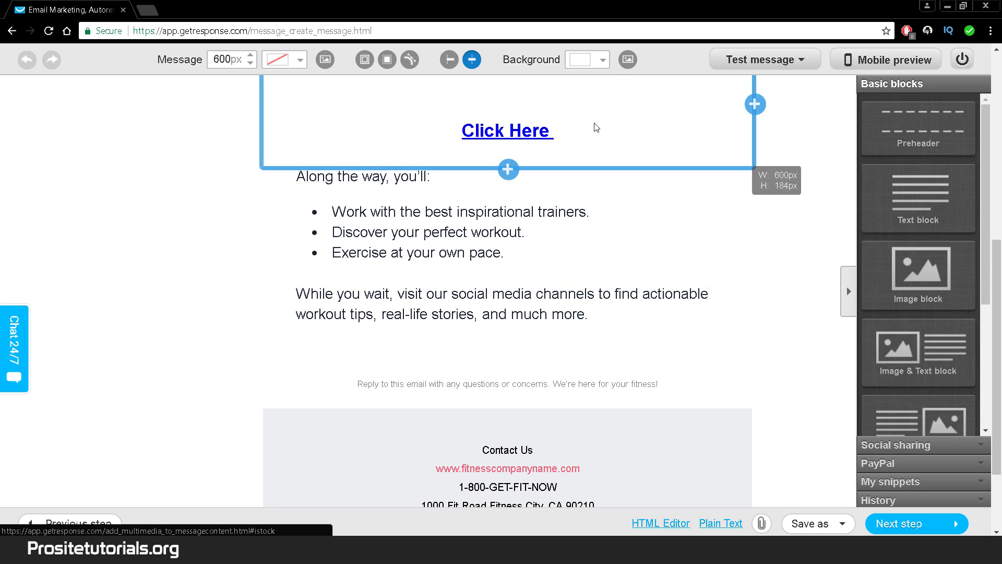
{"action": "scroll", "coordinate": [447, 145], "scroll_direction": "down", "scroll_amount": 2}
{"action": "scroll", "coordinate": [644, 89], "scroll_direction": "up", "scroll_amount": 1}
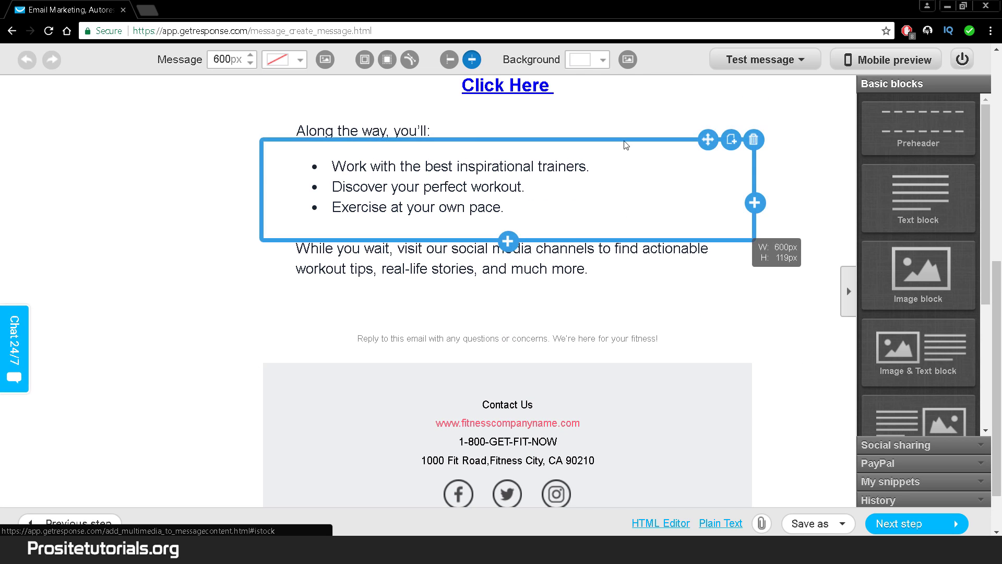
{"action": "scroll", "coordinate": [671, 233], "scroll_direction": "up", "scroll_amount": 1}
{"action": "scroll", "coordinate": [670, 232], "scroll_direction": "up", "scroll_amount": 4}
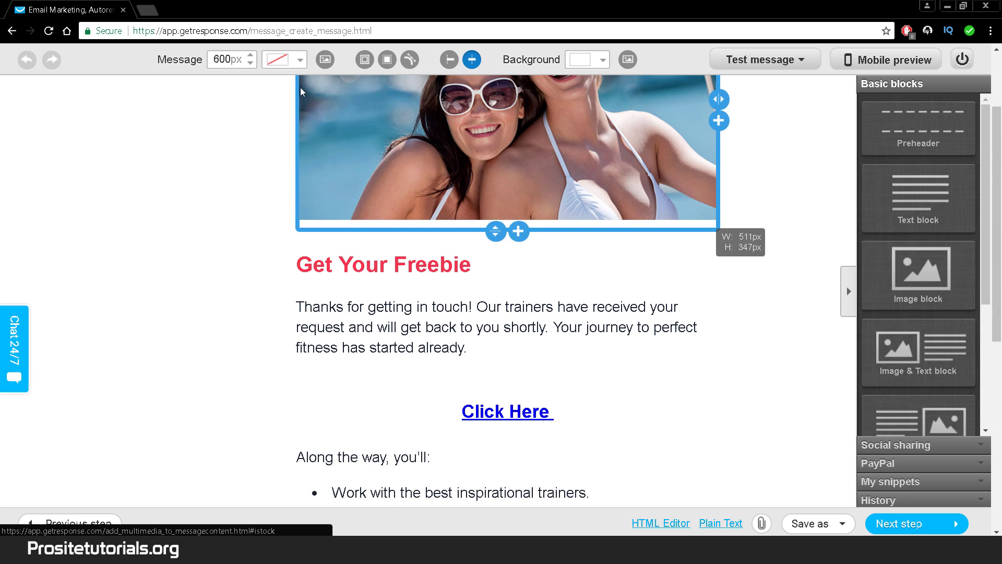
{"action": "scroll", "coordinate": [300, 87], "scroll_direction": "down", "scroll_amount": 3}
{"action": "scroll", "coordinate": [894, 386], "scroll_direction": "down", "scroll_amount": 1}
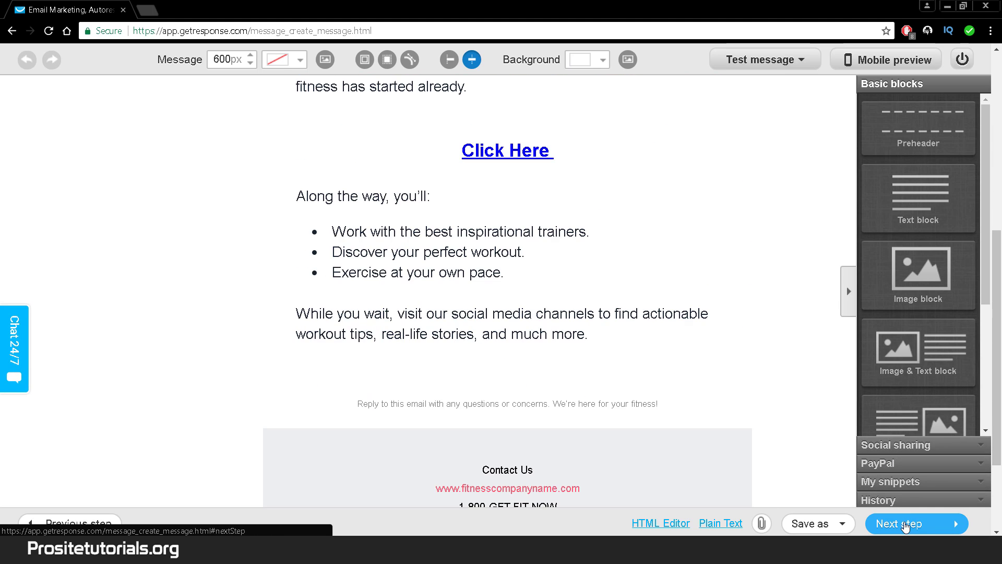
Accept the message design without edits, then save and publish the day 2 autoresponder with Email 01.
{"action": "left_click", "coordinate": [906, 528]}
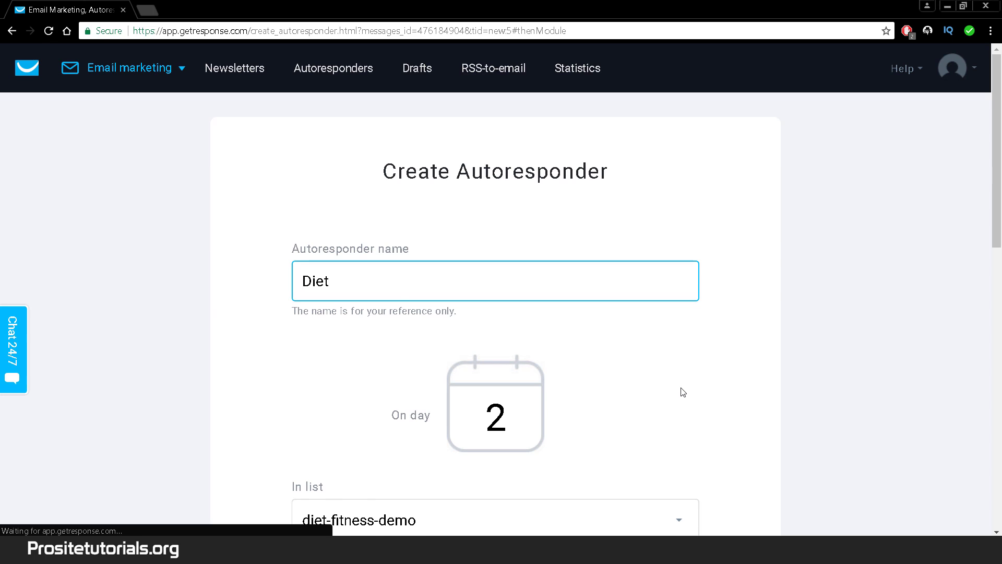
{"action": "scroll", "coordinate": [656, 331], "scroll_direction": "down", "scroll_amount": 12}
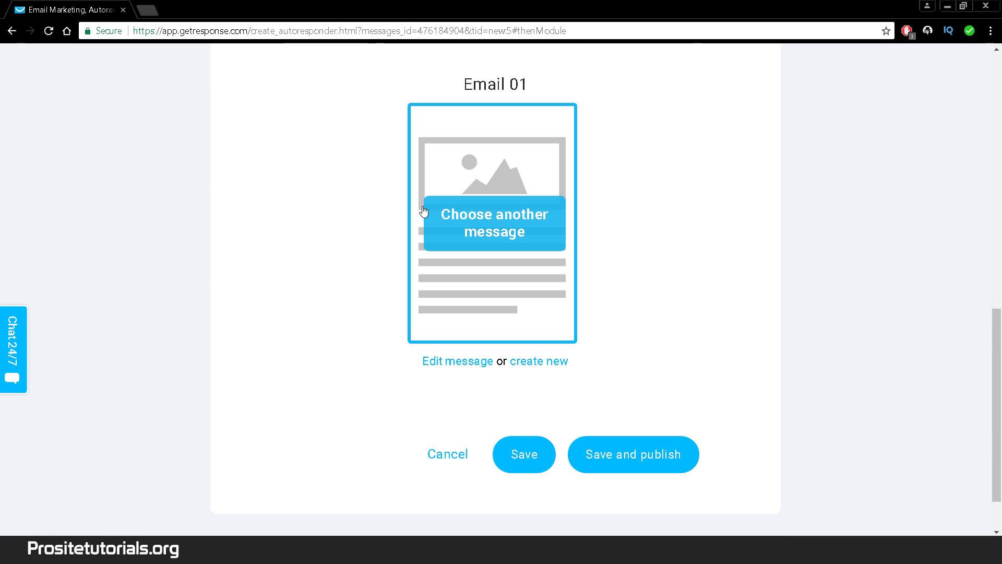
{"action": "scroll", "coordinate": [424, 210], "scroll_direction": "down", "scroll_amount": 2}
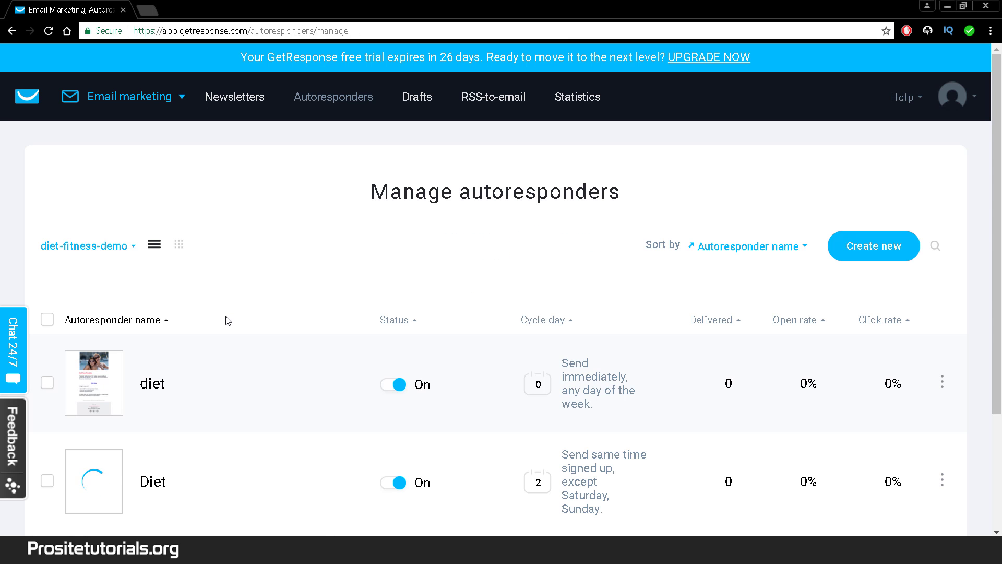
Review the diet-fitness-demo autoresponders' status and cycle days, then view the email marketing statistics.
{"action": "scroll", "coordinate": [333, 430], "scroll_direction": "down", "scroll_amount": 3}
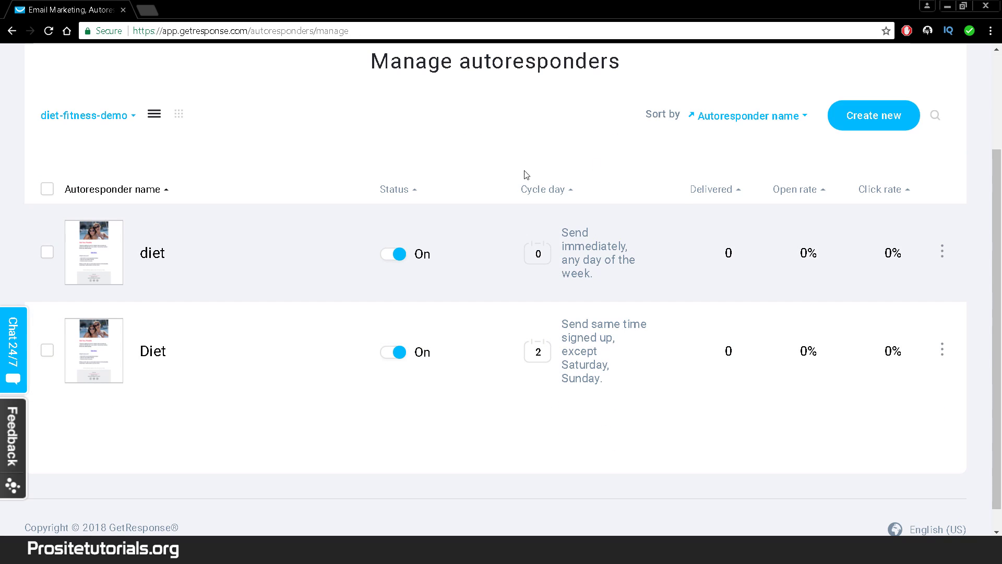
{"action": "scroll", "coordinate": [703, 492], "scroll_direction": "up", "scroll_amount": 1}
{"action": "scroll", "coordinate": [669, 426], "scroll_direction": "down", "scroll_amount": 1}
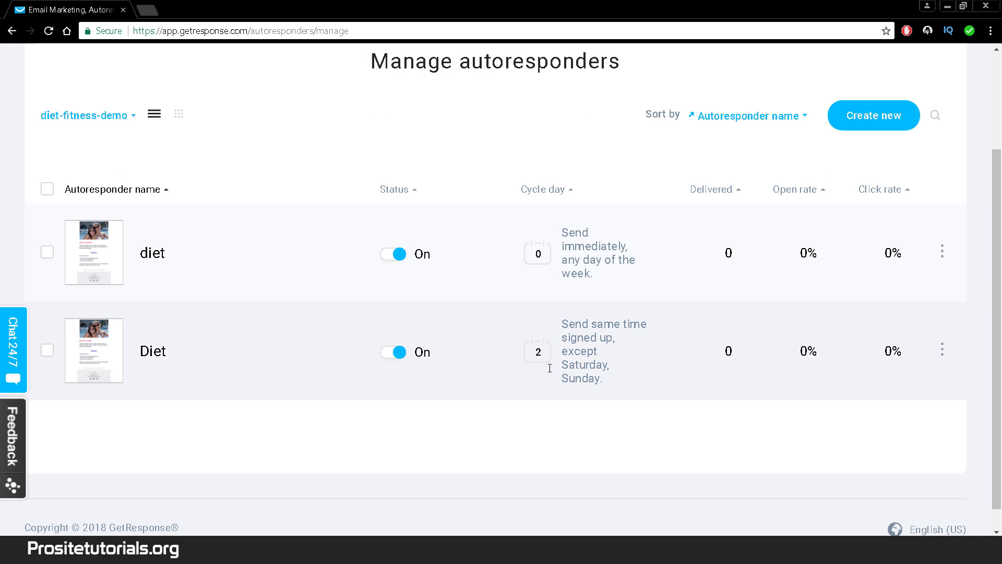
{"action": "scroll", "coordinate": [550, 368], "scroll_direction": "up", "scroll_amount": 2}
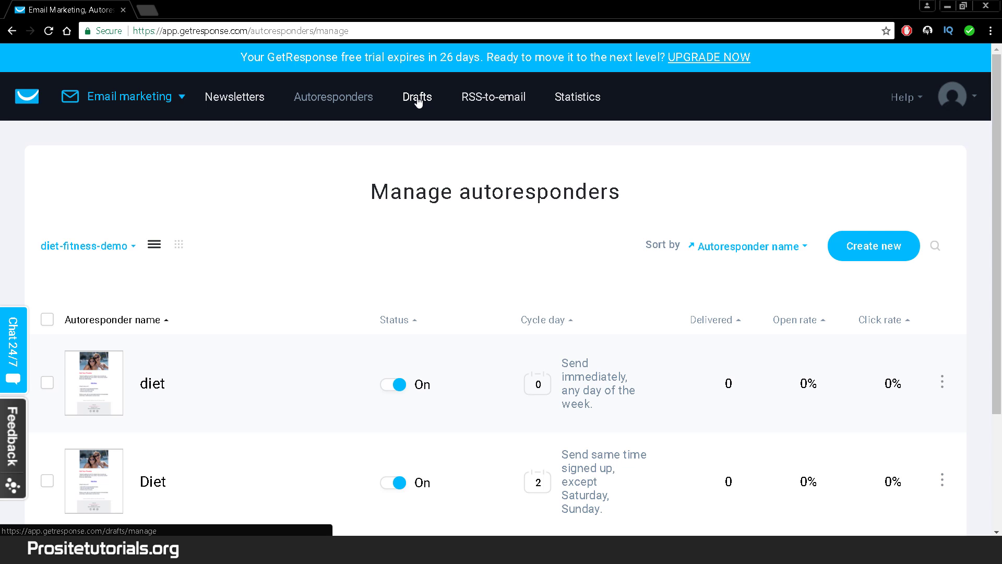
{"action": "left_click", "coordinate": [560, 97]}
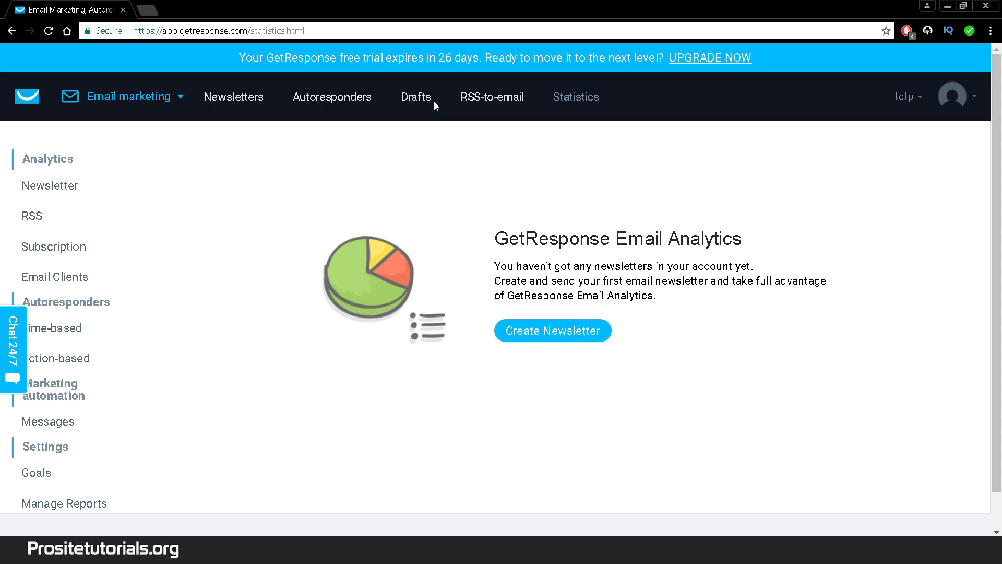
Go to the Automation section and examine its features, sample workflow, and conditions, actions and filters.
{"action": "left_click", "coordinate": [87, 100]}
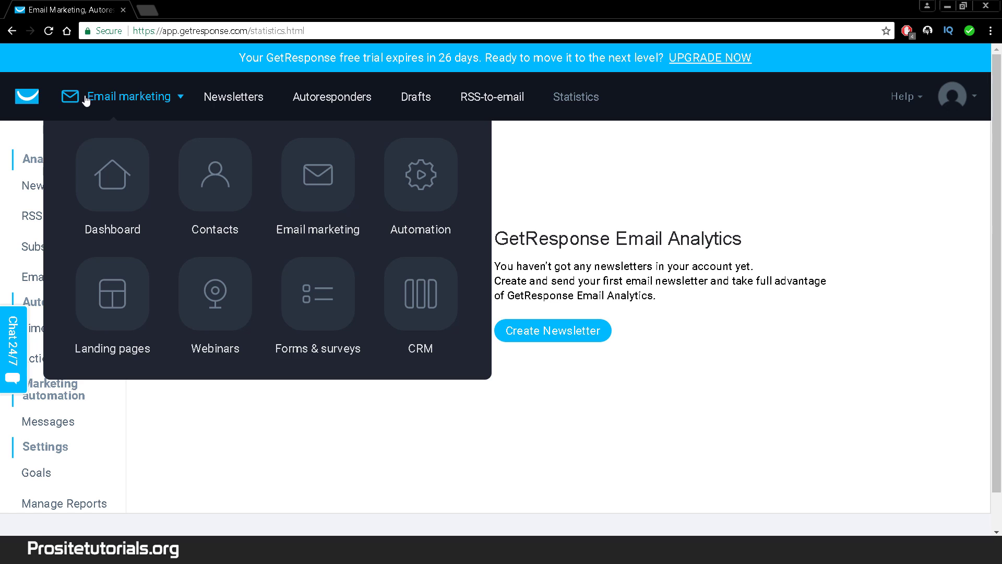
{"action": "left_click", "coordinate": [396, 190]}
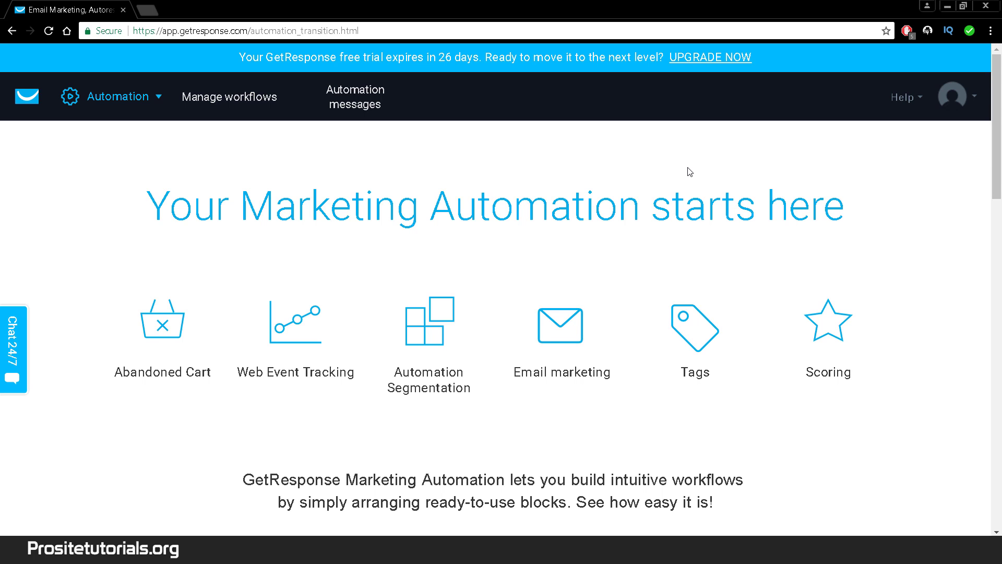
{"action": "scroll", "coordinate": [689, 173], "scroll_direction": "down", "scroll_amount": 9}
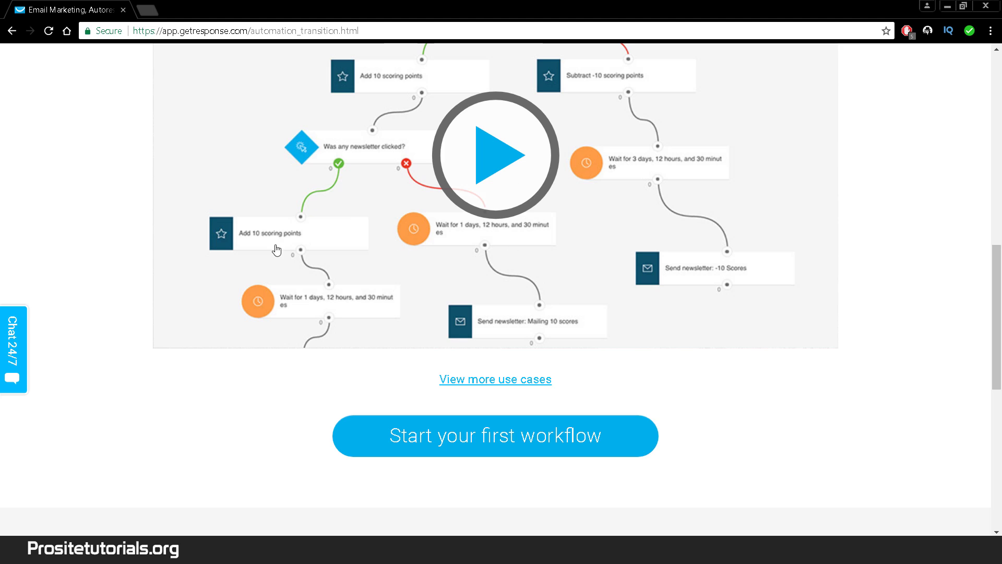
{"action": "scroll", "coordinate": [521, 329], "scroll_direction": "down", "scroll_amount": 5}
{"action": "scroll", "coordinate": [560, 368], "scroll_direction": "down", "scroll_amount": 4}
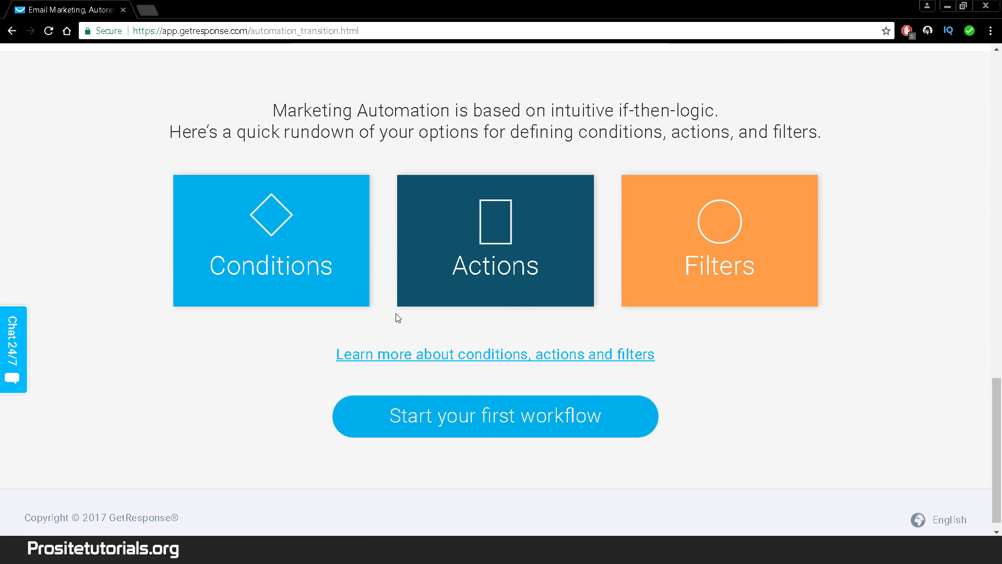
{"action": "scroll", "coordinate": [575, 376], "scroll_direction": "up", "scroll_amount": 12}
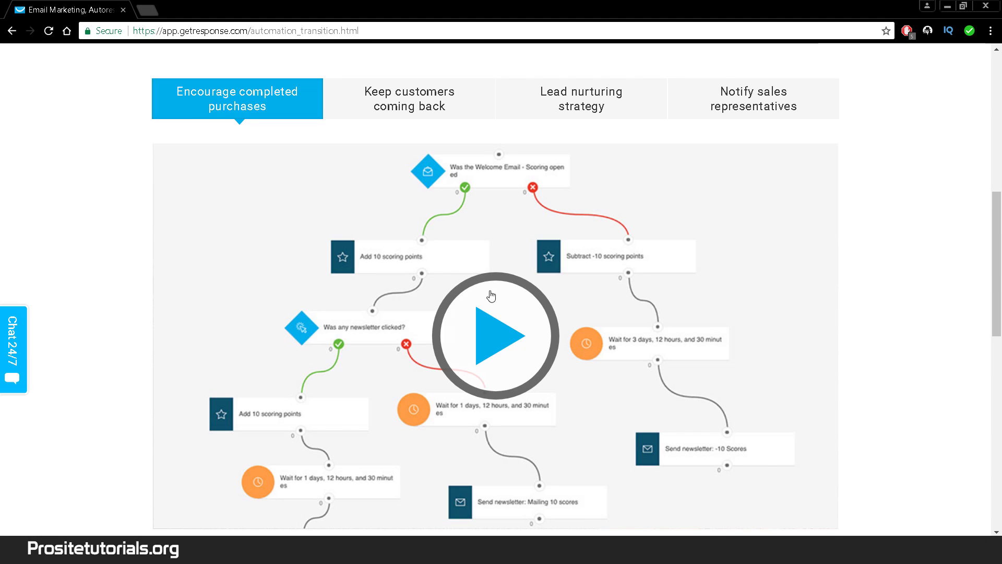
{"action": "scroll", "coordinate": [394, 313], "scroll_direction": "up", "scroll_amount": 3}
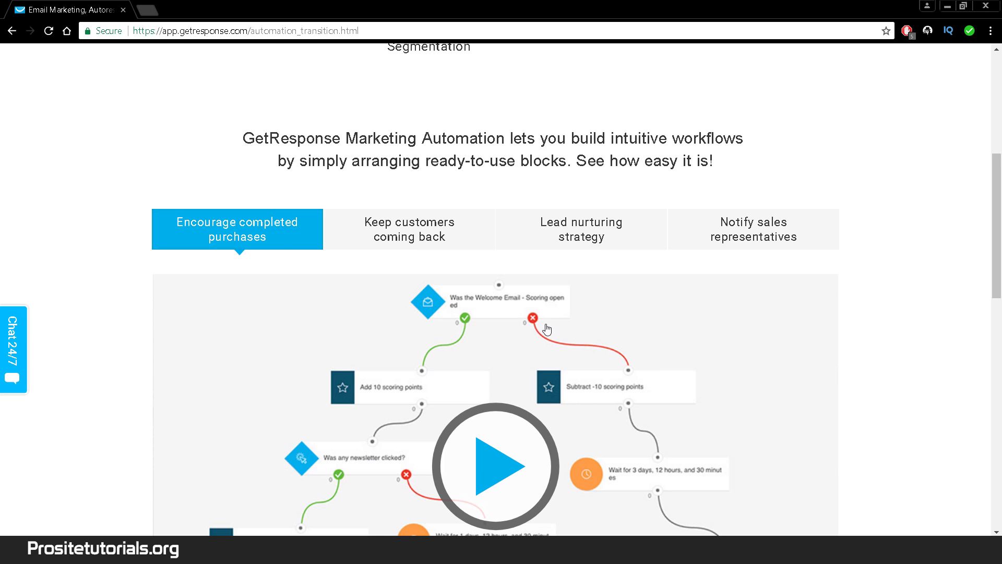
{"action": "scroll", "coordinate": [439, 293], "scroll_direction": "up", "scroll_amount": 1}
{"action": "scroll", "coordinate": [439, 293], "scroll_direction": "up", "scroll_amount": 5}
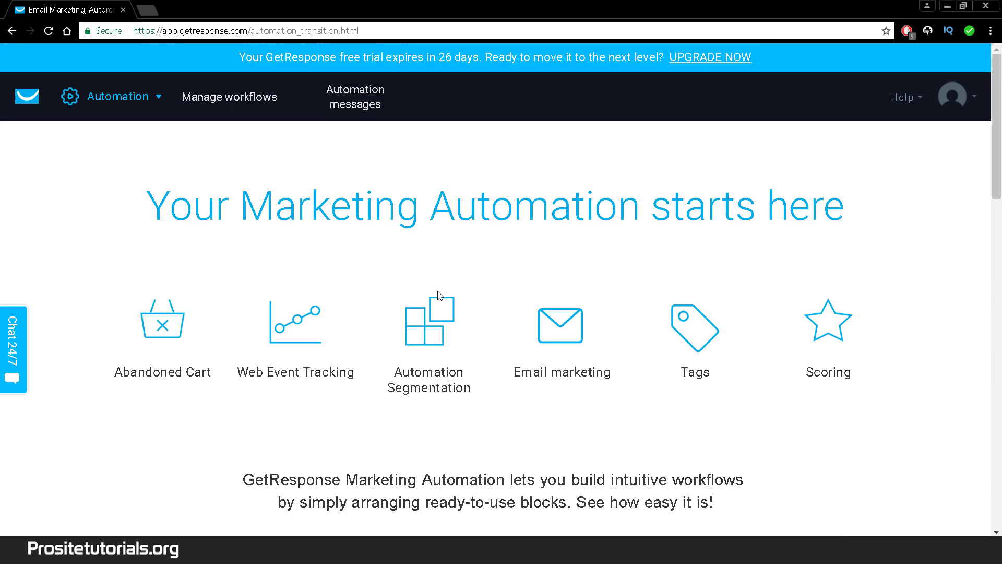
{"action": "scroll", "coordinate": [195, 217], "scroll_direction": "down", "scroll_amount": 2}
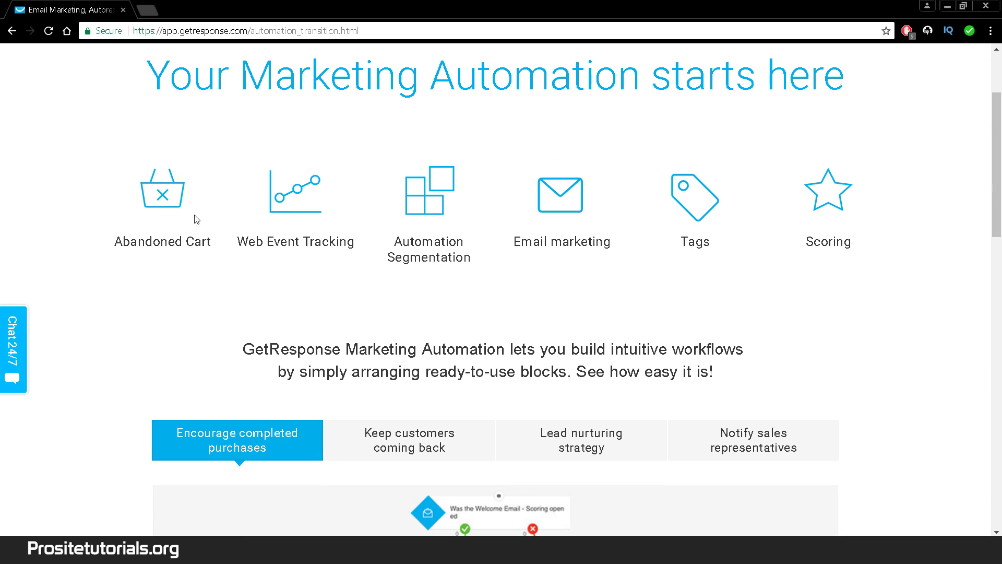
{"action": "scroll", "coordinate": [239, 125], "scroll_direction": "up", "scroll_amount": 2}
Go to the Landing pages section and examine its introduction and lead-generation feature list.
{"action": "left_click", "coordinate": [156, 111]}
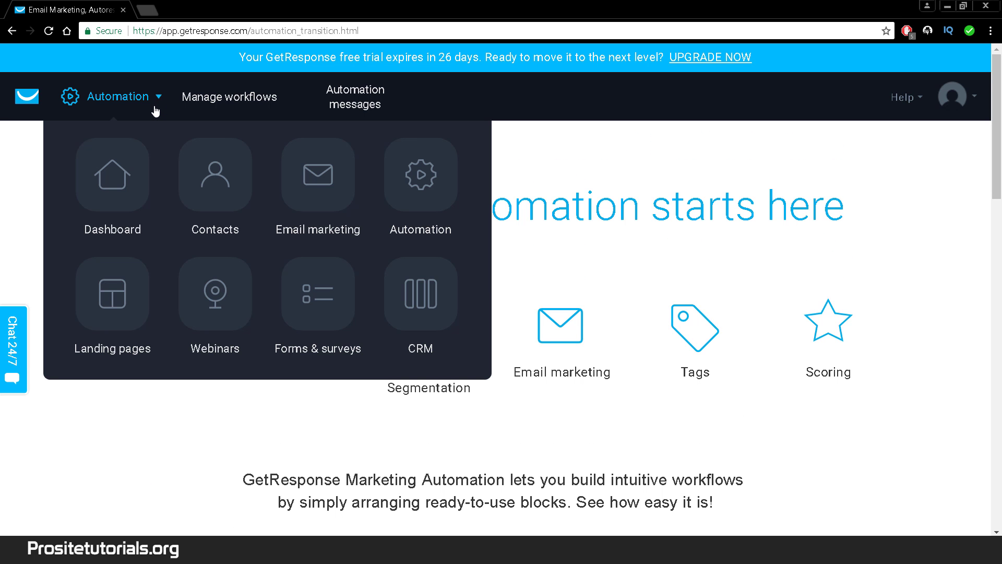
{"action": "left_click", "coordinate": [98, 316]}
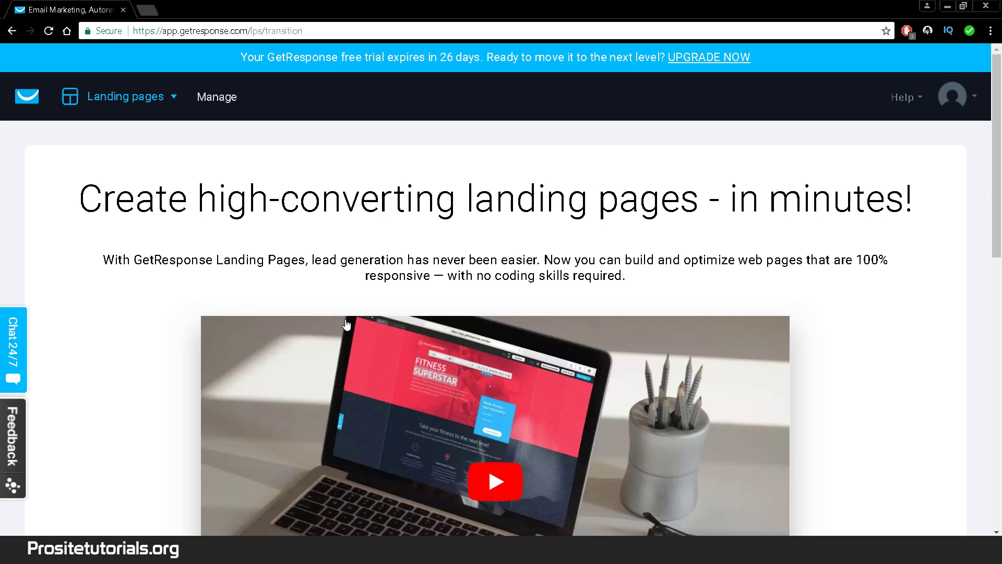
{"action": "scroll", "coordinate": [574, 351], "scroll_direction": "down", "scroll_amount": 3}
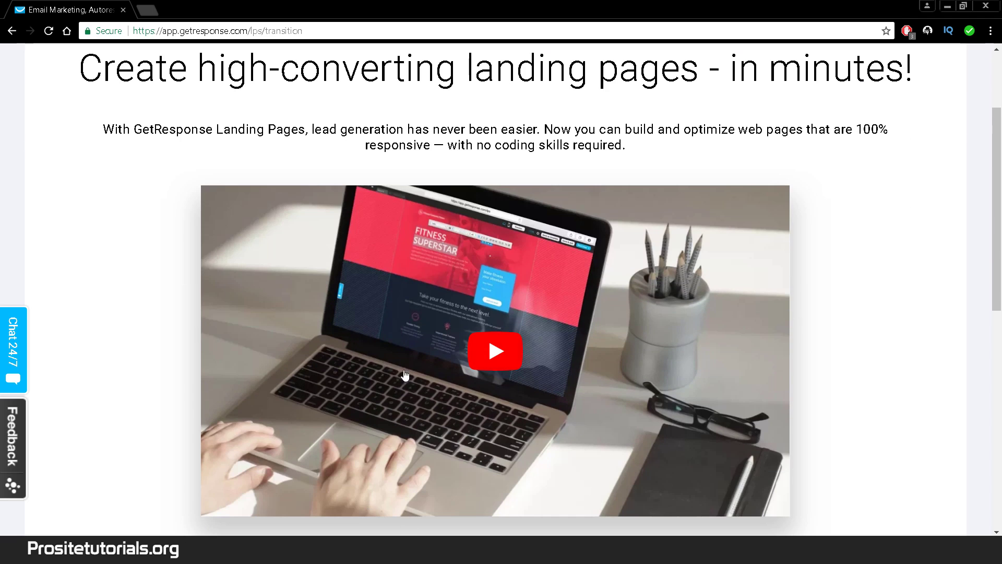
{"action": "scroll", "coordinate": [453, 433], "scroll_direction": "down", "scroll_amount": 9}
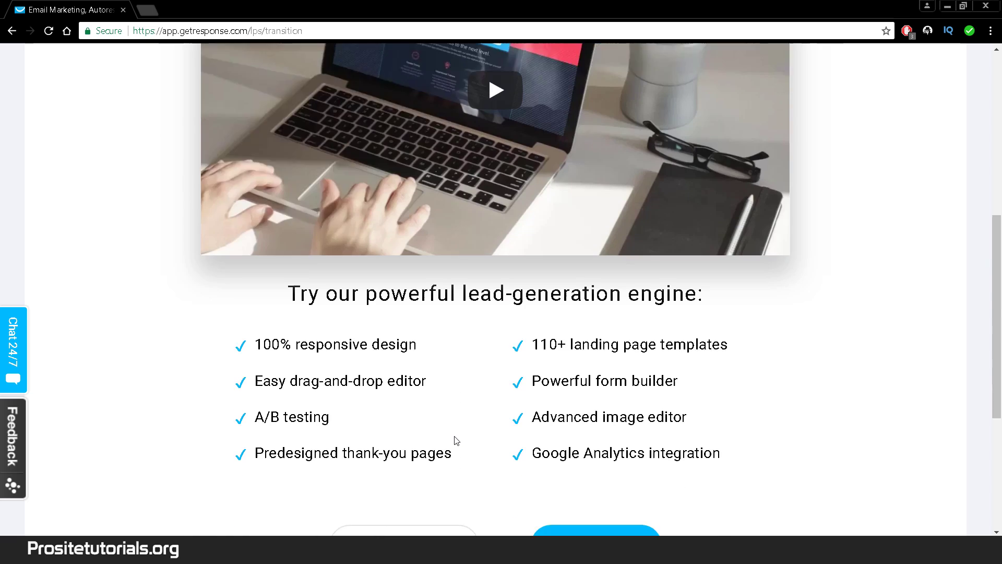
{"action": "scroll", "coordinate": [453, 439], "scroll_direction": "down", "scroll_amount": 2}
{"action": "scroll", "coordinate": [452, 436], "scroll_direction": "up", "scroll_amount": 6}
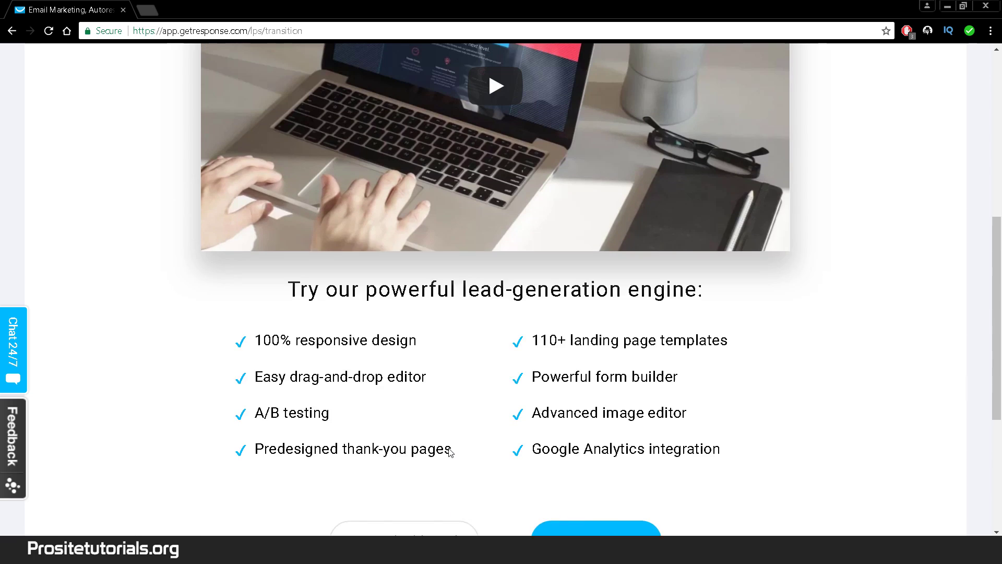
{"action": "scroll", "coordinate": [449, 351], "scroll_direction": "up", "scroll_amount": 6}
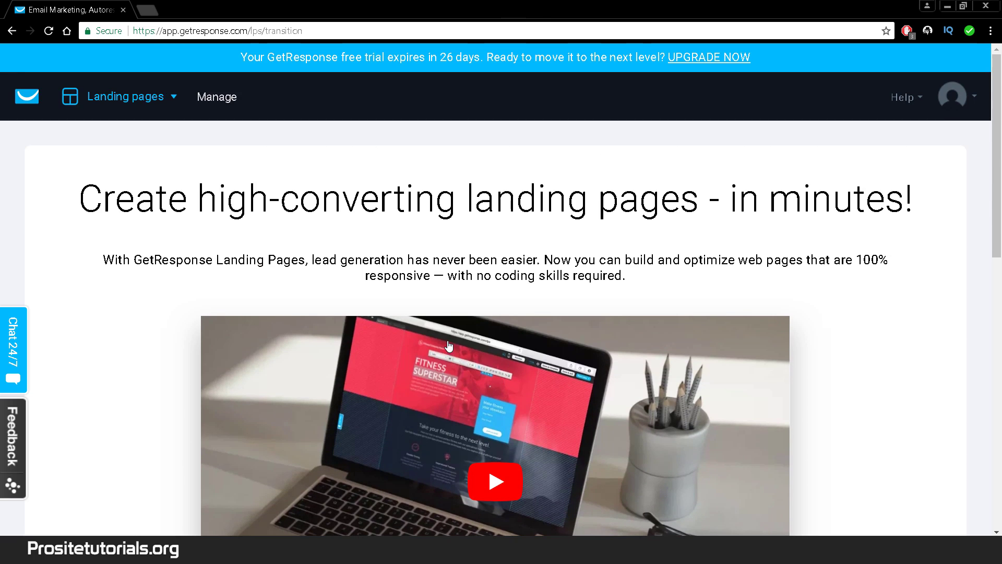
Start creating a new landing page from the lead-generation introduction.
{"action": "scroll", "coordinate": [449, 346], "scroll_direction": "down", "scroll_amount": 4}
{"action": "scroll", "coordinate": [449, 344], "scroll_direction": "down", "scroll_amount": 2}
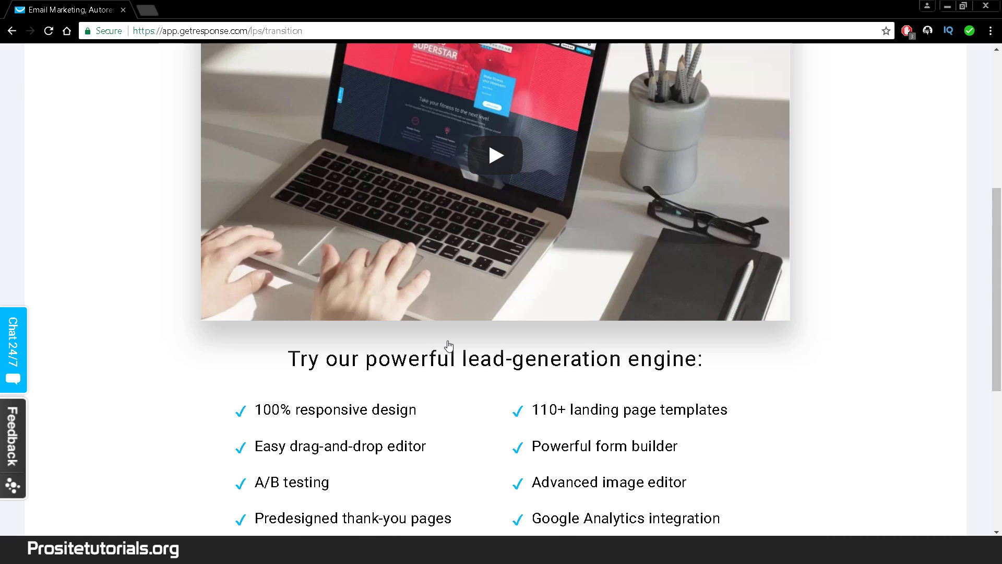
{"action": "scroll", "coordinate": [447, 340], "scroll_direction": "down", "scroll_amount": 2}
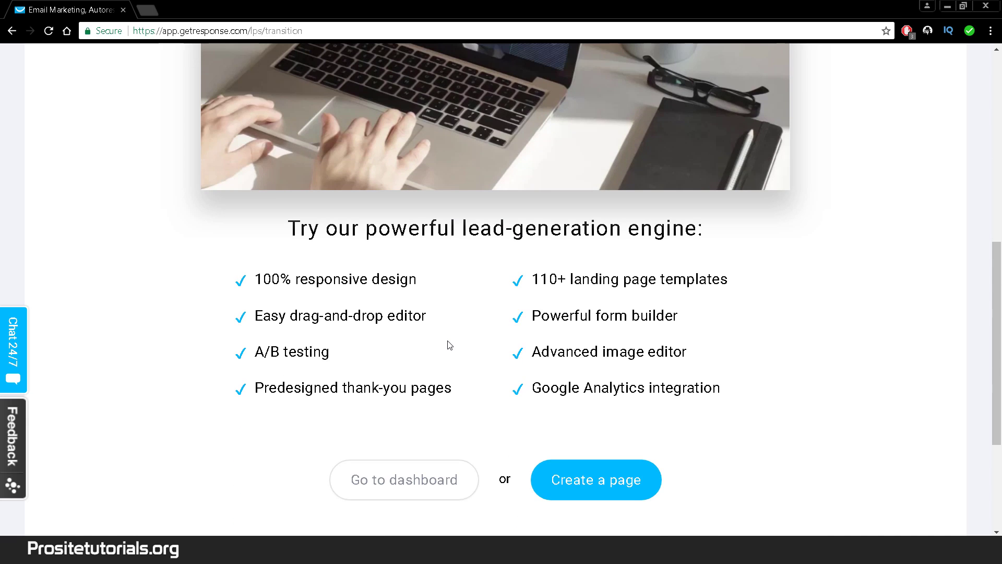
{"action": "left_click", "coordinate": [598, 481]}
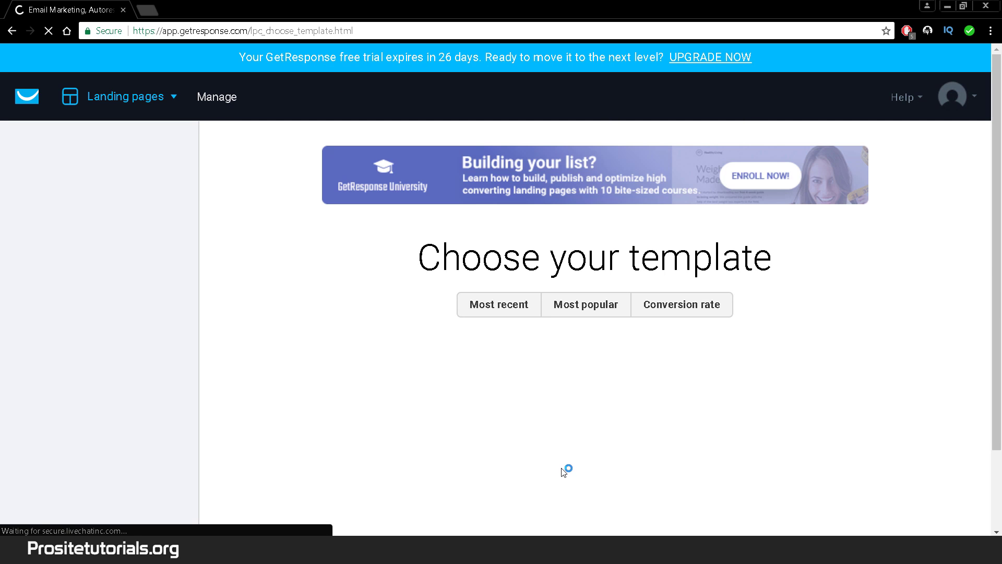
Browse the most recent landing page templates, then filter them to Opt-in Pages.
{"action": "scroll", "coordinate": [562, 468], "scroll_direction": "down", "scroll_amount": 3}
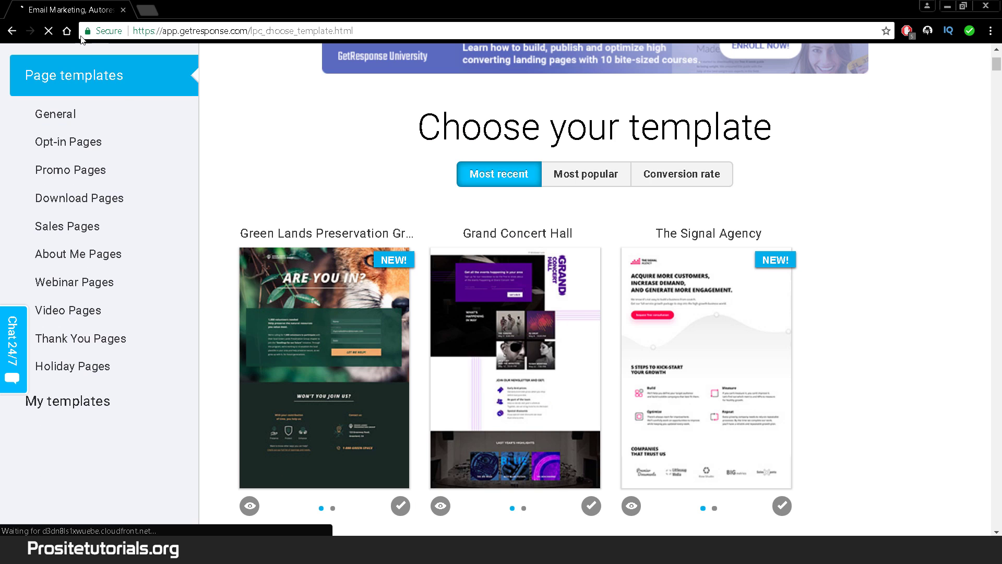
{"action": "scroll", "coordinate": [612, 383], "scroll_direction": "down", "scroll_amount": 10}
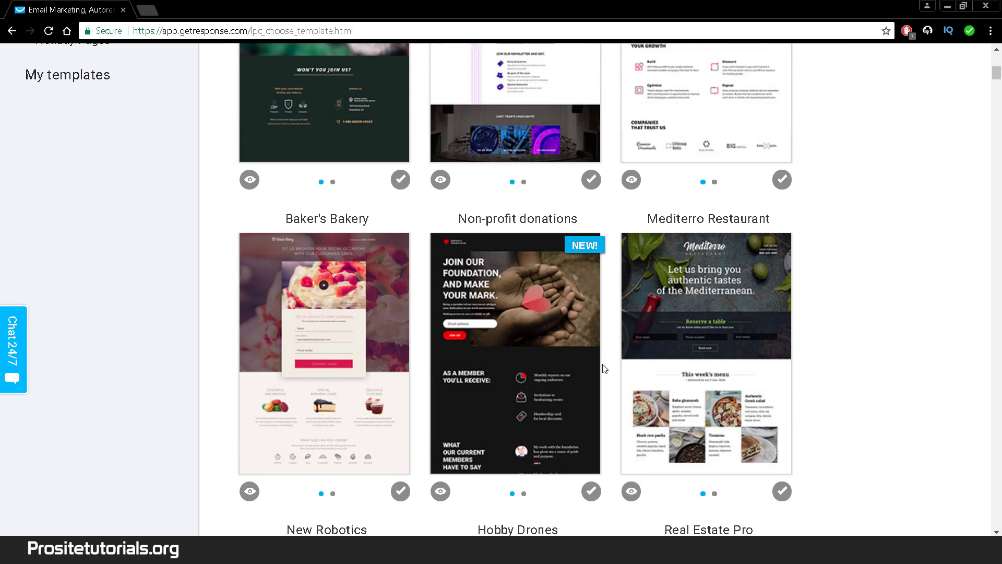
{"action": "scroll", "coordinate": [602, 370], "scroll_direction": "down", "scroll_amount": 3}
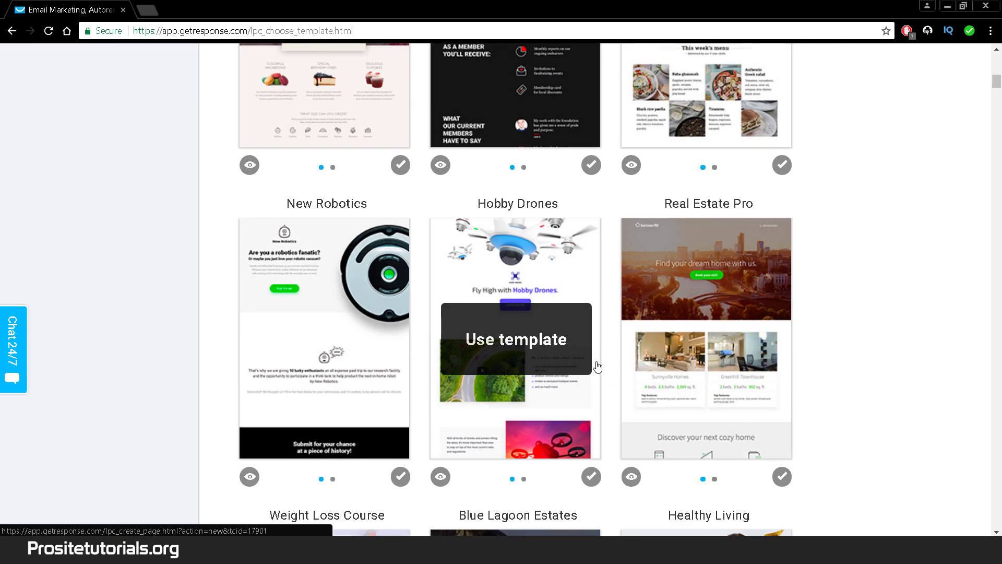
{"action": "scroll", "coordinate": [575, 369], "scroll_direction": "down", "scroll_amount": 9}
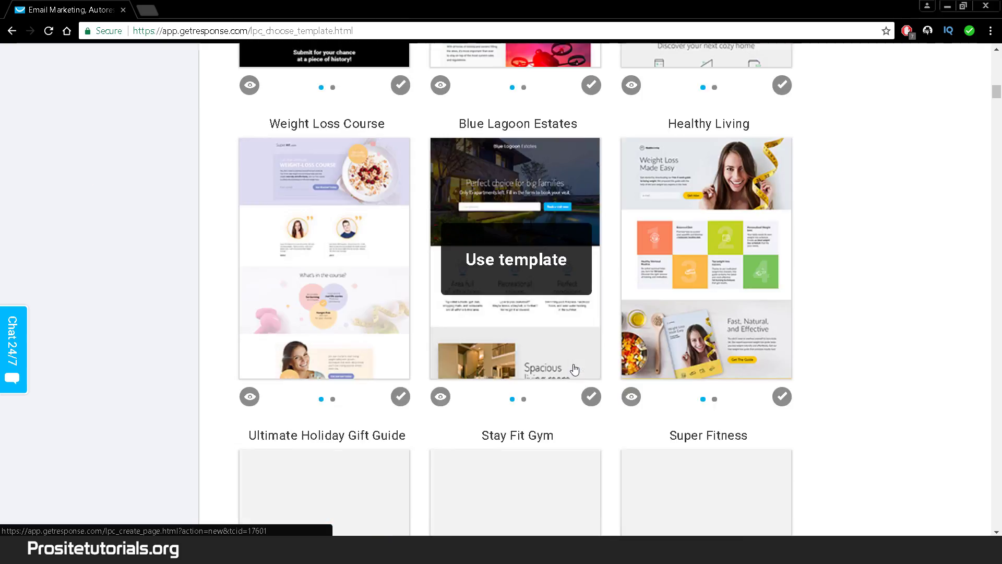
{"action": "scroll", "coordinate": [575, 369], "scroll_direction": "up", "scroll_amount": 9}
{"action": "scroll", "coordinate": [575, 369], "scroll_direction": "up", "scroll_amount": 13}
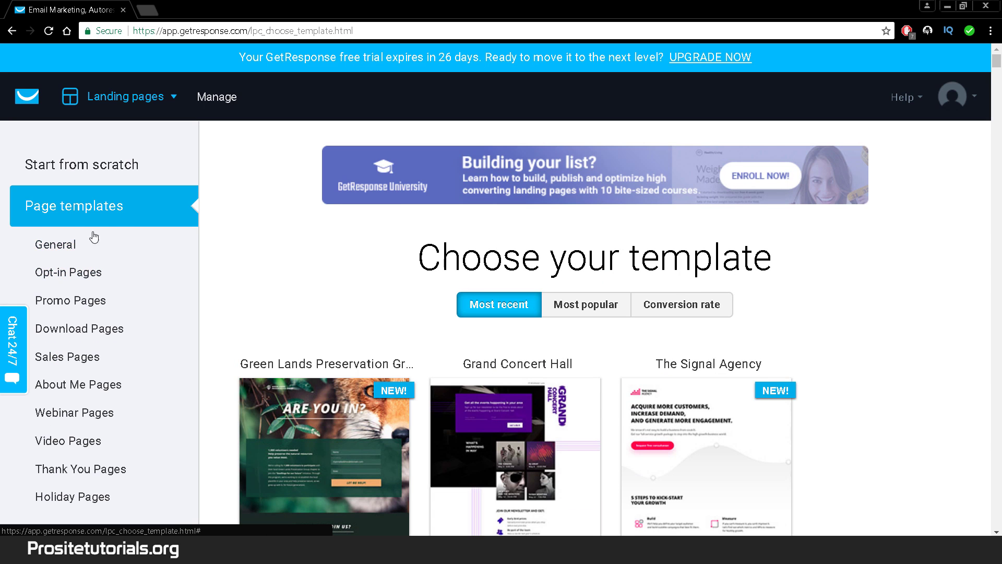
{"action": "left_click", "coordinate": [76, 276]}
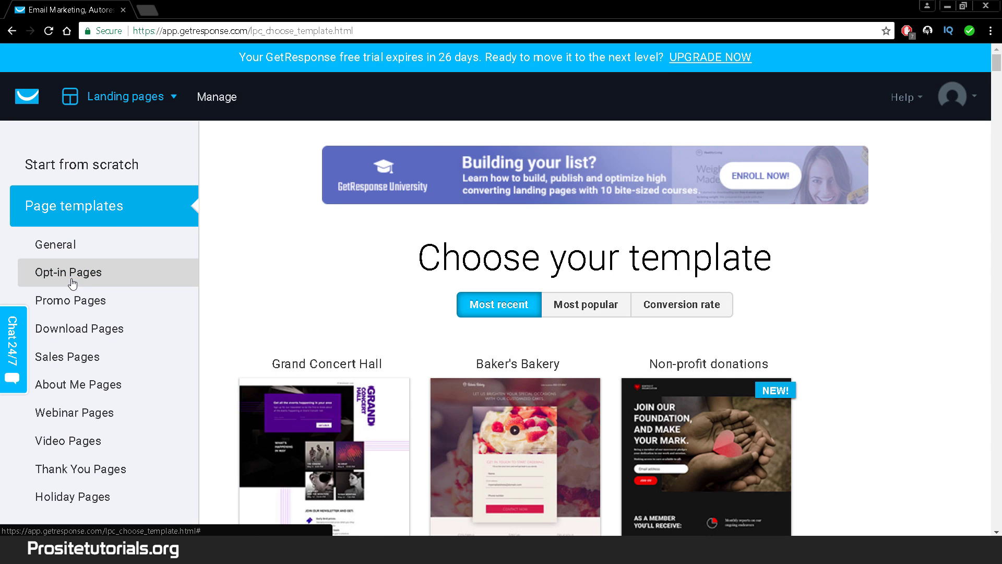
Find the Healthy Living template among the opt-in pages and open it for editing.
{"action": "scroll", "coordinate": [277, 330], "scroll_direction": "down", "scroll_amount": 4}
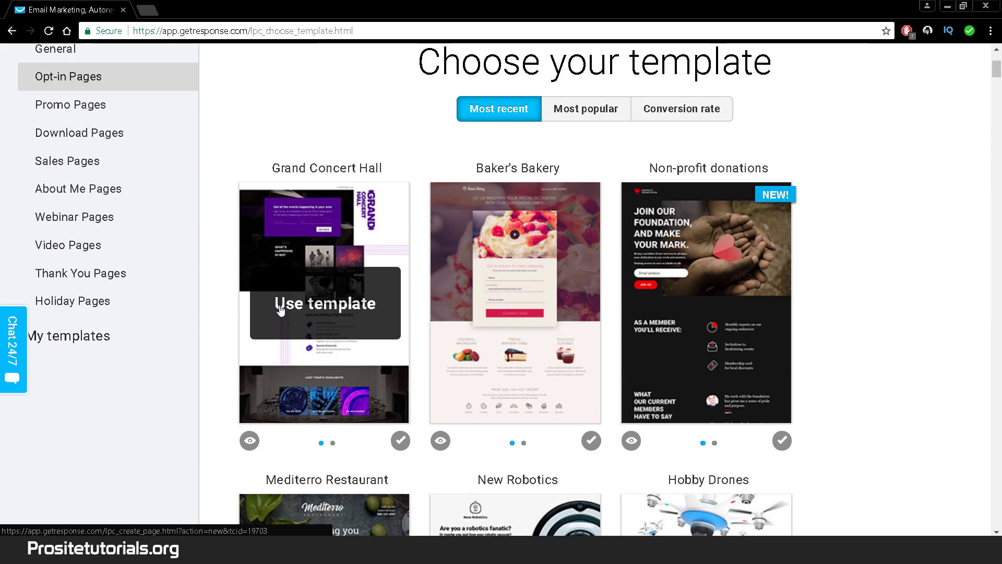
{"action": "scroll", "coordinate": [281, 309], "scroll_direction": "down", "scroll_amount": 6}
{"action": "scroll", "coordinate": [282, 309], "scroll_direction": "down", "scroll_amount": 8}
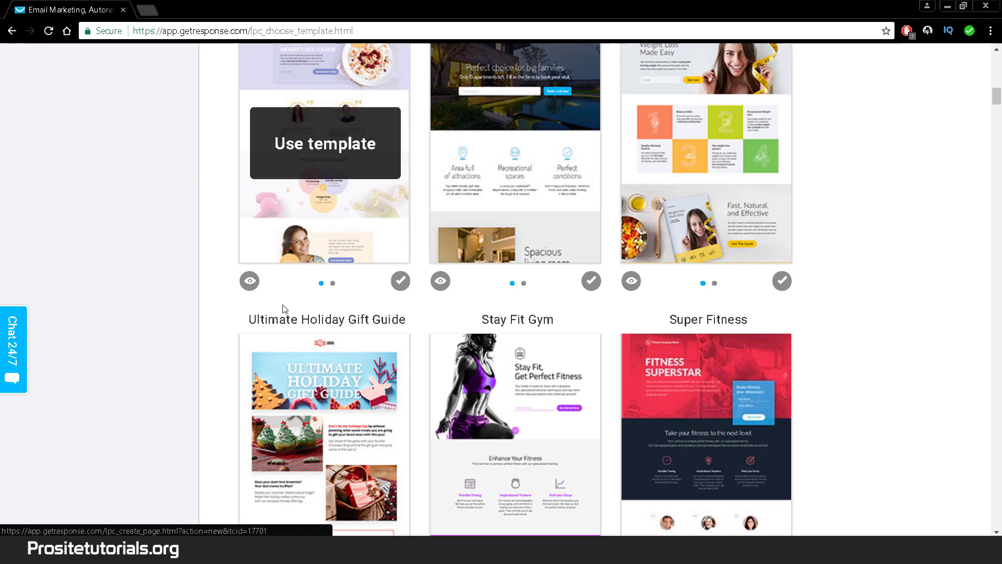
{"action": "scroll", "coordinate": [745, 172], "scroll_direction": "up", "scroll_amount": 1}
{"action": "scroll", "coordinate": [745, 173], "scroll_direction": "up", "scroll_amount": 1}
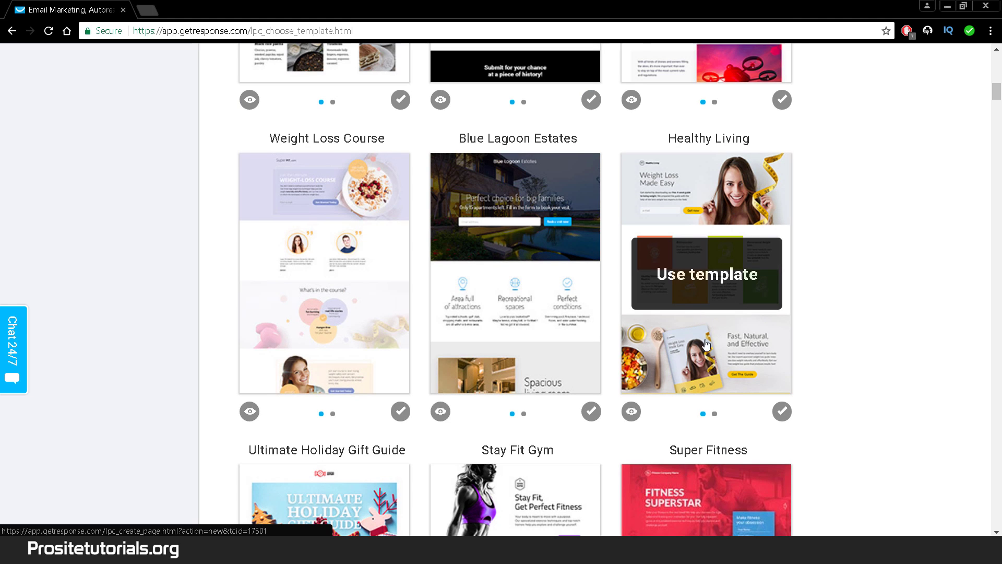
{"action": "left_click", "coordinate": [701, 277]}
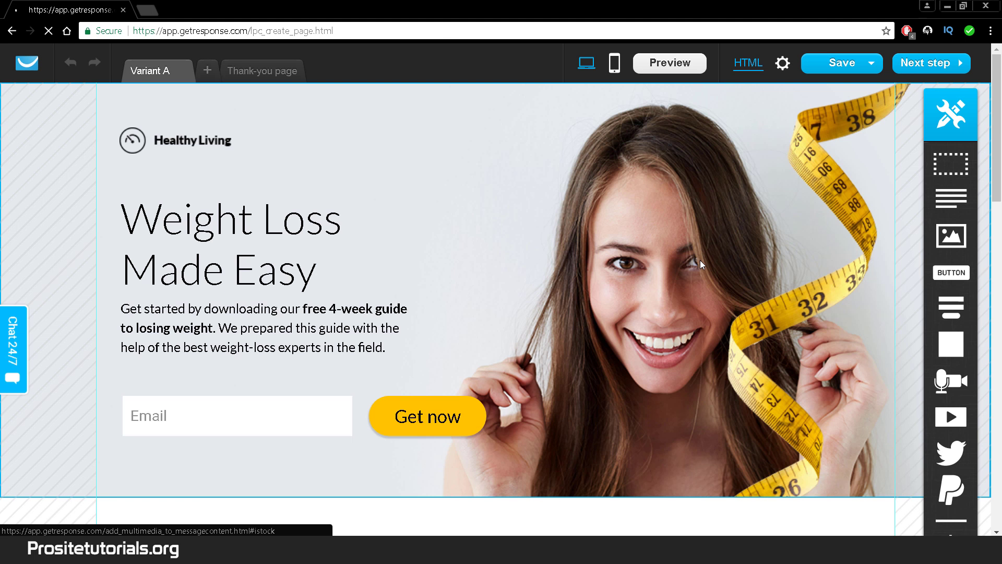
Examine the Healthy Living page layout, from the header email form through the numbered benefit tiles to the footer.
{"action": "scroll", "coordinate": [744, 308], "scroll_direction": "down", "scroll_amount": 1}
{"action": "scroll", "coordinate": [679, 293], "scroll_direction": "down", "scroll_amount": 2}
{"action": "scroll", "coordinate": [350, 282], "scroll_direction": "down", "scroll_amount": 9}
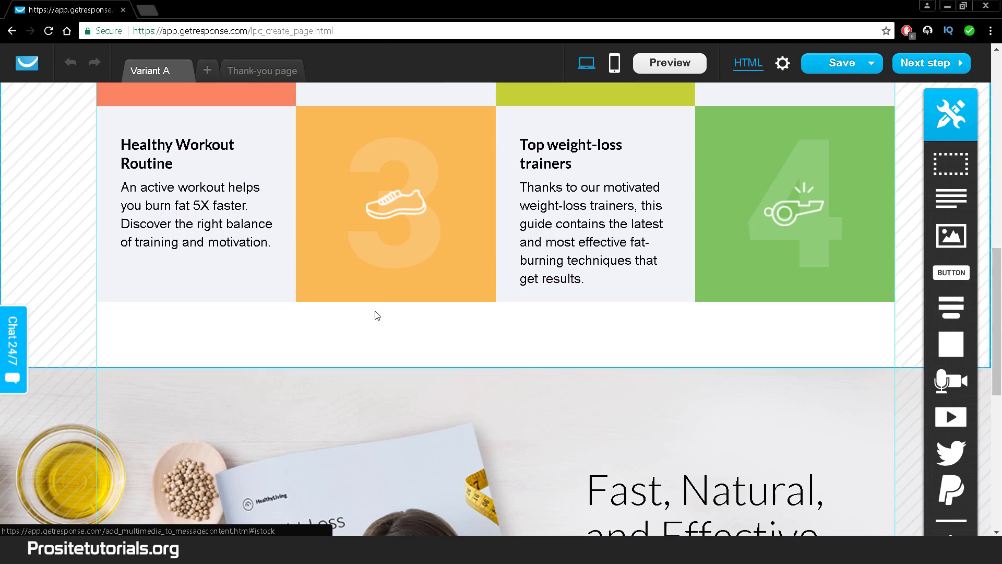
{"action": "scroll", "coordinate": [376, 314], "scroll_direction": "down", "scroll_amount": 5}
{"action": "scroll", "coordinate": [375, 294], "scroll_direction": "down", "scroll_amount": 2}
{"action": "scroll", "coordinate": [413, 292], "scroll_direction": "up", "scroll_amount": 7}
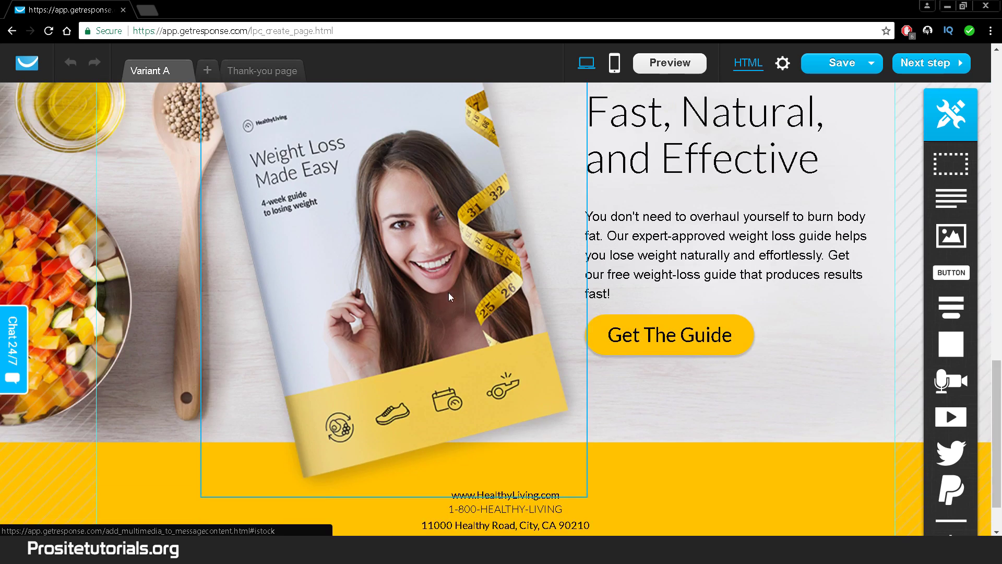
{"action": "scroll", "coordinate": [444, 108], "scroll_direction": "up", "scroll_amount": 10}
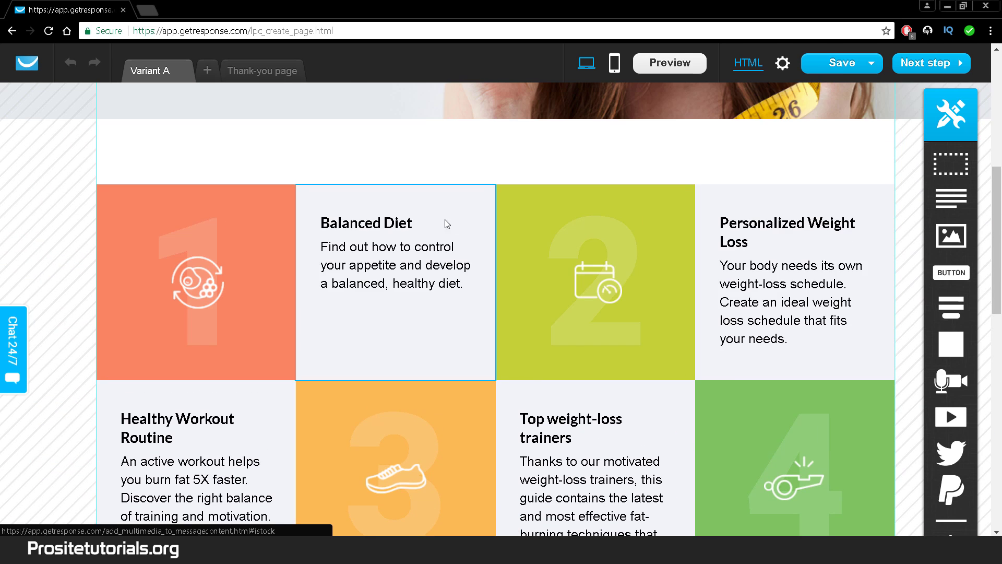
{"action": "scroll", "coordinate": [464, 191], "scroll_direction": "up", "scroll_amount": 1}
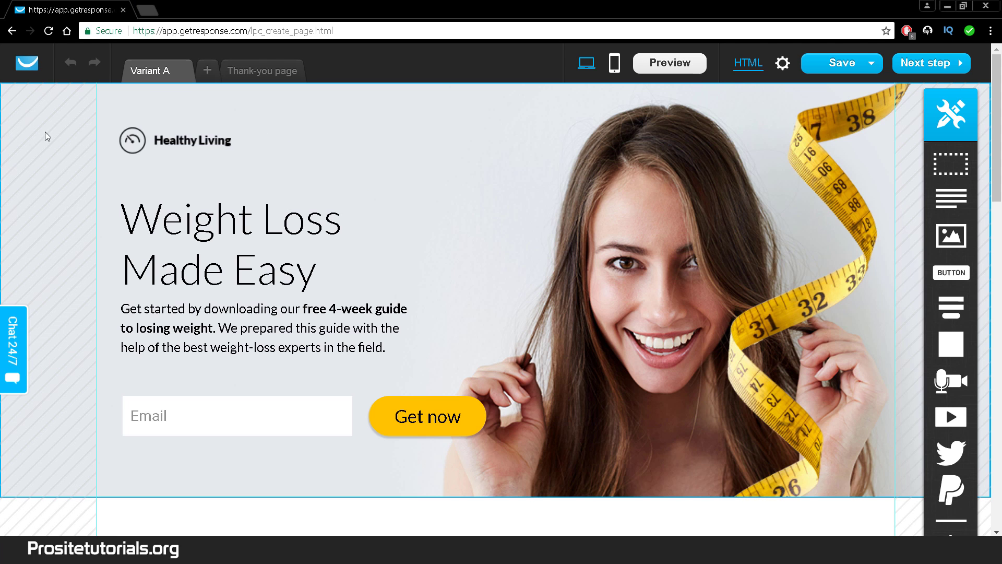
{"action": "scroll", "coordinate": [58, 225], "scroll_direction": "down", "scroll_amount": 1}
{"action": "scroll", "coordinate": [519, 291], "scroll_direction": "down", "scroll_amount": 6}
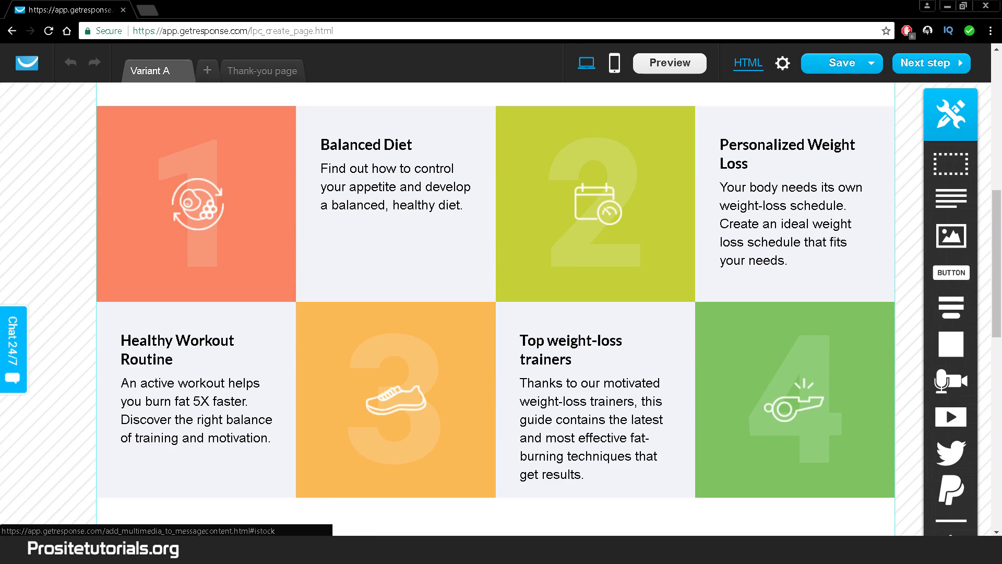
{"action": "scroll", "coordinate": [501, 456], "scroll_direction": "down", "scroll_amount": 10}
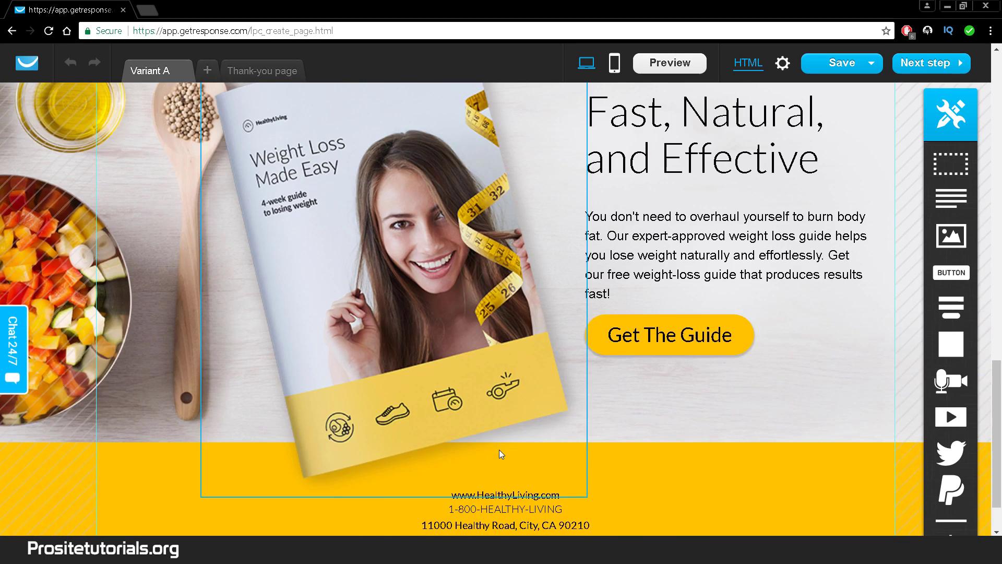
{"action": "scroll", "coordinate": [501, 454], "scroll_direction": "up", "scroll_amount": 17}
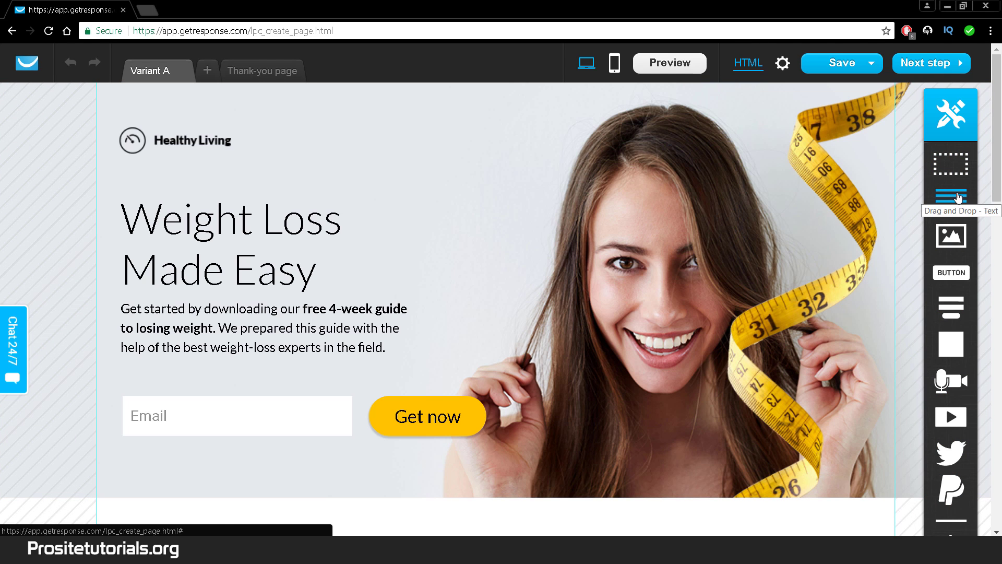
Try placing a text block, an image and a button in the header section, deleting each one.
{"action": "left_click_drag", "start_coordinate": [959, 197], "coordinate": [475, 165]}
{"action": "left_click", "coordinate": [607, 147]}
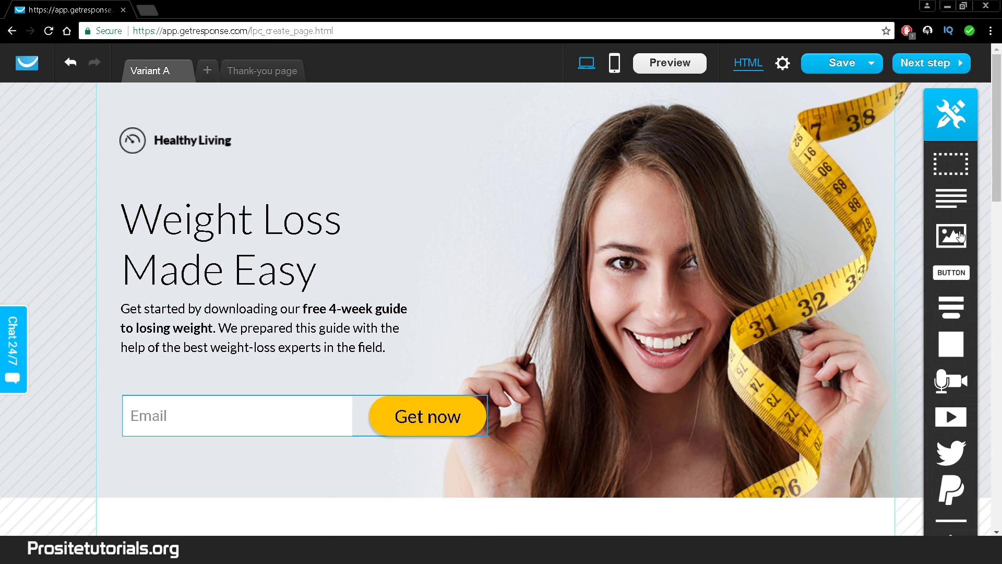
{"action": "left_click_drag", "start_coordinate": [961, 236], "coordinate": [606, 186]}
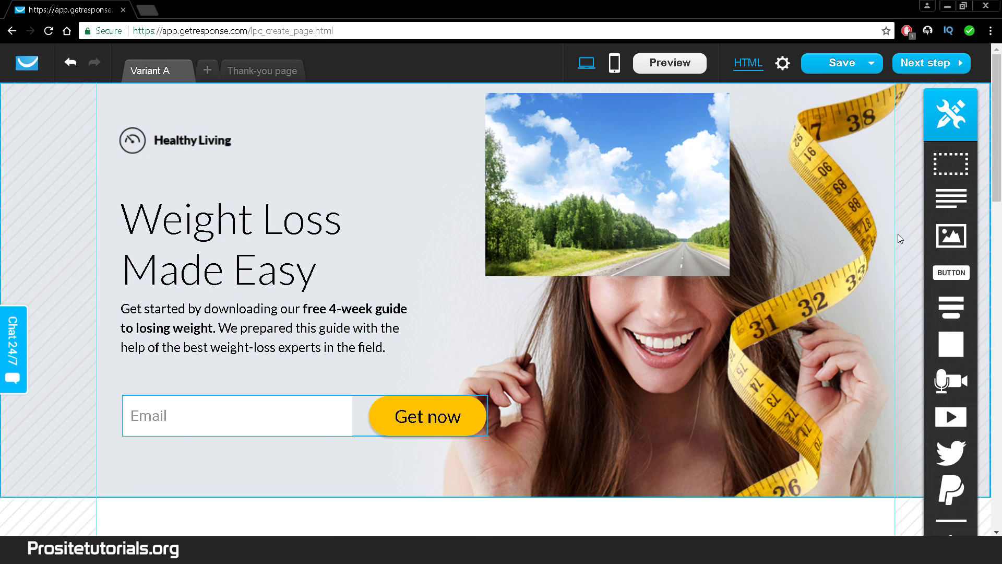
{"action": "left_click", "coordinate": [688, 188]}
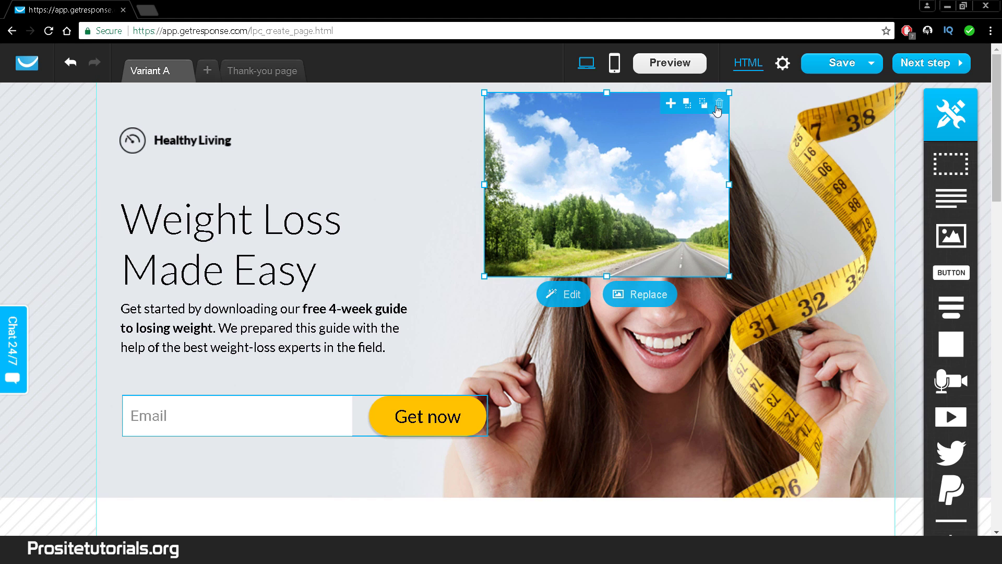
{"action": "left_click", "coordinate": [718, 109]}
{"action": "left_click_drag", "start_coordinate": [940, 276], "coordinate": [586, 156]}
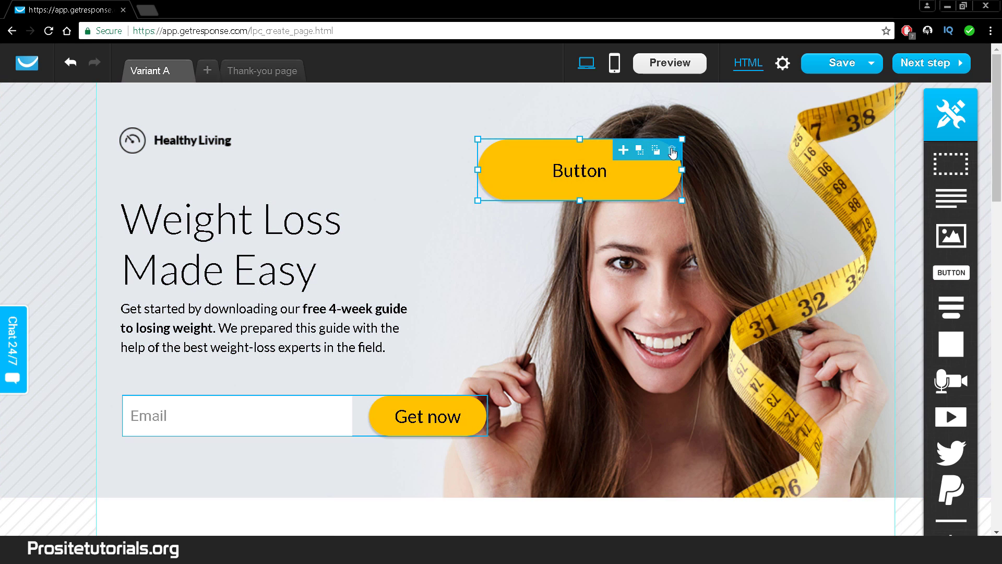
{"action": "left_click", "coordinate": [672, 152]}
{"action": "scroll", "coordinate": [509, 360], "scroll_direction": "down", "scroll_amount": 1}
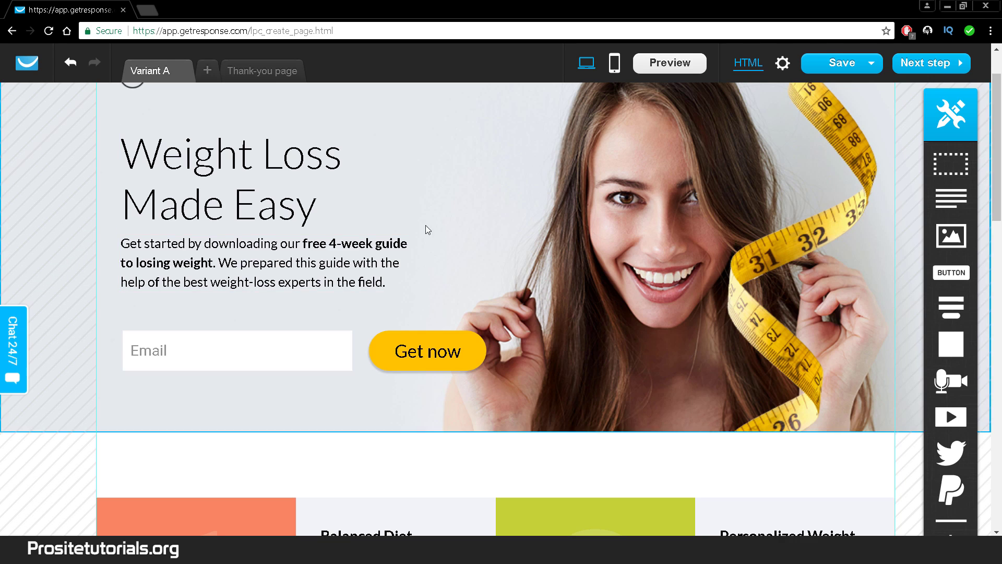
{"action": "scroll", "coordinate": [80, 136], "scroll_direction": "up", "scroll_amount": 1}
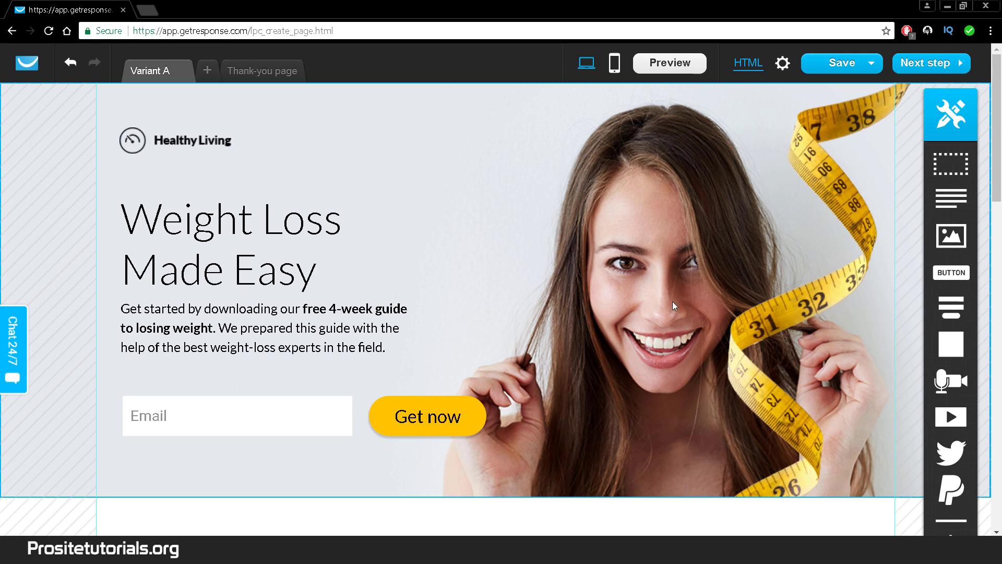
{"action": "scroll", "coordinate": [396, 318], "scroll_direction": "down", "scroll_amount": 1}
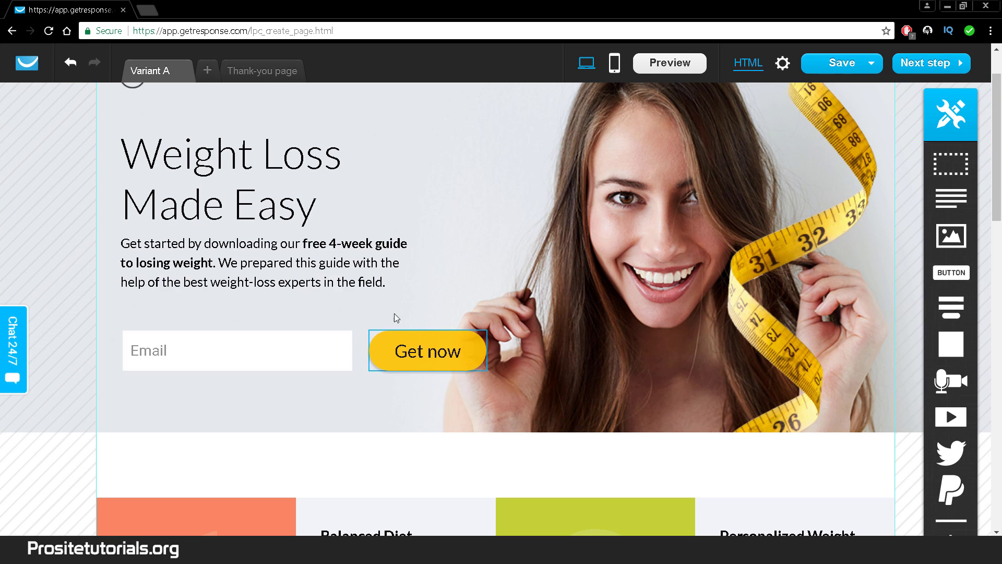
{"action": "scroll", "coordinate": [352, 284], "scroll_direction": "up", "scroll_amount": 1}
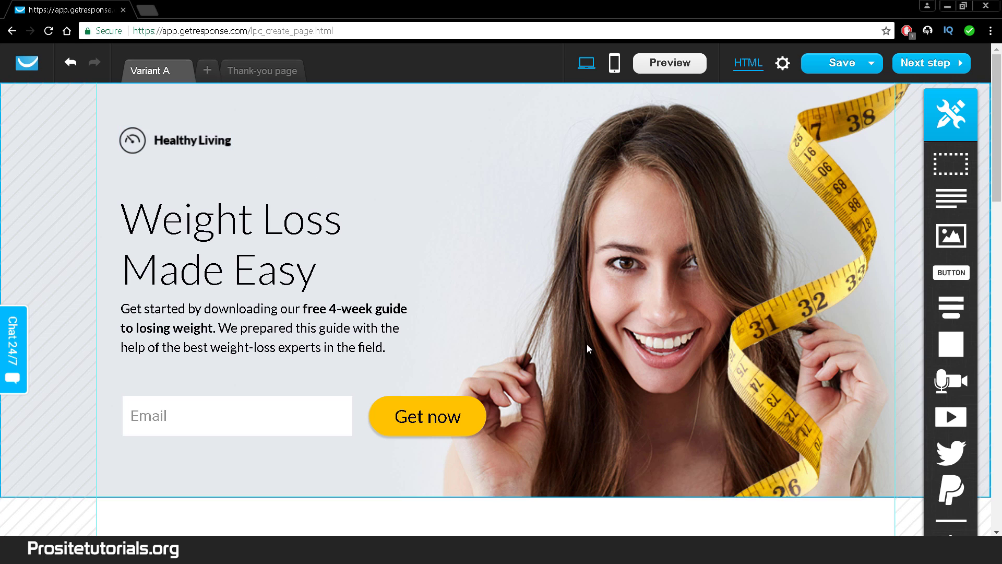
Examine the landing page's benefit tiles, guide offer and footer, along with the available social sharing buttons.
{"action": "scroll", "coordinate": [631, 270], "scroll_direction": "down", "scroll_amount": 1}
{"action": "scroll", "coordinate": [277, 188], "scroll_direction": "down", "scroll_amount": 6}
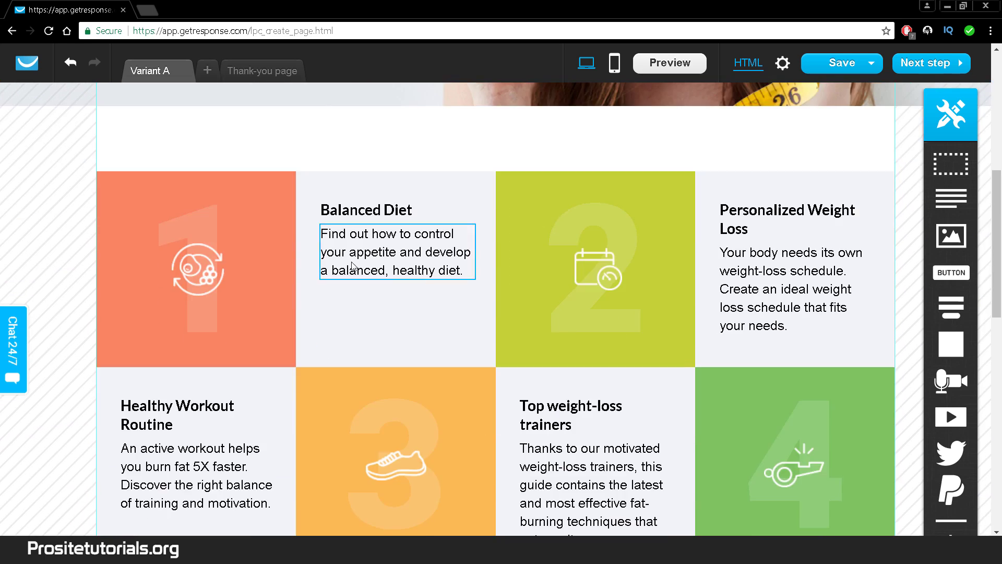
{"action": "scroll", "coordinate": [392, 274], "scroll_direction": "down", "scroll_amount": 10}
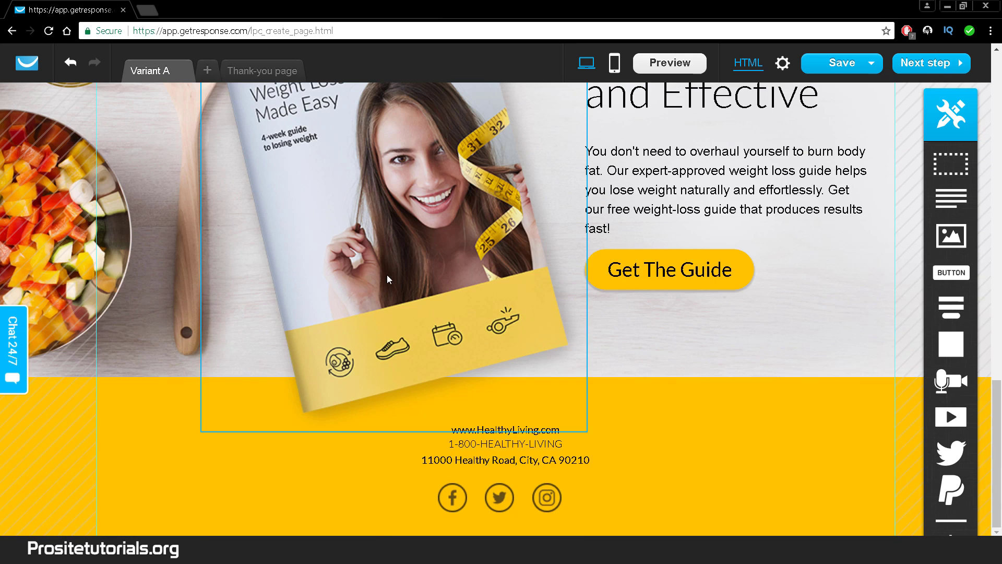
{"action": "scroll", "coordinate": [409, 251], "scroll_direction": "up", "scroll_amount": 6}
{"action": "scroll", "coordinate": [951, 396], "scroll_direction": "down", "scroll_amount": 3}
{"action": "mouse_move", "coordinate": [936, 443]}
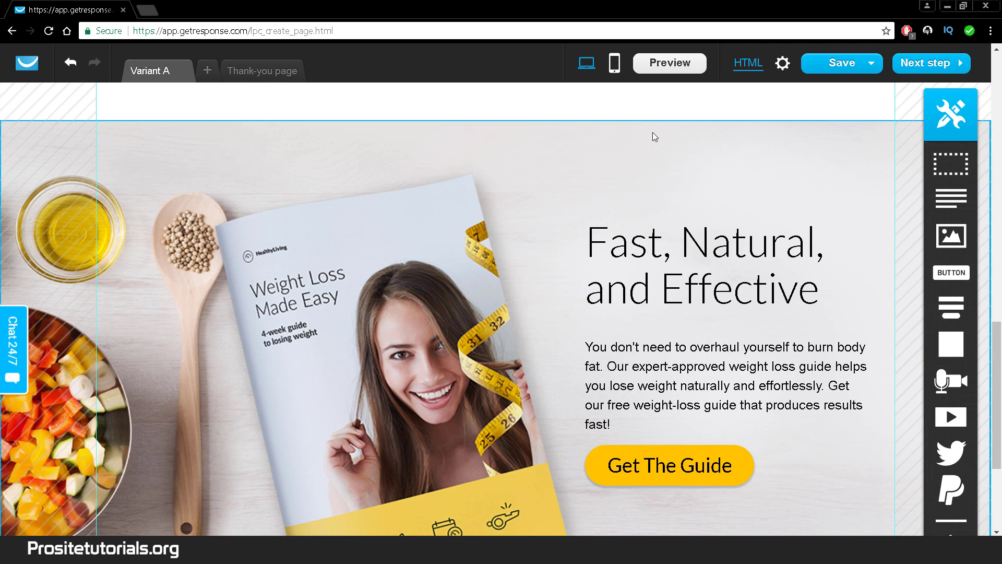
{"action": "scroll", "coordinate": [902, 442], "scroll_direction": "up", "scroll_amount": 3}
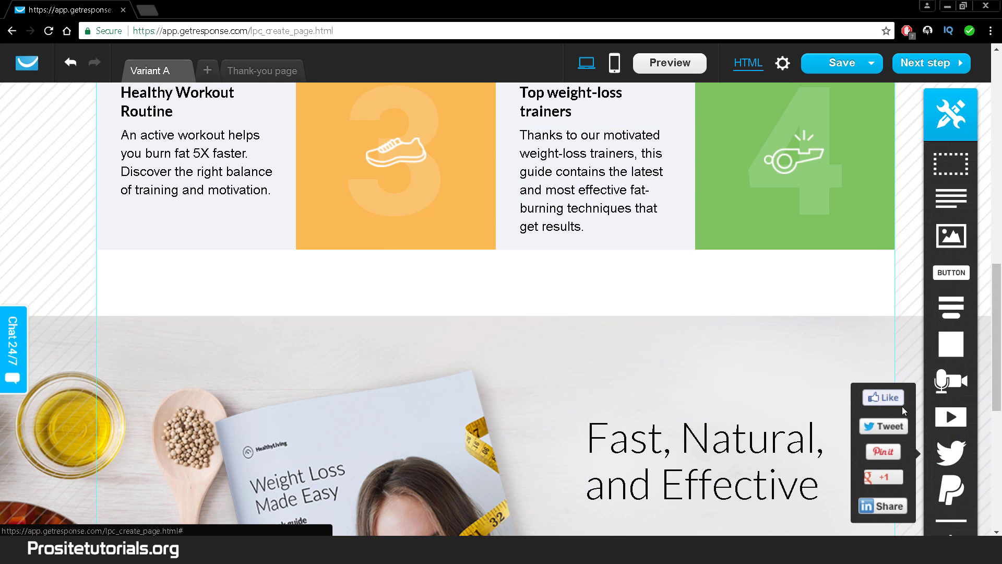
{"action": "scroll", "coordinate": [921, 379], "scroll_direction": "up", "scroll_amount": 2}
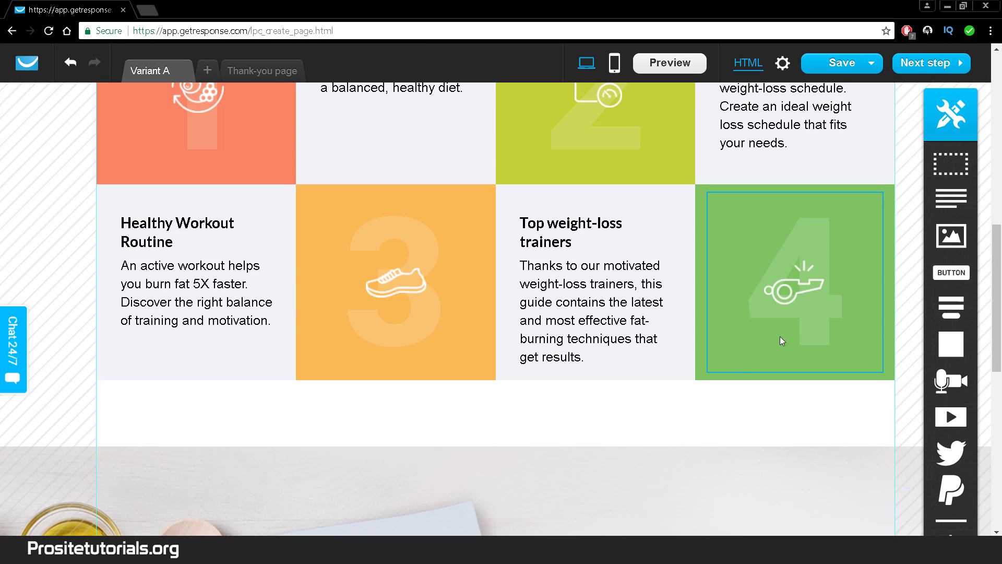
{"action": "scroll", "coordinate": [484, 239], "scroll_direction": "up", "scroll_amount": 1}
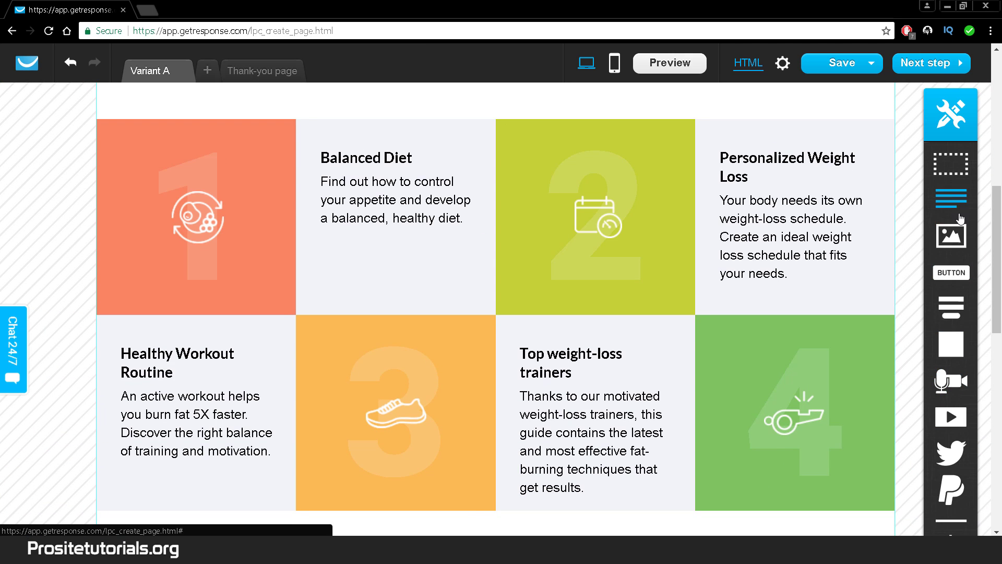
{"action": "scroll", "coordinate": [716, 200], "scroll_direction": "down", "scroll_amount": 5}
{"action": "scroll", "coordinate": [617, 255], "scroll_direction": "up", "scroll_amount": 6}
{"action": "scroll", "coordinate": [616, 250], "scroll_direction": "up", "scroll_amount": 7}
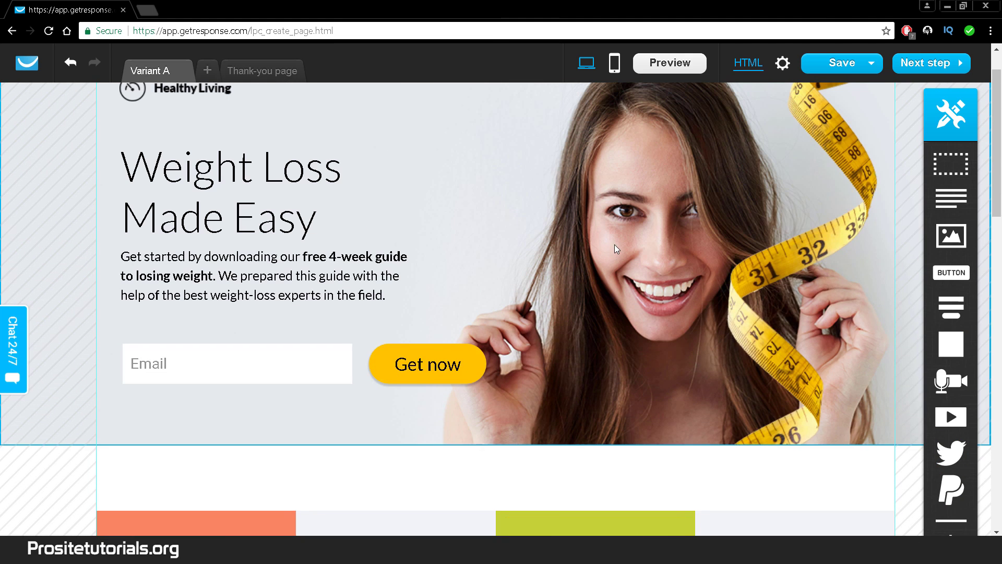
Compare the landing page's mobile and desktop layouts and preview the page.
{"action": "left_click", "coordinate": [614, 66]}
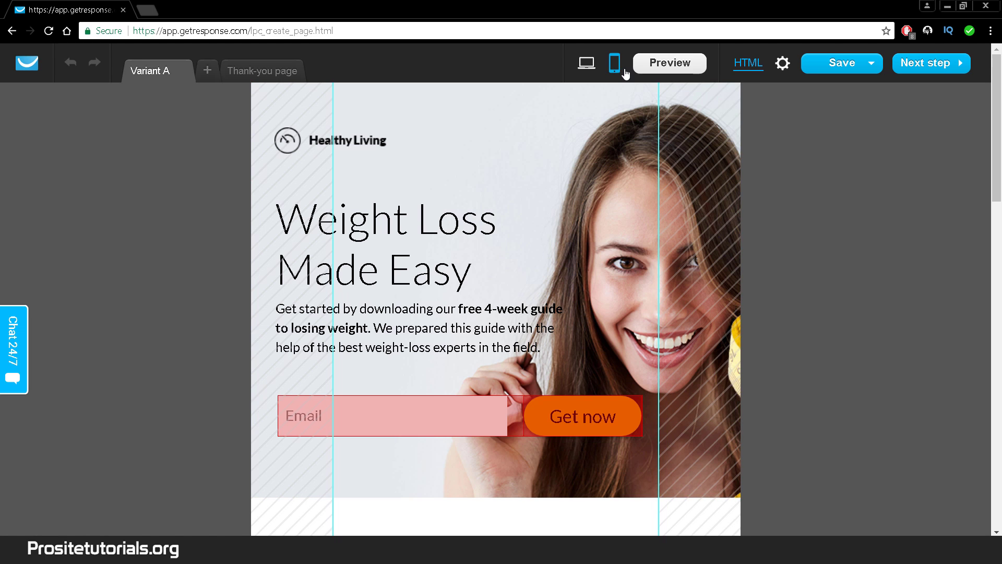
{"action": "left_click", "coordinate": [587, 63]}
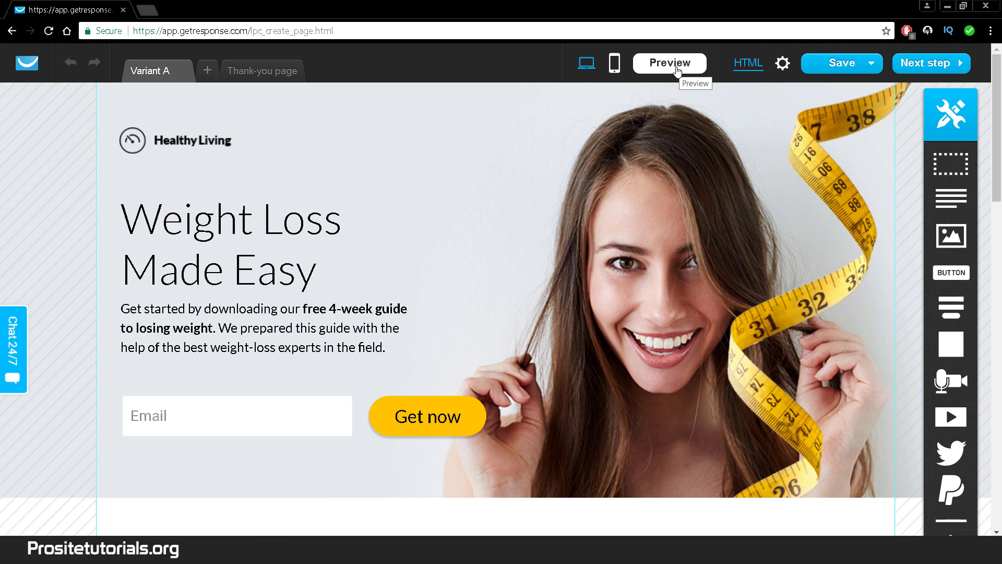
{"action": "left_click", "coordinate": [673, 68]}
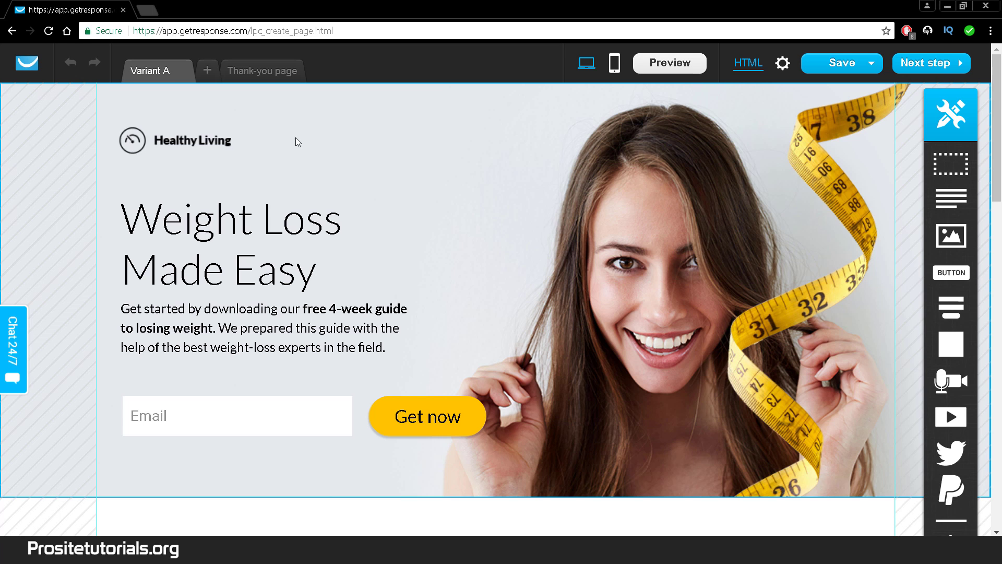
Proceed to the page settings without a mobile version and set both the page title and description to Healthy.
{"action": "left_click", "coordinate": [927, 63]}
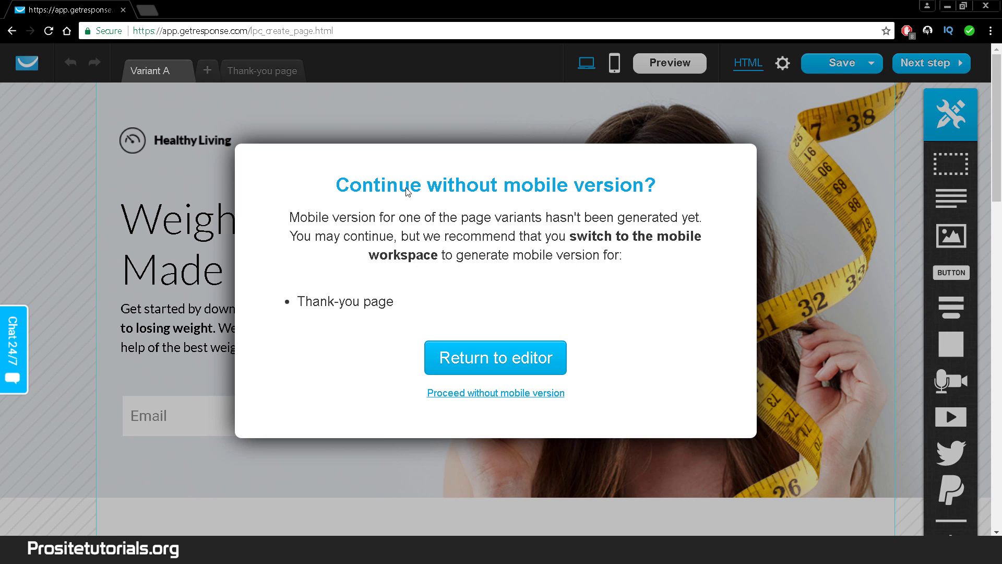
{"action": "left_click", "coordinate": [458, 395]}
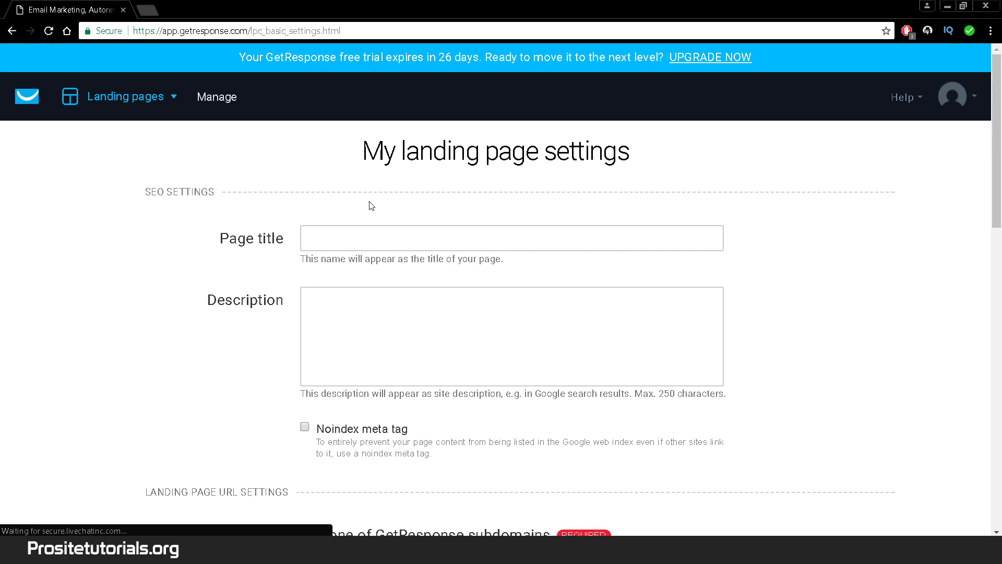
{"action": "left_click", "coordinate": [367, 248]}
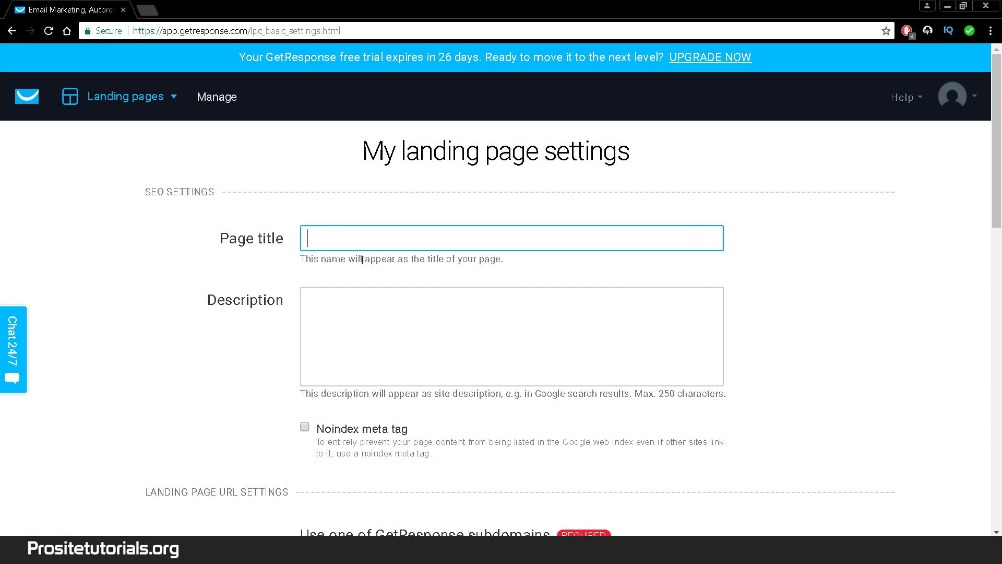
{"action": "type", "text": "Healthy"}
{"action": "double_click", "coordinate": [451, 243]}
{"action": "key", "text": "ctrl+c"}
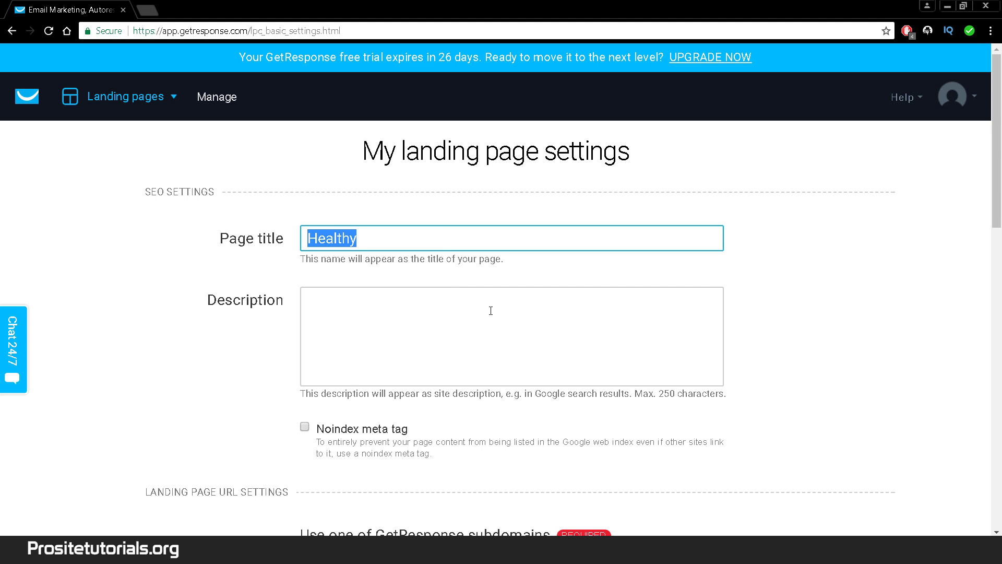
{"action": "left_click", "coordinate": [489, 311]}
{"action": "key", "text": "ctrl+v"}
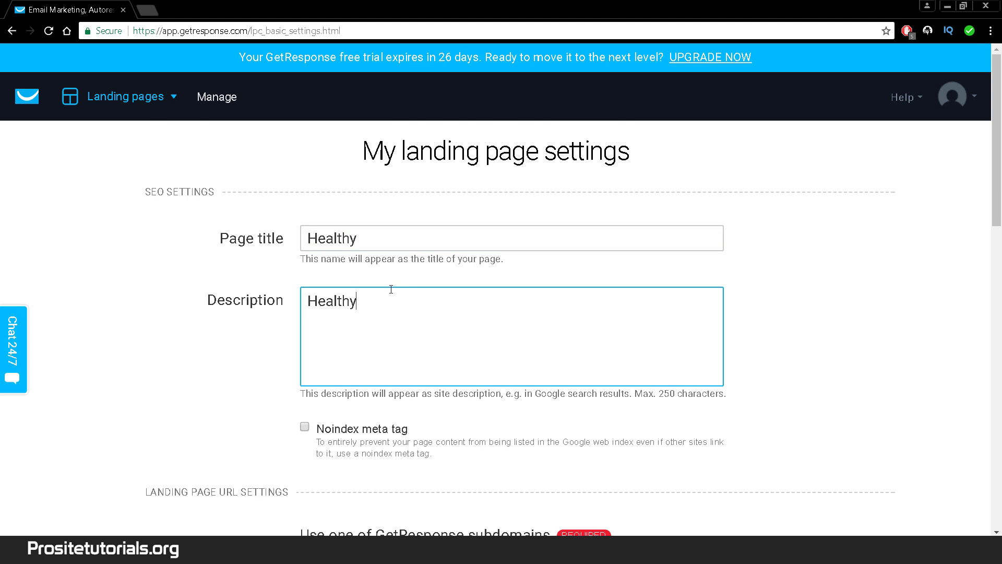
Set the landing page's GetResponse subdomain to healthy-demo on gr8.com.
{"action": "scroll", "coordinate": [478, 329], "scroll_direction": "down", "scroll_amount": 5}
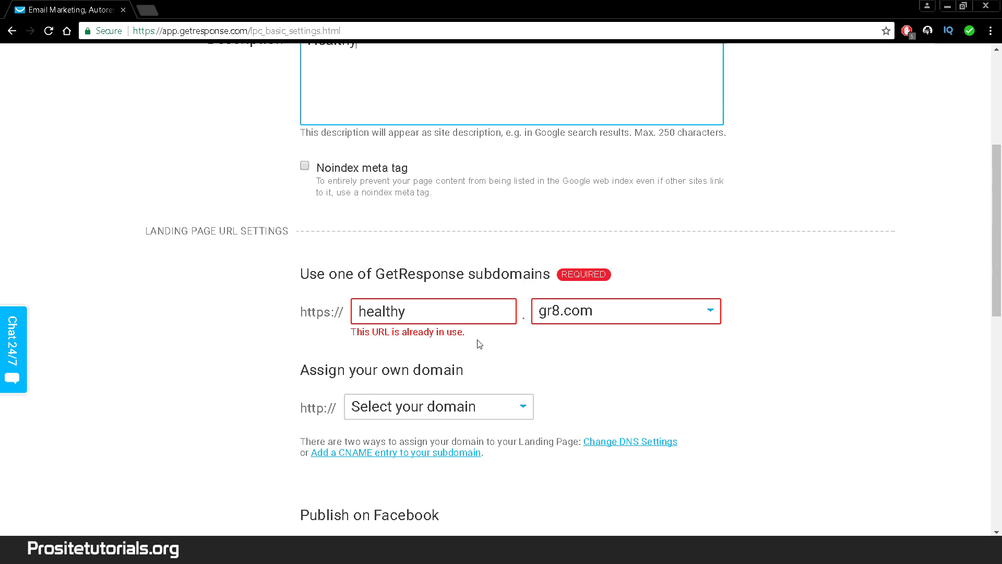
{"action": "left_click", "coordinate": [433, 309]}
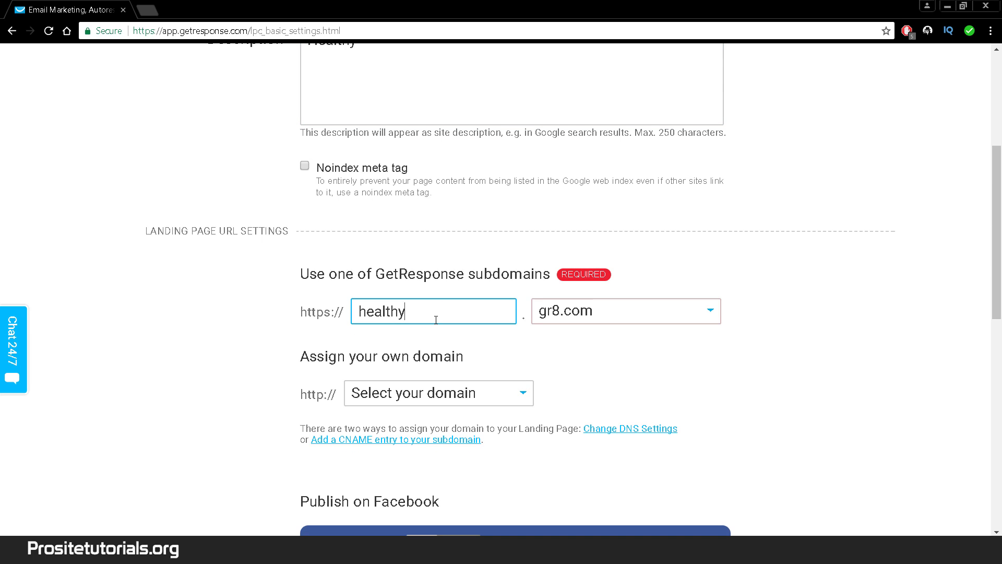
{"action": "type", "text": "01"}
{"action": "type", "text": "-demo"}
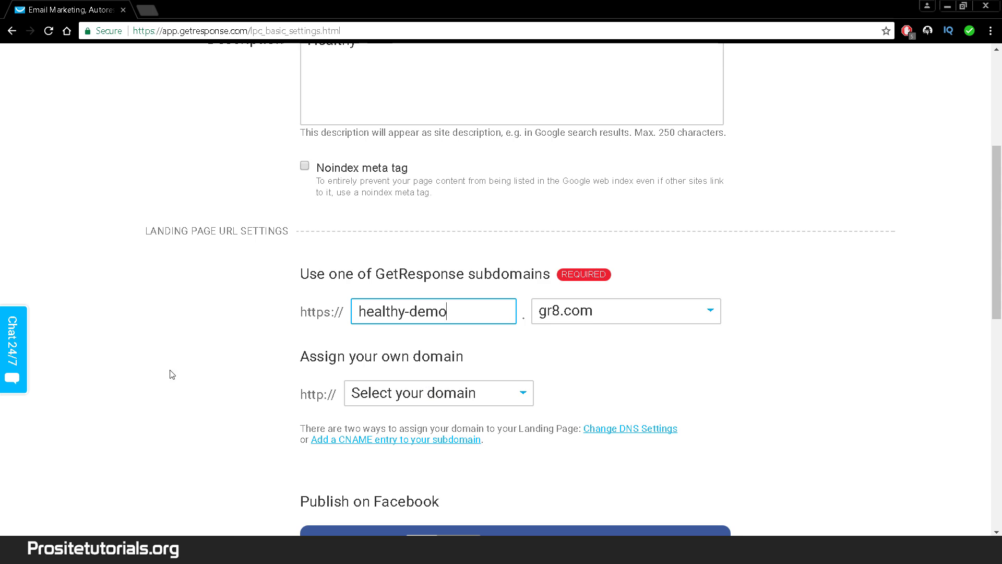
Assign the landing page's subscribers to the diet-fitness-demo list and add them into the cycle on day 0.
{"action": "scroll", "coordinate": [509, 465], "scroll_direction": "down", "scroll_amount": 3}
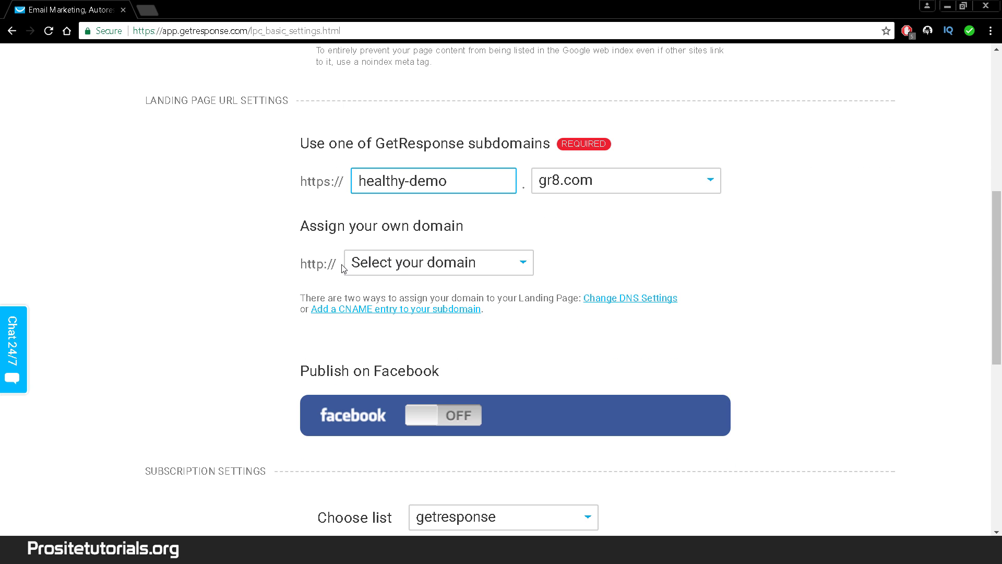
{"action": "scroll", "coordinate": [536, 443], "scroll_direction": "down", "scroll_amount": 3}
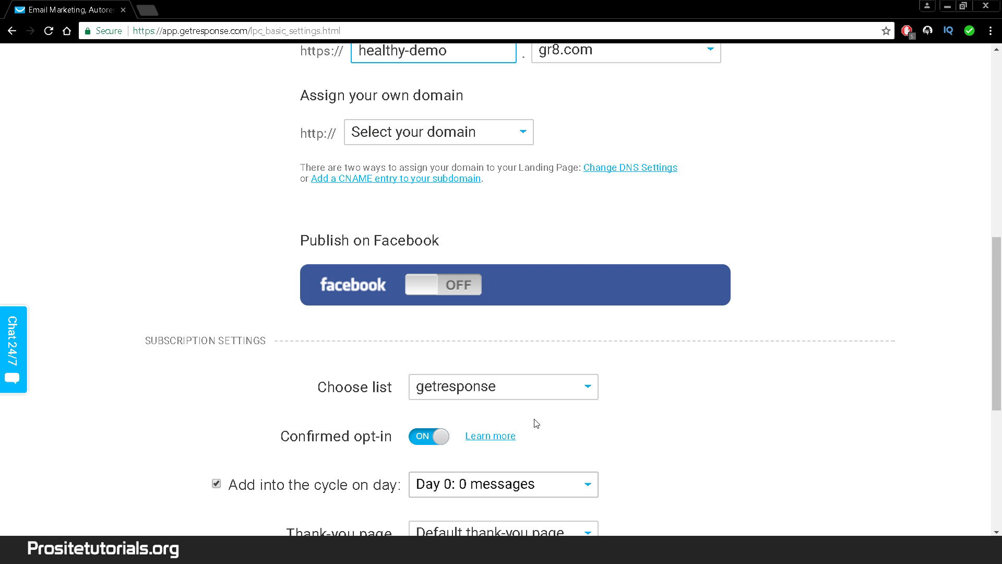
{"action": "scroll", "coordinate": [536, 420], "scroll_direction": "down", "scroll_amount": 2}
{"action": "scroll", "coordinate": [536, 417], "scroll_direction": "down", "scroll_amount": 2}
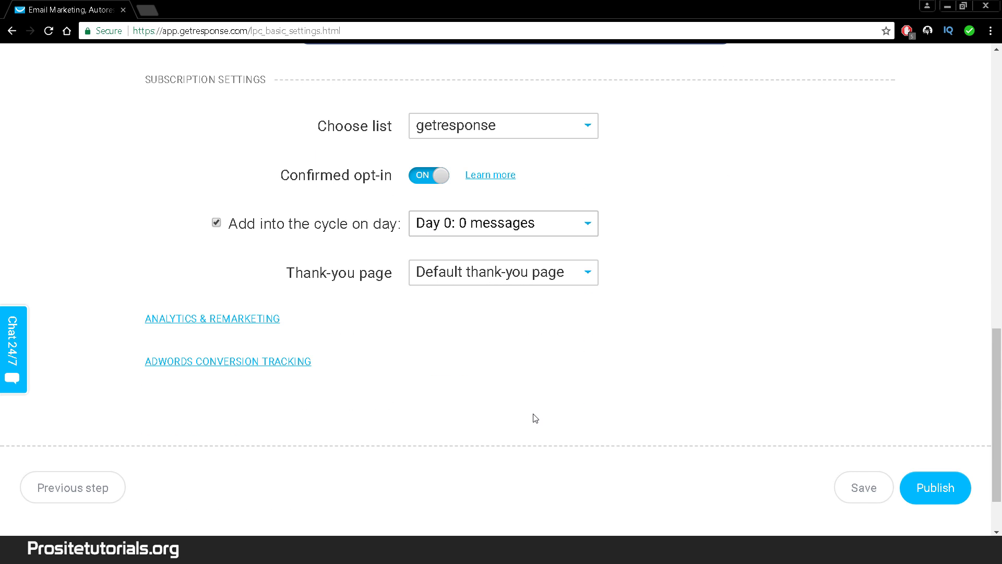
{"action": "scroll", "coordinate": [470, 272], "scroll_direction": "up", "scroll_amount": 1}
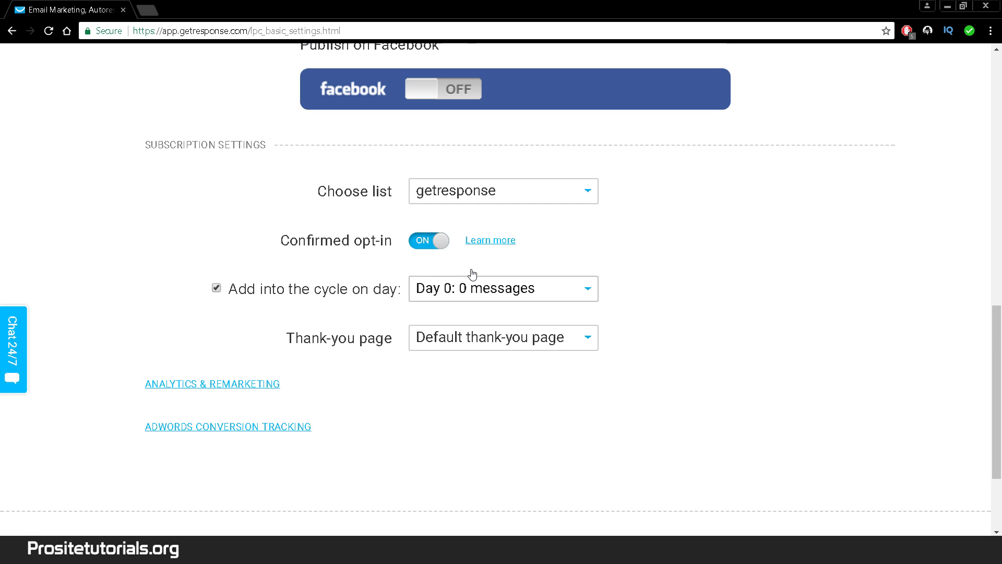
{"action": "left_click", "coordinate": [423, 192]}
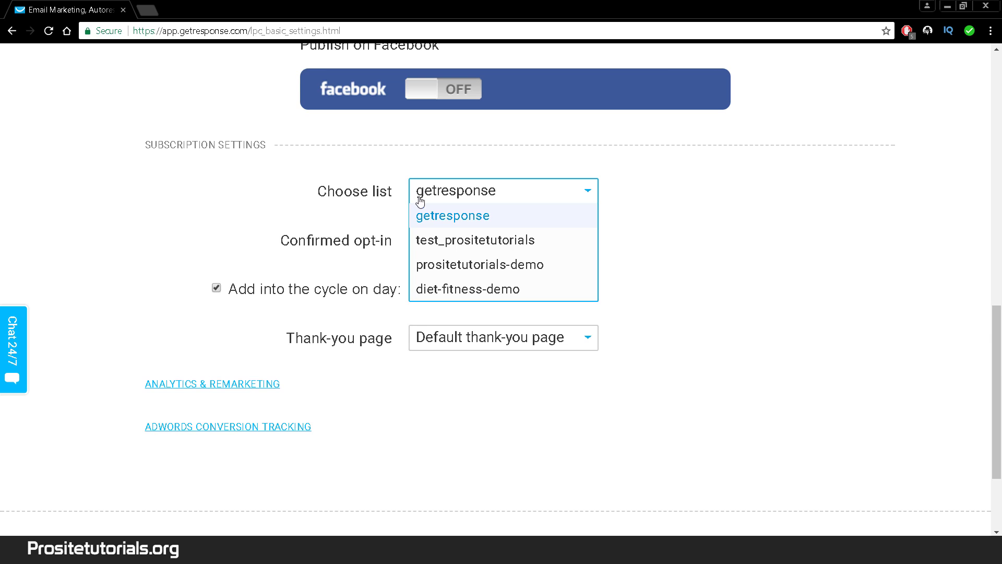
{"action": "left_click", "coordinate": [464, 295]}
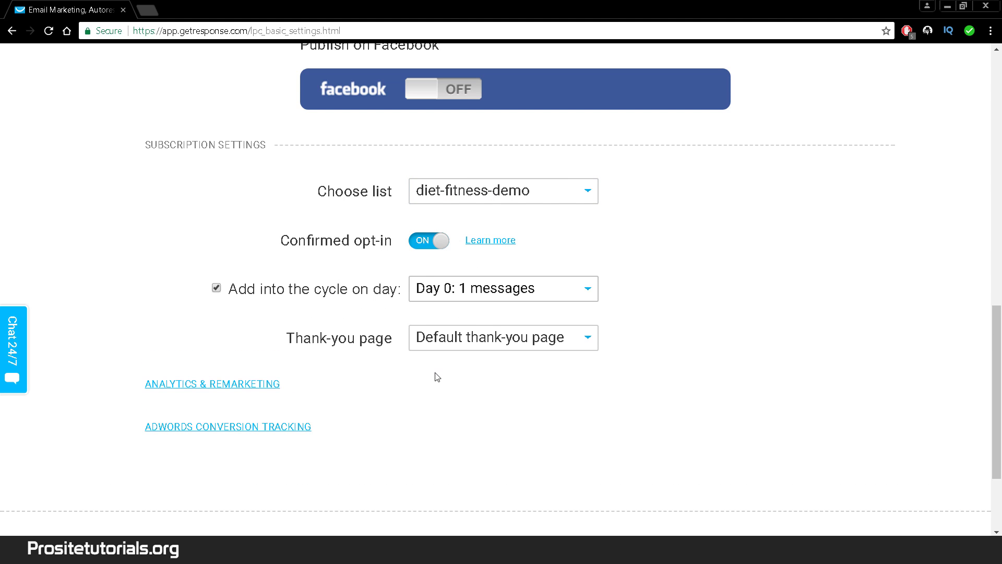
{"action": "left_click", "coordinate": [464, 296]}
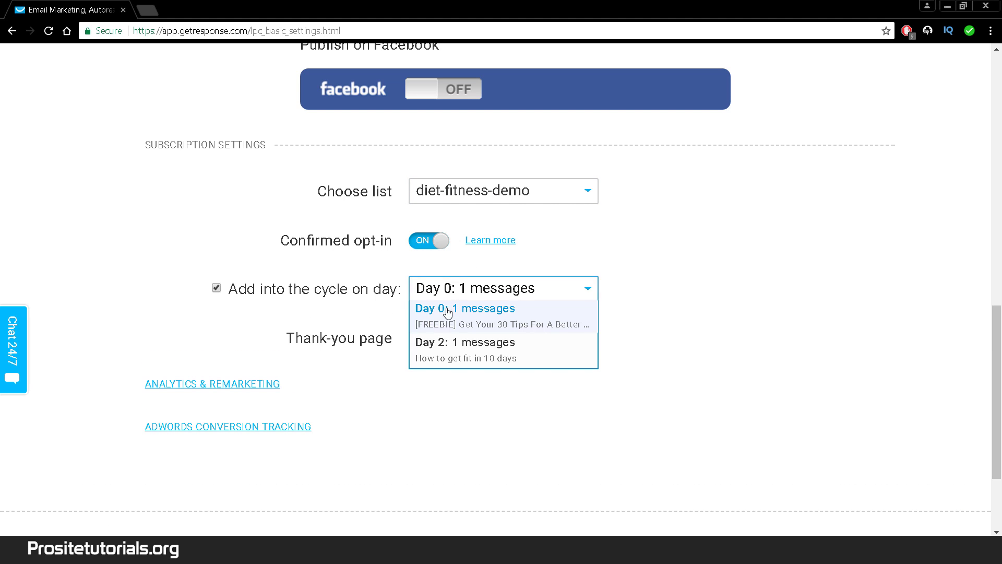
{"action": "left_click", "coordinate": [502, 316]}
Try the custom thank-you page option with its custom URL field, and switch back to the default thank-you page.
{"action": "left_click", "coordinate": [436, 347]}
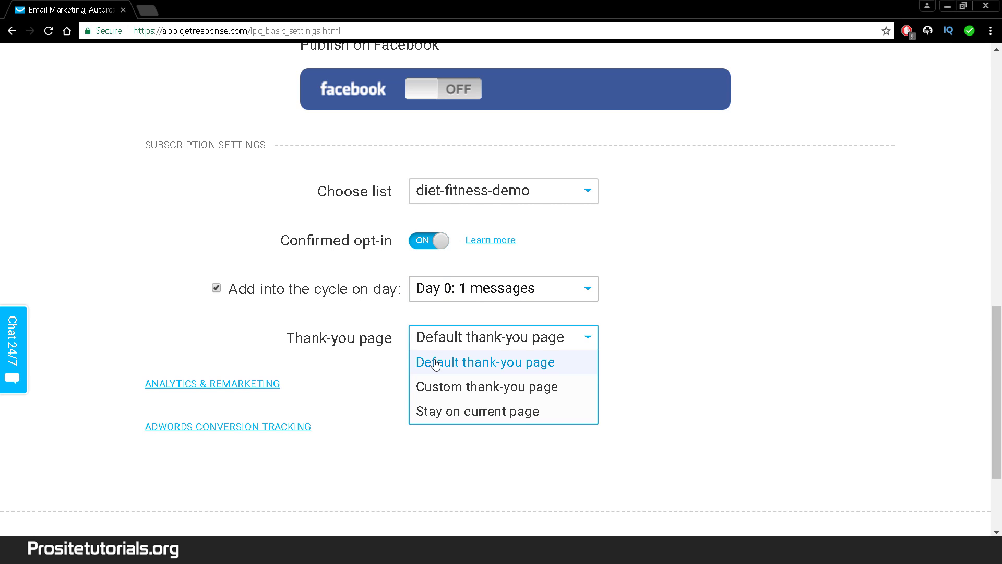
{"action": "left_click", "coordinate": [428, 393]}
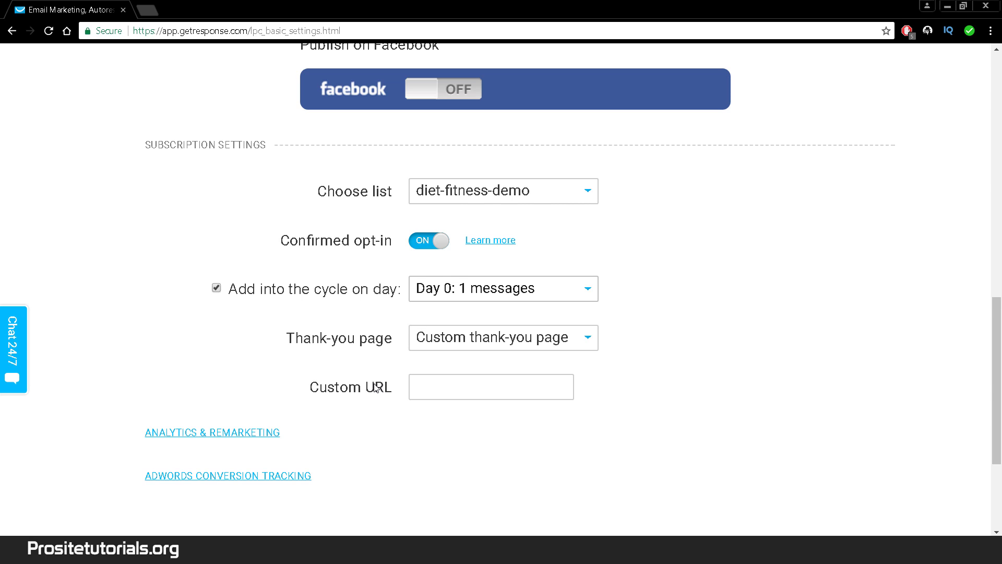
{"action": "left_click", "coordinate": [439, 394]}
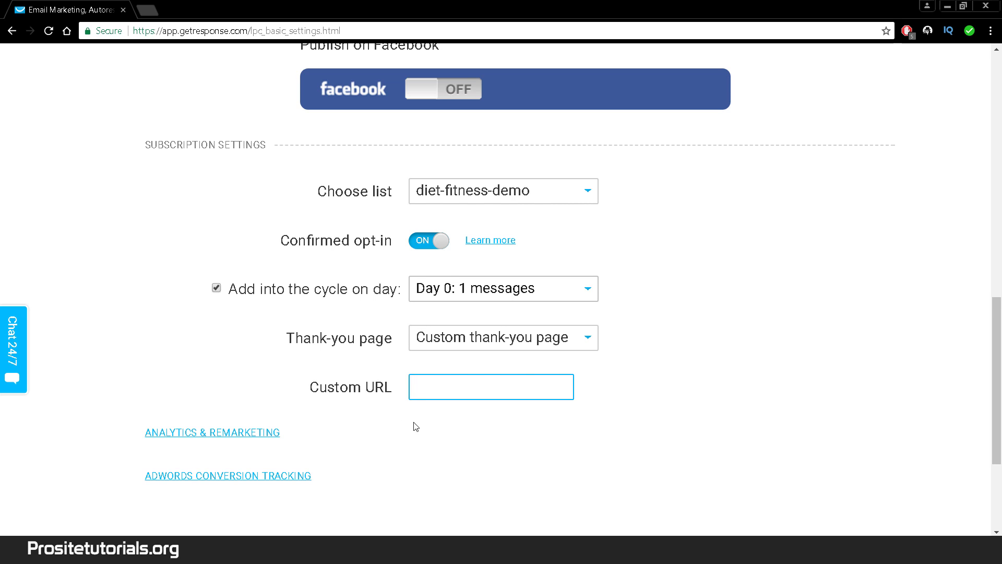
{"action": "left_click", "coordinate": [452, 345]}
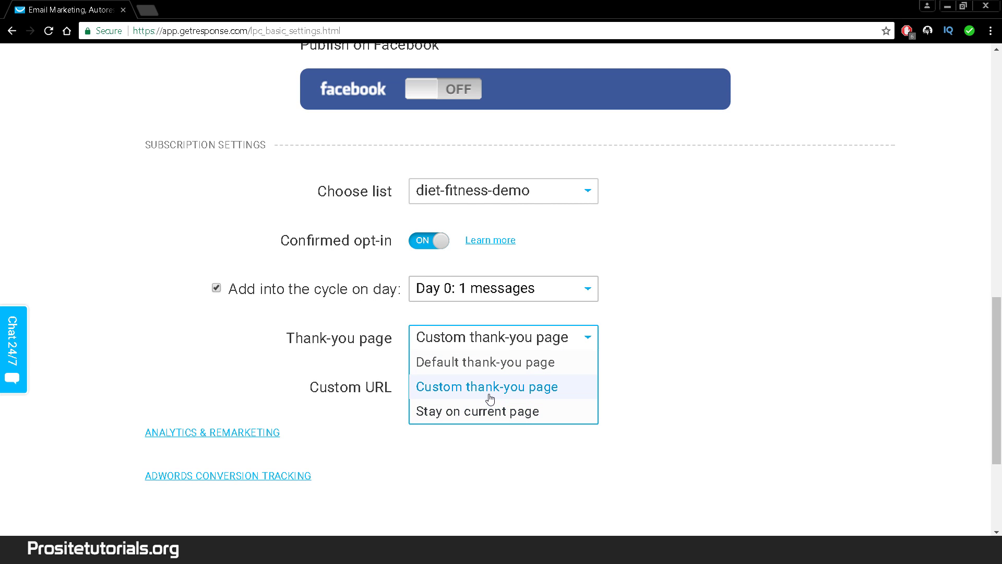
{"action": "left_click", "coordinate": [432, 366]}
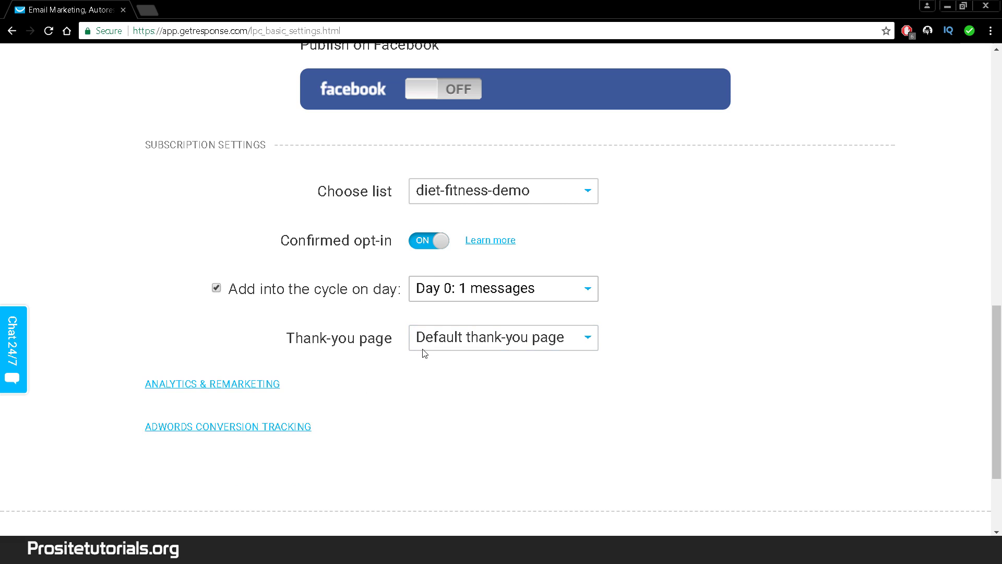
Review the URL and subscription settings and publish the landing page.
{"action": "scroll", "coordinate": [436, 469], "scroll_direction": "up", "scroll_amount": 15}
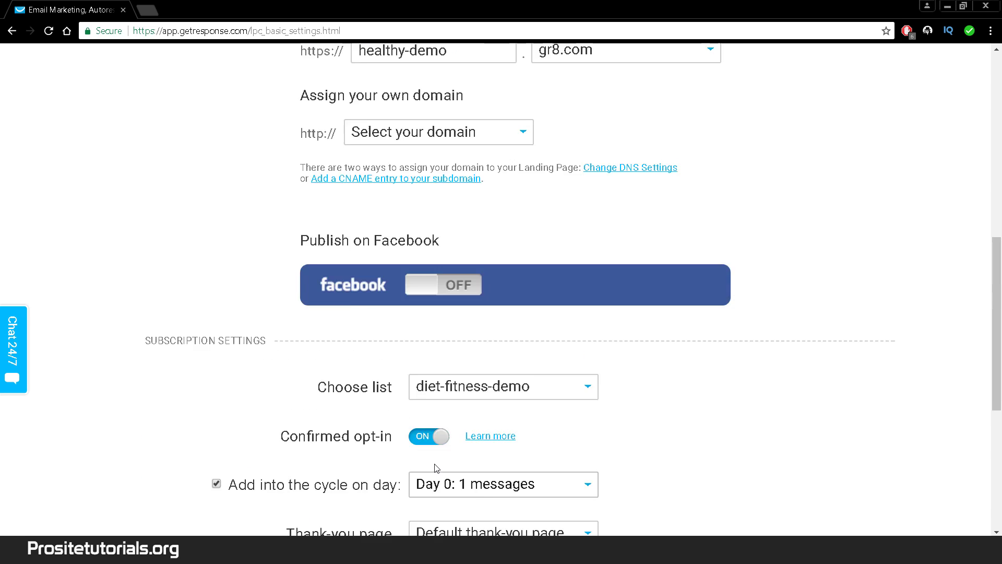
{"action": "scroll", "coordinate": [476, 425], "scroll_direction": "down", "scroll_amount": 15}
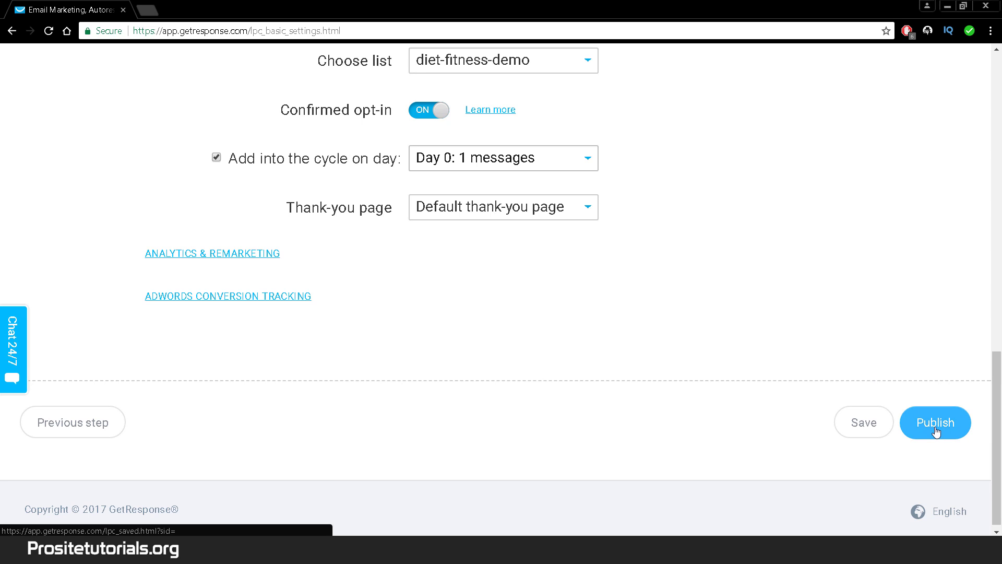
{"action": "left_click", "coordinate": [932, 438]}
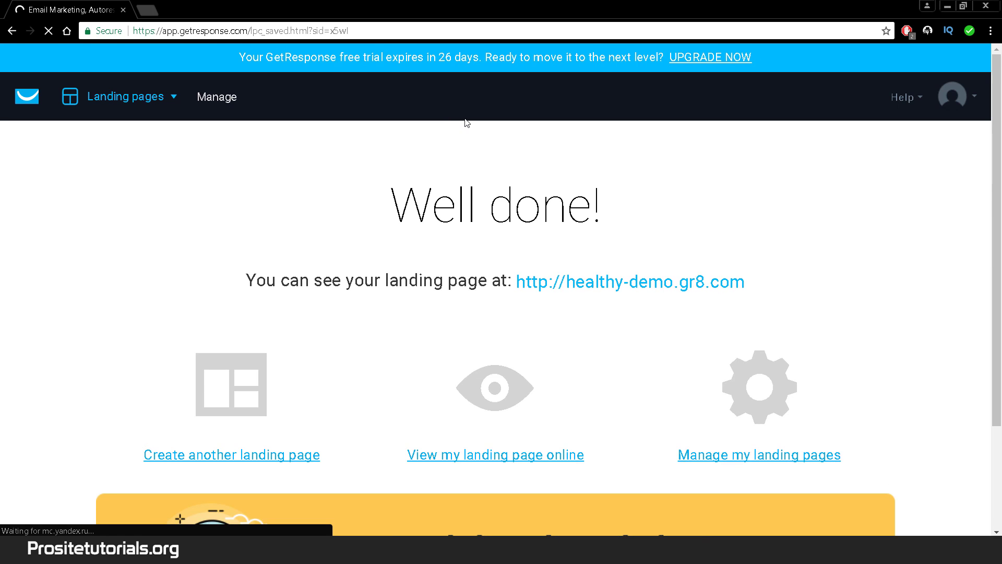
View the published landing page online at healthy-demo.gr8.com and examine its address and content from the header to the guide offer.
{"action": "scroll", "coordinate": [475, 311], "scroll_direction": "down", "scroll_amount": 2}
{"action": "scroll", "coordinate": [409, 410], "scroll_direction": "up", "scroll_amount": 1}
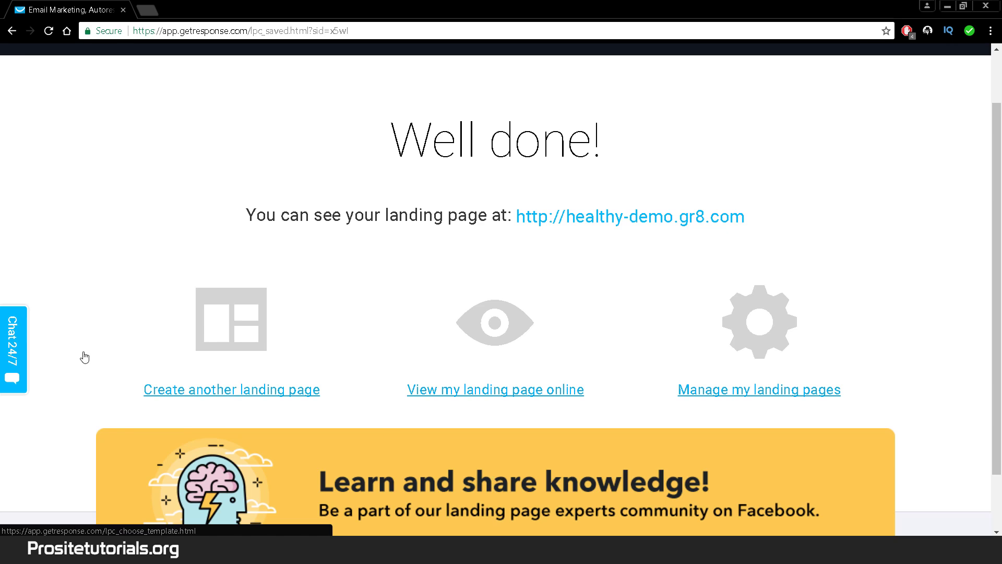
{"action": "scroll", "coordinate": [399, 388], "scroll_direction": "down", "scroll_amount": 1}
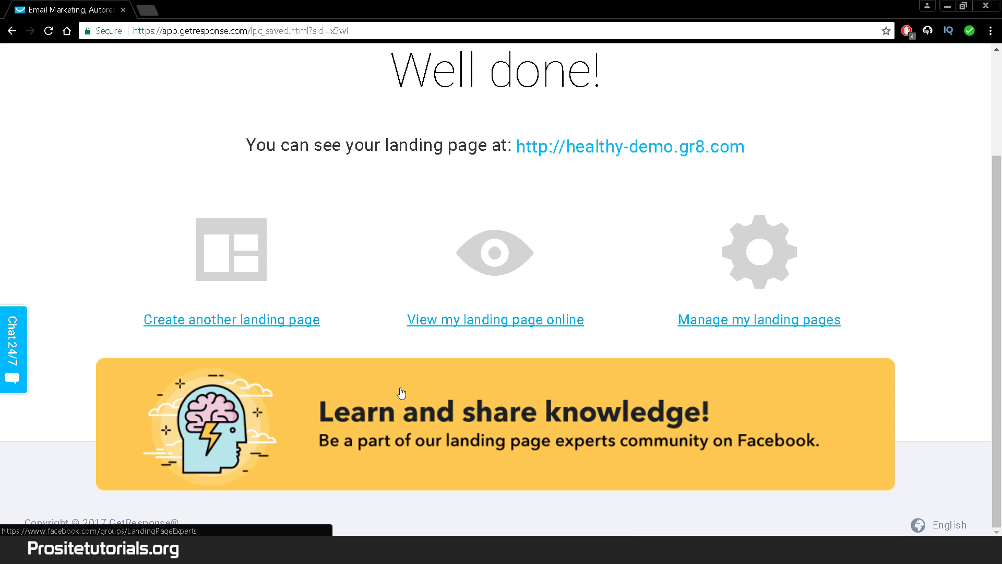
{"action": "left_click", "coordinate": [501, 261]}
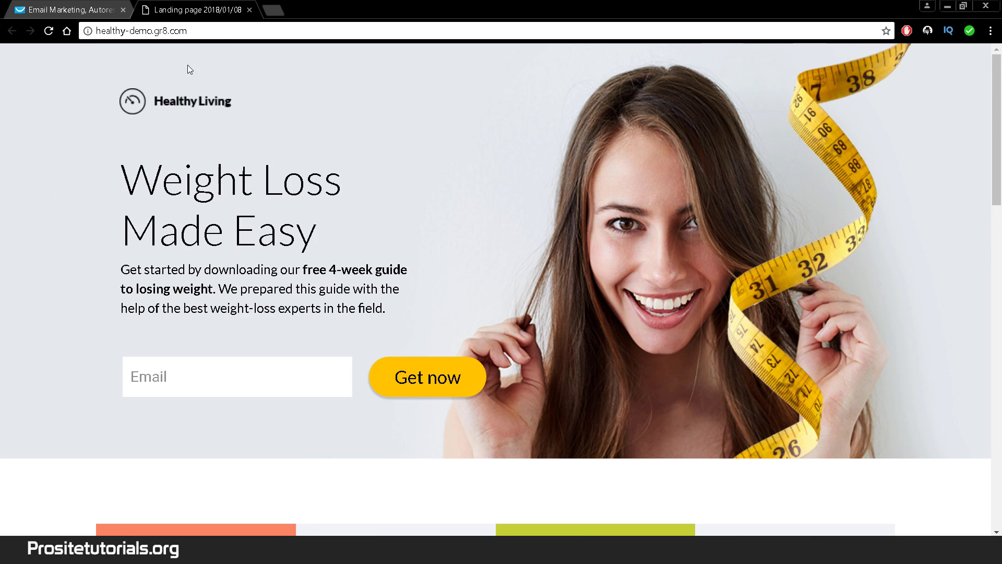
{"action": "left_click", "coordinate": [141, 31]}
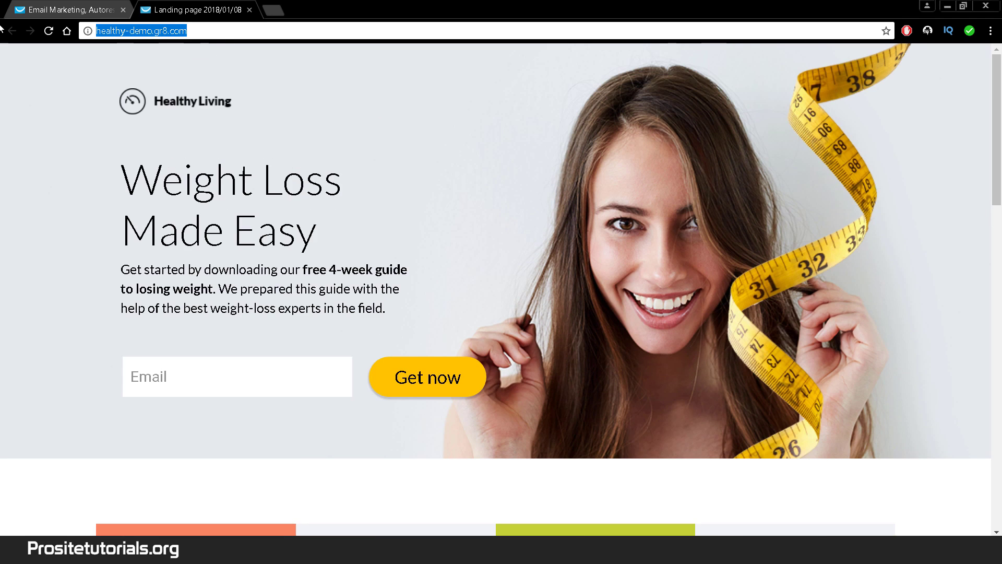
{"action": "scroll", "coordinate": [125, 209], "scroll_direction": "down", "scroll_amount": 4}
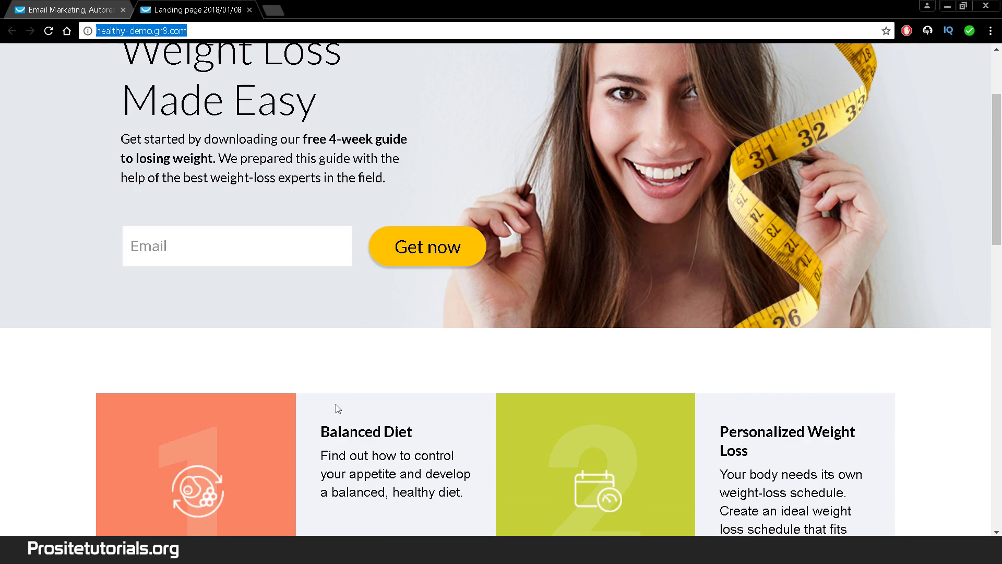
{"action": "scroll", "coordinate": [126, 210], "scroll_direction": "down", "scroll_amount": 15}
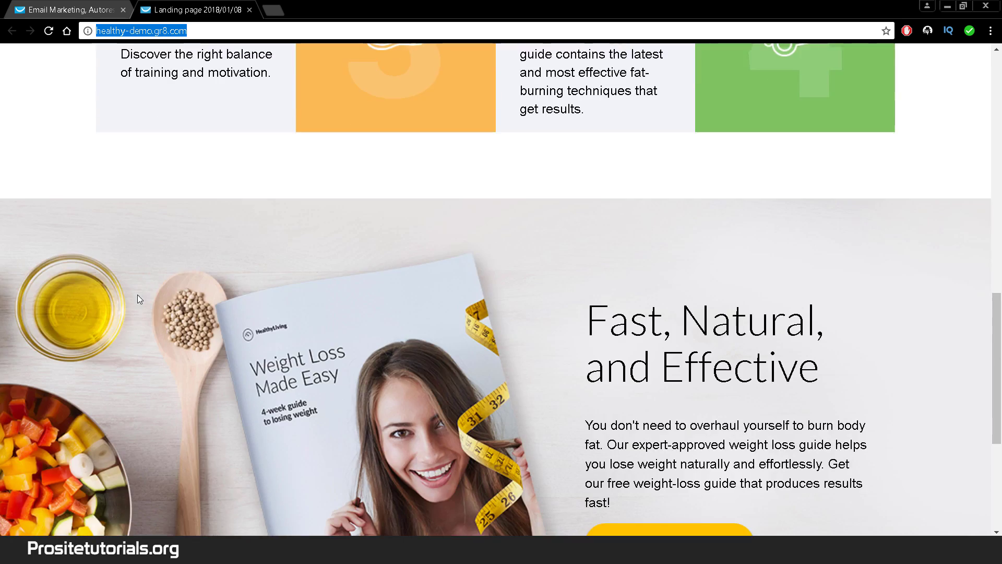
{"action": "scroll", "coordinate": [400, 357], "scroll_direction": "up", "scroll_amount": 20}
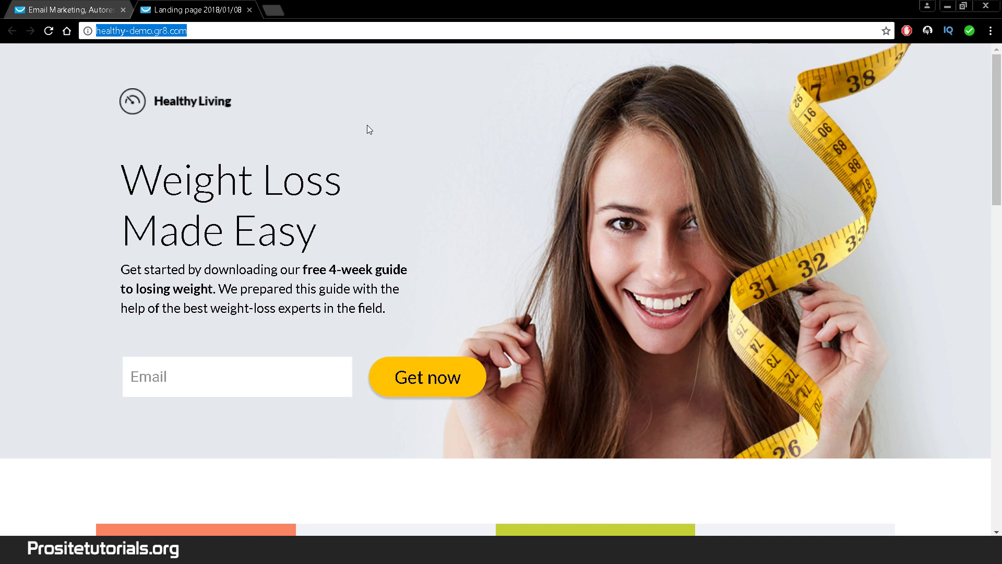
Leave the published landing page and open the Forms & surveys module.
{"action": "left_click", "coordinate": [39, 9]}
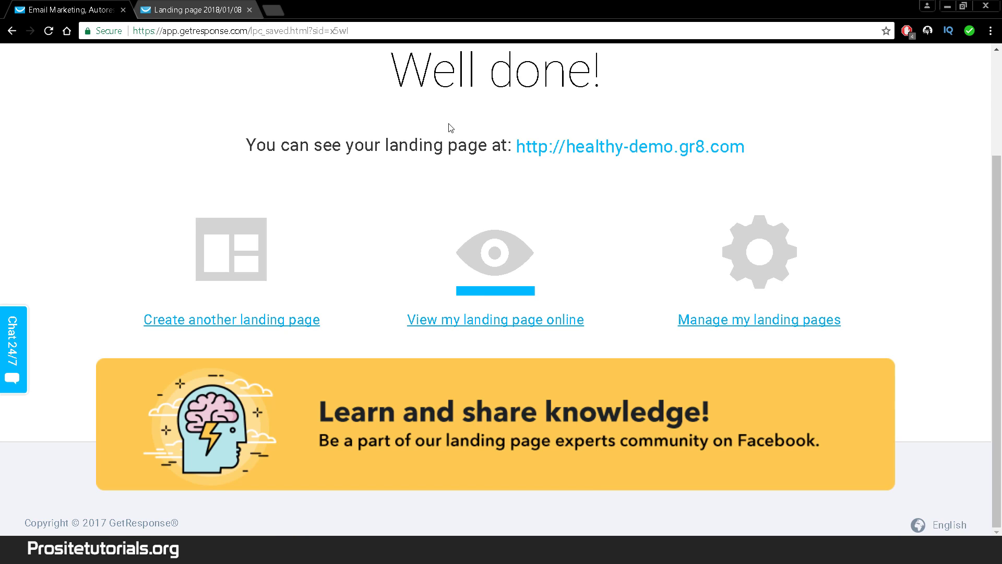
{"action": "scroll", "coordinate": [475, 293], "scroll_direction": "up", "scroll_amount": 3}
{"action": "left_click", "coordinate": [119, 108]}
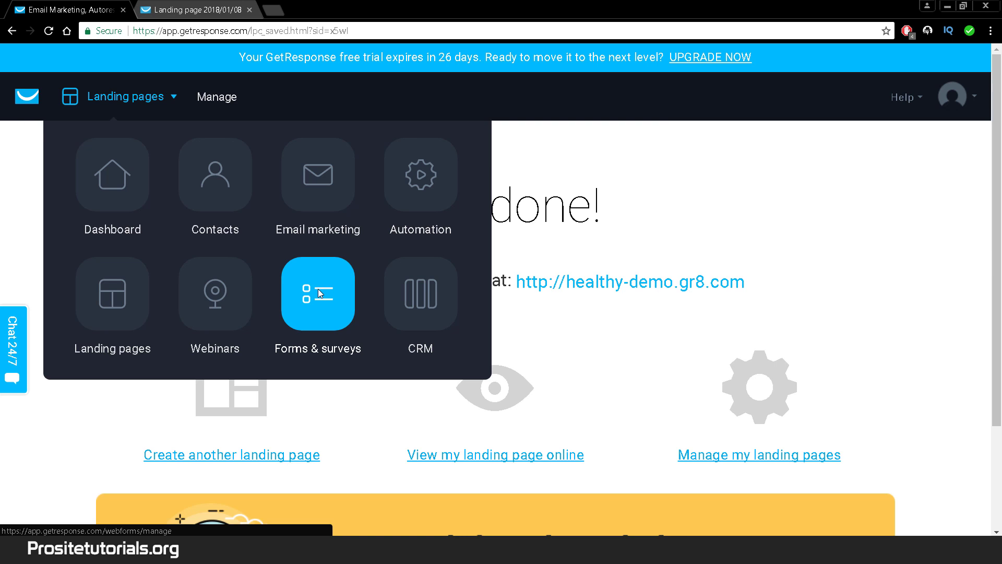
{"action": "left_click", "coordinate": [318, 290]}
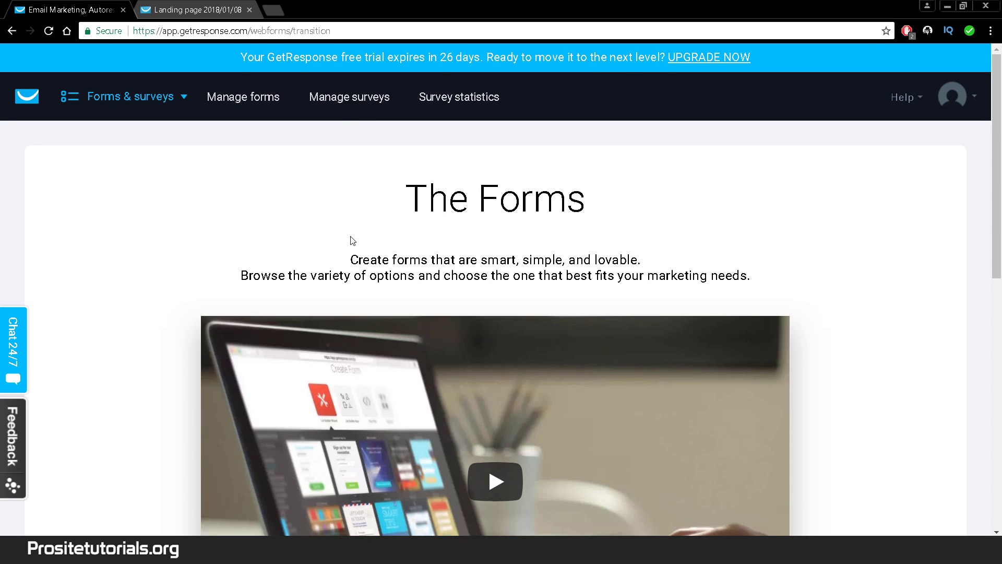
Examine the Forms introduction page, including its feature list of form formats, list builder apps, templates and A/B tests.
{"action": "scroll", "coordinate": [353, 241], "scroll_direction": "down", "scroll_amount": 8}
{"action": "scroll", "coordinate": [342, 142], "scroll_direction": "up", "scroll_amount": 3}
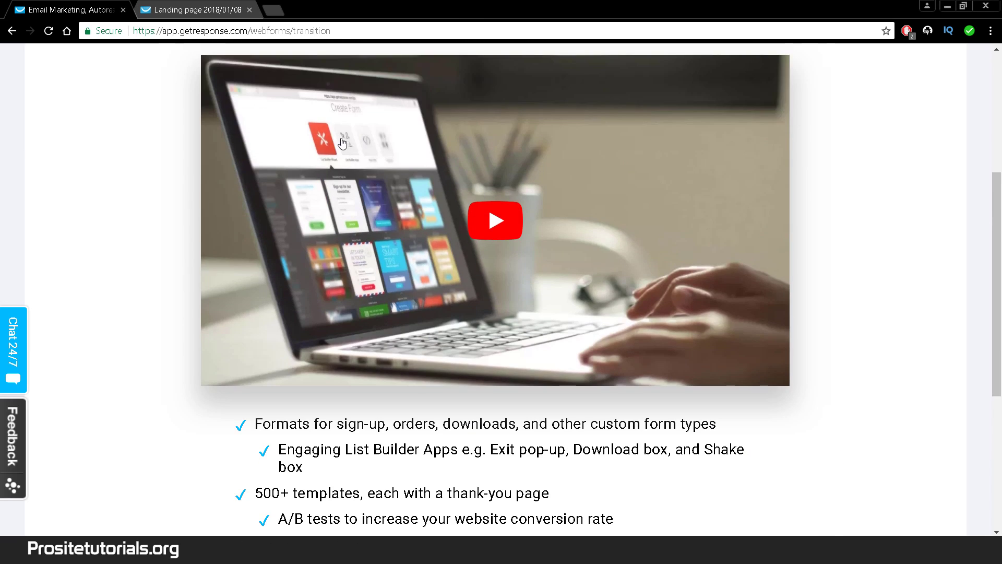
{"action": "scroll", "coordinate": [370, 268], "scroll_direction": "down", "scroll_amount": 3}
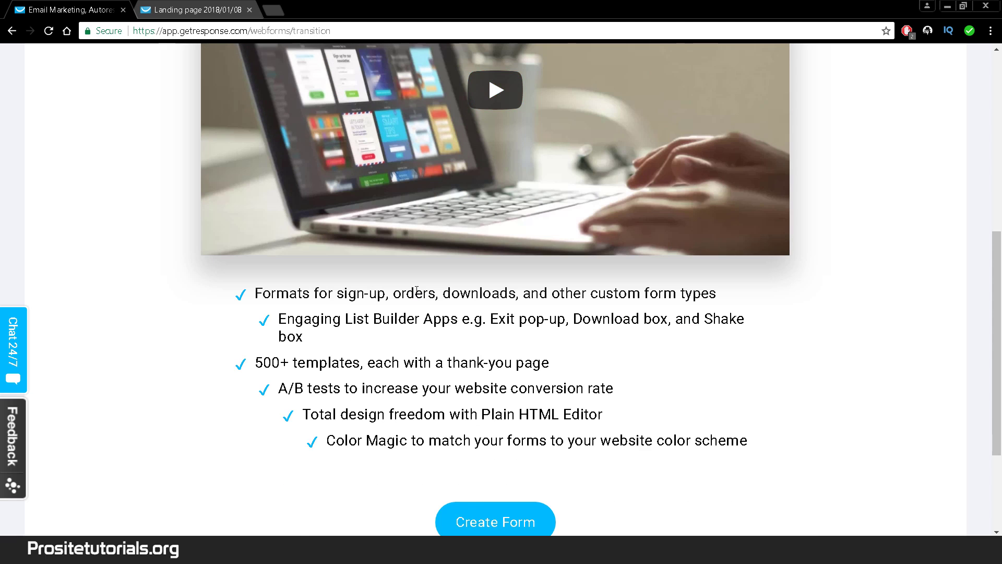
{"action": "scroll", "coordinate": [353, 297], "scroll_direction": "up", "scroll_amount": 3}
{"action": "scroll", "coordinate": [353, 298], "scroll_direction": "up", "scroll_amount": 3}
{"action": "scroll", "coordinate": [368, 292], "scroll_direction": "down", "scroll_amount": 5}
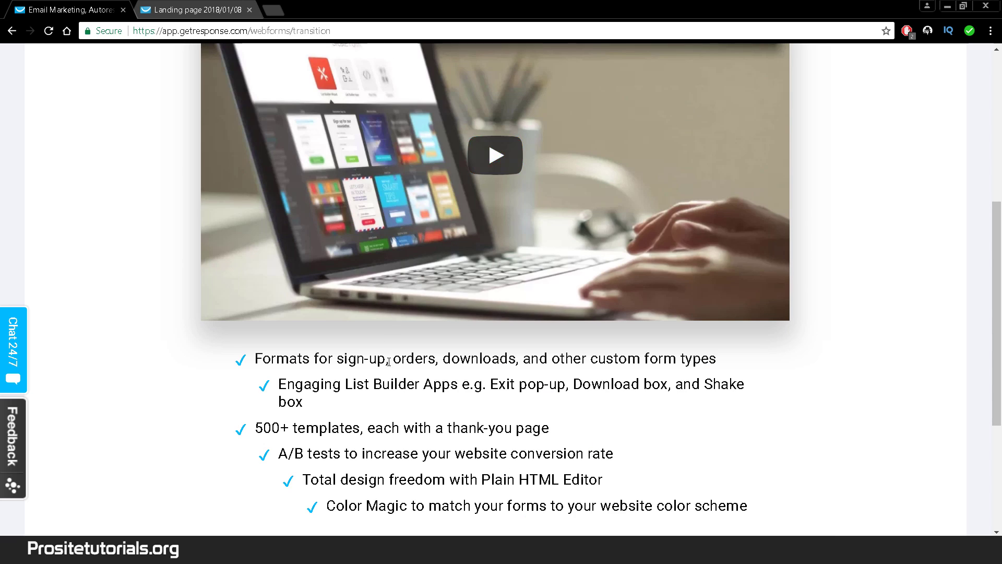
{"action": "scroll", "coordinate": [393, 334], "scroll_direction": "down", "scroll_amount": 3}
{"action": "scroll", "coordinate": [394, 355], "scroll_direction": "up", "scroll_amount": 5}
{"action": "scroll", "coordinate": [489, 409], "scroll_direction": "down", "scroll_amount": 5}
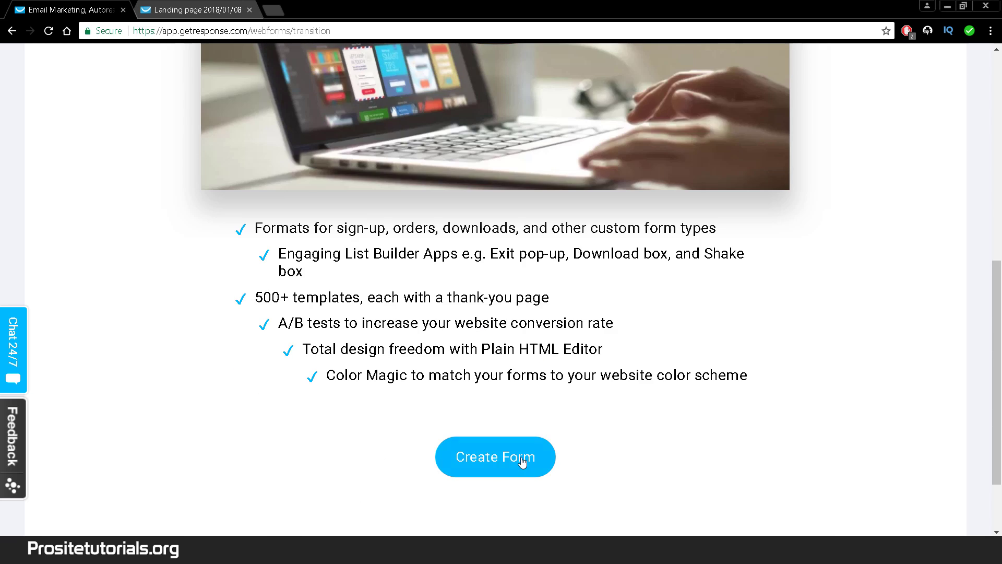
Create a new form with the List Builder Wizard, using the Newsletter Sign Up template.
{"action": "left_click_drag", "start_coordinate": [523, 462], "coordinate": [520, 462]}
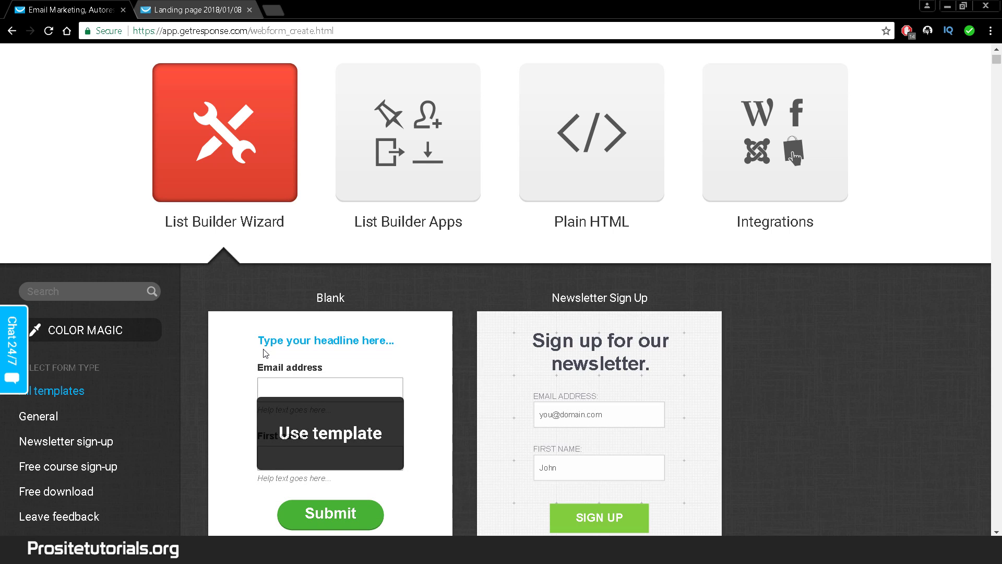
{"action": "scroll", "coordinate": [163, 314], "scroll_direction": "down", "scroll_amount": 5}
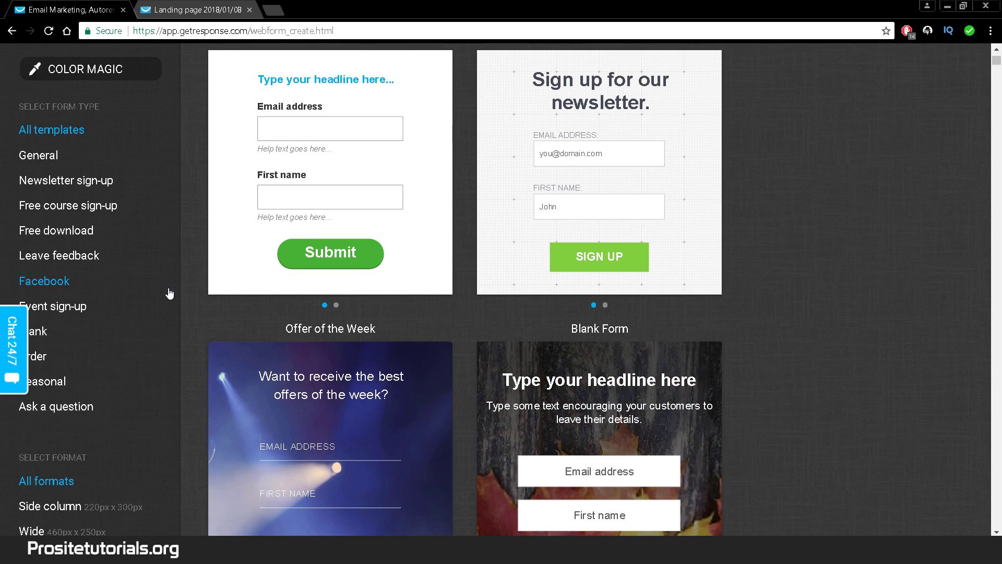
{"action": "scroll", "coordinate": [169, 297], "scroll_direction": "down", "scroll_amount": 3}
{"action": "scroll", "coordinate": [598, 120], "scroll_direction": "up", "scroll_amount": 5}
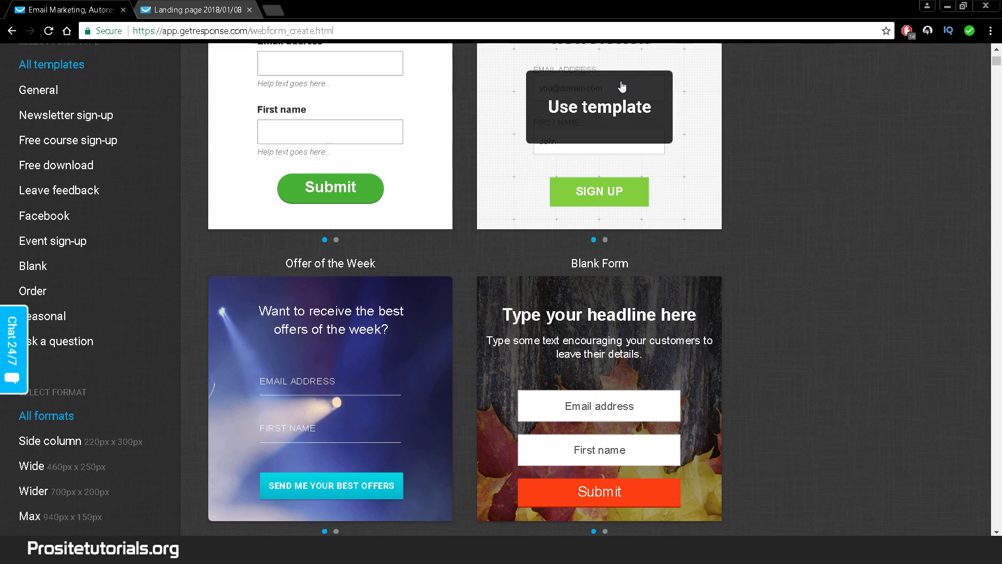
{"action": "left_click", "coordinate": [596, 303]}
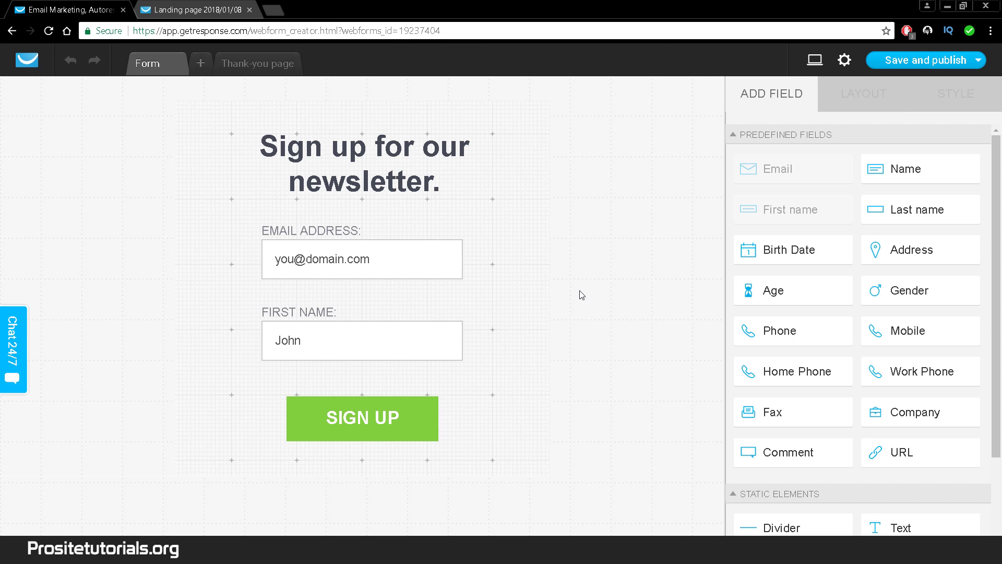
Try placing a Birth Date field beside the newsletter form, and take it off again.
{"action": "left_click_drag", "start_coordinate": [819, 250], "coordinate": [678, 218]}
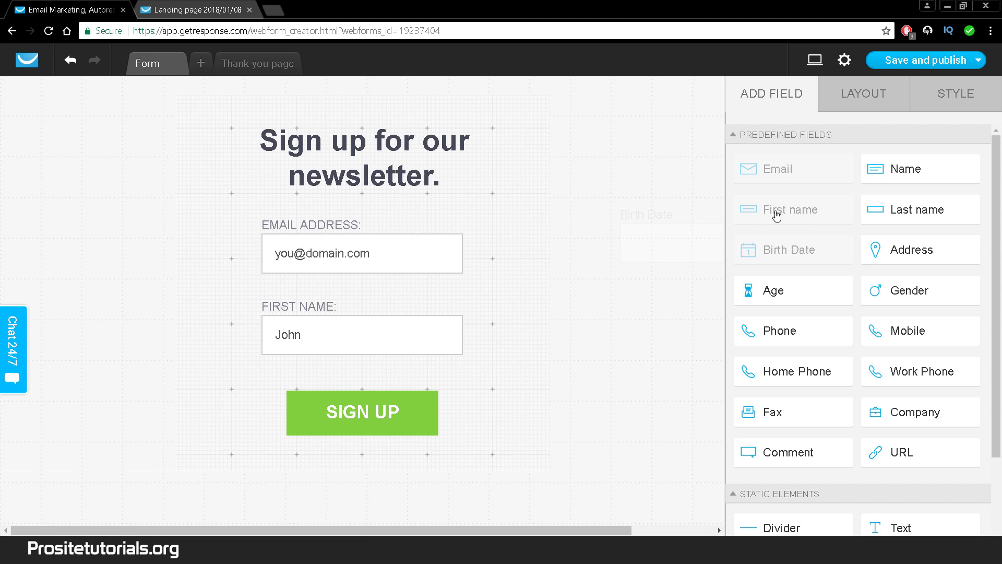
{"action": "left_click_drag", "start_coordinate": [777, 216], "coordinate": [791, 256]}
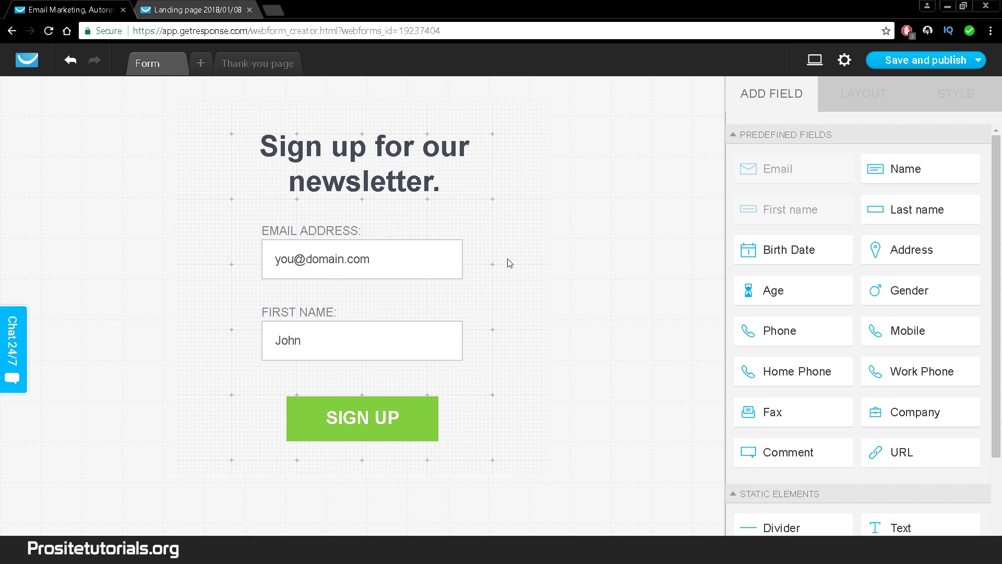
Select the form's email field and sign-up button in turn, and examine the button's label and style settings.
{"action": "left_click", "coordinate": [283, 235]}
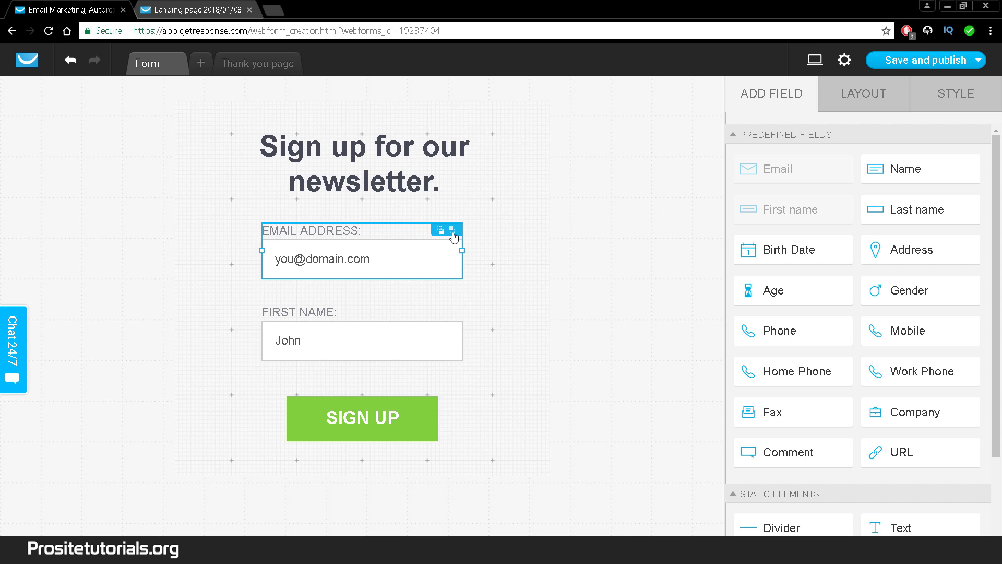
{"action": "left_click", "coordinate": [575, 287]}
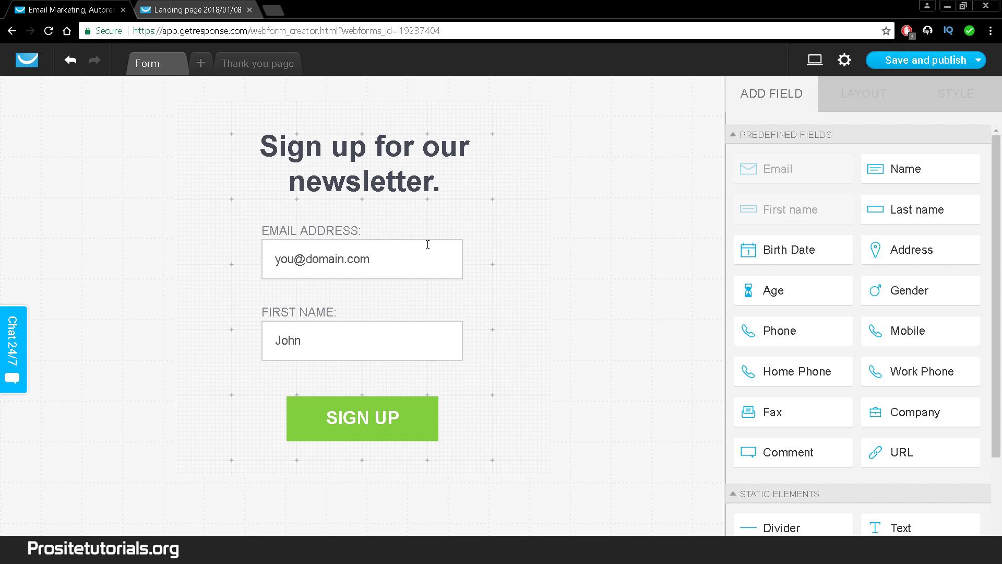
{"action": "left_click", "coordinate": [392, 272]}
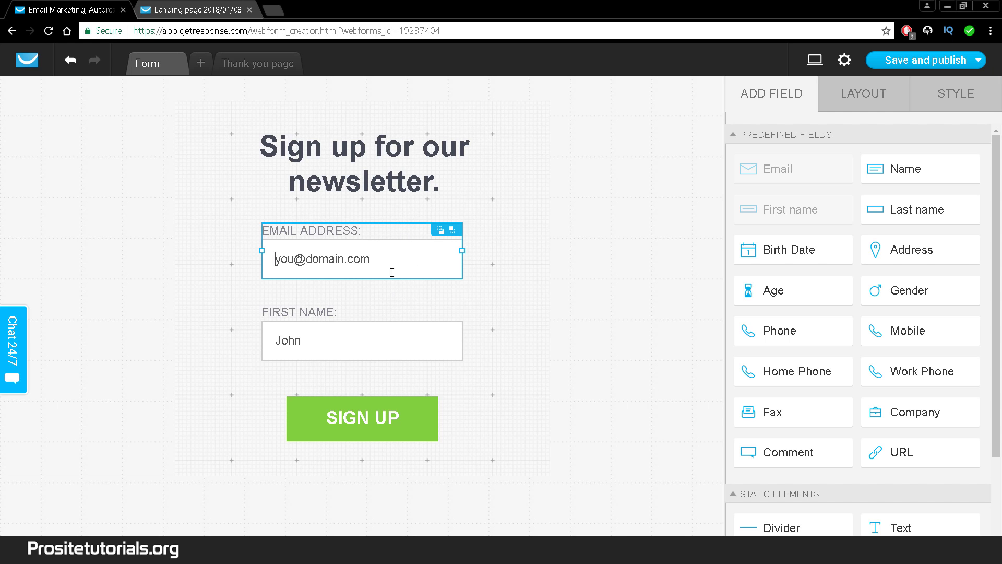
{"action": "left_click", "coordinate": [321, 433]}
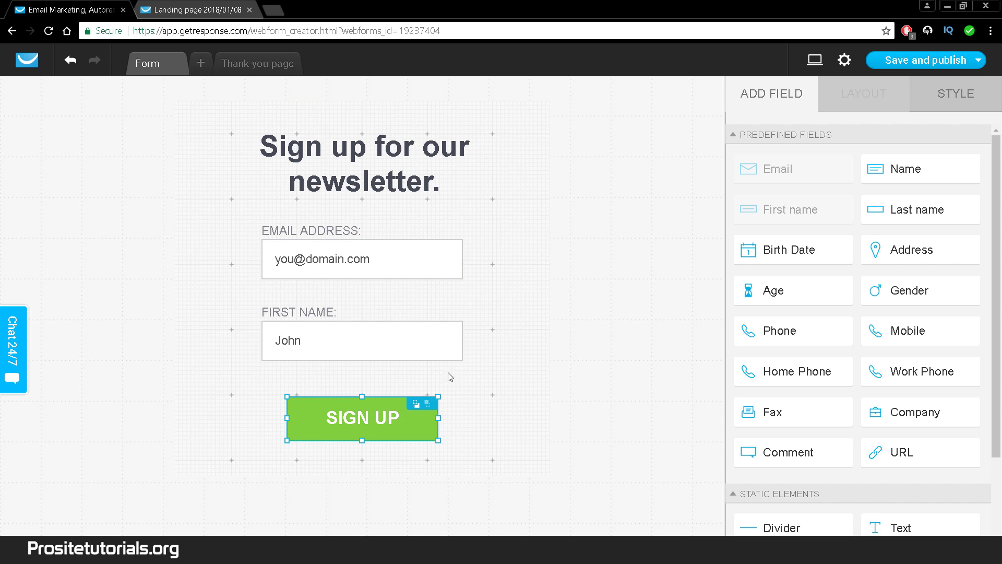
{"action": "left_click", "coordinate": [939, 97]}
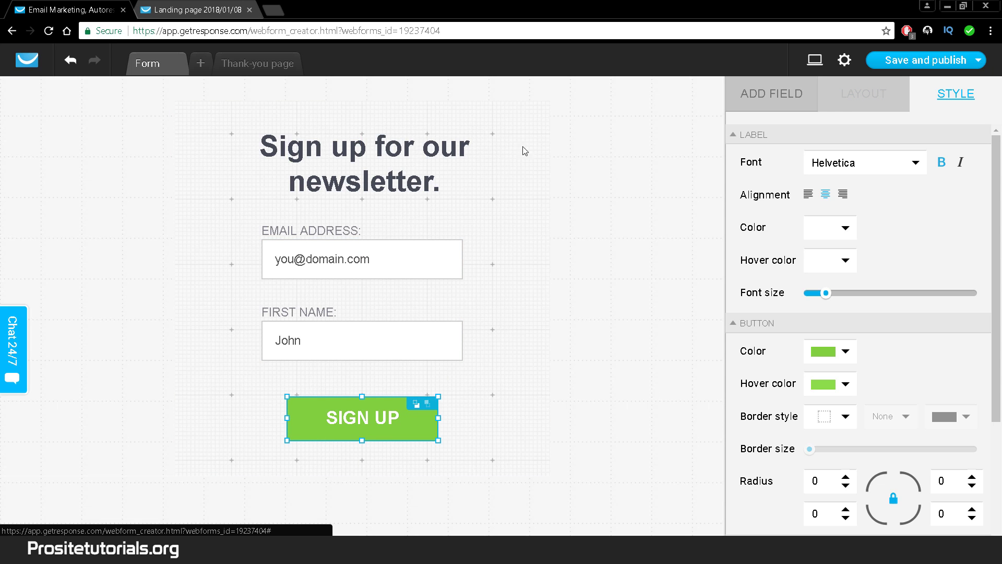
{"action": "left_click", "coordinate": [583, 291]}
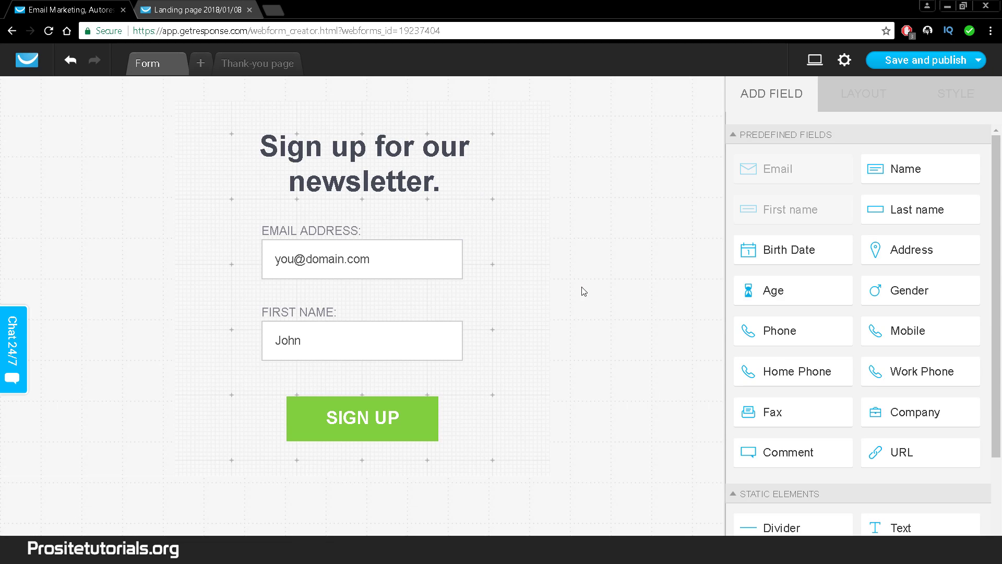
{"action": "left_click", "coordinate": [425, 239]}
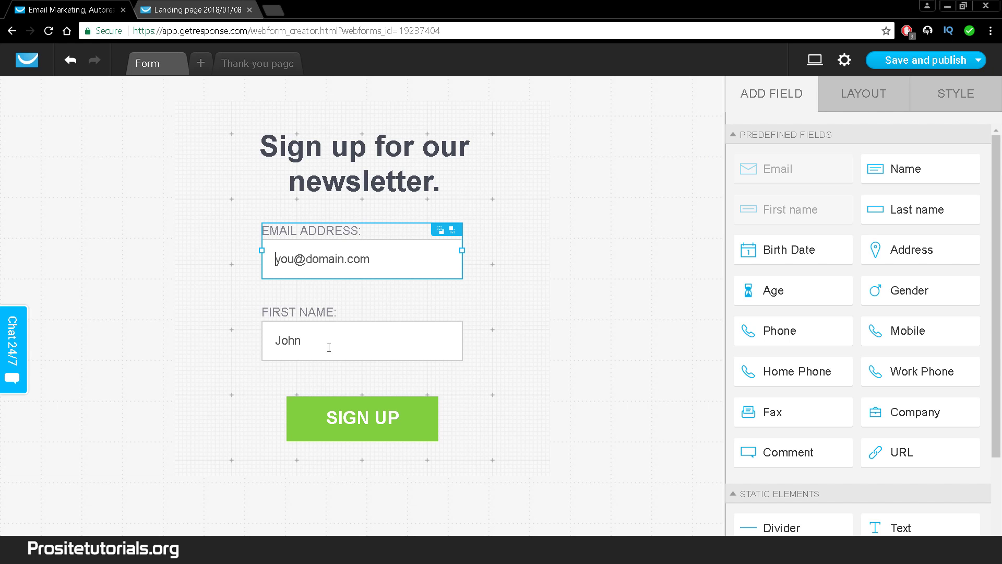
{"action": "left_click", "coordinate": [325, 418]}
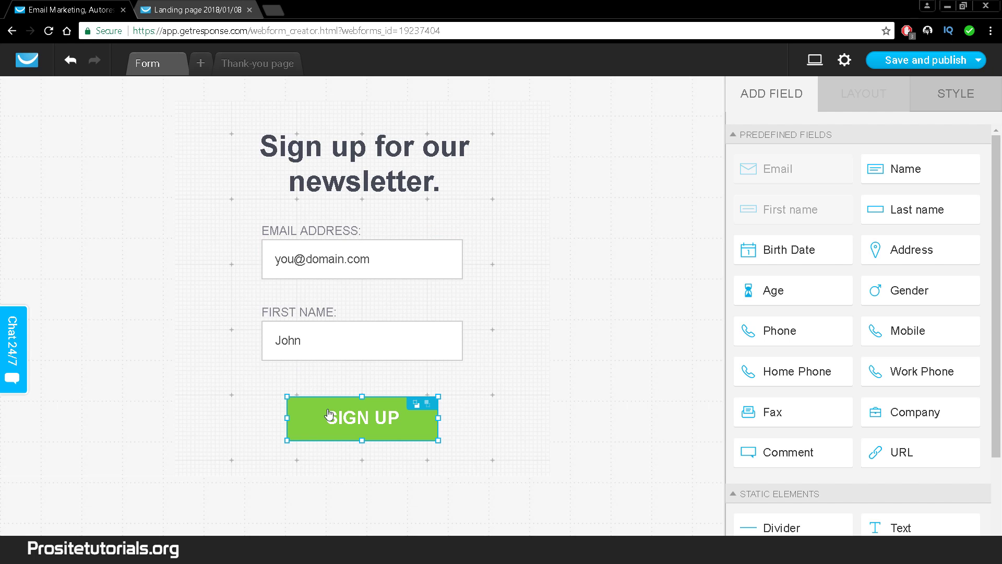
{"action": "left_click", "coordinate": [964, 91]}
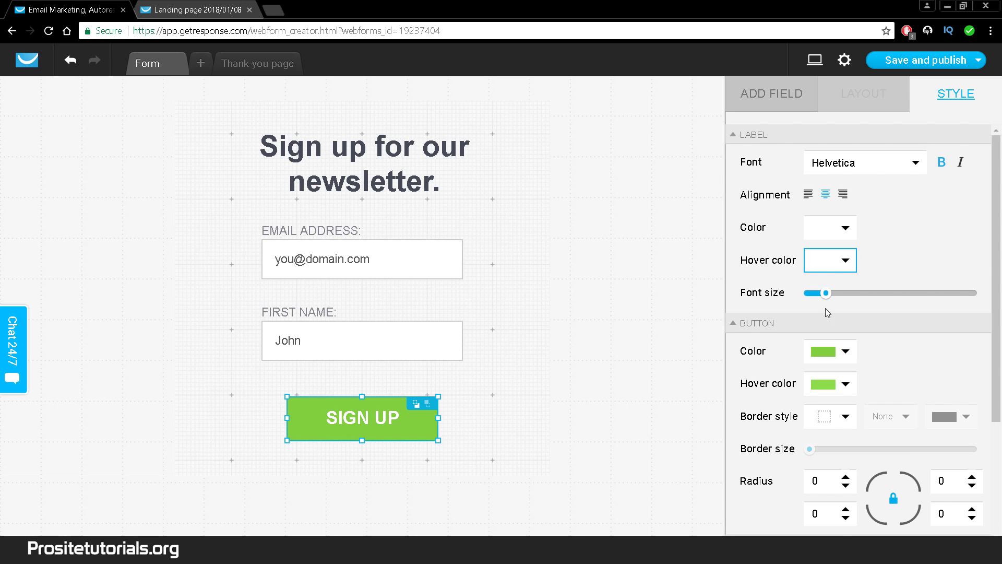
{"action": "scroll", "coordinate": [828, 312], "scroll_direction": "down", "scroll_amount": 2}
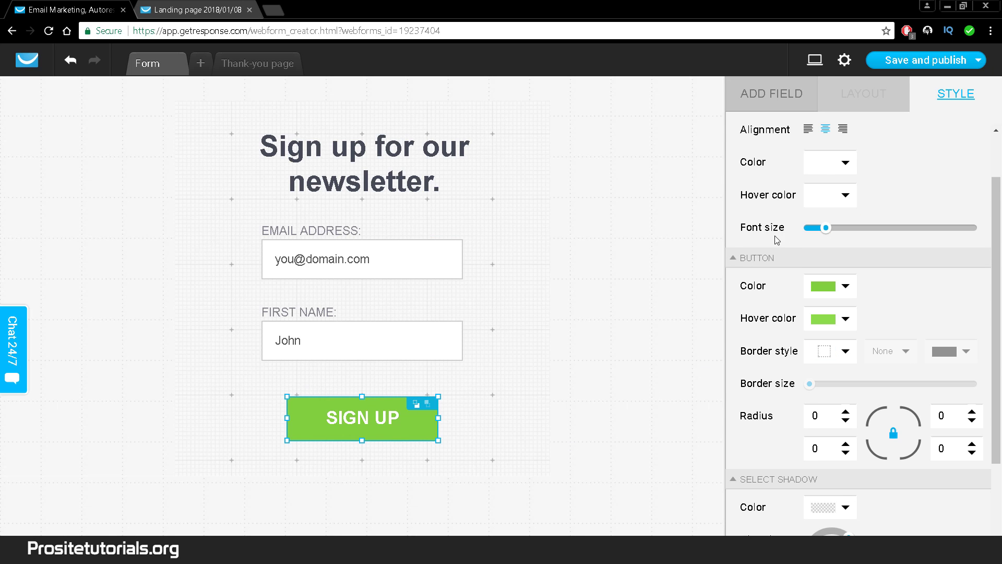
Replace the sign-up button's text with GET MY FREEBIE.
{"action": "left_click", "coordinate": [384, 425]}
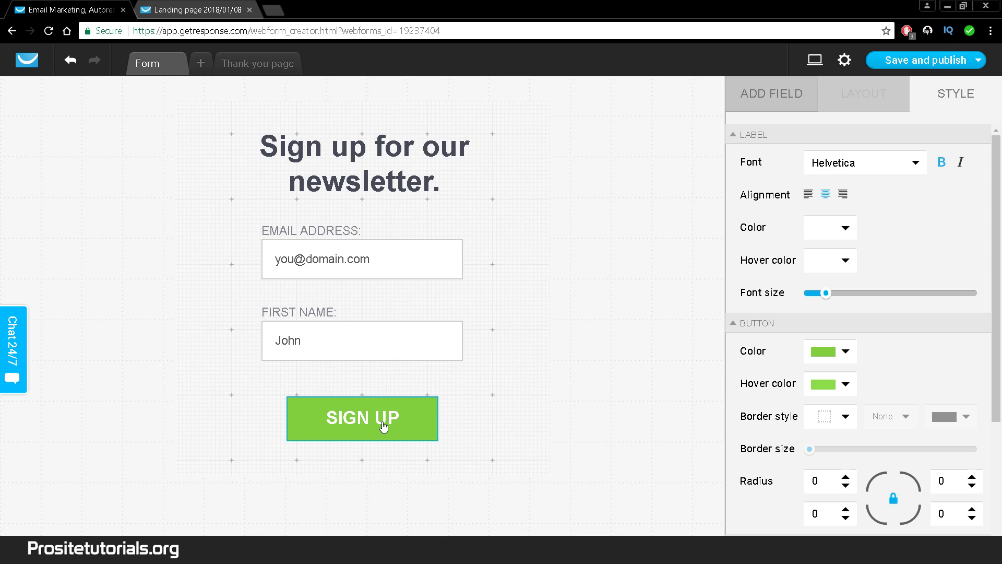
{"action": "key", "text": "Delete"}
{"action": "key", "text": "Delete"}
{"action": "key", "text": "Delete"}
{"action": "key", "text": "Delete"}
{"action": "key", "text": "Delete"}
{"action": "key", "text": "Delete"}
{"action": "key", "text": "Delete"}
{"action": "type", "text": "Ge"}
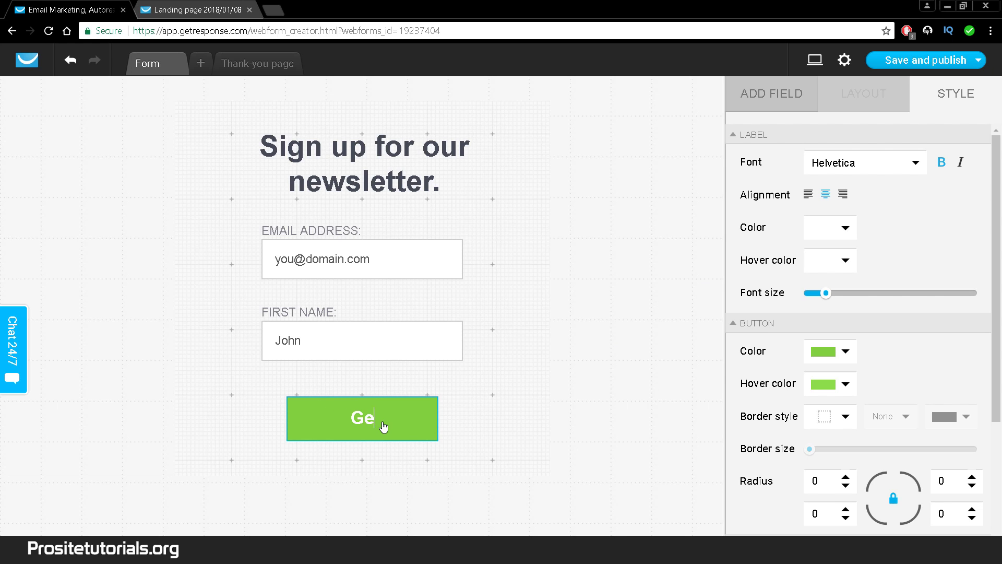
{"action": "key", "text": "BackSpace"}
{"action": "type", "text": "ET MY FRFE"}
{"action": "key", "text": "BackSpace"}
{"action": "key", "text": "BackSpace"}
{"action": "type", "text": "EEBIE"}
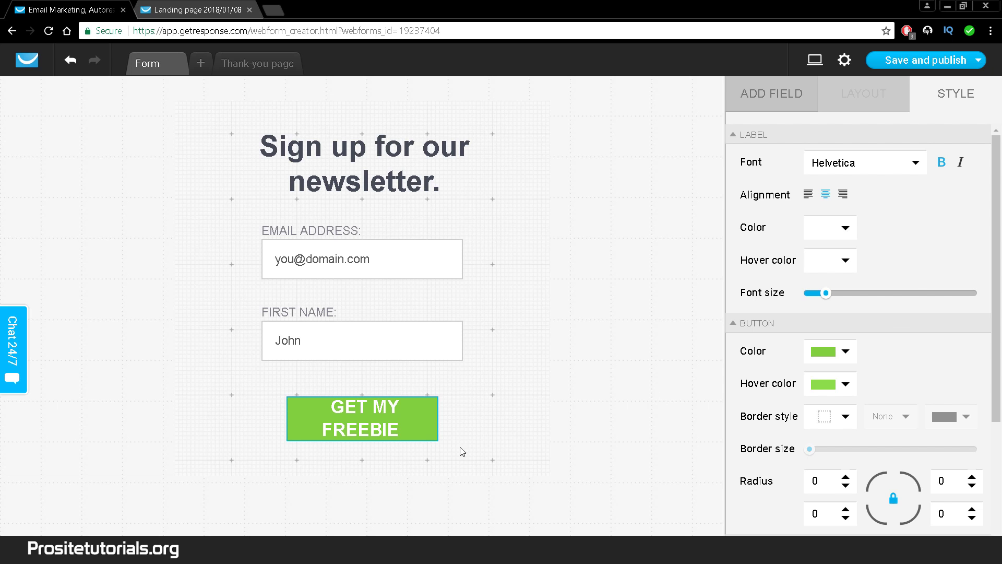
{"action": "left_click", "coordinate": [612, 391]}
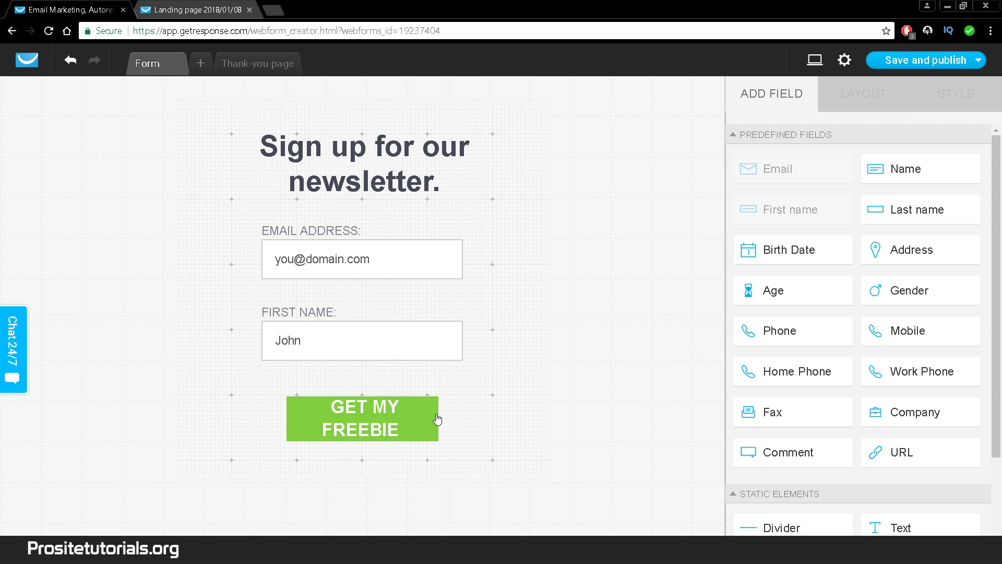
Widen the GET MY FREEBIE button to align with the input fields' edge so its text fits on one line.
{"action": "left_click", "coordinate": [438, 419]}
{"action": "left_click_drag", "start_coordinate": [438, 419], "coordinate": [463, 420]}
{"action": "left_click", "coordinate": [625, 412]}
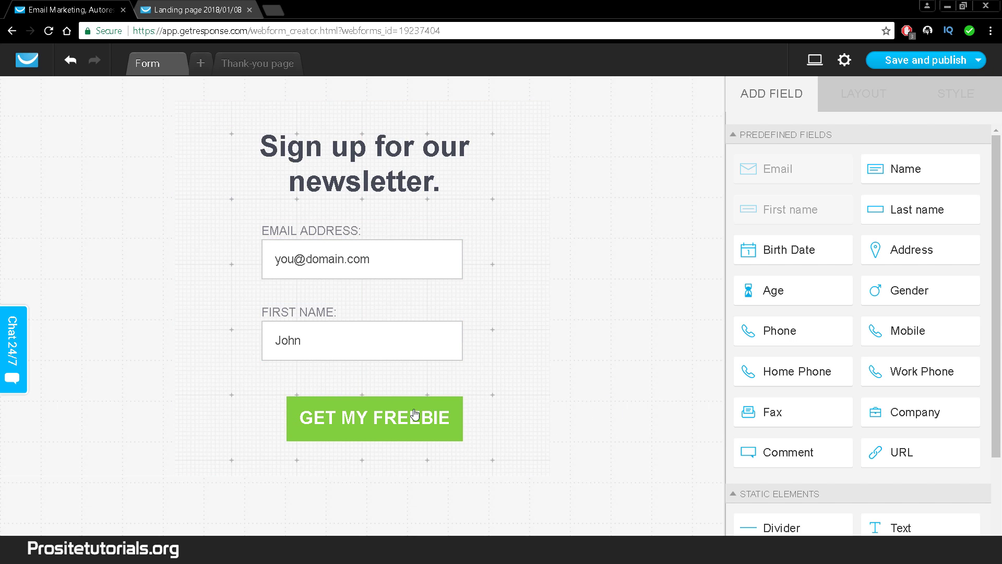
Review the font and colour choices for the GET MY FREEBIE label, keeping Helvetica and #FFFFFF.
{"action": "left_click", "coordinate": [408, 416]}
{"action": "left_click", "coordinate": [919, 95]}
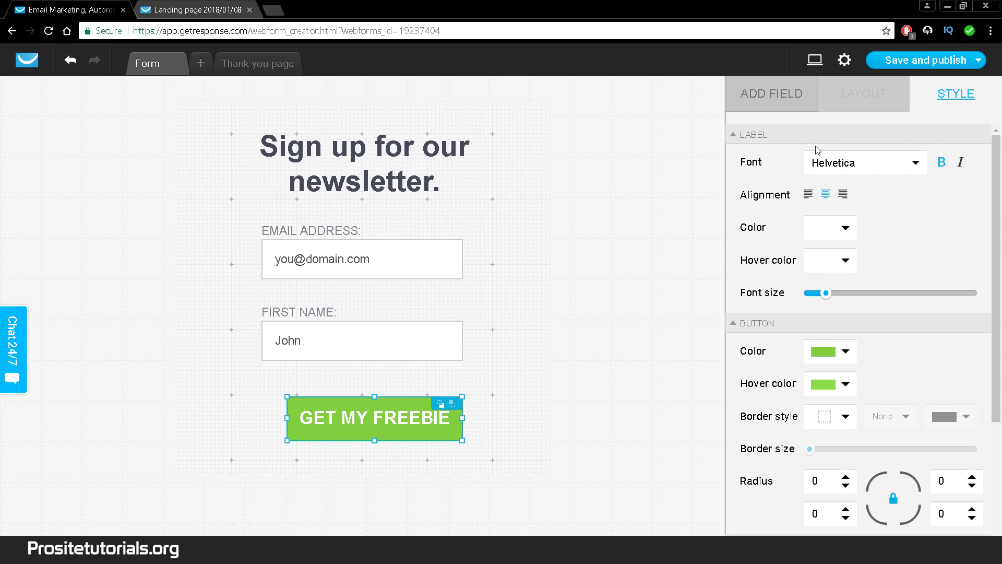
{"action": "left_click", "coordinate": [878, 166]}
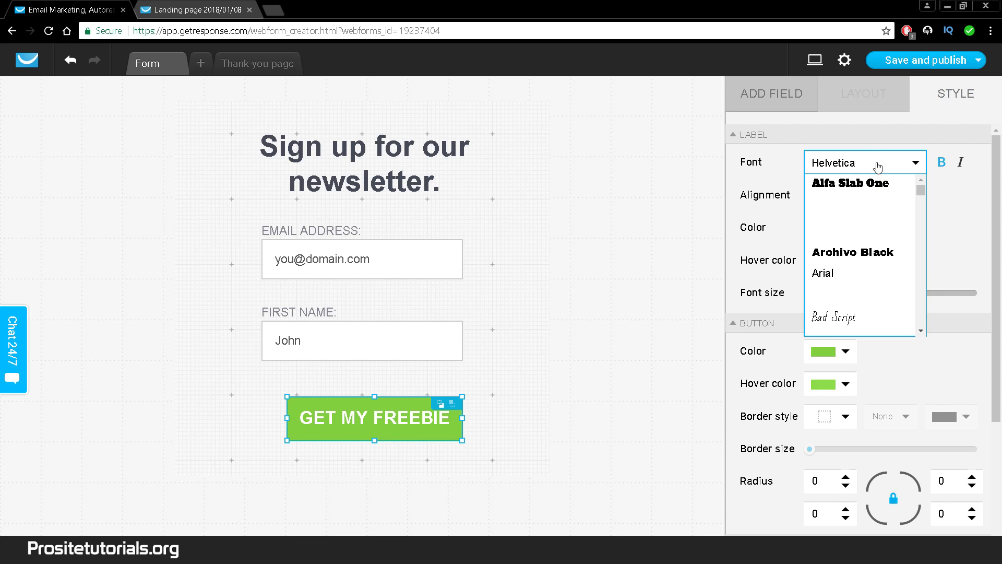
{"action": "left_click", "coordinate": [855, 167]}
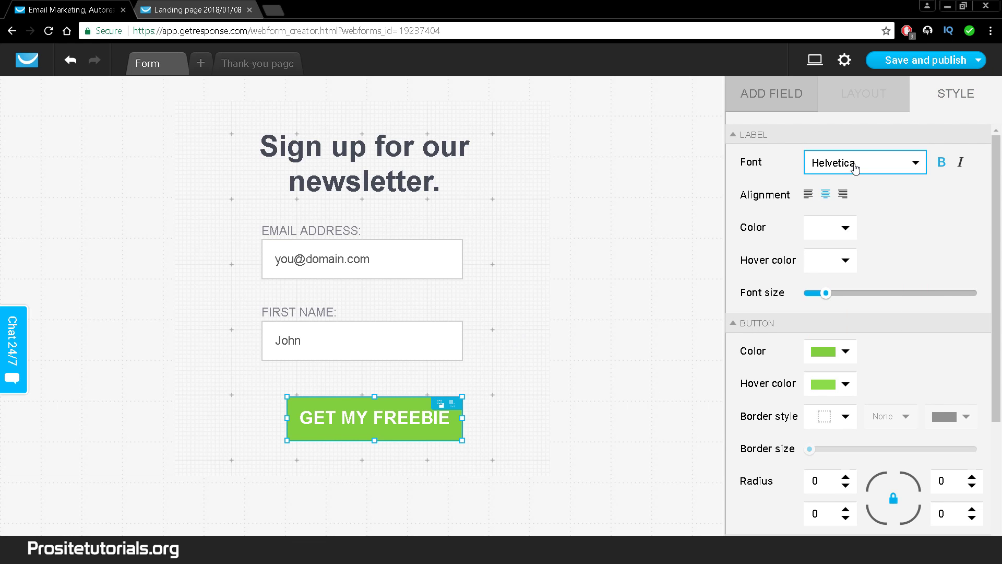
{"action": "left_click", "coordinate": [830, 228]}
{"action": "mouse_move", "coordinate": [605, 310]}
{"action": "left_mouse_down"}
{"action": "mouse_move", "coordinate": [653, 278]}
{"action": "mouse_move", "coordinate": [548, 223]}
{"action": "mouse_move", "coordinate": [441, 252]}
{"action": "mouse_move", "coordinate": [458, 272]}
{"action": "mouse_move", "coordinate": [599, 338]}
{"action": "mouse_move", "coordinate": [468, 242]}
{"action": "mouse_move", "coordinate": [622, 390]}
{"action": "mouse_move", "coordinate": [474, 239]}
{"action": "mouse_move", "coordinate": [501, 251]}
{"action": "left_mouse_up"}
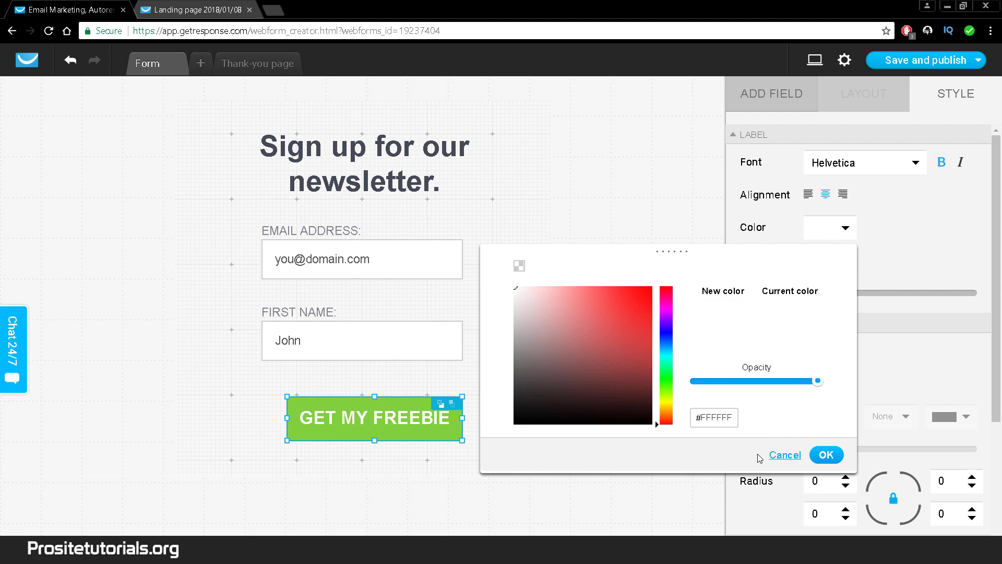
{"action": "left_click", "coordinate": [826, 454]}
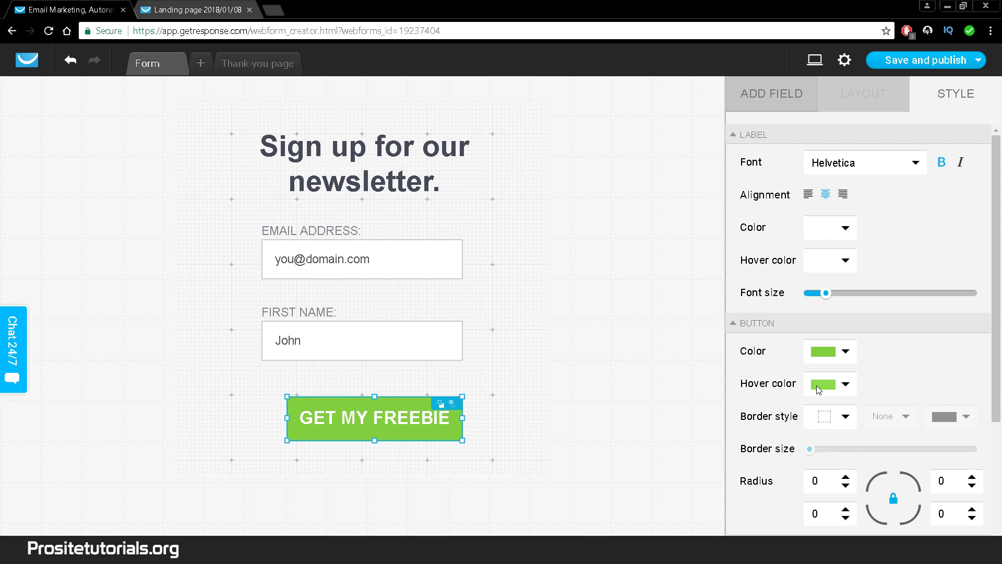
Set the GET MY FREEBIE button's colour to pure red, #FF0000.
{"action": "left_click", "coordinate": [825, 343]}
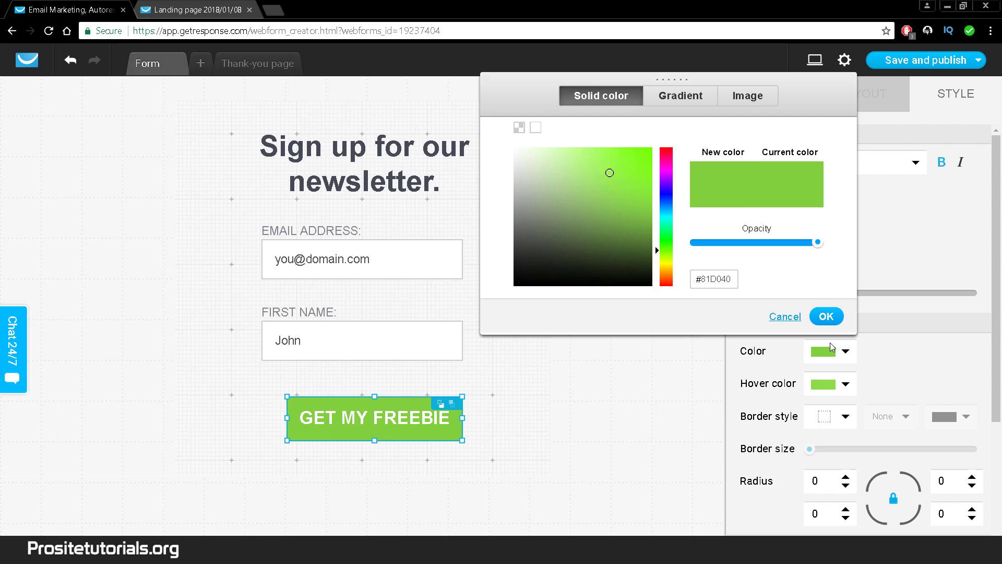
{"action": "left_click", "coordinate": [667, 148]}
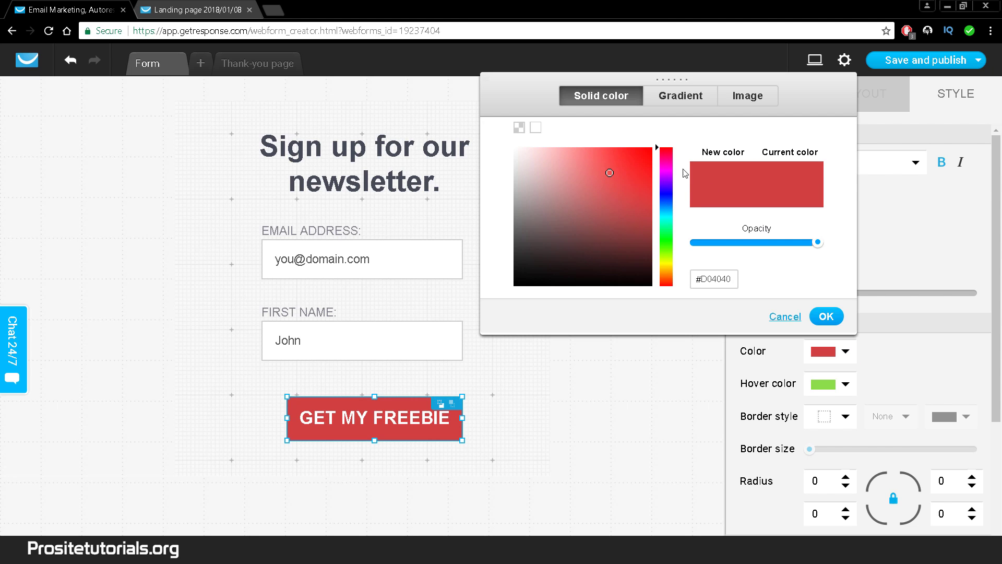
{"action": "left_click_drag", "start_coordinate": [621, 168], "coordinate": [728, 79]}
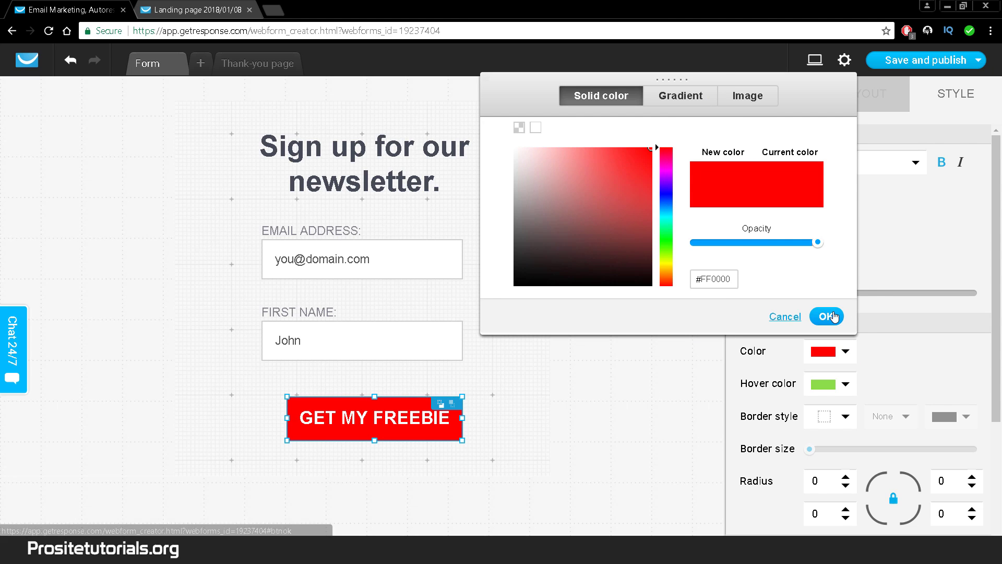
{"action": "left_click", "coordinate": [825, 316]}
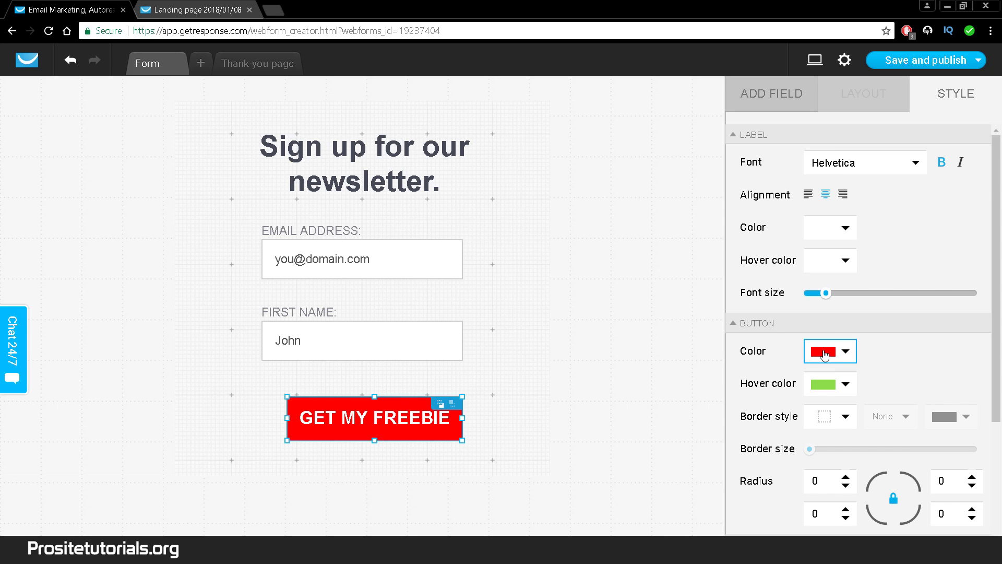
Try white as the GET MY FREEBIE button's hover colour.
{"action": "scroll", "coordinate": [910, 380], "scroll_direction": "down", "scroll_amount": 3}
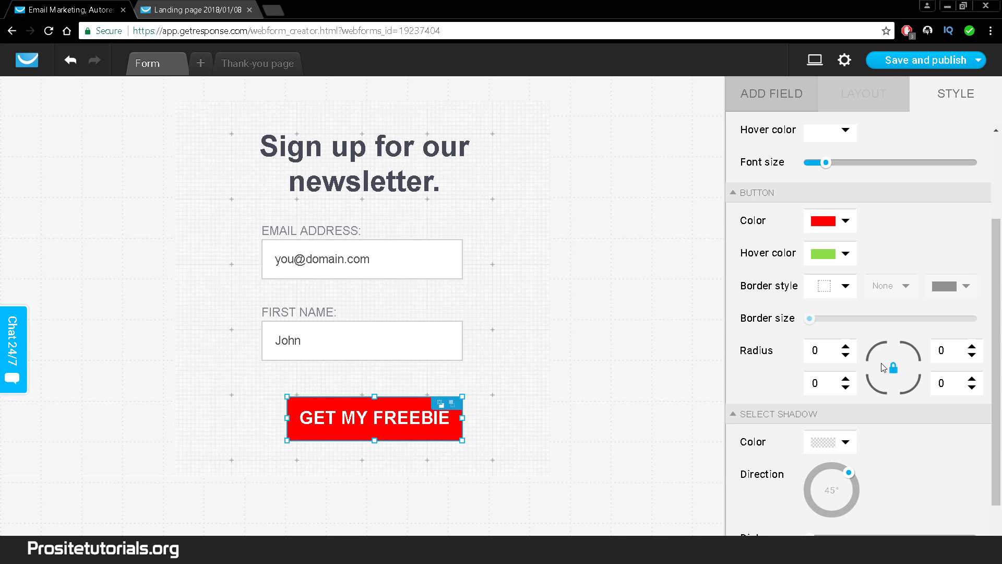
{"action": "left_click", "coordinate": [834, 259]}
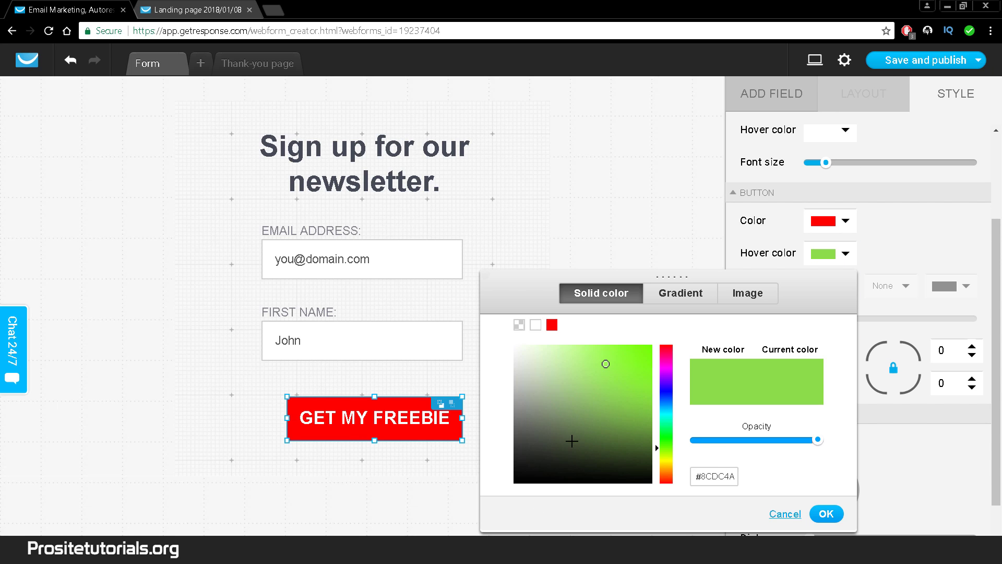
{"action": "left_click_drag", "start_coordinate": [637, 449], "coordinate": [456, 213]}
{"action": "left_click", "coordinate": [917, 239]}
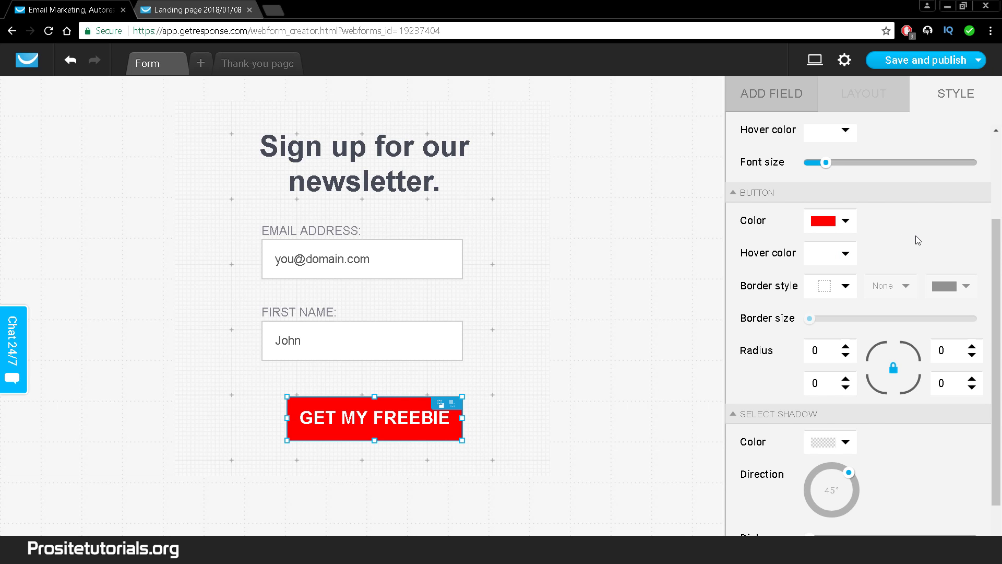
Set the GET MY FREEBIE button's hover colour to light pink, #FFA4A4.
{"action": "left_click", "coordinate": [843, 254]}
{"action": "left_click_drag", "start_coordinate": [517, 479], "coordinate": [443, 492]}
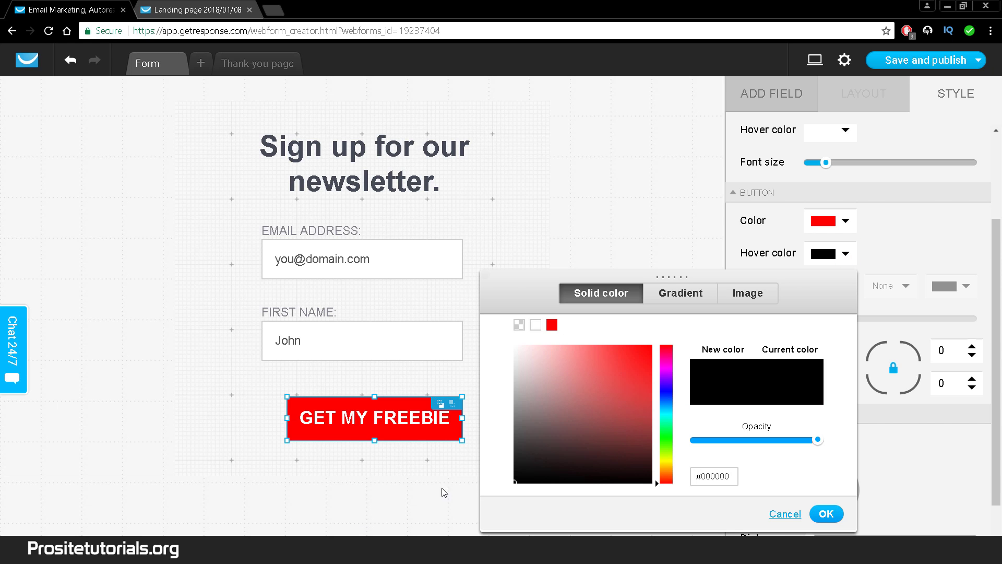
{"action": "mouse_move", "coordinate": [622, 364]}
{"action": "left_mouse_down"}
{"action": "mouse_move", "coordinate": [653, 343]}
{"action": "mouse_move", "coordinate": [564, 349]}
{"action": "left_mouse_up"}
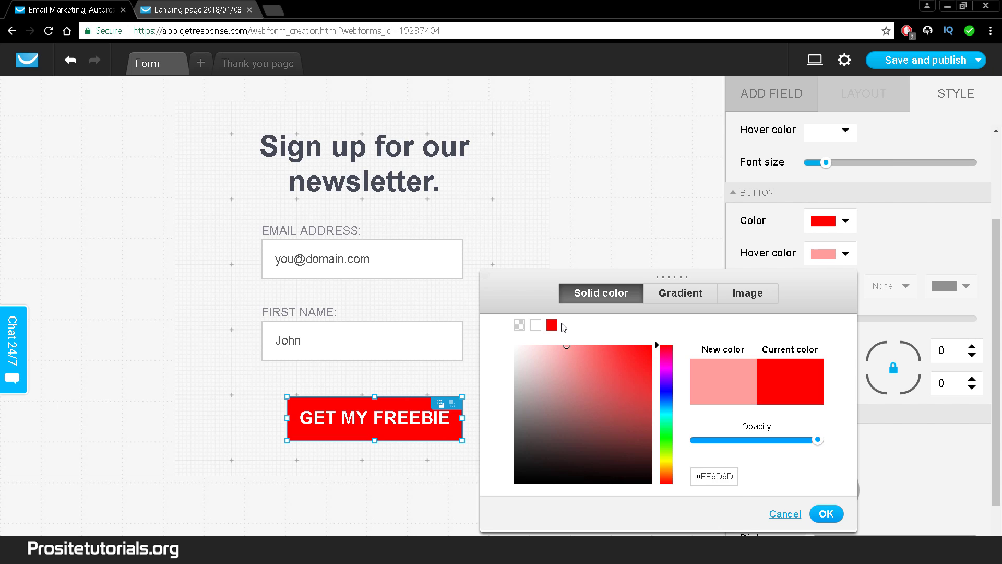
{"action": "left_click", "coordinate": [917, 249]}
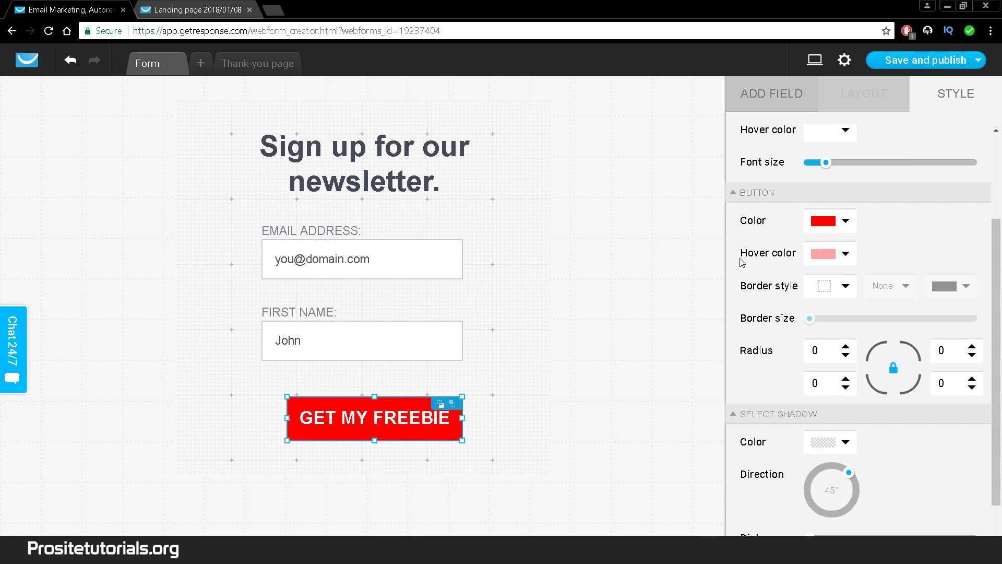
{"action": "left_click", "coordinate": [830, 256]}
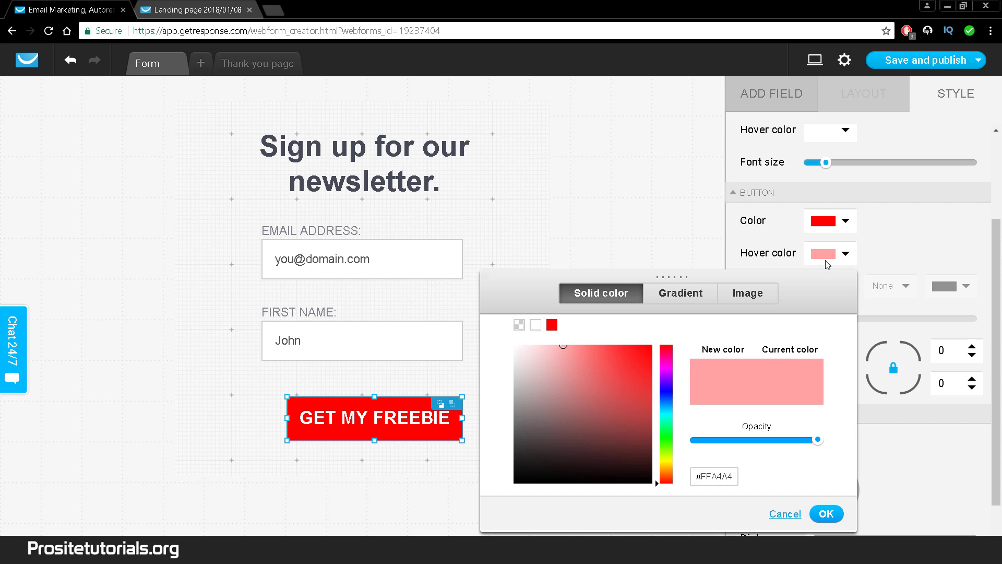
{"action": "left_click", "coordinate": [938, 251]}
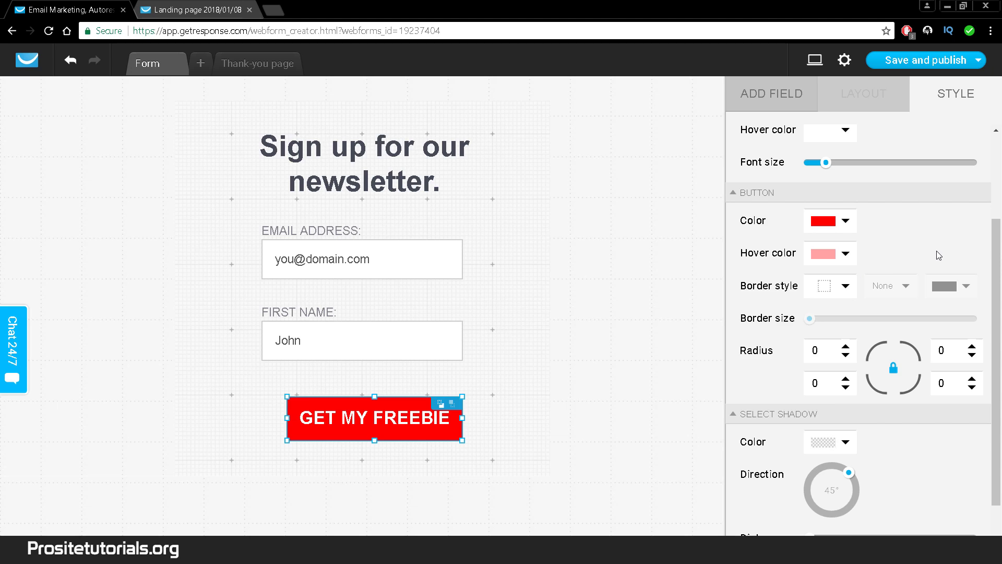
Add a thin solid black border on all sides of the GET MY FREEBIE button.
{"action": "left_click", "coordinate": [845, 296]}
{"action": "left_click", "coordinate": [831, 327]}
{"action": "left_click", "coordinate": [669, 401]}
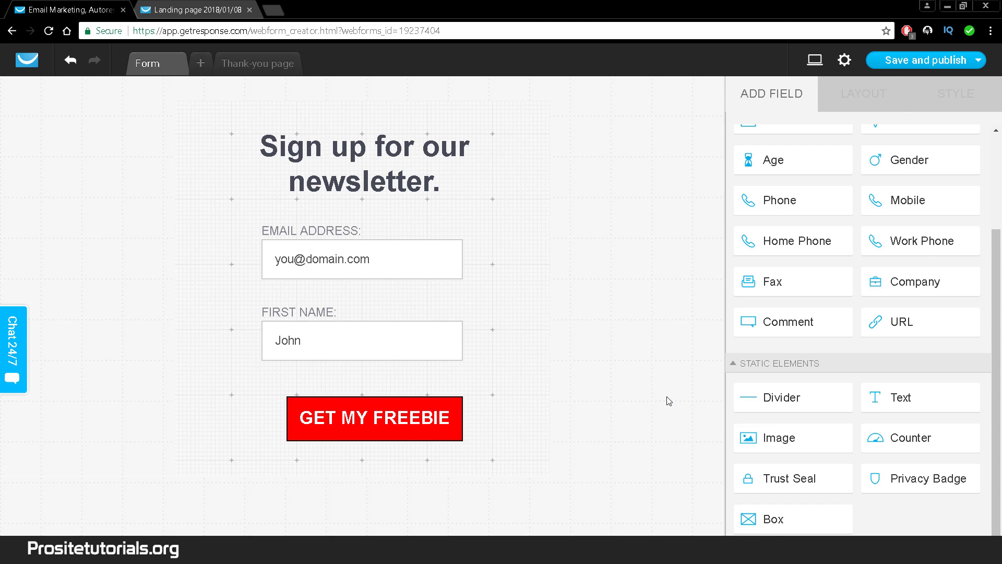
Set the corner radius of the GET MY FREEBIE button to 4 on all four corners.
{"action": "left_click", "coordinate": [401, 428]}
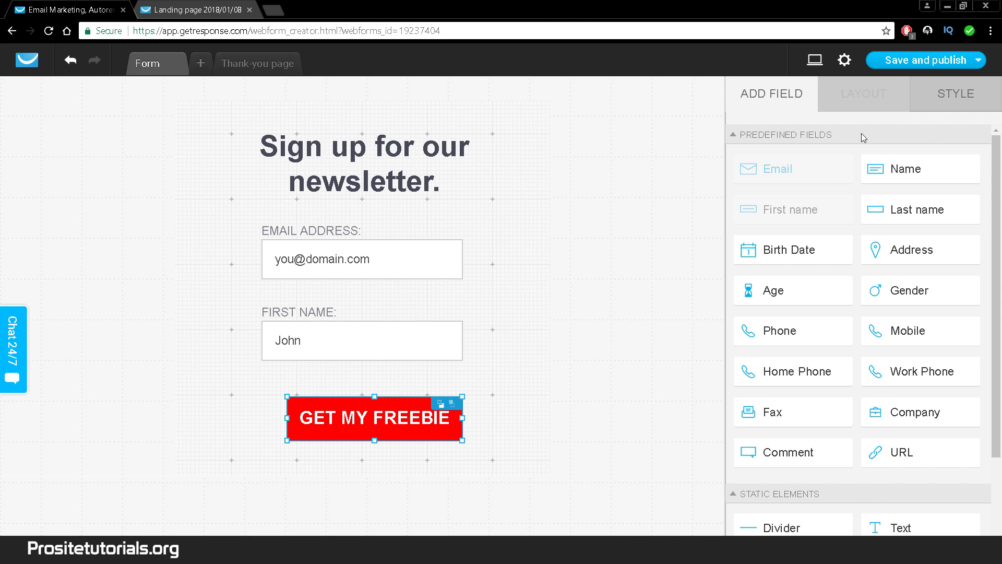
{"action": "left_click", "coordinate": [931, 103]}
{"action": "scroll", "coordinate": [857, 342], "scroll_direction": "down", "scroll_amount": 2}
{"action": "left_click", "coordinate": [838, 415]}
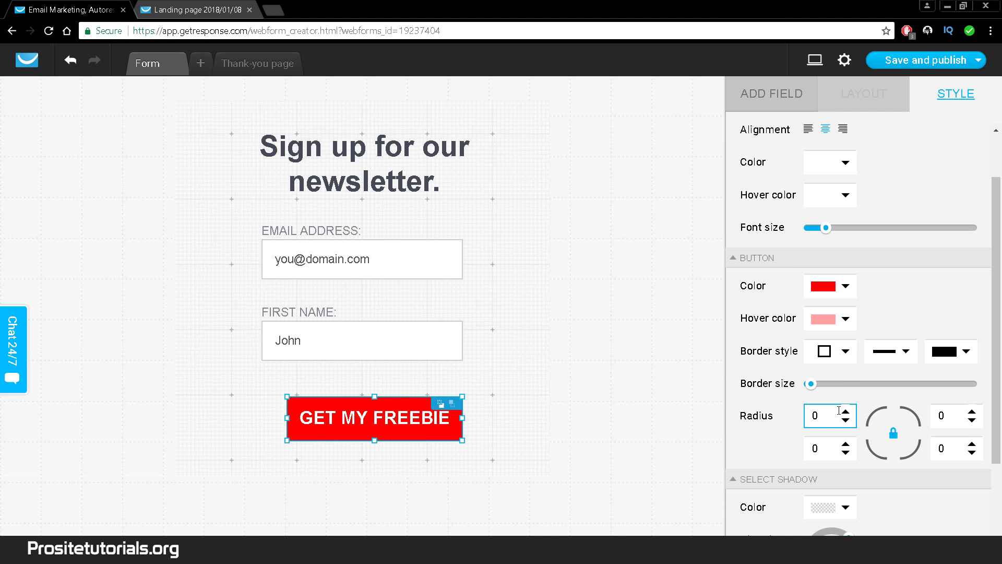
{"action": "left_click", "coordinate": [846, 412]}
{"action": "left_click", "coordinate": [846, 412]}
{"action": "left_click", "coordinate": [846, 412]}
{"action": "left_click", "coordinate": [846, 411]}
{"action": "left_click", "coordinate": [650, 390]}
Thicken the GET MY FREEBIE button's black border slightly by increasing its border size.
{"action": "left_click", "coordinate": [448, 412]}
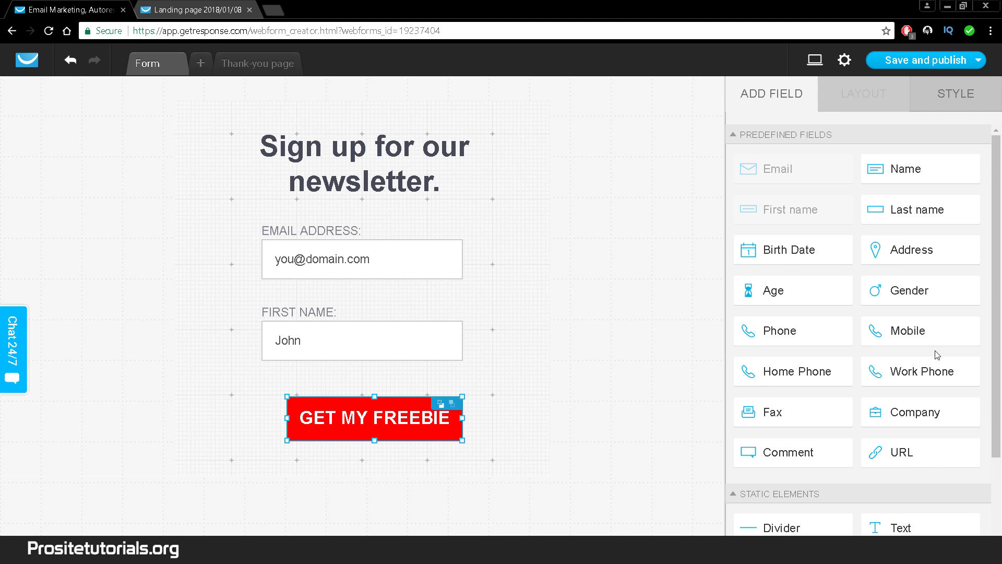
{"action": "left_click", "coordinate": [952, 98]}
{"action": "scroll", "coordinate": [867, 276], "scroll_direction": "down", "scroll_amount": 1}
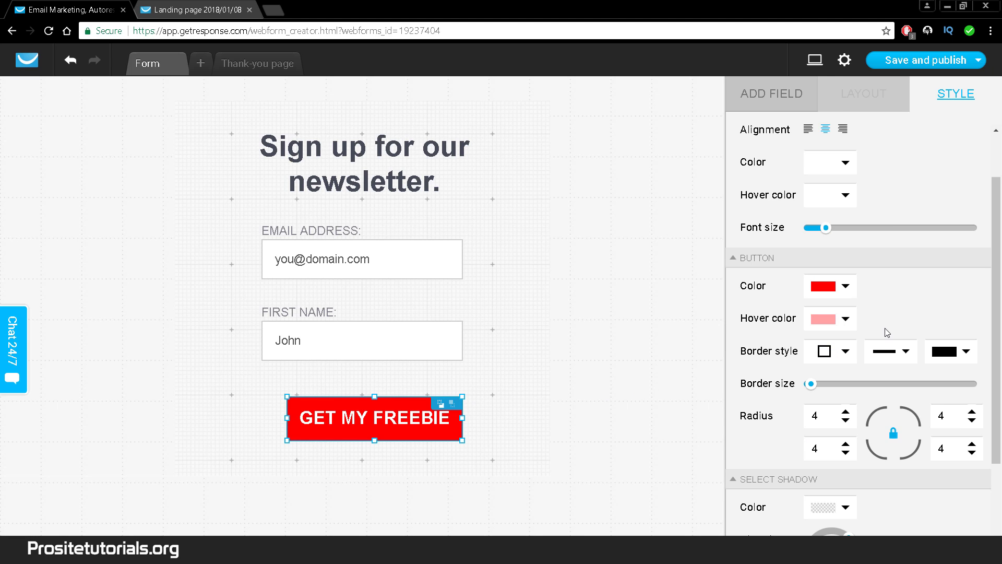
{"action": "mouse_move", "coordinate": [811, 389]}
{"action": "left_mouse_down"}
{"action": "mouse_move", "coordinate": [838, 387]}
{"action": "mouse_move", "coordinate": [816, 385]}
{"action": "left_mouse_up"}
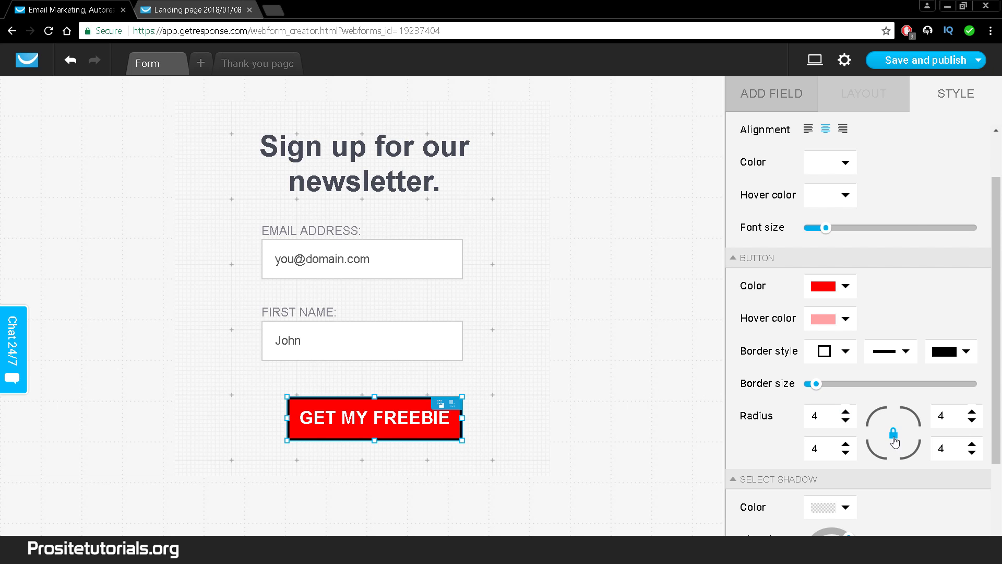
{"action": "left_click", "coordinate": [665, 388]}
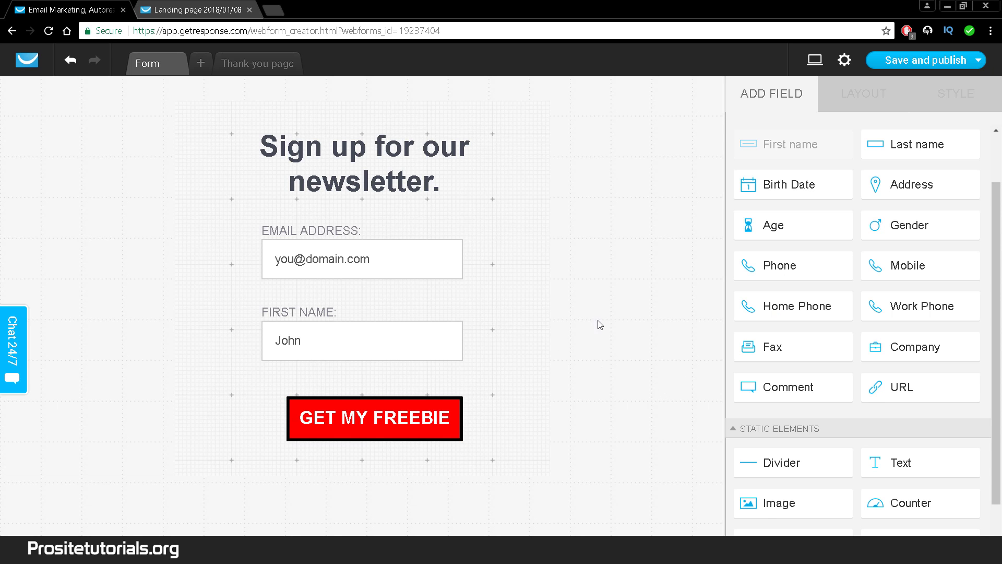
Examine the GET MY FREEBIE button's shadow settings, including the shadow colour choices, without applying a colour.
{"action": "left_click", "coordinate": [458, 406]}
{"action": "left_click", "coordinate": [956, 94]}
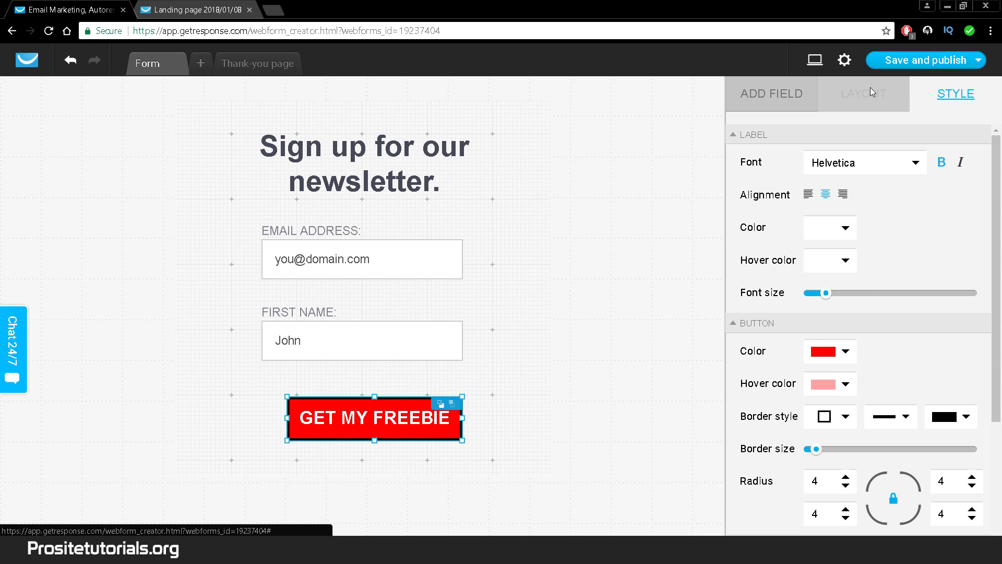
{"action": "scroll", "coordinate": [877, 280], "scroll_direction": "down", "scroll_amount": 1}
{"action": "scroll", "coordinate": [877, 281], "scroll_direction": "down", "scroll_amount": 3}
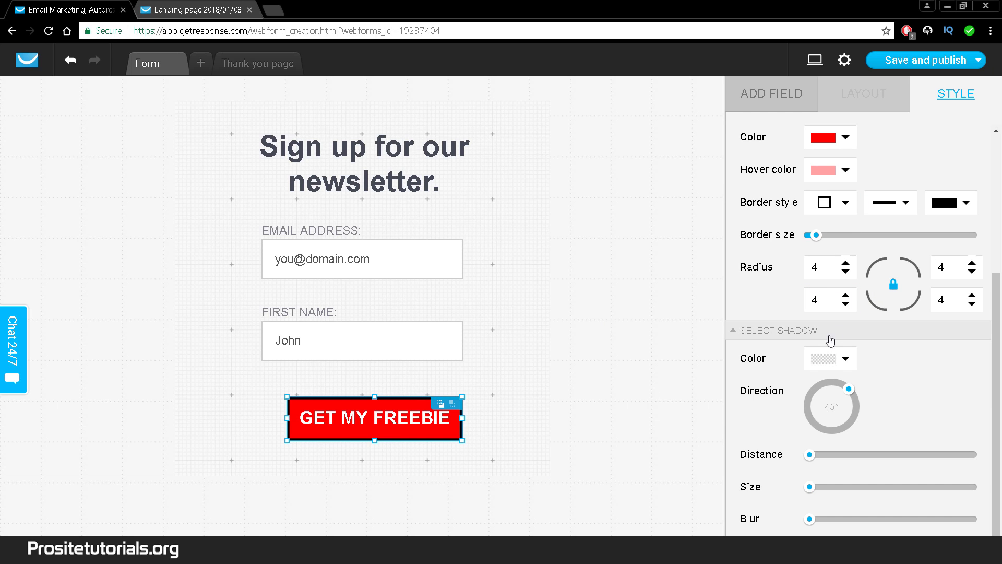
{"action": "left_click", "coordinate": [817, 361]}
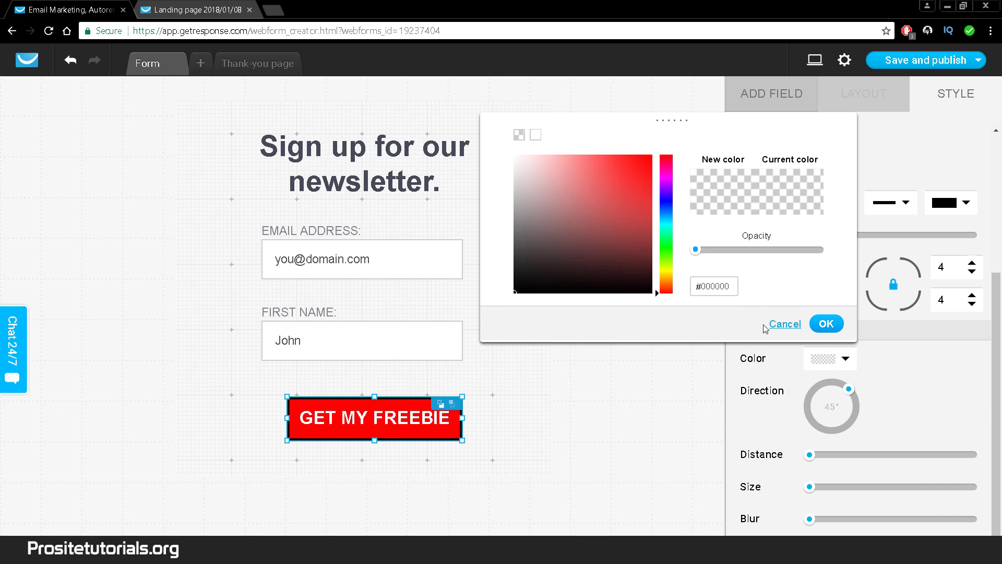
{"action": "left_click", "coordinate": [785, 324]}
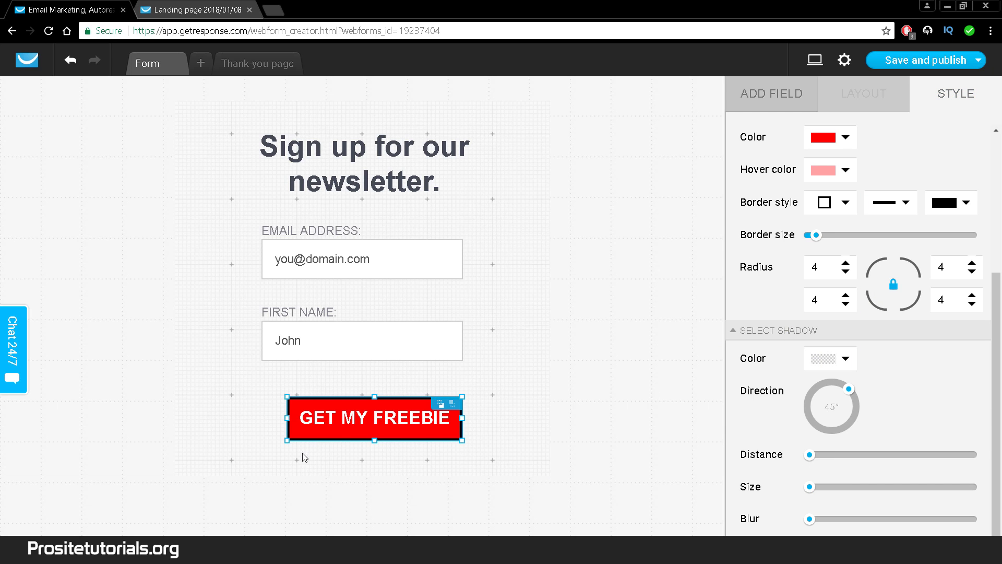
Delete the FIRST NAME field from the form.
{"action": "left_click", "coordinate": [338, 387]}
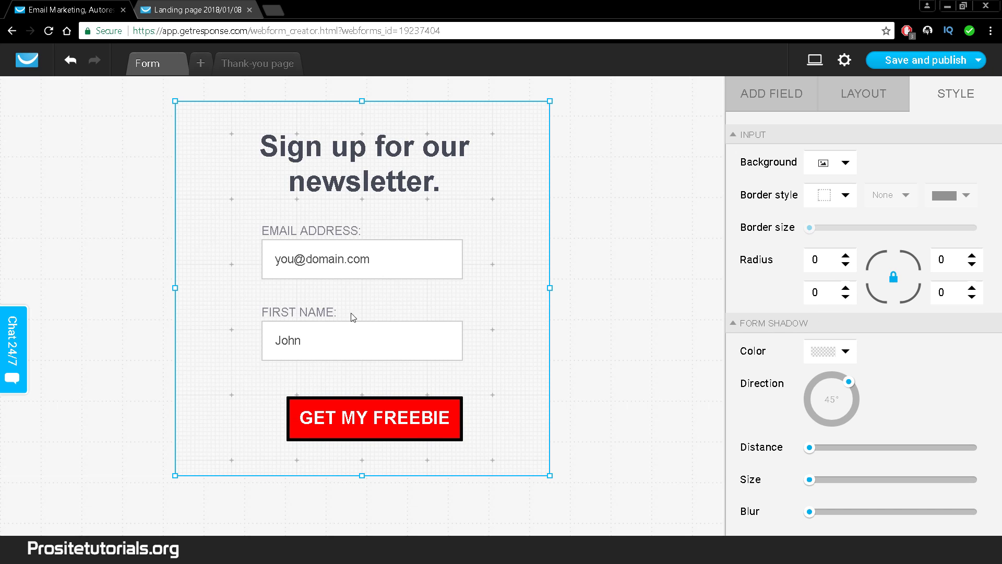
{"action": "left_click", "coordinate": [424, 338]}
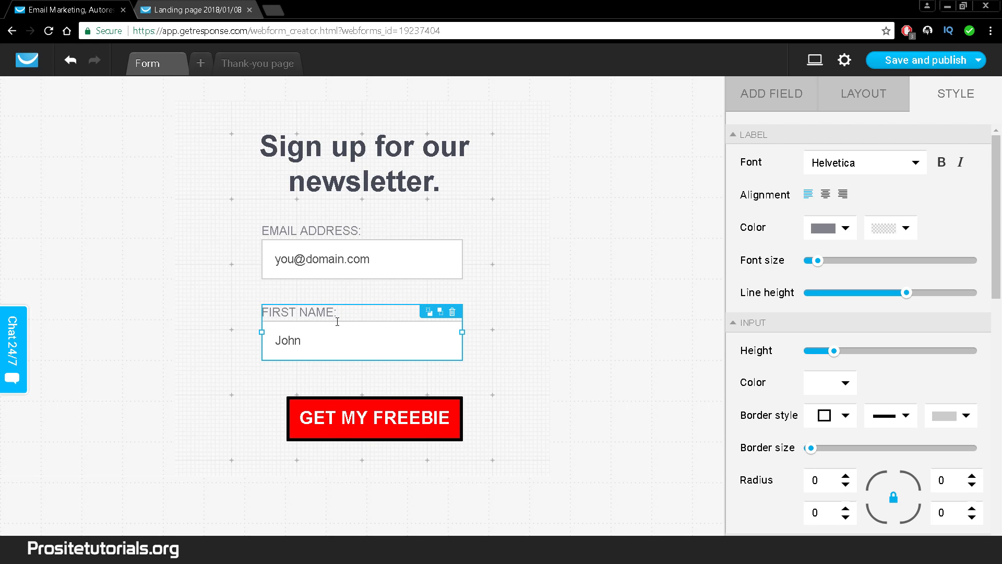
{"action": "left_click", "coordinate": [452, 312]}
Shrink the form's frame and move the GET MY FREEBIE button up beneath the email field, aligned with the field's left edge.
{"action": "left_click", "coordinate": [488, 409]}
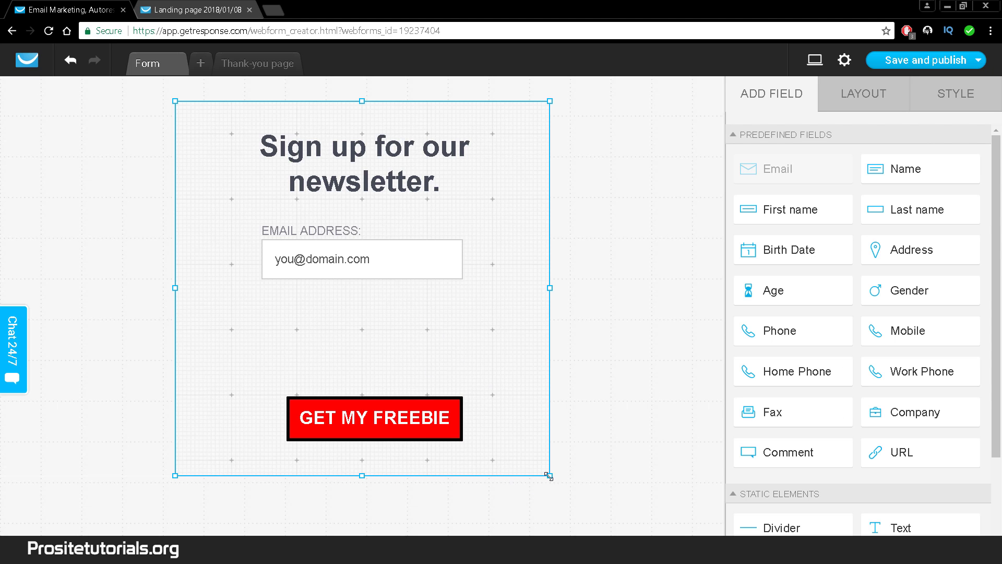
{"action": "left_click_drag", "start_coordinate": [548, 476], "coordinate": [520, 443]}
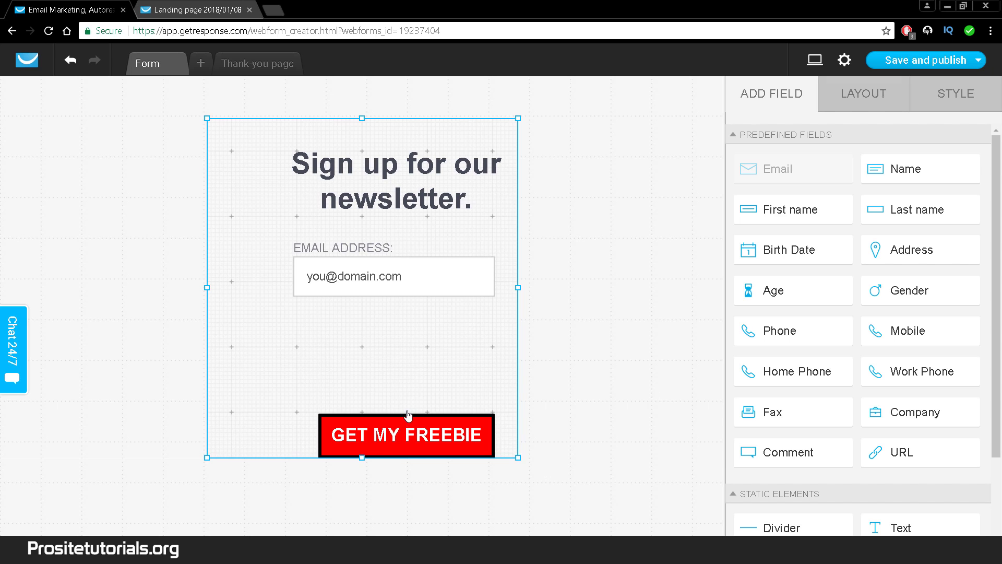
{"action": "left_click_drag", "start_coordinate": [409, 415], "coordinate": [369, 338]}
Reduce the form's frame further to about 318 px wide and 349 px high.
{"action": "left_click", "coordinate": [223, 140]}
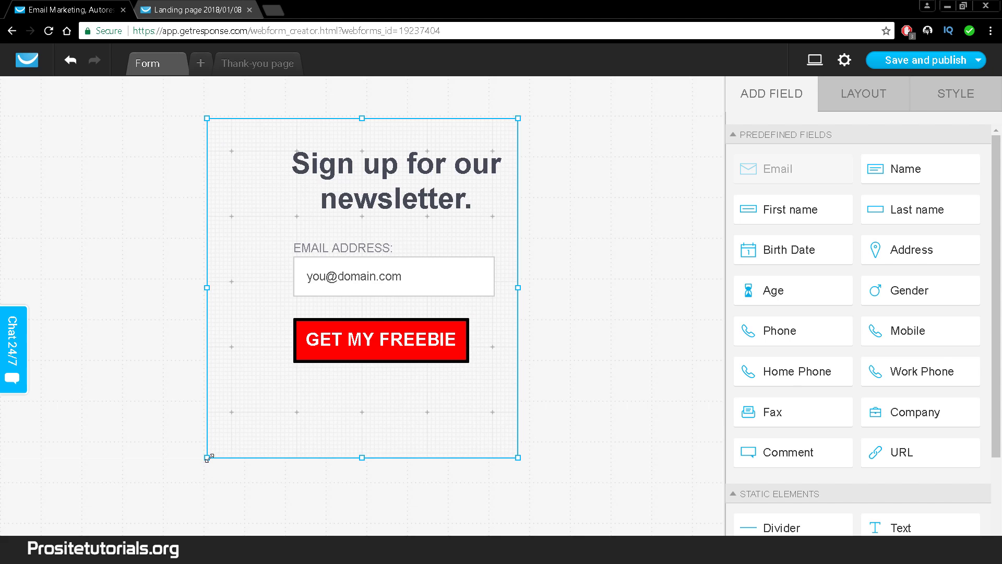
{"action": "left_click_drag", "start_coordinate": [208, 448], "coordinate": [233, 444]}
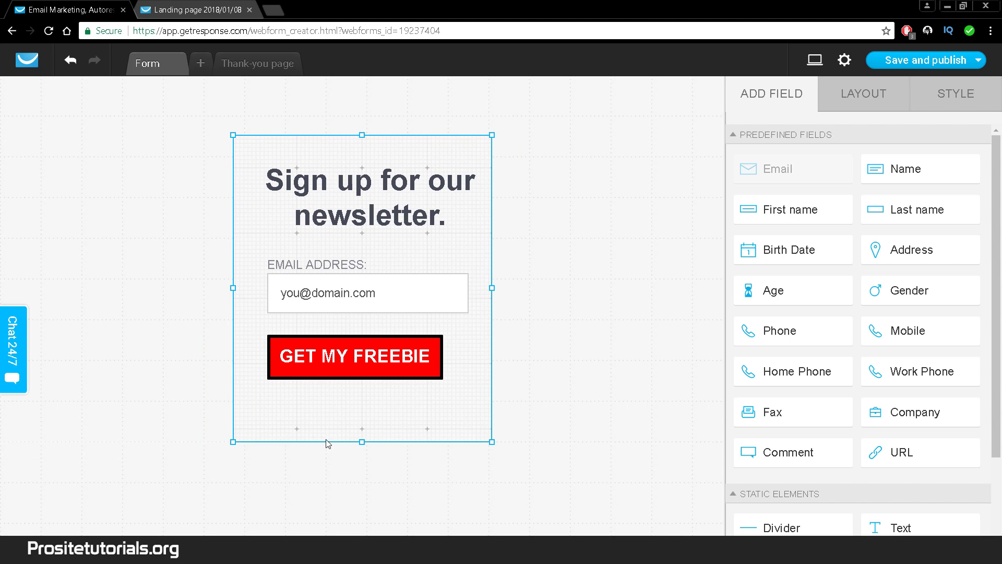
{"action": "left_click_drag", "start_coordinate": [361, 441], "coordinate": [364, 429]}
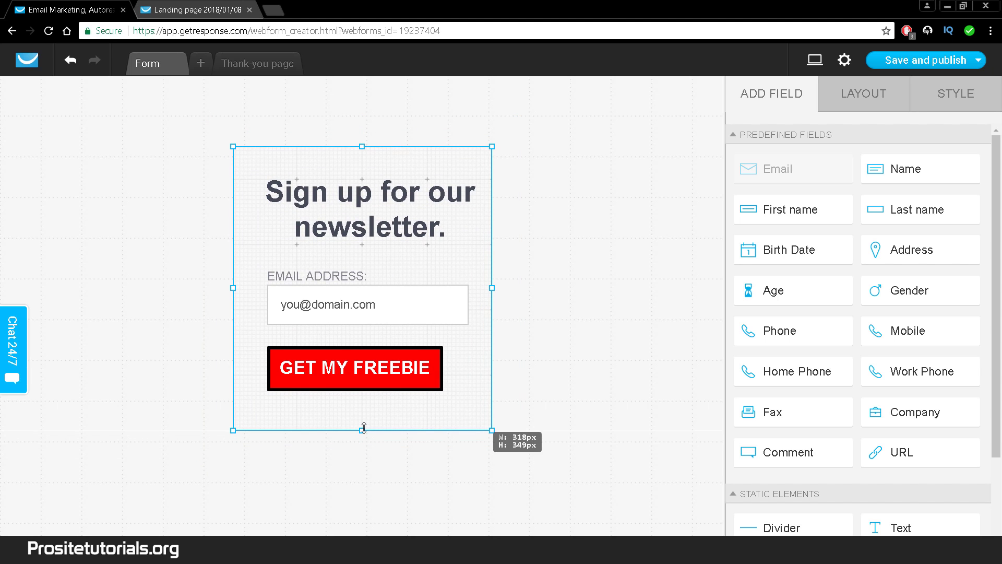
Set the form width to 400 in the form's layout properties.
{"action": "left_click", "coordinate": [863, 97]}
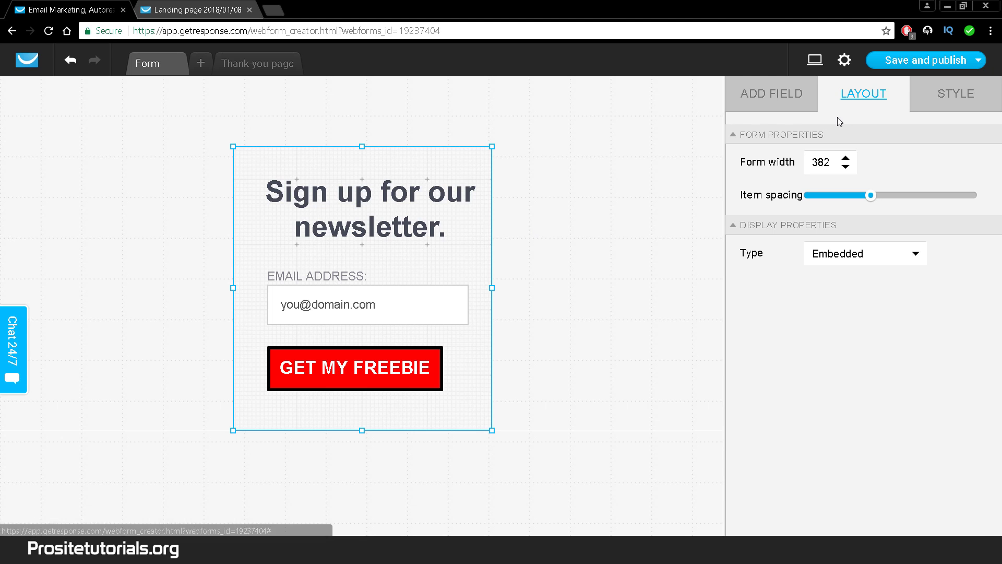
{"action": "left_click", "coordinate": [847, 160]}
{"action": "left_click", "coordinate": [535, 294]}
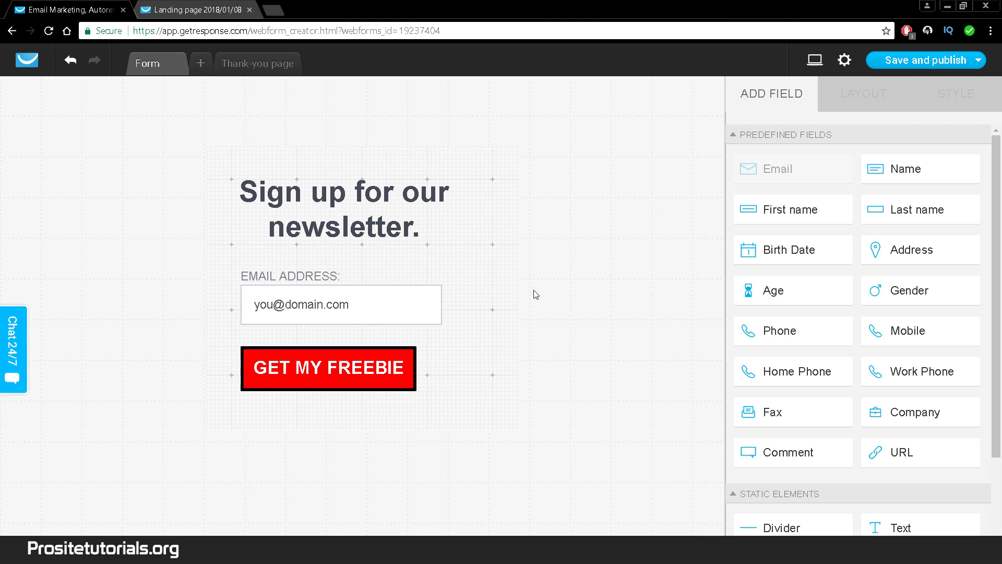
{"action": "left_click", "coordinate": [489, 299]}
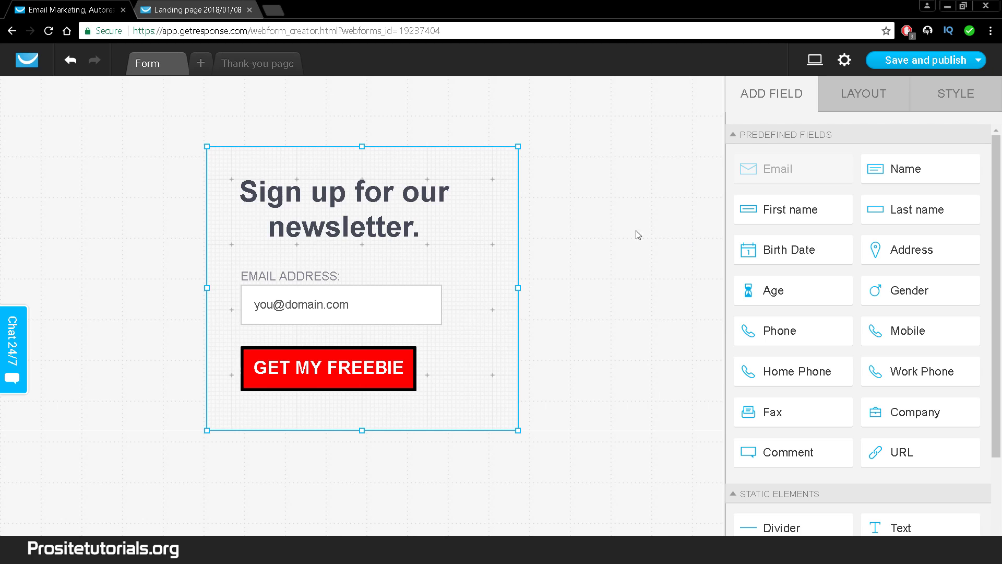
{"action": "left_click", "coordinate": [846, 96]}
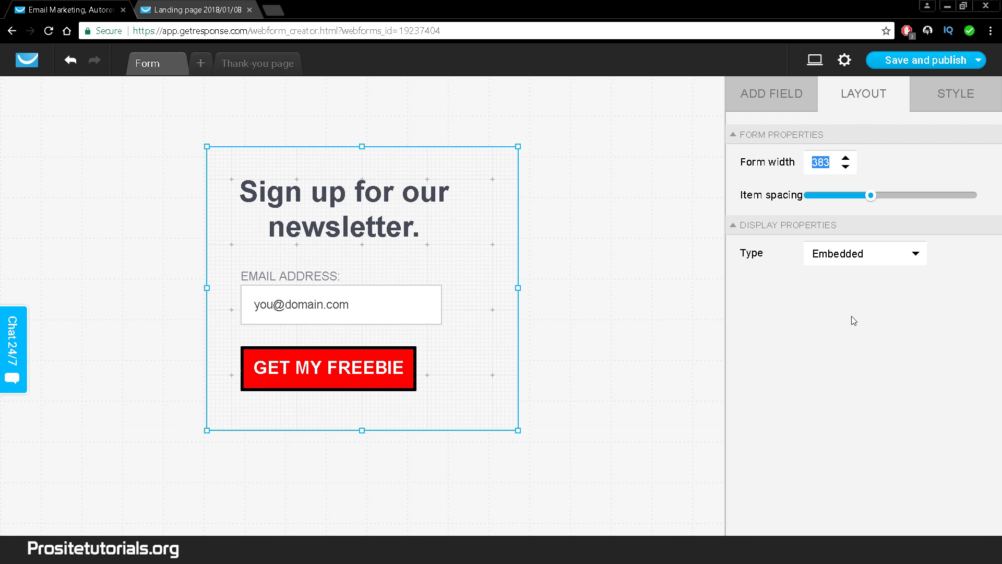
{"action": "type", "text": "400"}
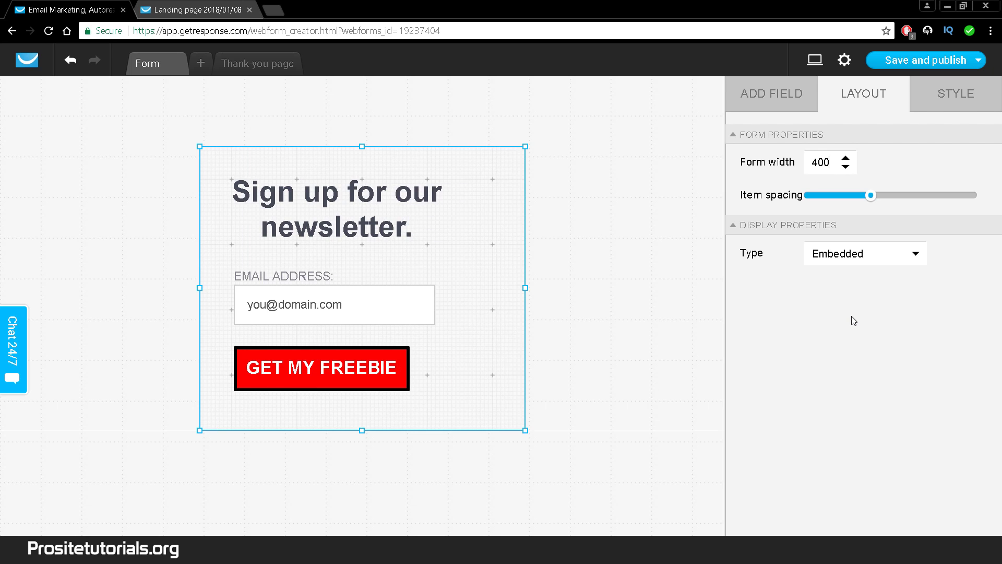
Widen the email field and the GET MY FREEBIE button to about the same width, up to the form's inner margin.
{"action": "left_click", "coordinate": [576, 286]}
{"action": "left_click", "coordinate": [432, 296]}
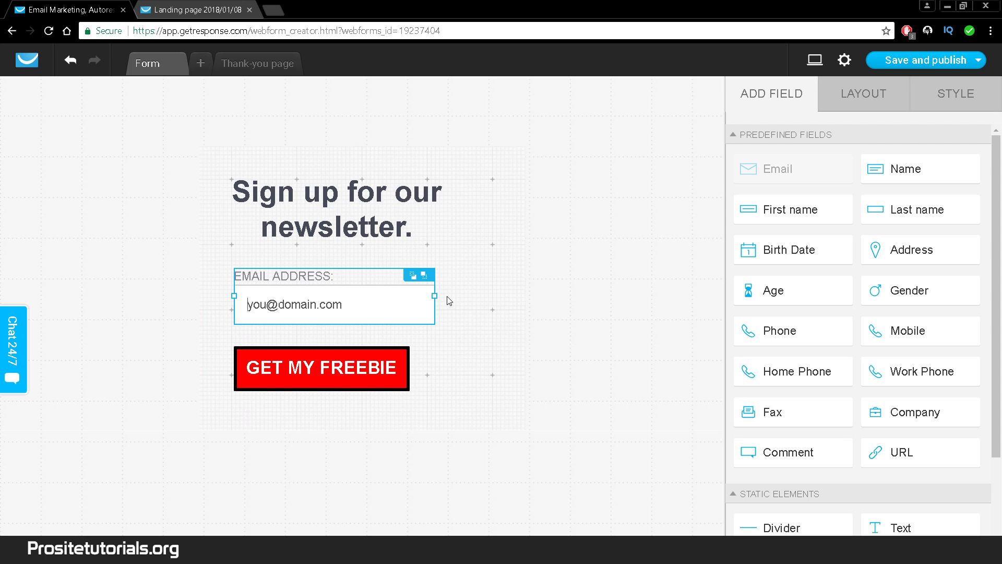
{"action": "left_click_drag", "start_coordinate": [437, 296], "coordinate": [493, 295]}
{"action": "left_click", "coordinate": [406, 365]}
{"action": "left_click_drag", "start_coordinate": [409, 368], "coordinate": [495, 366]}
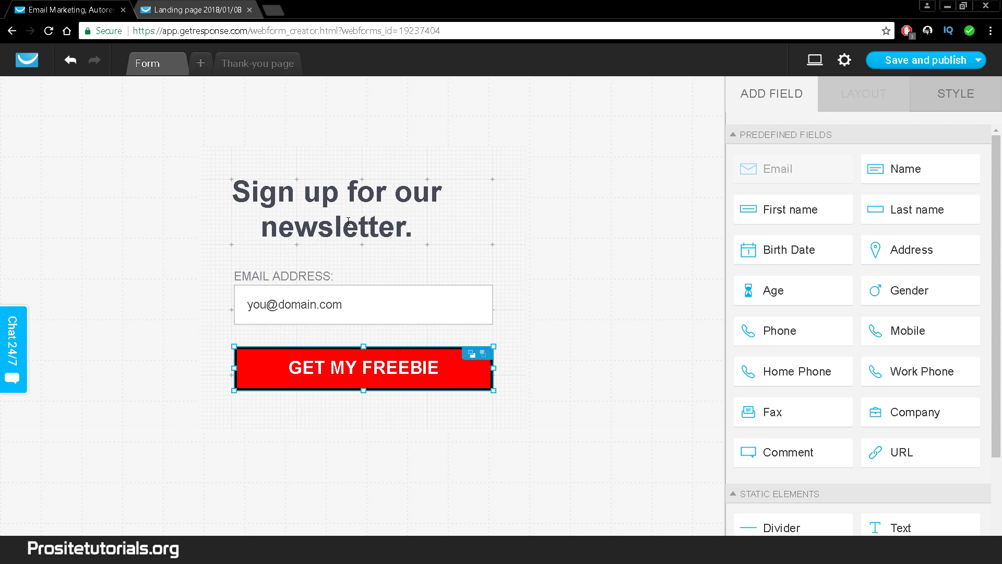
Reposition the newsletter heading so it sits roughly centred above the email field.
{"action": "left_click", "coordinate": [371, 210]}
{"action": "left_click_drag", "start_coordinate": [409, 231], "coordinate": [236, 172]}
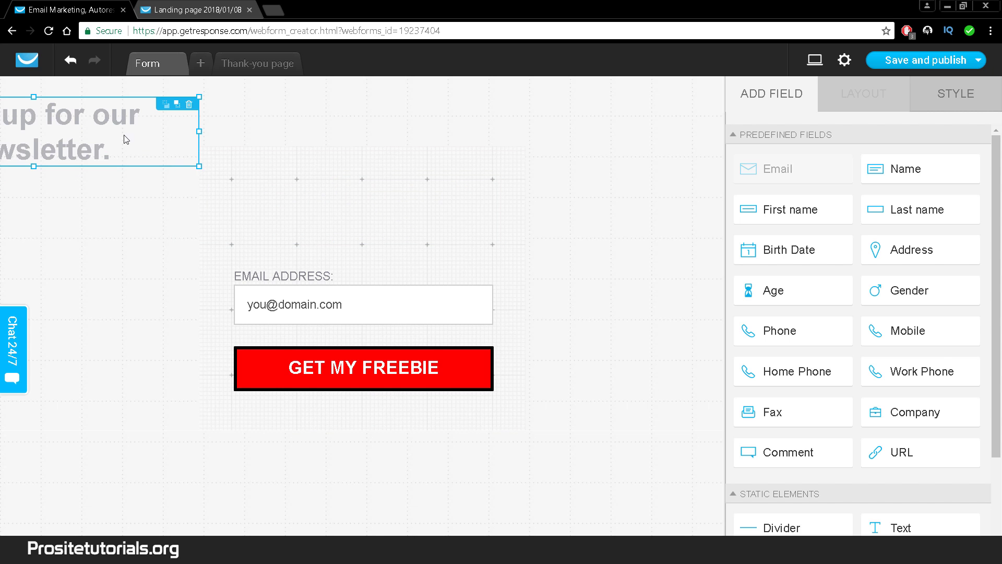
{"action": "left_click_drag", "start_coordinate": [126, 139], "coordinate": [408, 189]}
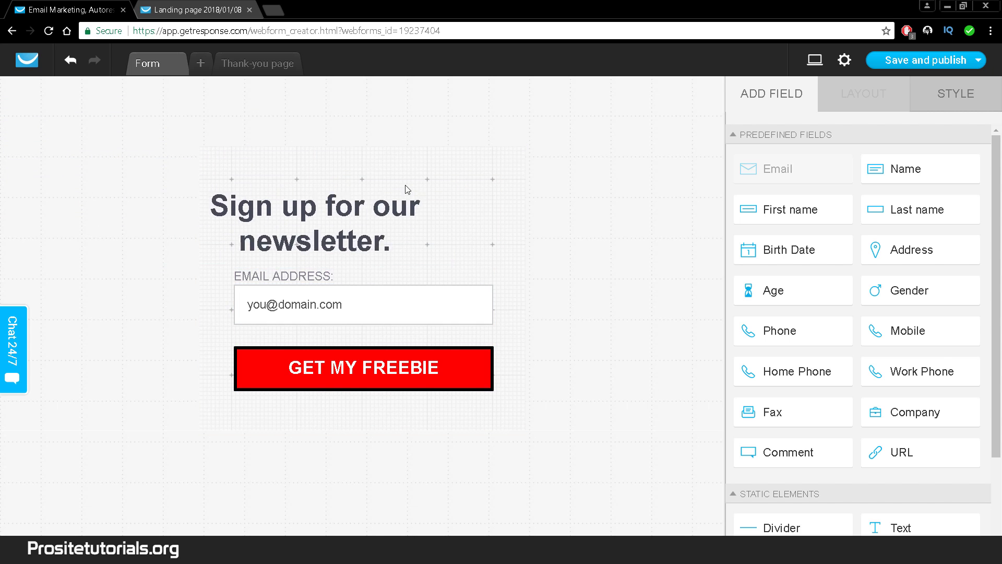
{"action": "left_click", "coordinate": [373, 215]}
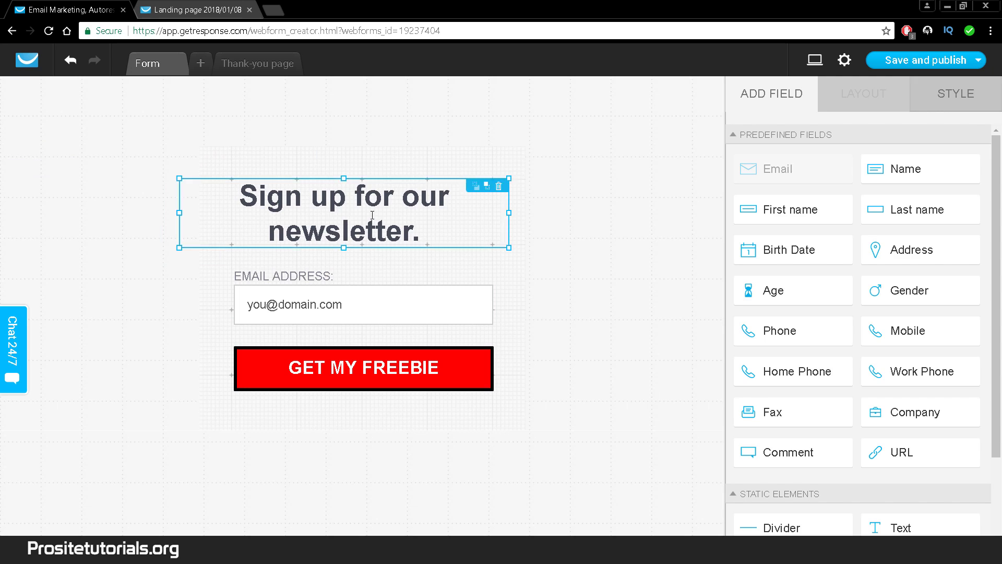
Replace the form's heading text with "GET MY 20 TIPS EBOOK".
{"action": "double_click", "coordinate": [372, 215]}
{"action": "type", "text": "GET "}
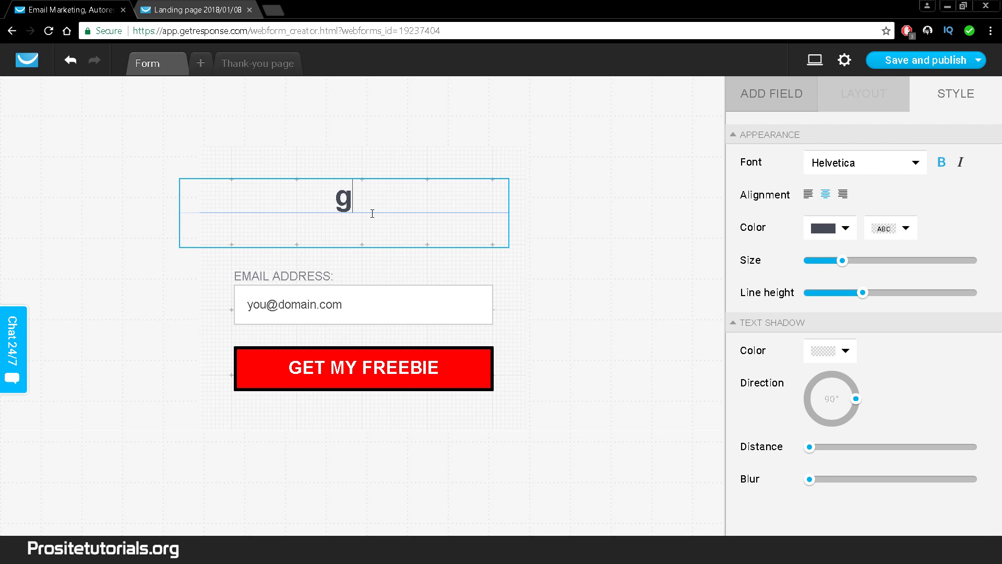
{"action": "type", "text": "MY 320"}
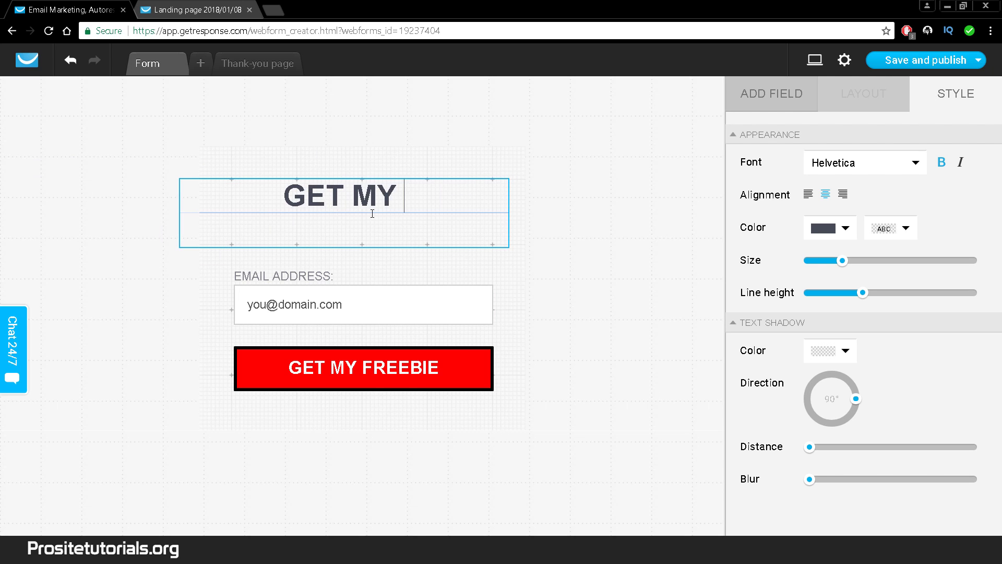
{"action": "key", "text": "BackSpace"}
{"action": "key", "text": "BackSpace"}
{"action": "type", "text": "0"}
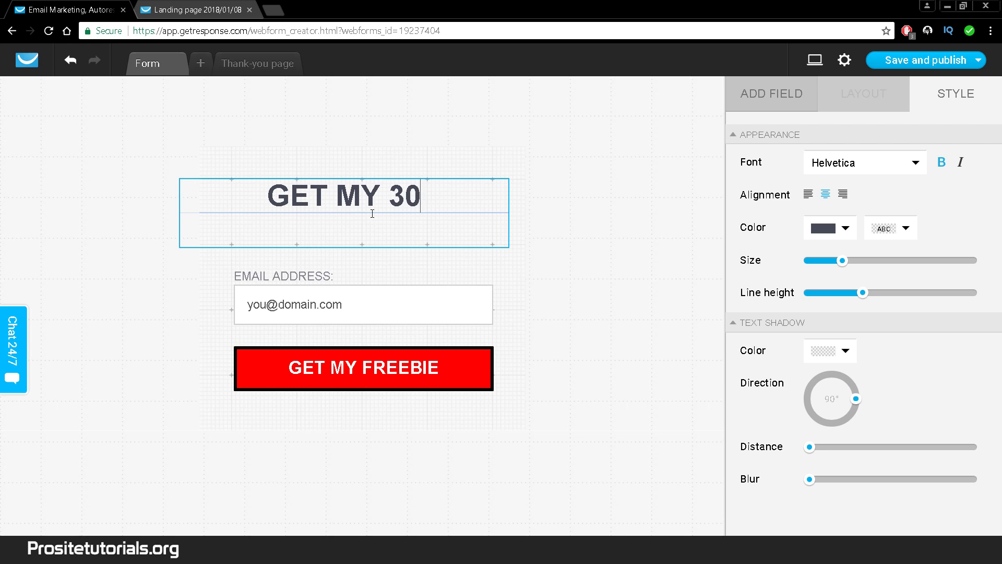
{"action": "key", "text": "BackSpace"}
{"action": "key", "text": "BackSpace"}
{"action": "type", "text": "29"}
{"action": "type", "text": "0"}
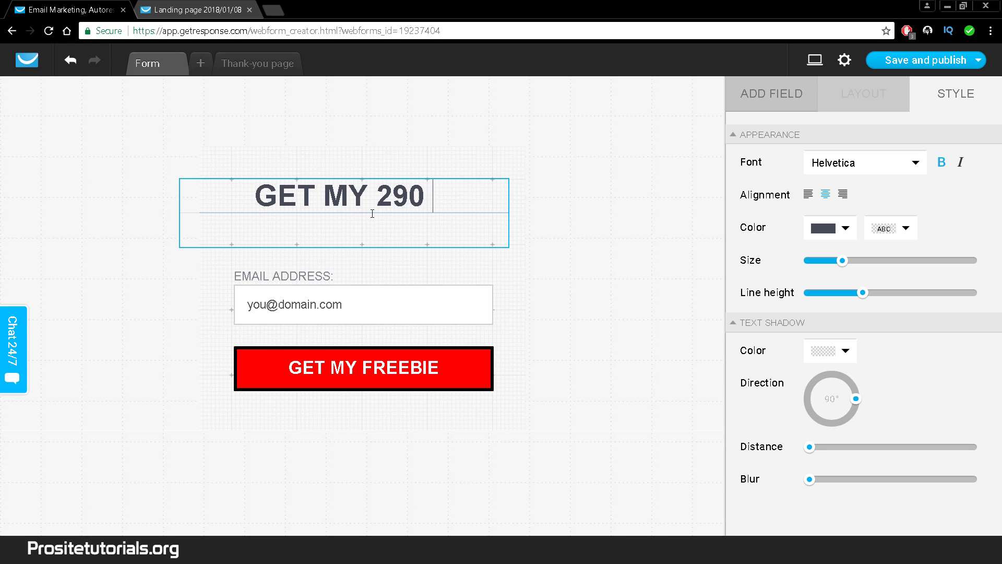
{"action": "key", "text": "BackSpace"}
{"action": "key", "text": "BackSpace"}
{"action": "type", "text": "0 EBOOK"}
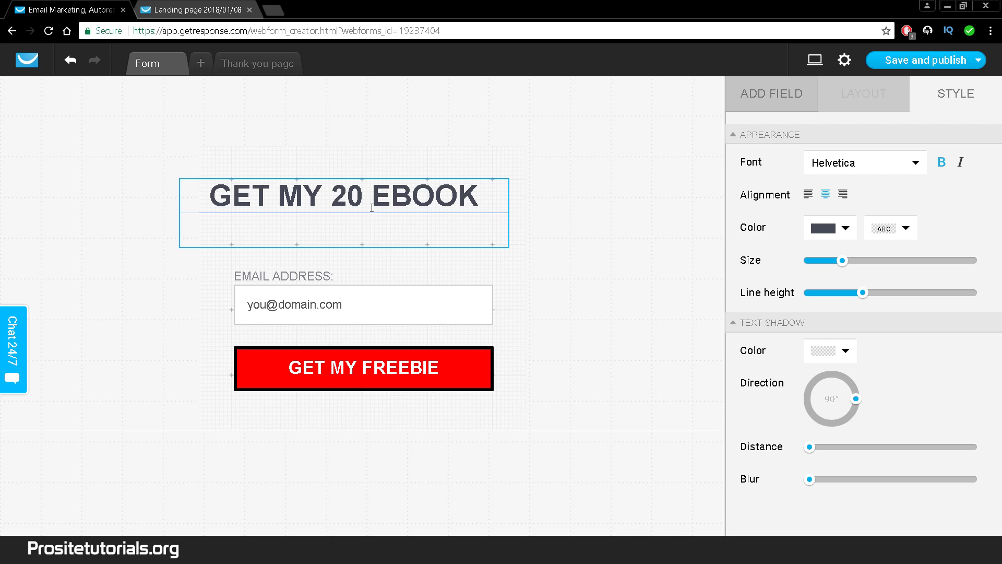
{"action": "left_click", "coordinate": [371, 202]}
{"action": "type", "text": "TIPS"}
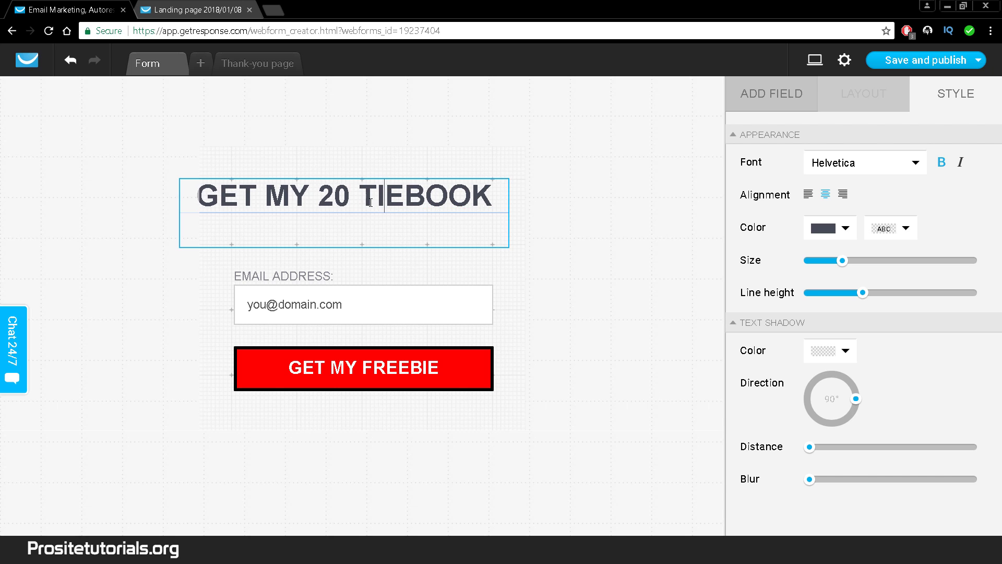
{"action": "left_click", "coordinate": [611, 154]}
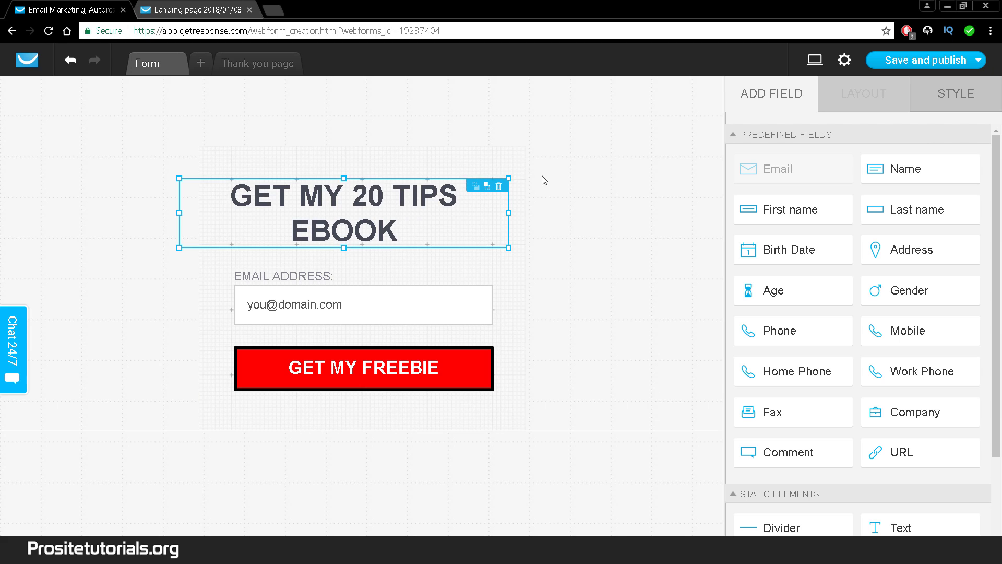
{"action": "left_click", "coordinate": [466, 160]}
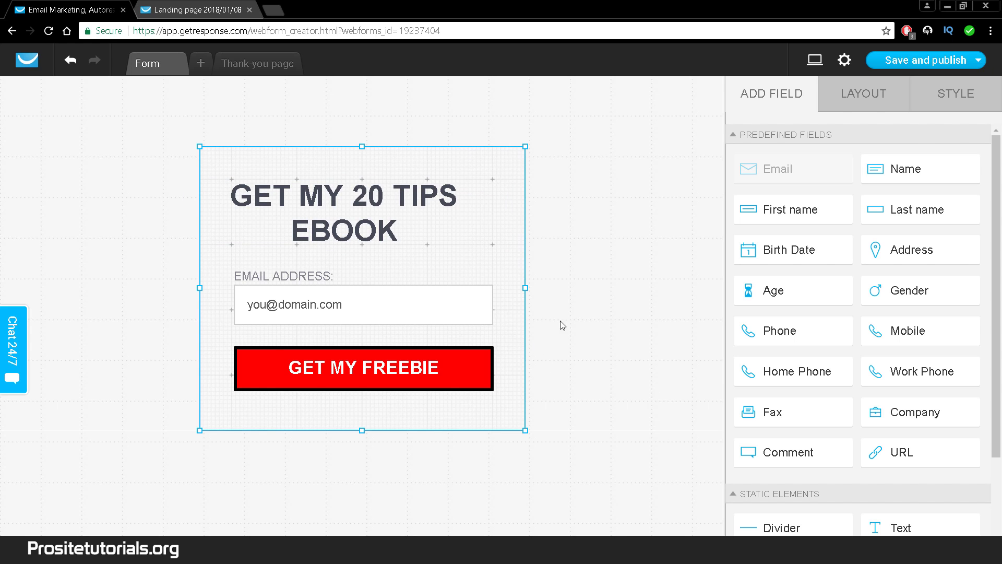
Review the form's elements and look through the predefined fields and static elements that can be added.
{"action": "left_click", "coordinate": [584, 295]}
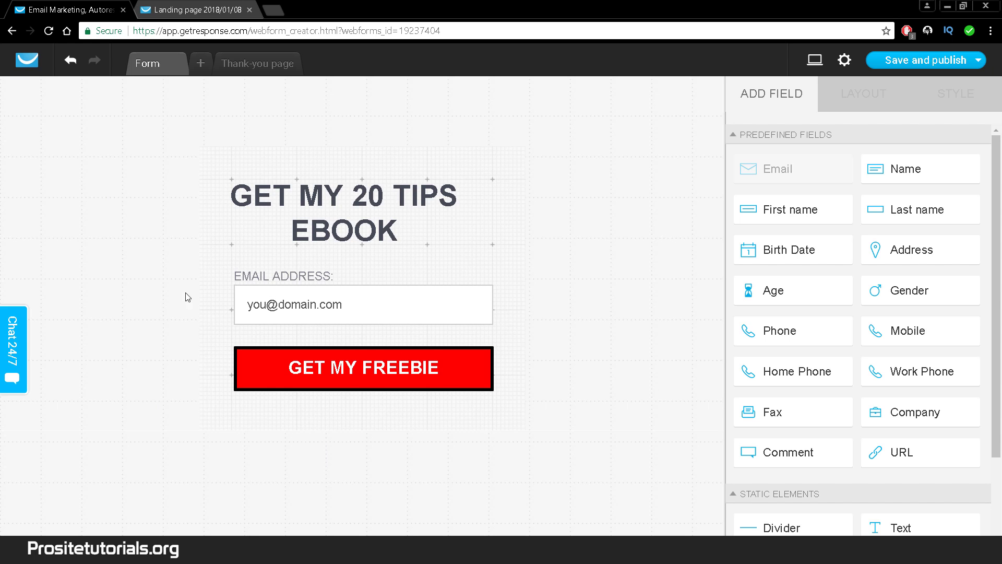
{"action": "left_click", "coordinate": [357, 315]}
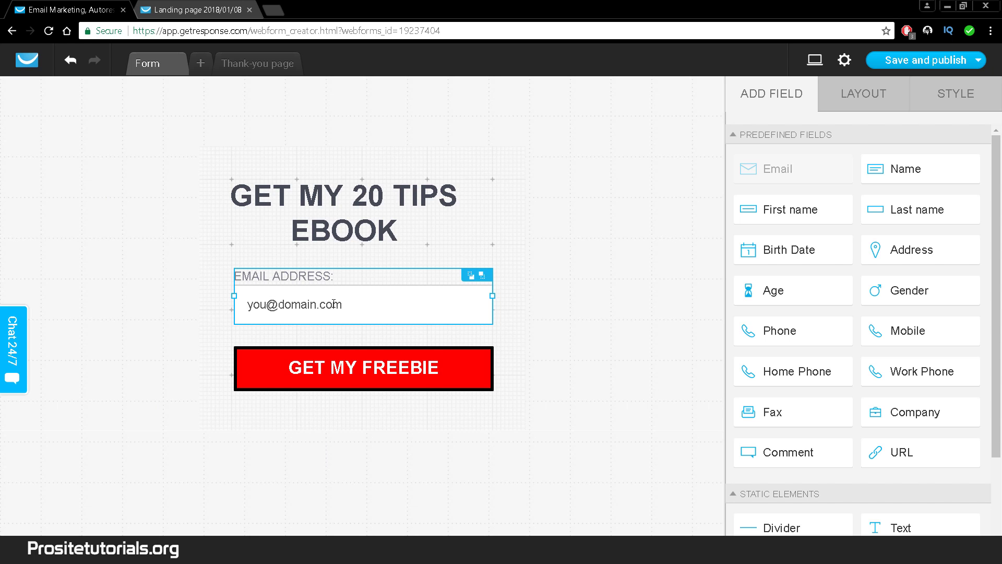
{"action": "left_click", "coordinate": [385, 366]}
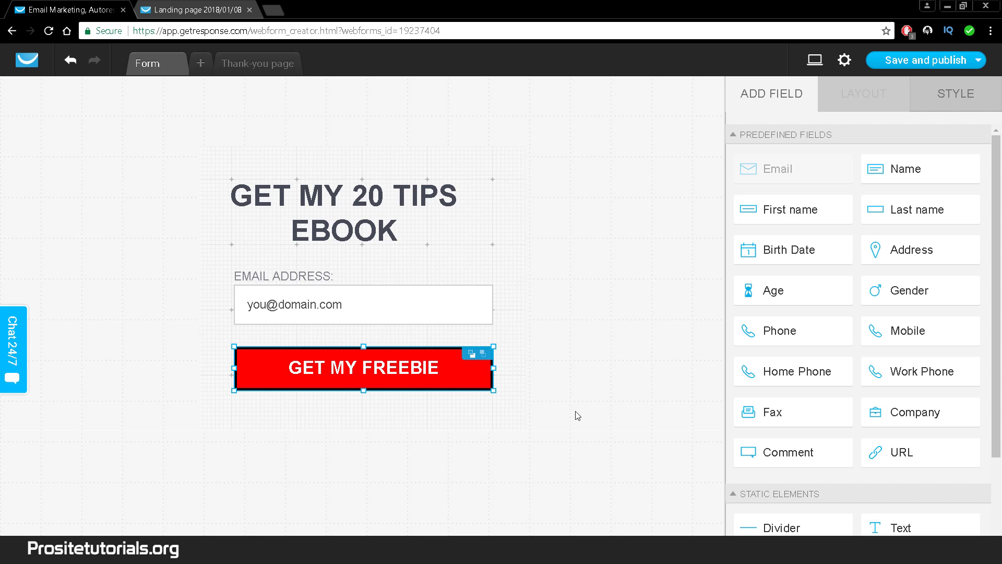
{"action": "left_click", "coordinate": [706, 295]}
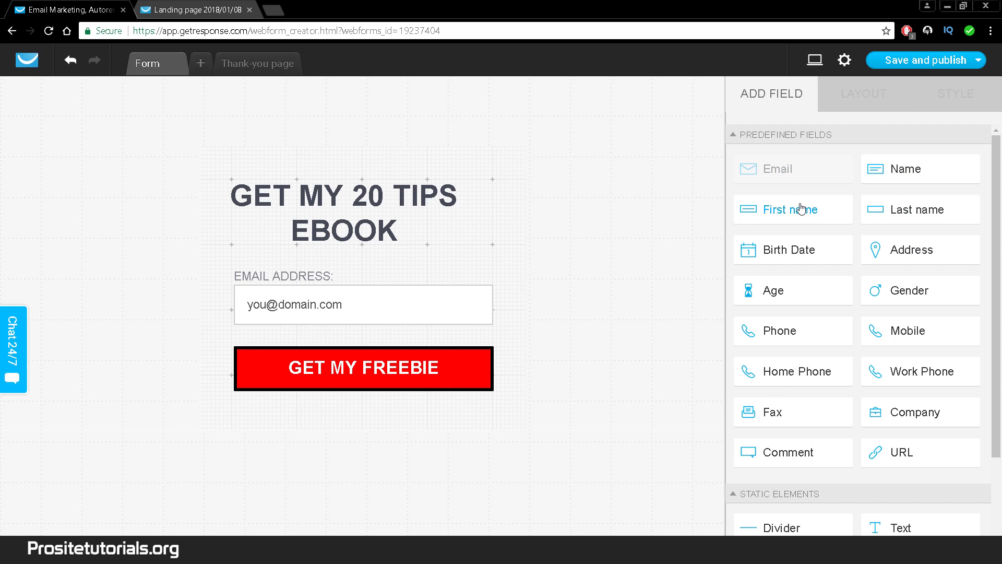
{"action": "left_click_drag", "start_coordinate": [792, 289], "coordinate": [785, 264]}
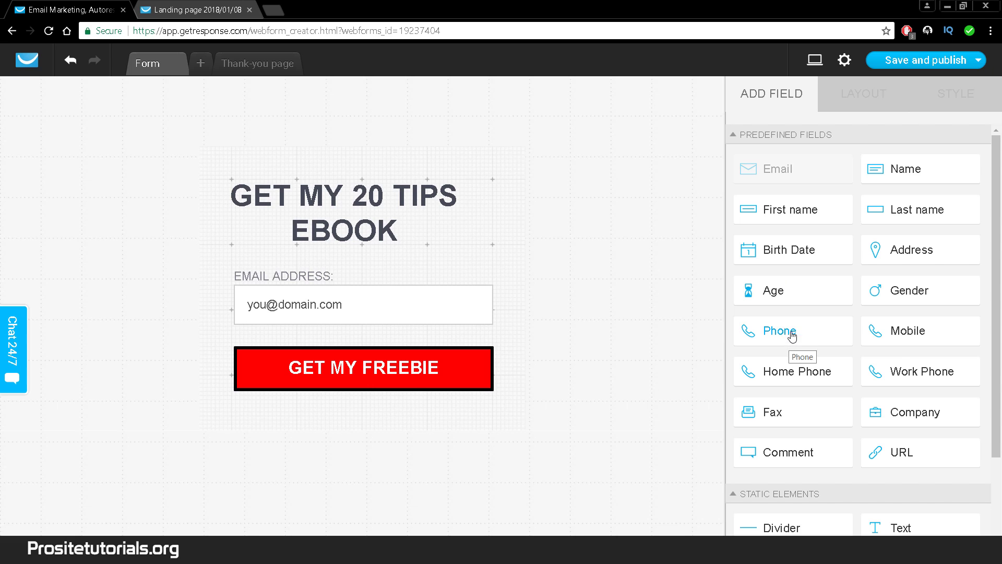
{"action": "left_click_drag", "start_coordinate": [789, 334], "coordinate": [767, 246]}
{"action": "scroll", "coordinate": [801, 322], "scroll_direction": "down", "scroll_amount": 3}
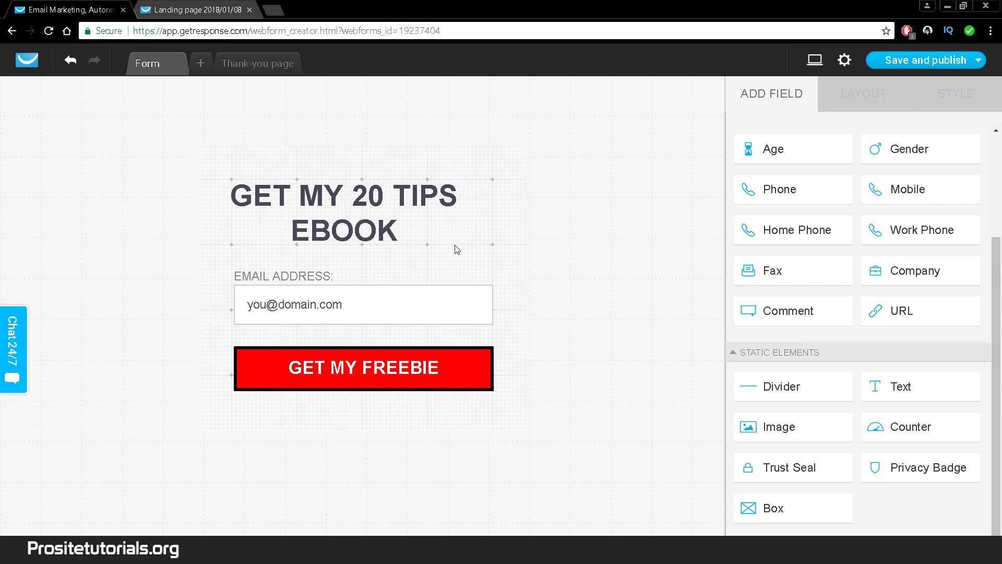
{"action": "left_click", "coordinate": [219, 200]}
{"action": "left_click", "coordinate": [552, 122]}
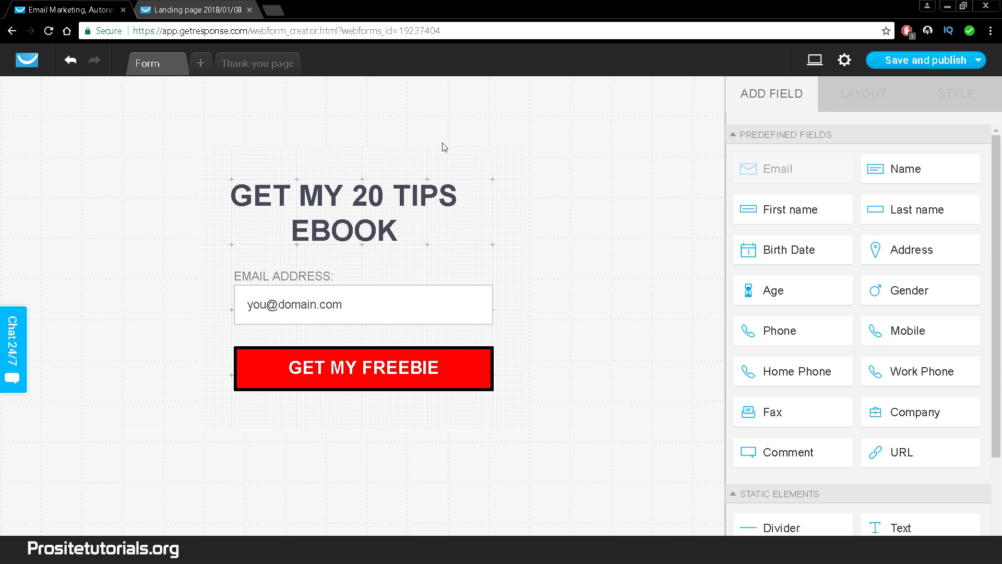
Add a border on all four sides of the form.
{"action": "left_click", "coordinate": [445, 157]}
{"action": "left_click", "coordinate": [843, 101]}
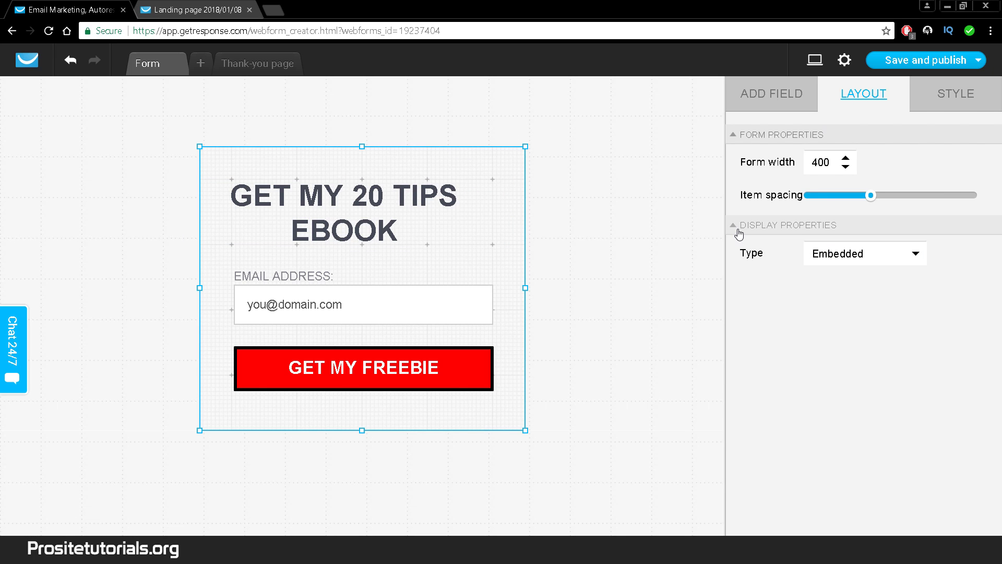
{"action": "left_click", "coordinate": [958, 102]}
{"action": "left_click", "coordinate": [846, 162]}
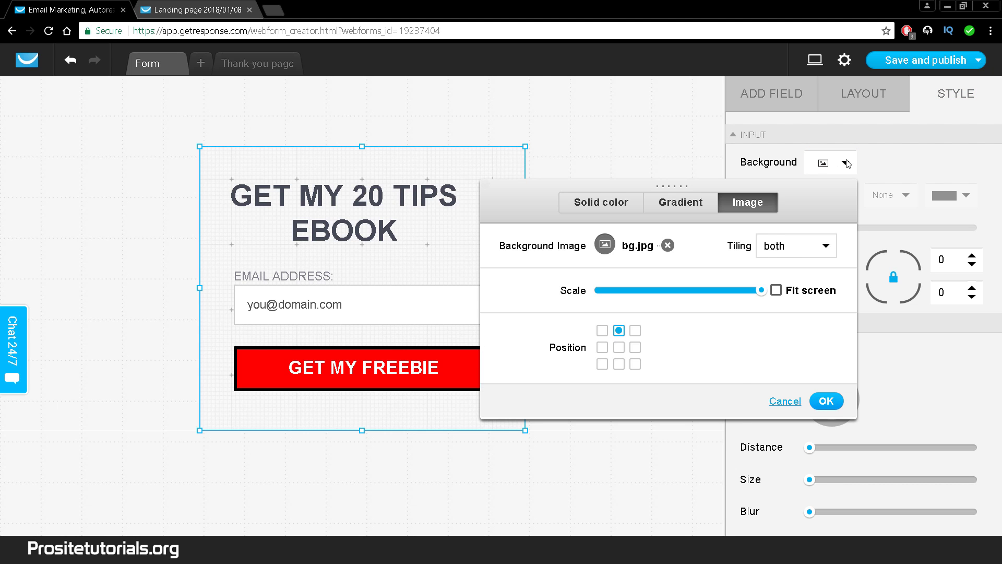
{"action": "left_click", "coordinate": [896, 172]}
{"action": "left_click", "coordinate": [839, 199]}
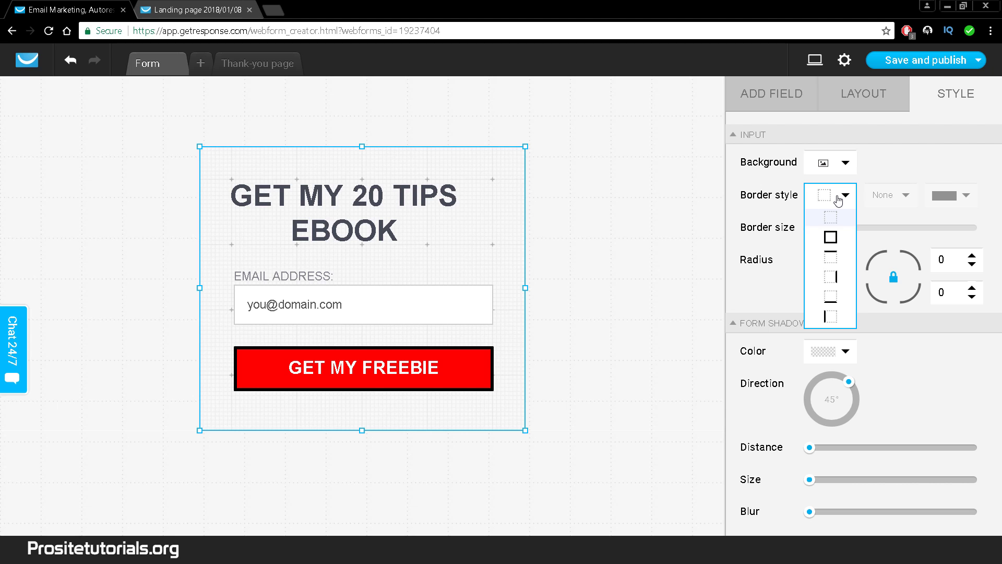
{"action": "left_click", "coordinate": [831, 238]}
{"action": "left_click", "coordinate": [610, 248]}
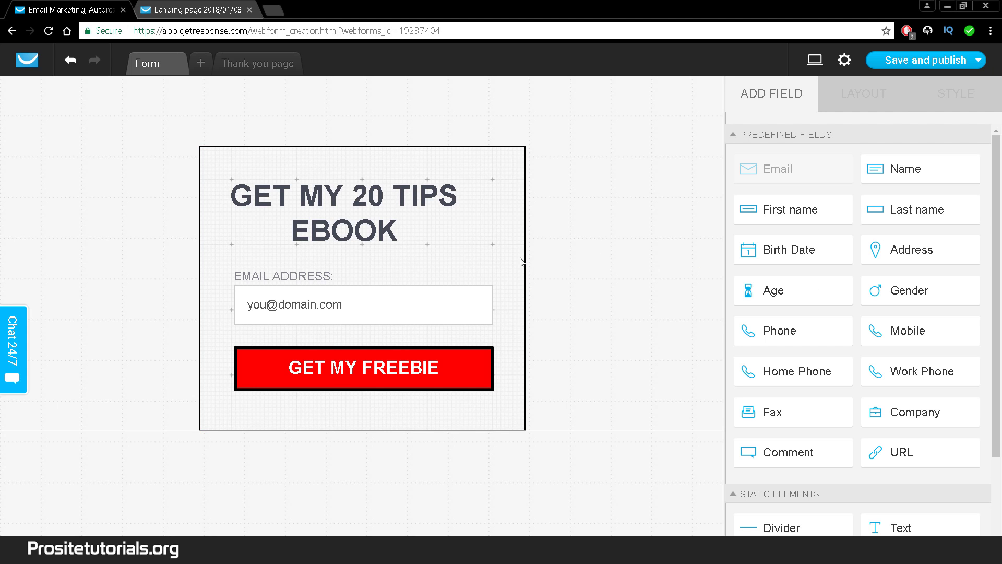
Change the form's background from an image to the solid light grey colour #DBDBDE.
{"action": "left_click", "coordinate": [503, 260]}
{"action": "left_click", "coordinate": [929, 98]}
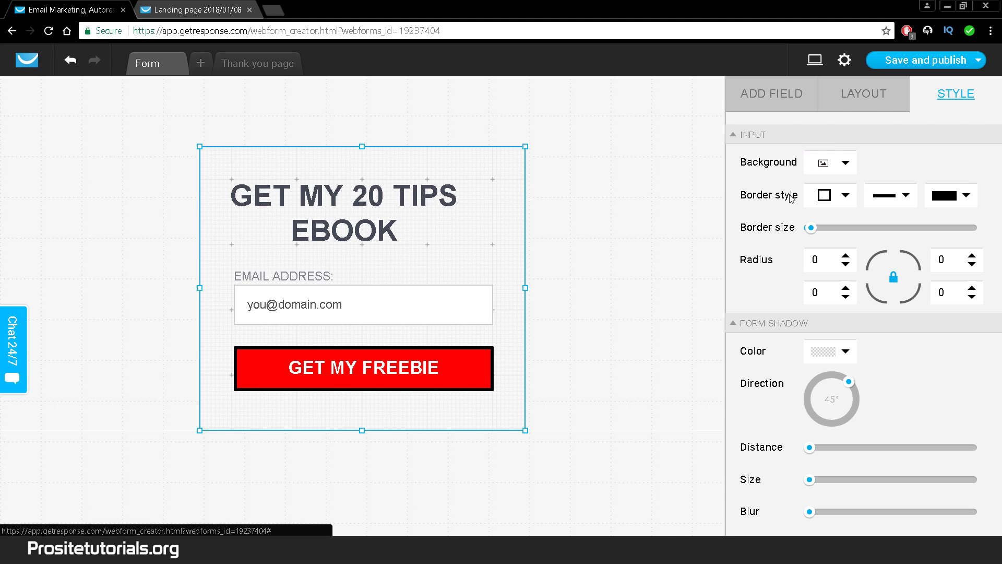
{"action": "left_click", "coordinate": [833, 165]}
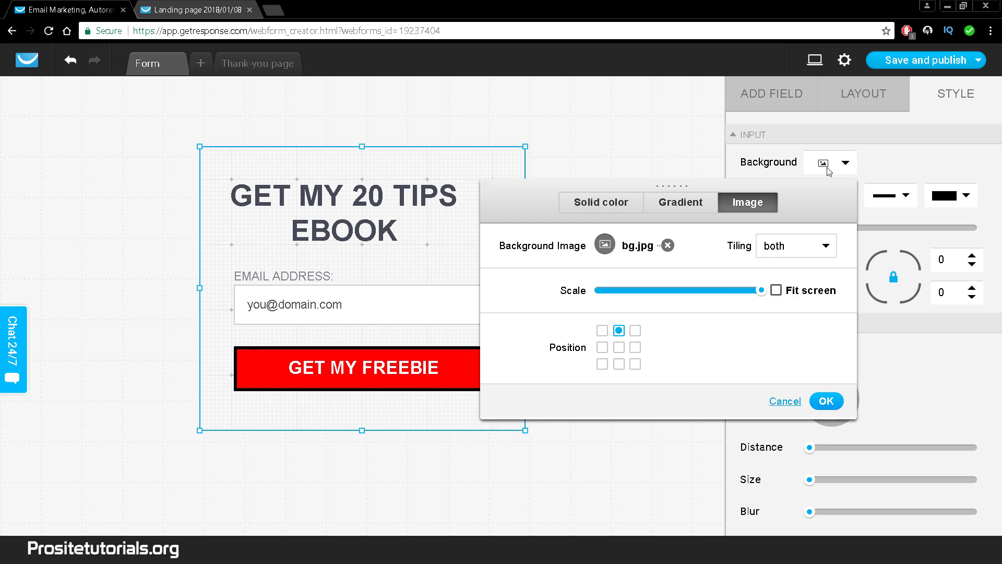
{"action": "left_click", "coordinate": [606, 204]}
{"action": "left_click", "coordinate": [662, 322]}
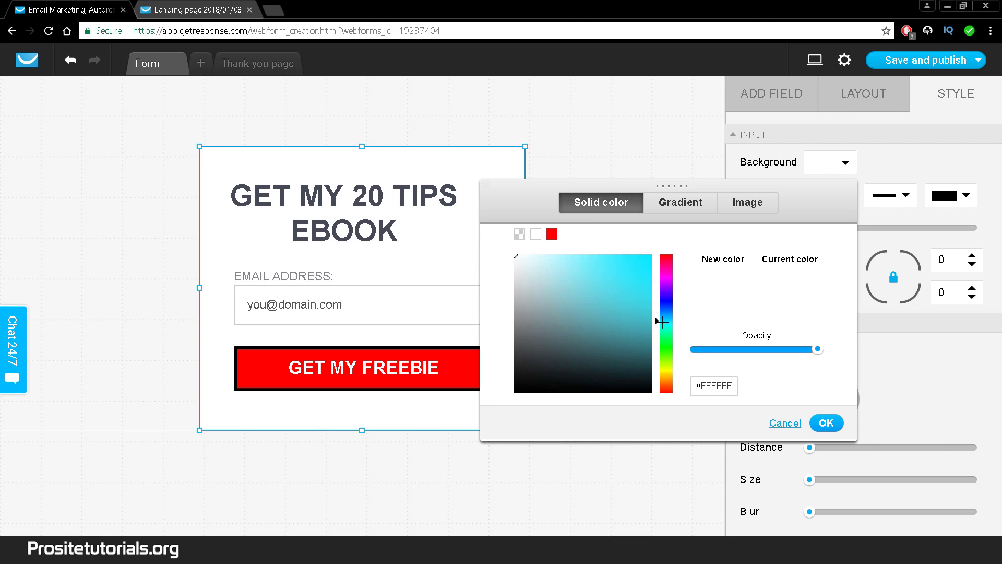
{"action": "left_click_drag", "start_coordinate": [662, 323], "coordinate": [658, 352]}
{"action": "mouse_move", "coordinate": [600, 341]}
{"action": "left_mouse_down"}
{"action": "mouse_move", "coordinate": [502, 338]}
{"action": "mouse_move", "coordinate": [502, 261]}
{"action": "mouse_move", "coordinate": [501, 273]}
{"action": "left_mouse_up"}
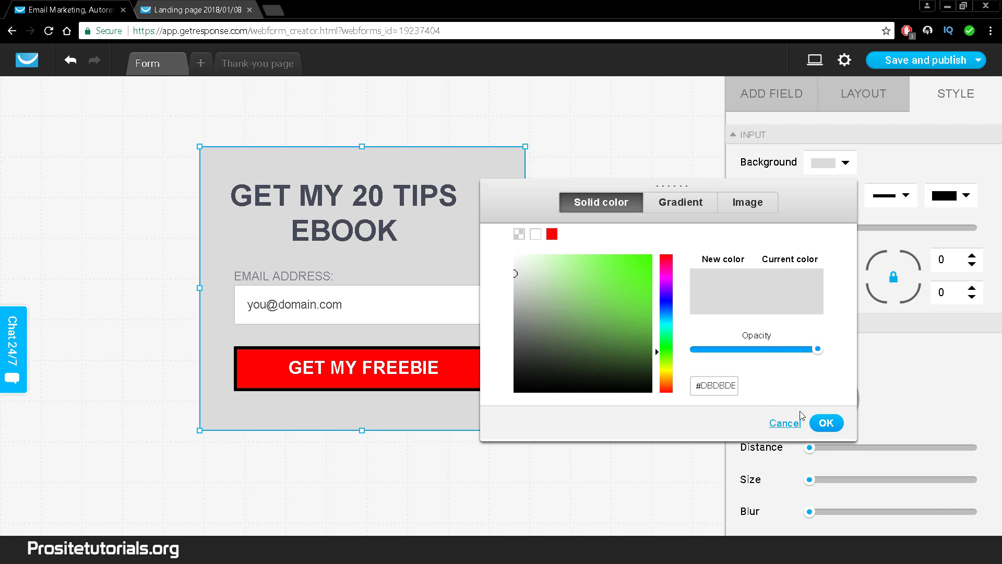
{"action": "left_click", "coordinate": [820, 422]}
{"action": "left_click", "coordinate": [498, 185]}
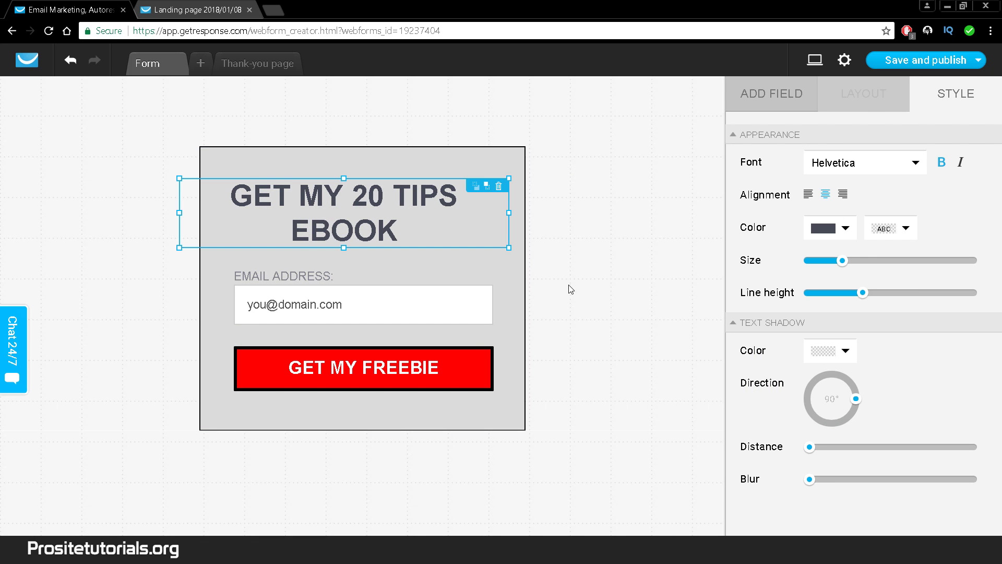
Add a Privacy Badge centred beneath the GET MY FREEBIE button.
{"action": "left_click", "coordinate": [535, 260]}
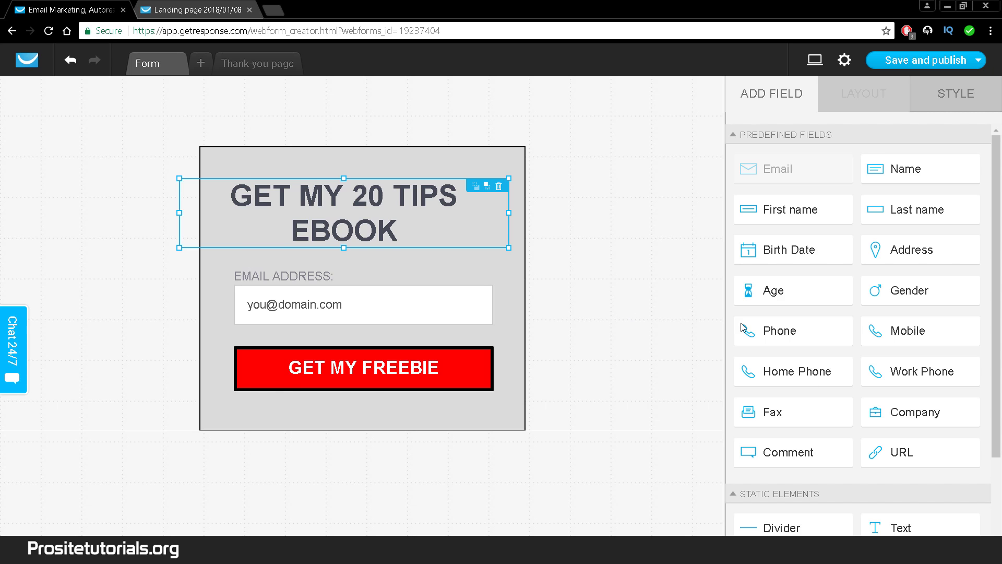
{"action": "scroll", "coordinate": [888, 334], "scroll_direction": "down", "scroll_amount": 3}
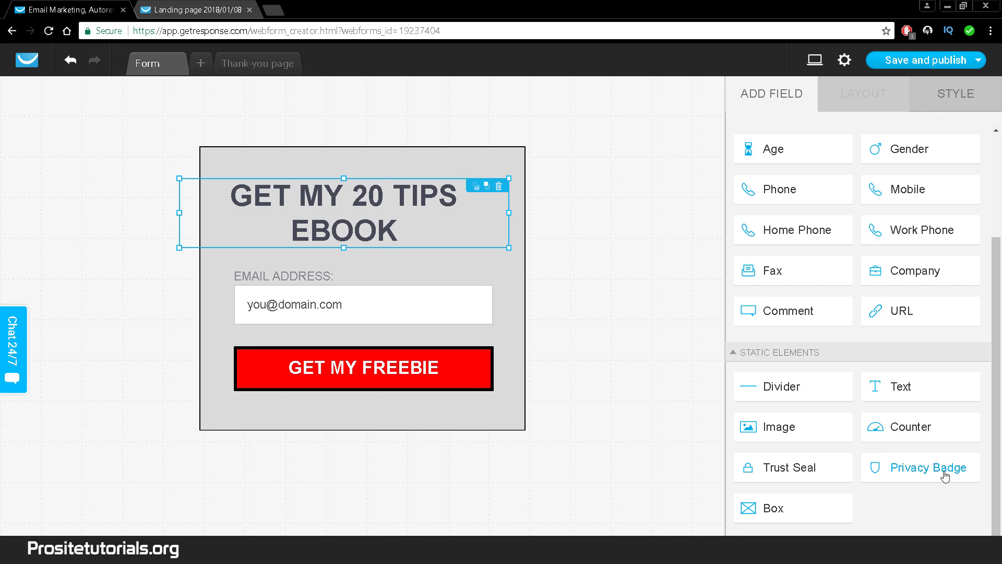
{"action": "left_click_drag", "start_coordinate": [945, 475], "coordinate": [392, 414]}
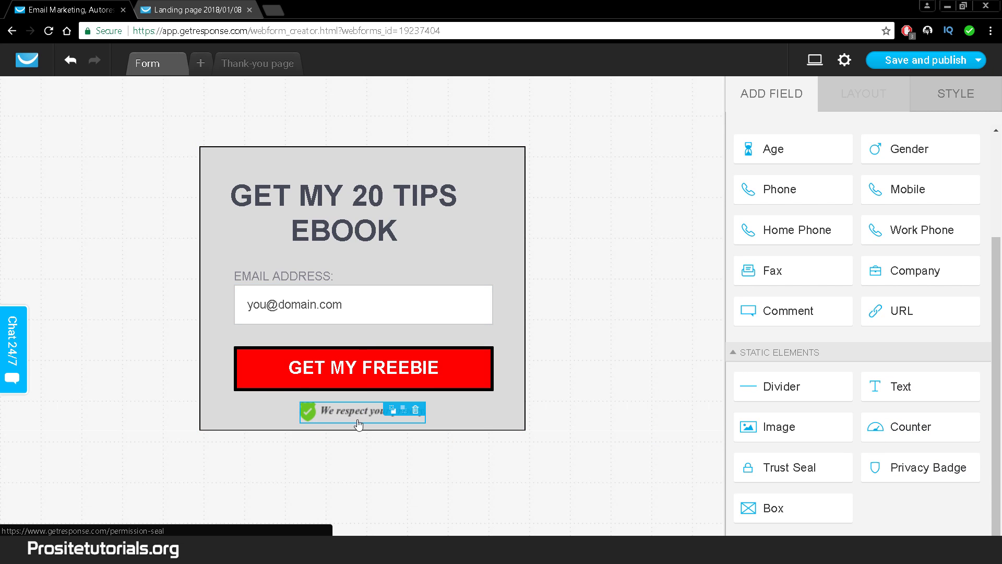
{"action": "left_click", "coordinate": [575, 406]}
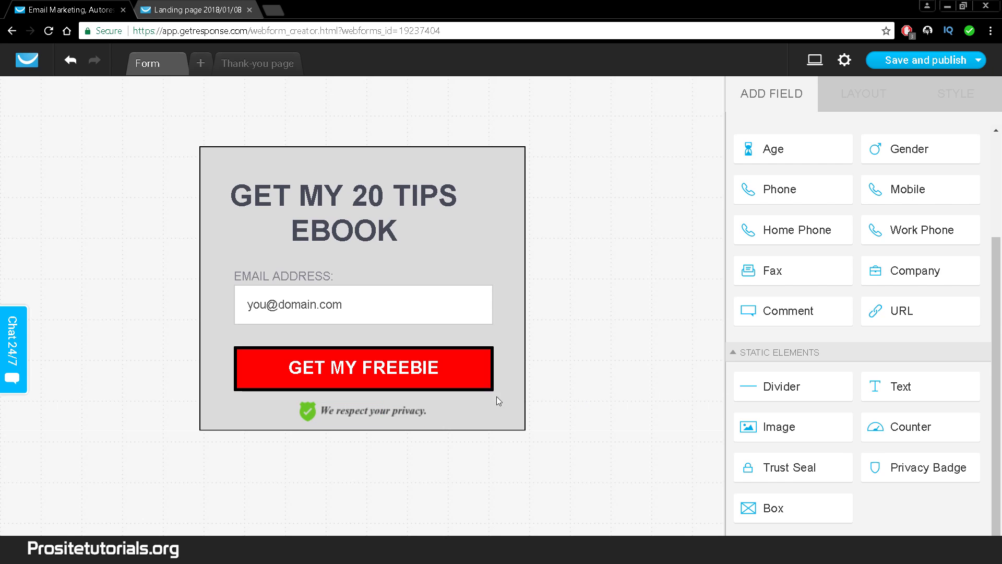
{"action": "left_click", "coordinate": [350, 418]}
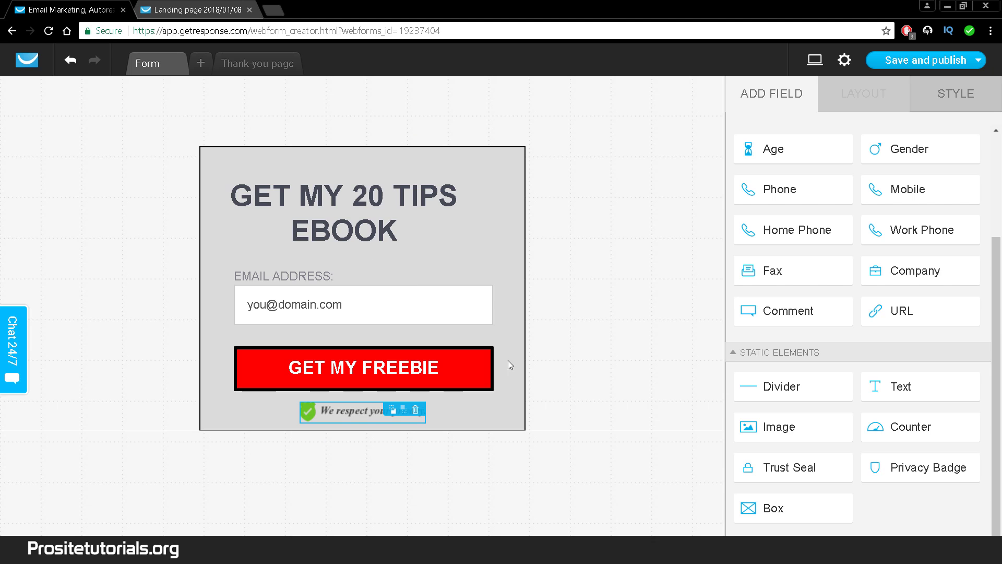
{"action": "left_click", "coordinate": [594, 191]}
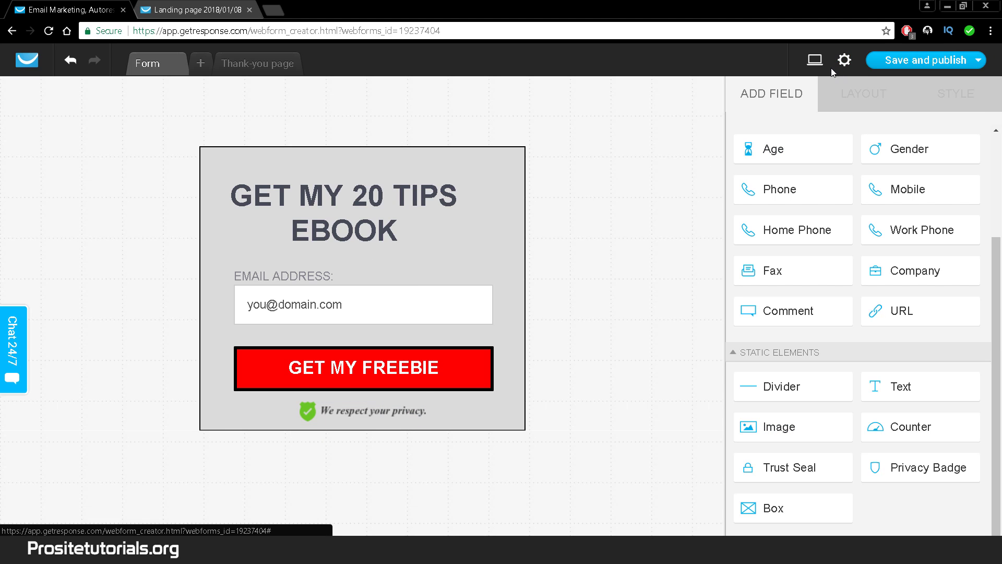
Save and publish the ebook sign-up form, and copy its JavaScript code for installing it yourself.
{"action": "mouse_move", "coordinate": [871, 70]}
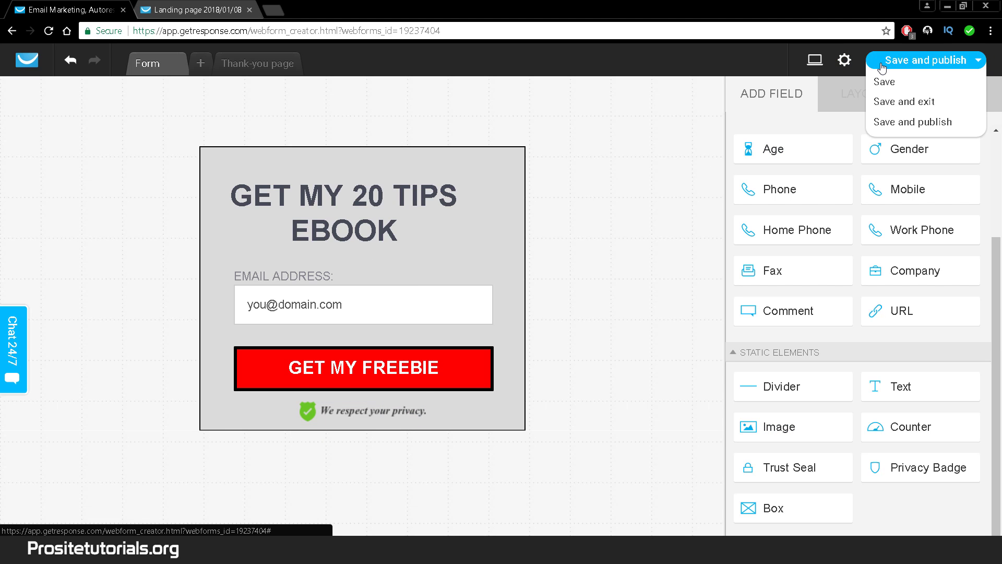
{"action": "left_click", "coordinate": [890, 124]}
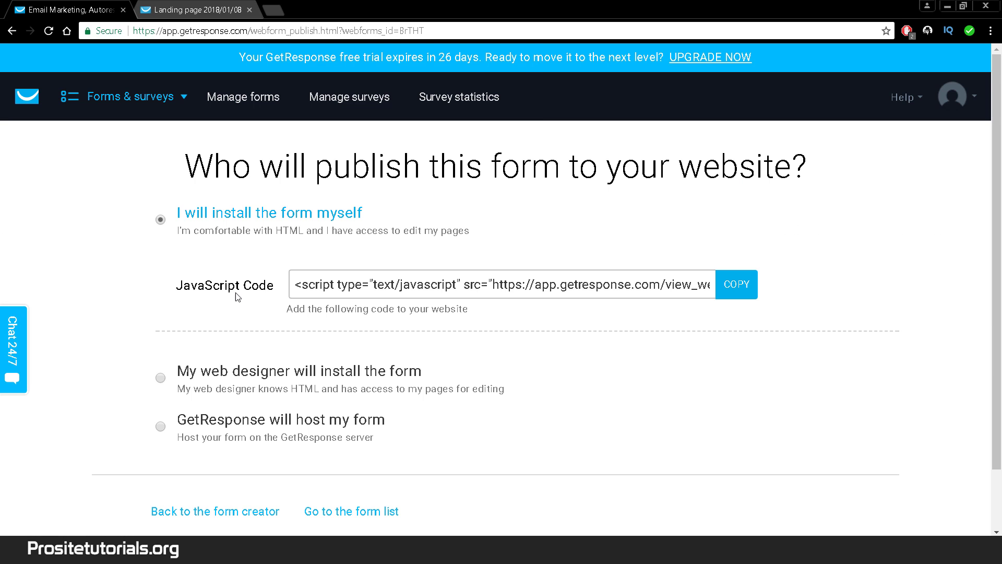
{"action": "left_click", "coordinate": [324, 284]}
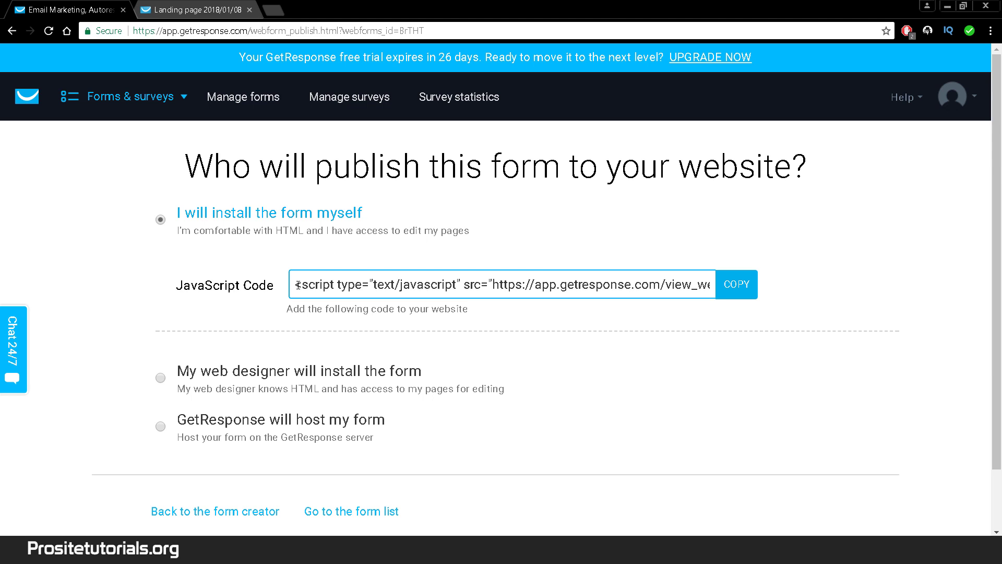
{"action": "left_click_drag", "start_coordinate": [297, 285], "coordinate": [766, 282]}
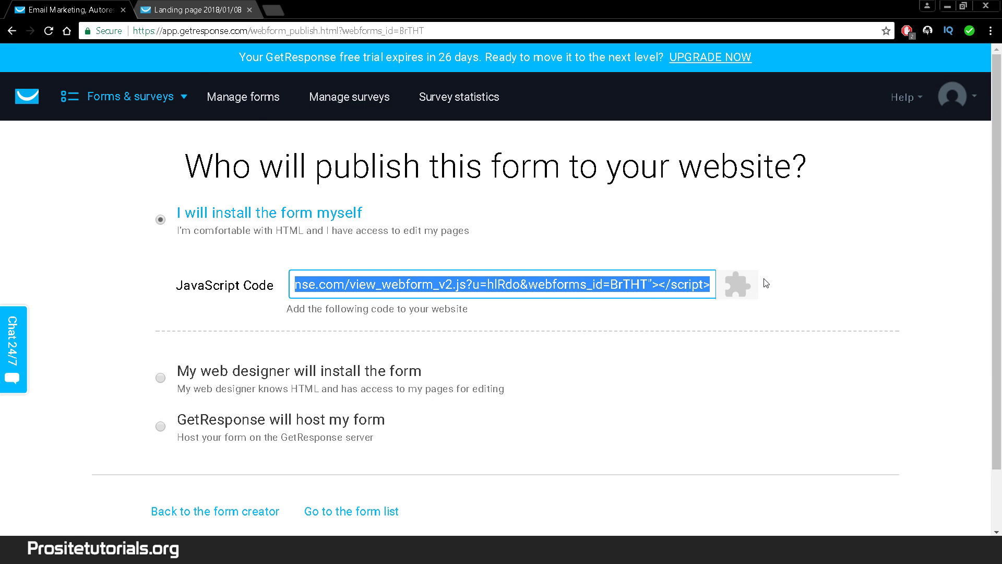
Open prositetutorials.org in place of the published landing page and look over its home page and sidebar.
{"action": "left_click", "coordinate": [192, 10]}
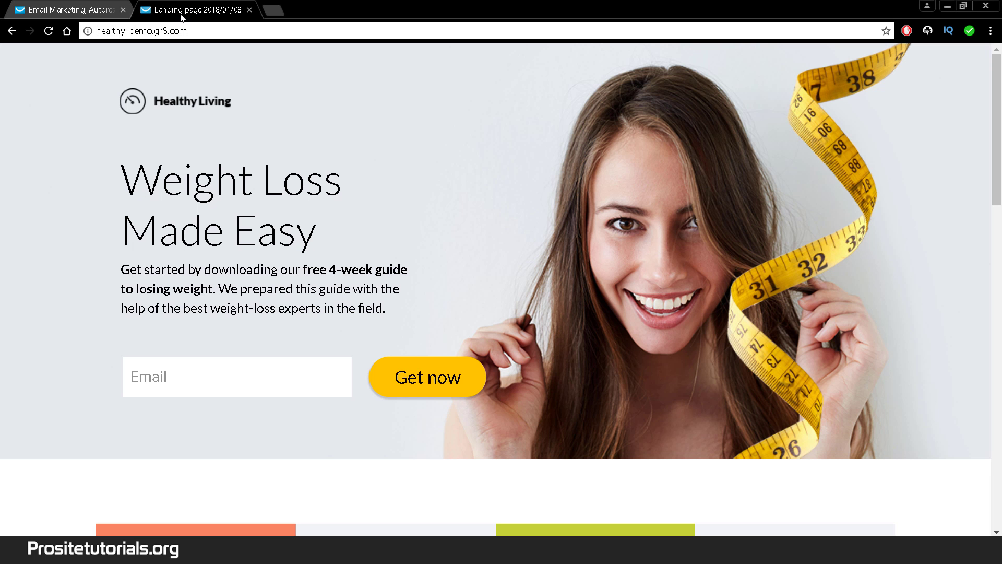
{"action": "left_click", "coordinate": [164, 29]}
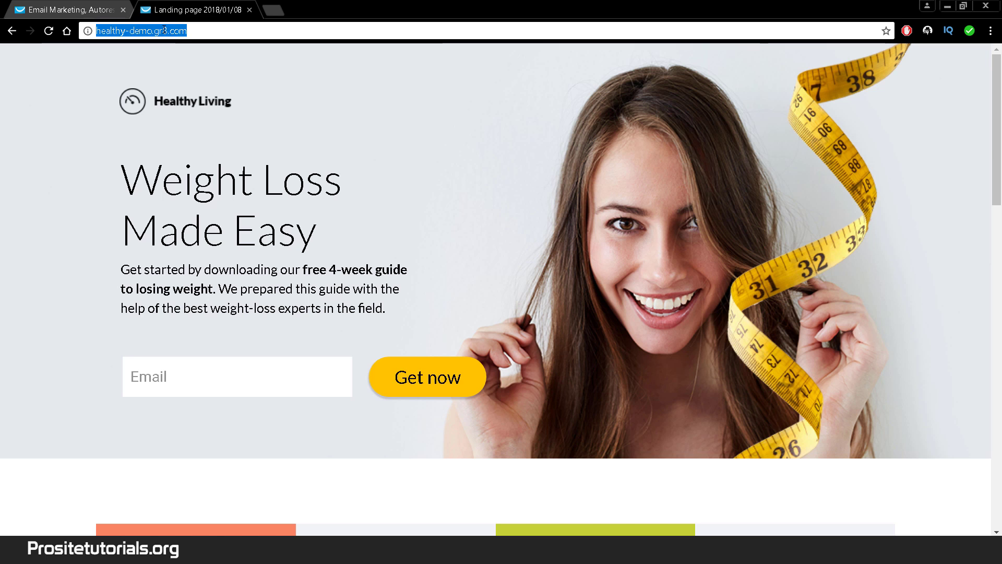
{"action": "type", "text": "pr"}
{"action": "key", "text": "BackSpace"}
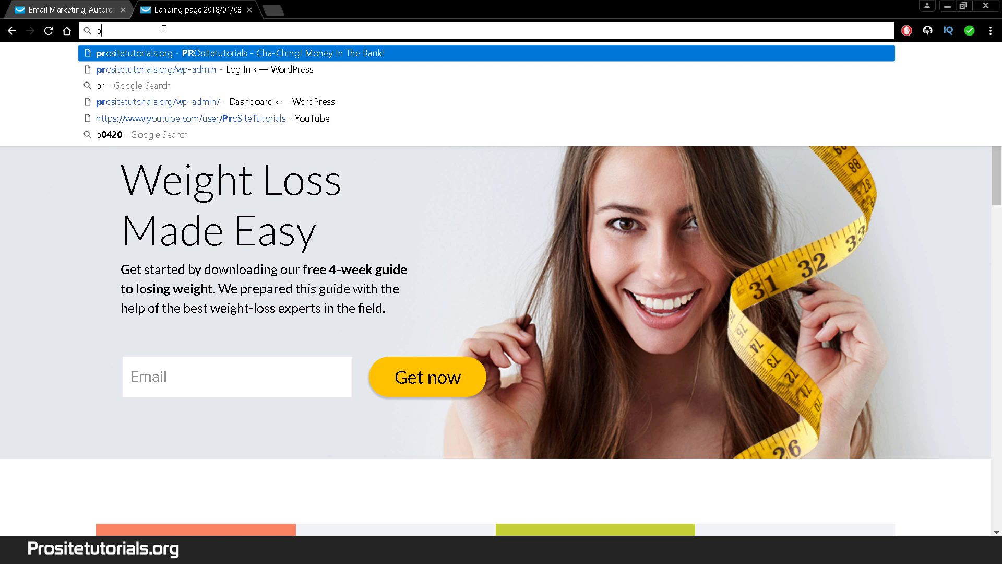
{"action": "type", "text": "rositetutorials.org"}
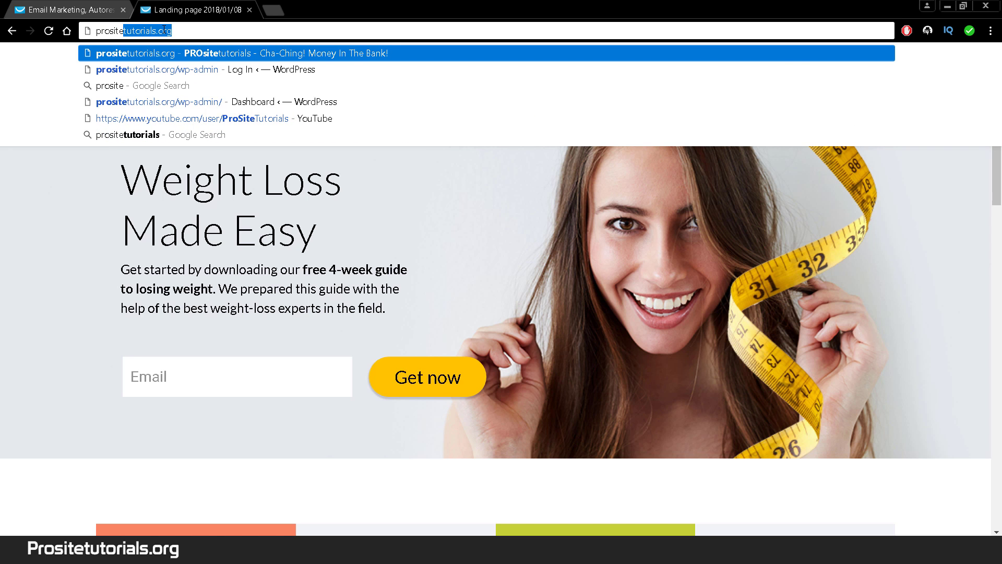
{"action": "left_click", "coordinate": [226, 54]}
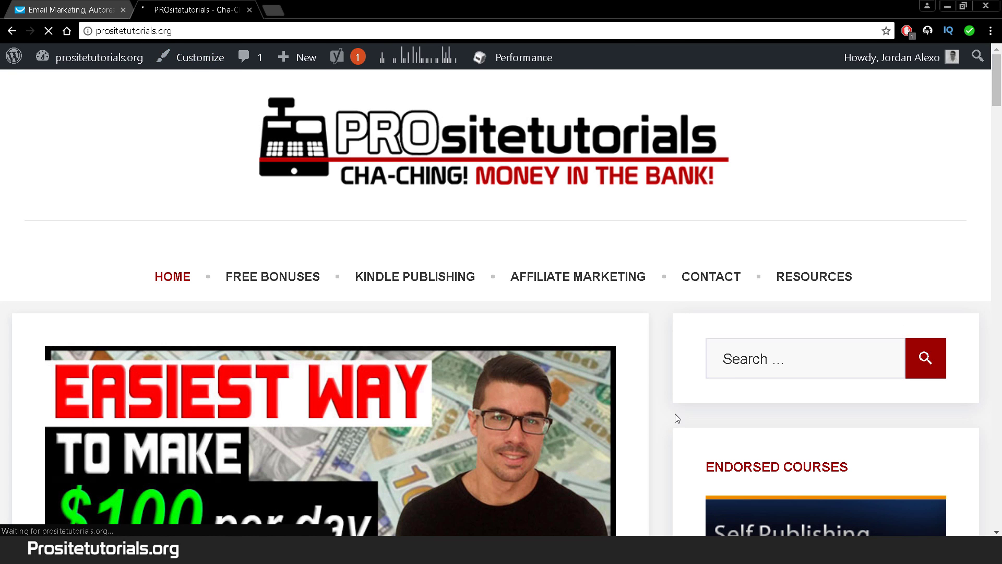
{"action": "scroll", "coordinate": [676, 418], "scroll_direction": "down", "scroll_amount": 12}
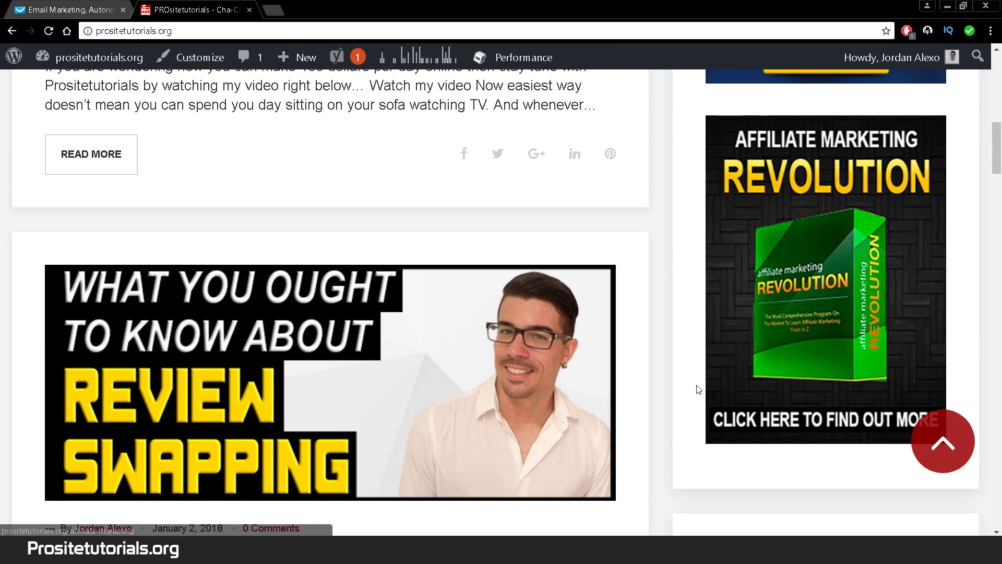
{"action": "scroll", "coordinate": [580, 369], "scroll_direction": "down", "scroll_amount": 5}
{"action": "scroll", "coordinate": [546, 374], "scroll_direction": "up", "scroll_amount": 17}
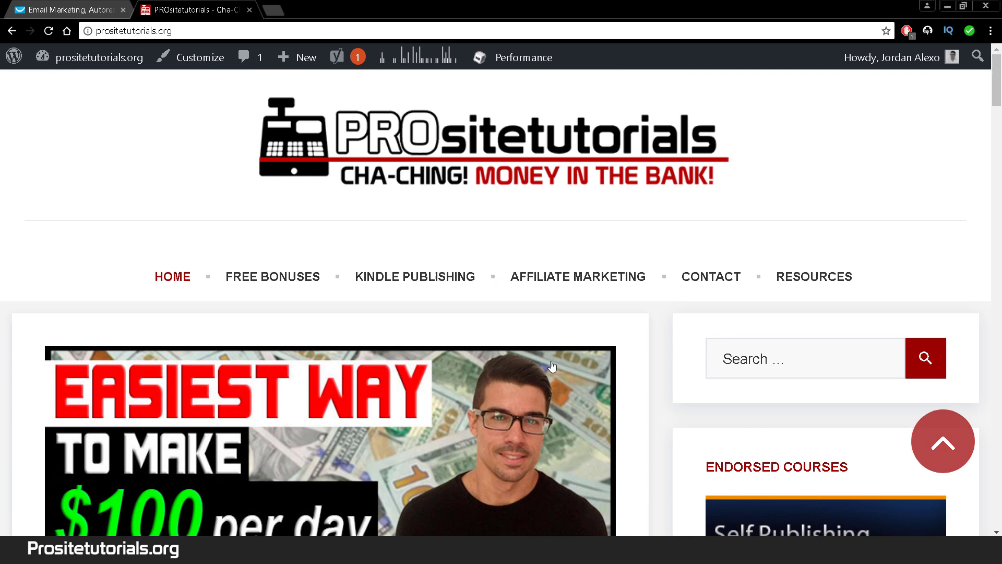
Go to the site's WordPress dashboard and open the Widgets settings.
{"action": "mouse_move", "coordinate": [94, 58]}
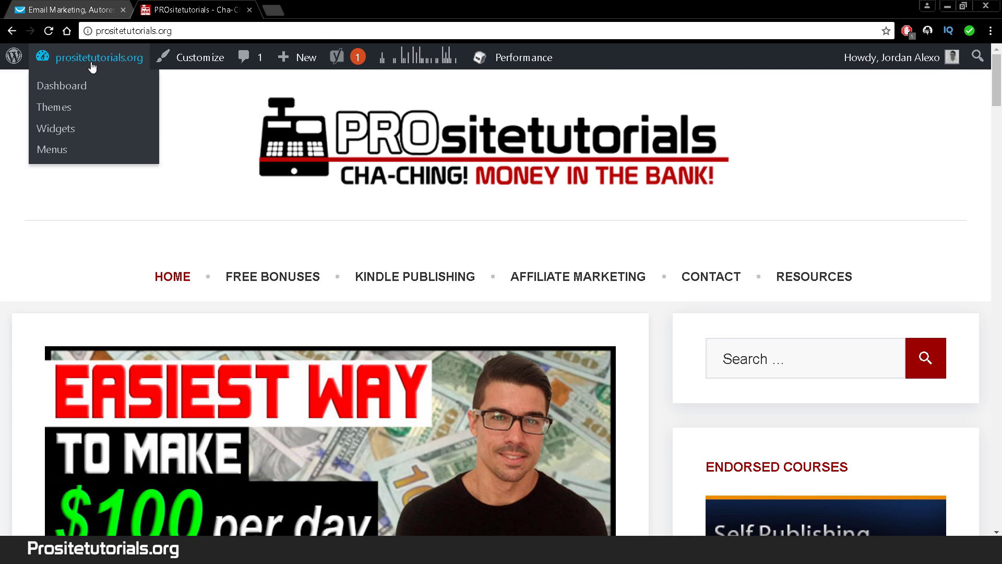
{"action": "left_click", "coordinate": [63, 91]}
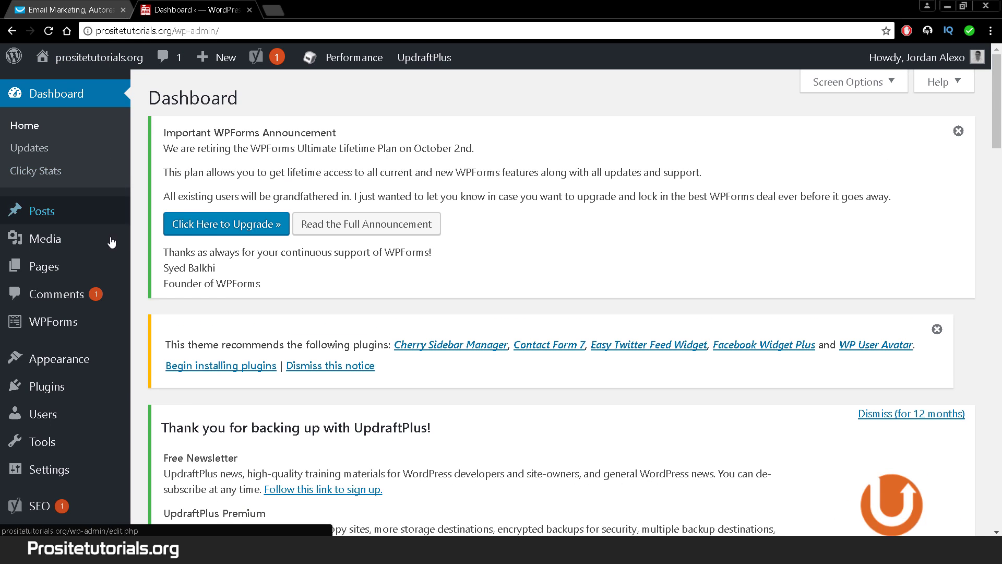
{"action": "scroll", "coordinate": [78, 250], "scroll_direction": "down", "scroll_amount": 1}
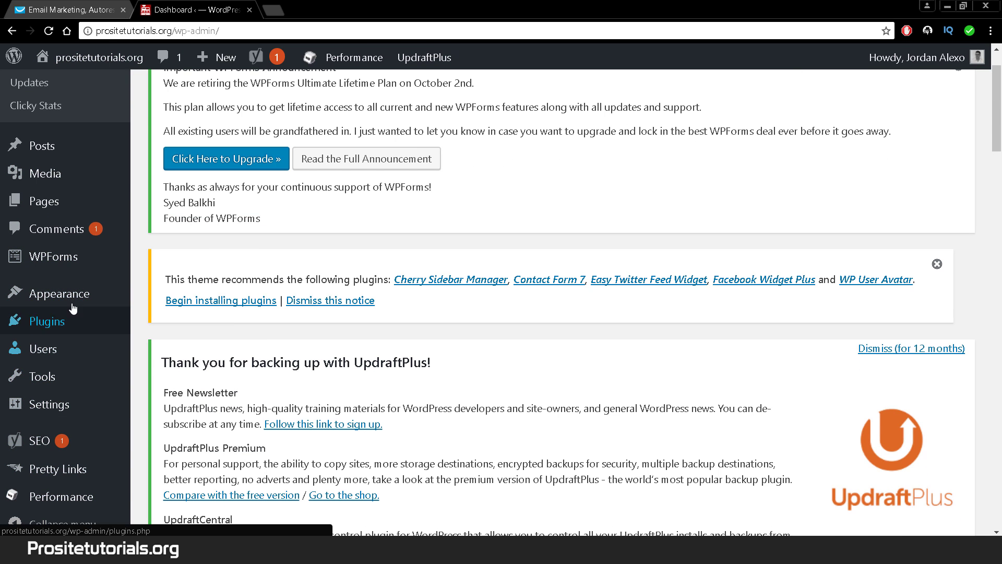
{"action": "mouse_move", "coordinate": [107, 295]}
{"action": "left_click", "coordinate": [177, 343]}
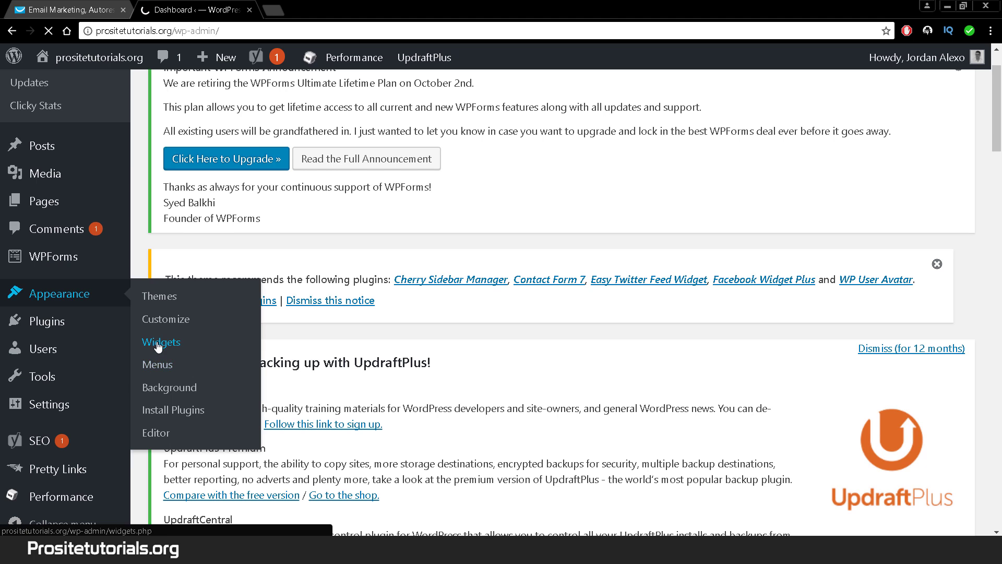
Add a Text widget above the Search widget in the Sidebar Primary area.
{"action": "scroll", "coordinate": [353, 268], "scroll_direction": "down", "scroll_amount": 10}
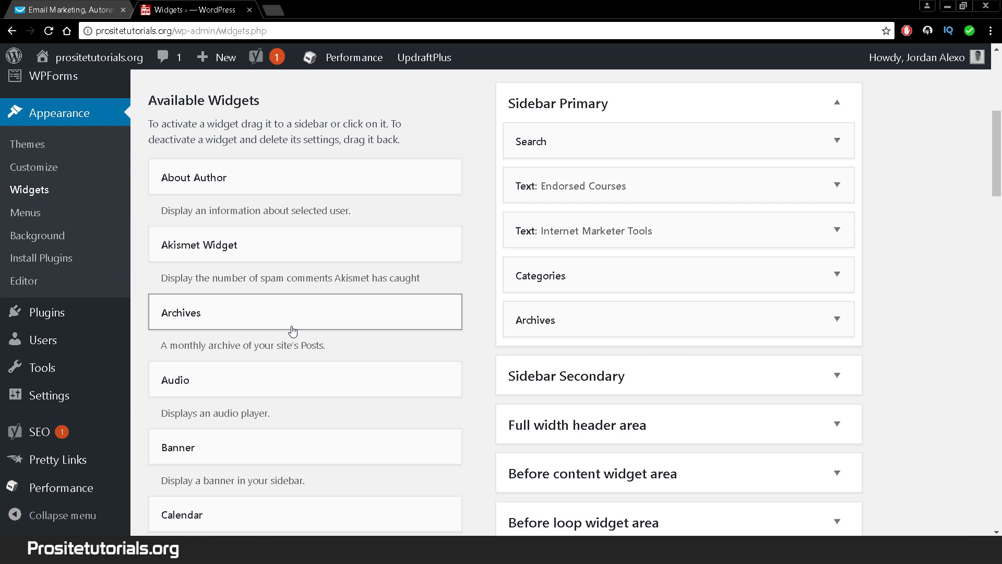
{"action": "scroll", "coordinate": [285, 337], "scroll_direction": "down", "scroll_amount": 20}
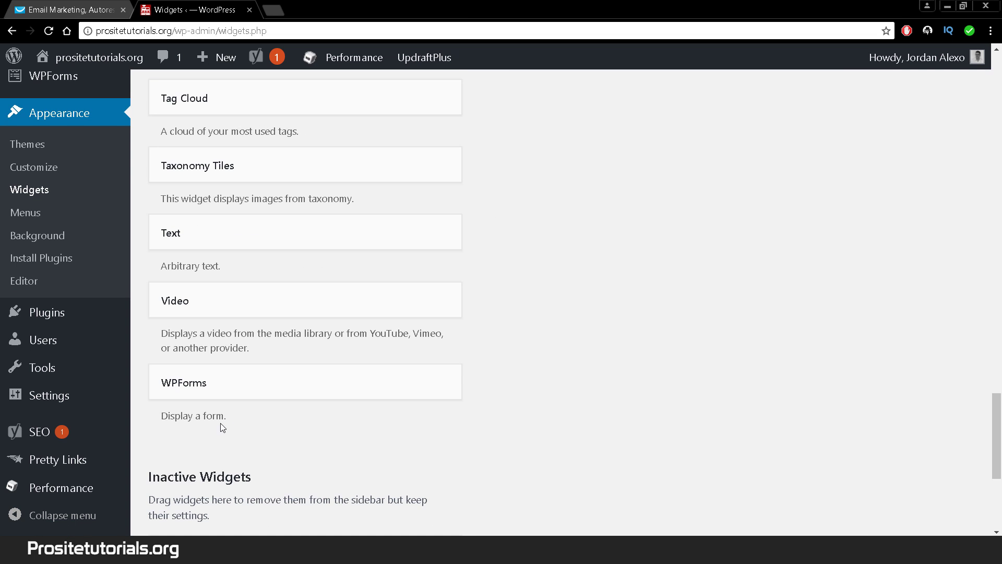
{"action": "left_click_drag", "start_coordinate": [261, 240], "coordinate": [603, 180]}
{"action": "scroll", "coordinate": [670, 157], "scroll_direction": "up", "scroll_amount": 10}
{"action": "scroll", "coordinate": [230, 416], "scroll_direction": "down", "scroll_amount": 8}
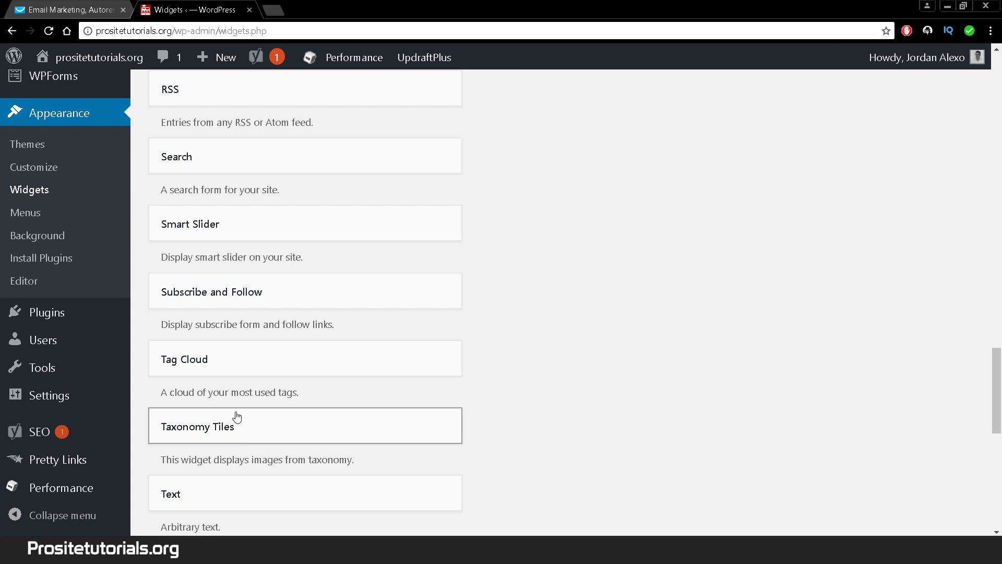
{"action": "left_click_drag", "start_coordinate": [222, 498], "coordinate": [548, 137]}
{"action": "scroll", "coordinate": [646, 108], "scroll_direction": "up", "scroll_amount": 4}
{"action": "scroll", "coordinate": [637, 121], "scroll_direction": "up", "scroll_amount": 4}
{"action": "scroll", "coordinate": [631, 117], "scroll_direction": "up", "scroll_amount": 12}
{"action": "scroll", "coordinate": [595, 124], "scroll_direction": "up", "scroll_amount": 3}
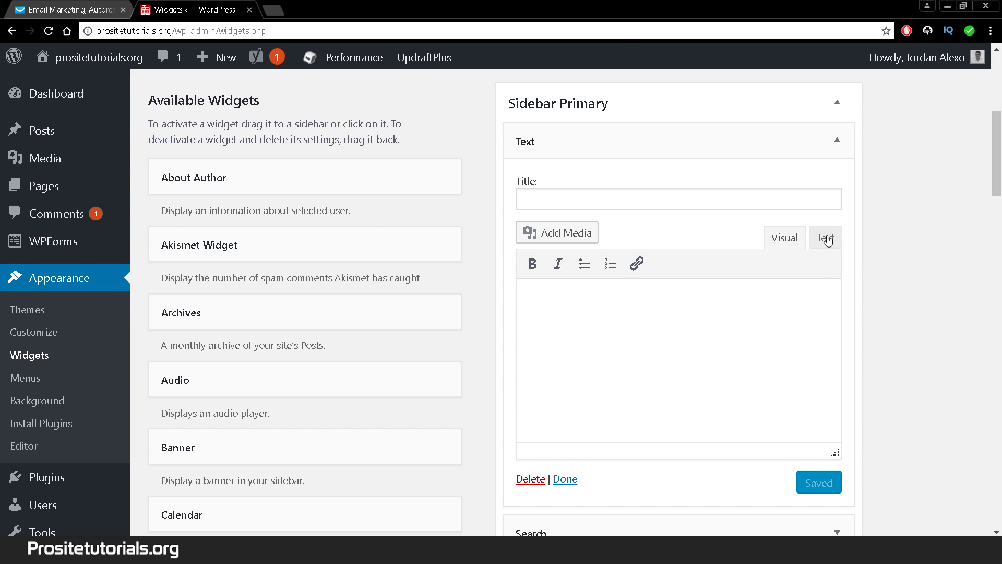
Paste the GetResponse form's JavaScript code into the new Text widget in Text mode, and save the widget.
{"action": "left_click", "coordinate": [827, 238]}
{"action": "left_click_drag", "start_coordinate": [474, 335], "coordinate": [662, 306]}
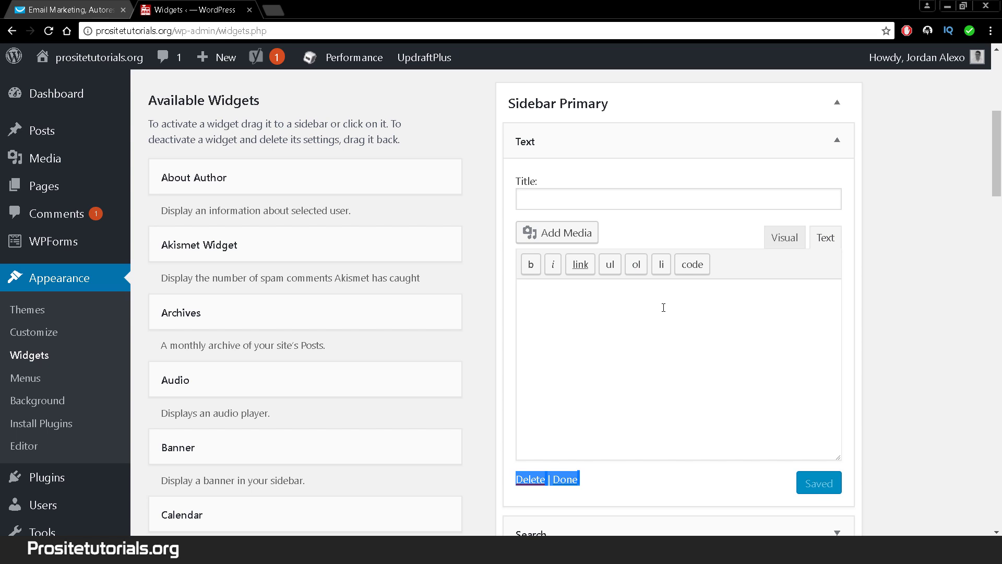
{"action": "left_click", "coordinate": [661, 309]}
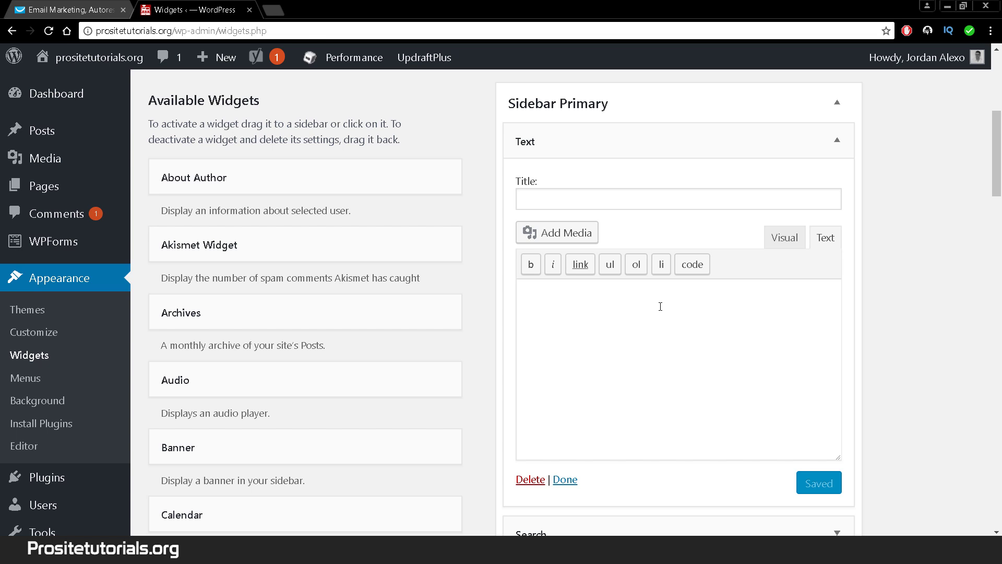
{"action": "type", "text": "<script type=\"text/javascript\" src=\"https://app.getresponse.com/view_webform_v2.js?u=hlRdo&webforms_id=BrTHT\"></script>"}
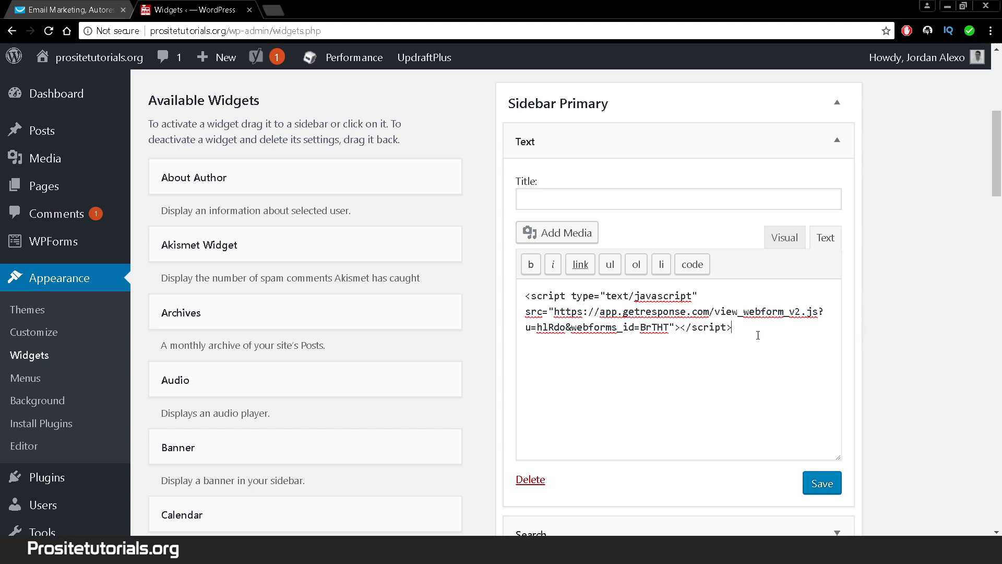
{"action": "left_click_drag", "start_coordinate": [758, 336], "coordinate": [583, 309]}
{"action": "left_click_drag", "start_coordinate": [523, 293], "coordinate": [733, 328]}
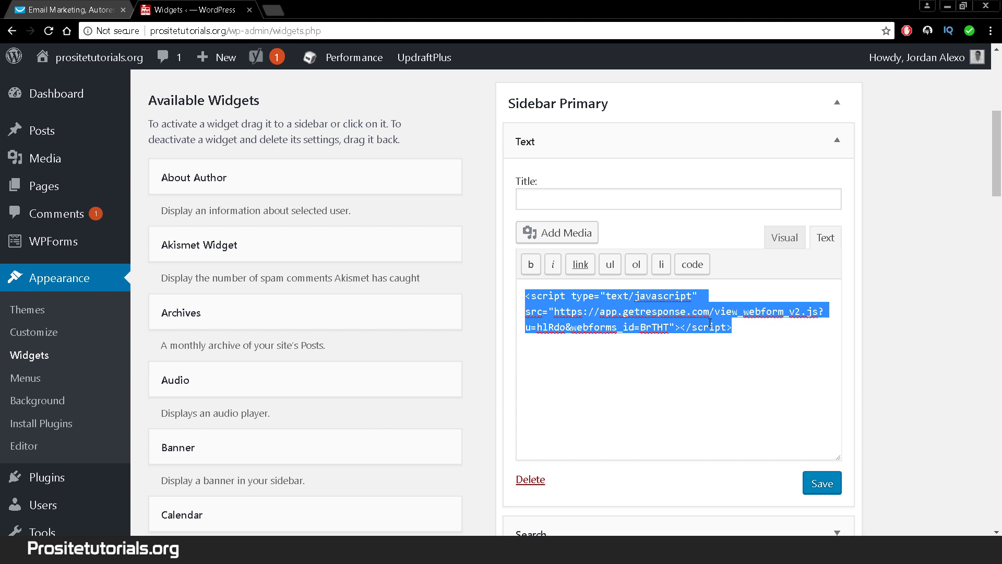
{"action": "left_click", "coordinate": [825, 481]}
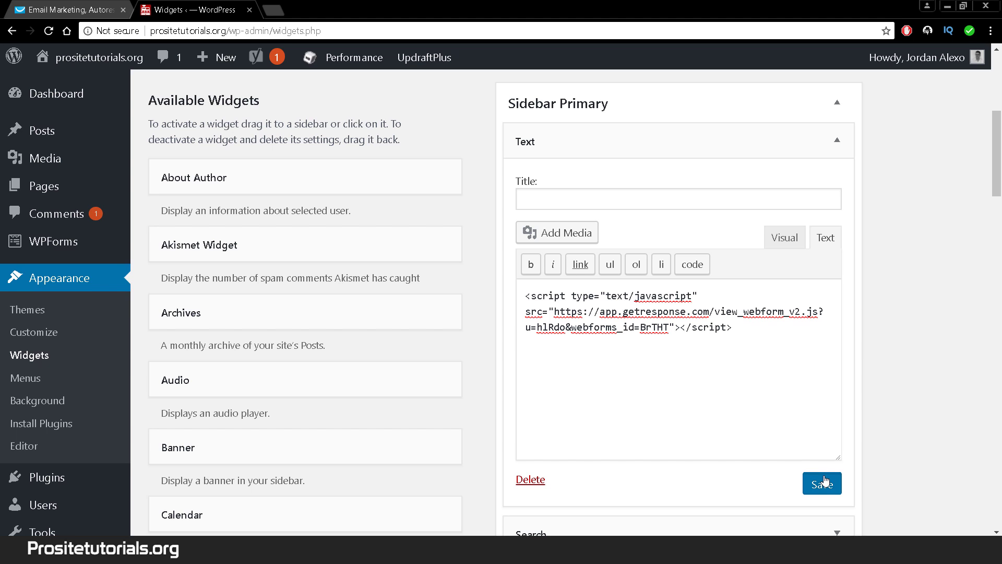
{"action": "left_click", "coordinate": [824, 482]}
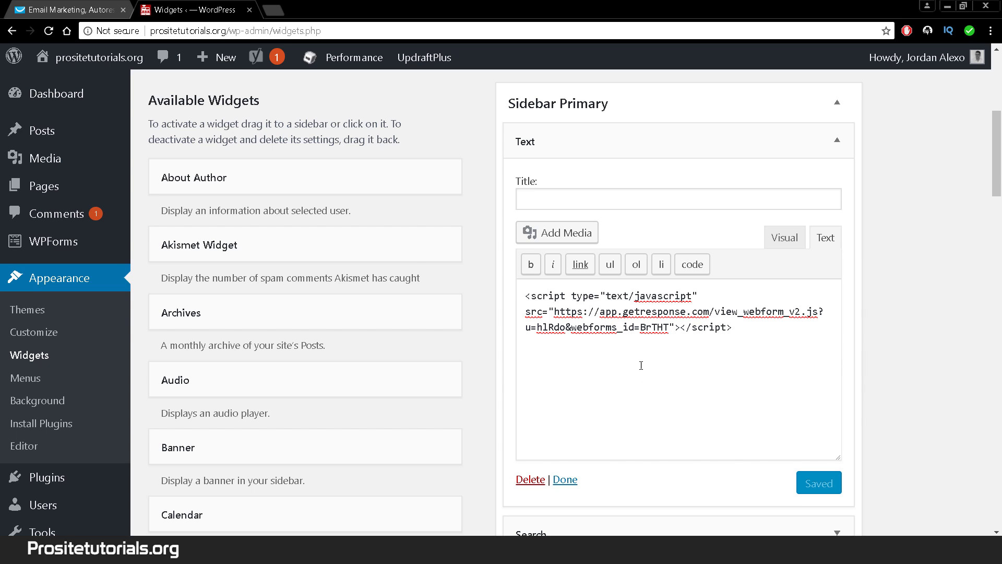
Open the prositetutorials.org home page and examine how the ebook sign-up form fits in the sidebar.
{"action": "left_click_drag", "start_coordinate": [227, 31], "coordinate": [320, 31]}
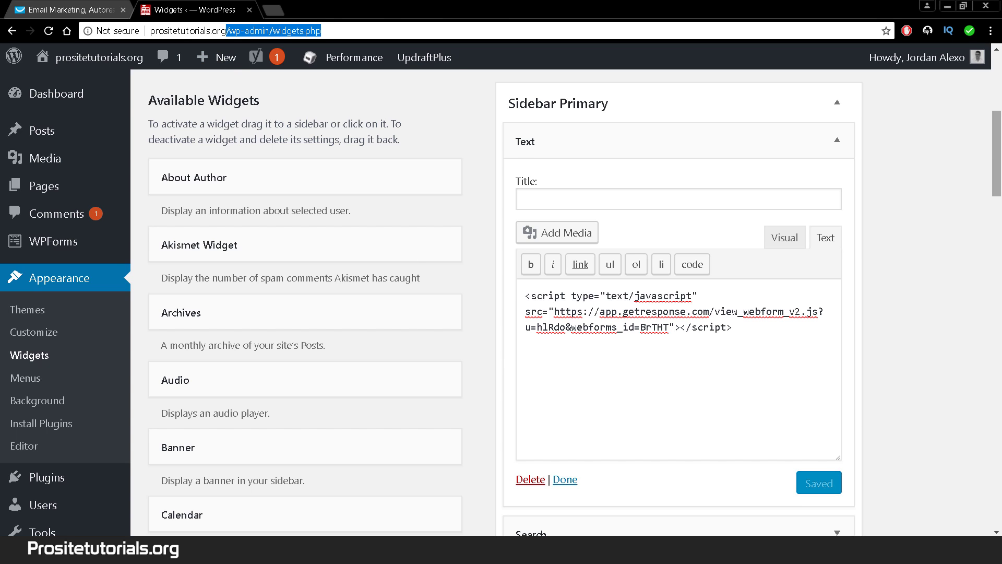
{"action": "key", "text": "BackSpace"}
{"action": "key", "text": "Return"}
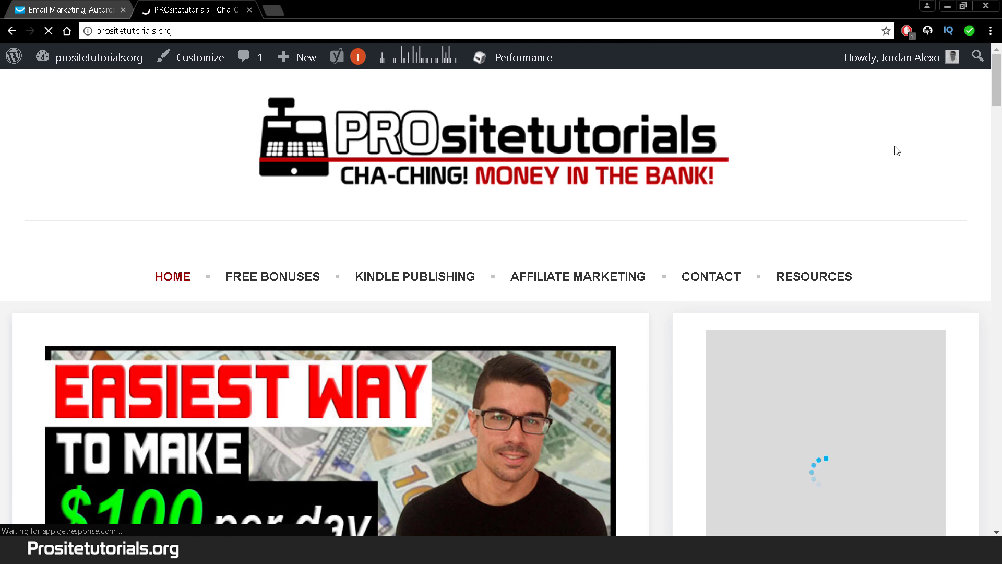
{"action": "scroll", "coordinate": [505, 466], "scroll_direction": "down", "scroll_amount": 2}
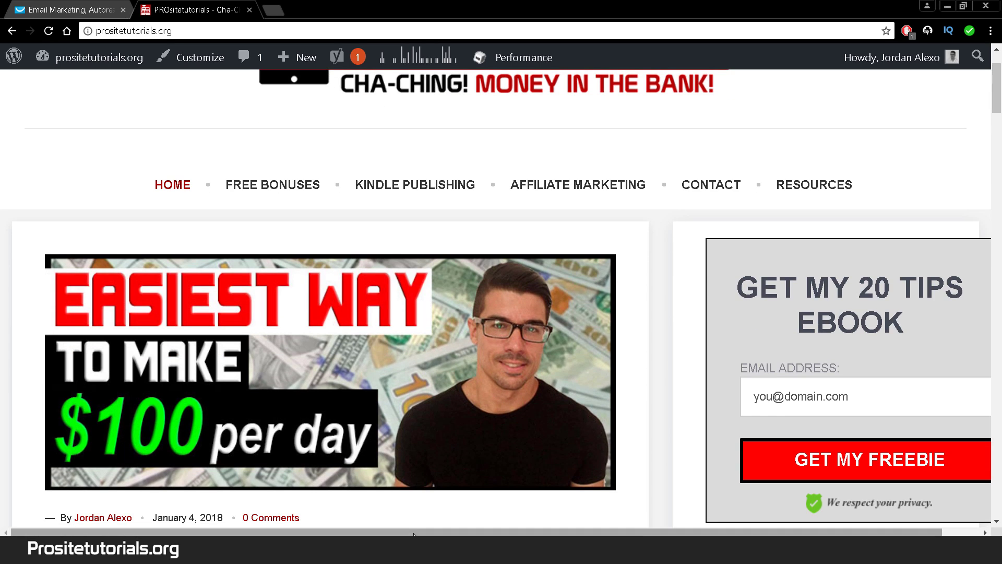
{"action": "left_click_drag", "start_coordinate": [626, 531], "coordinate": [667, 531]}
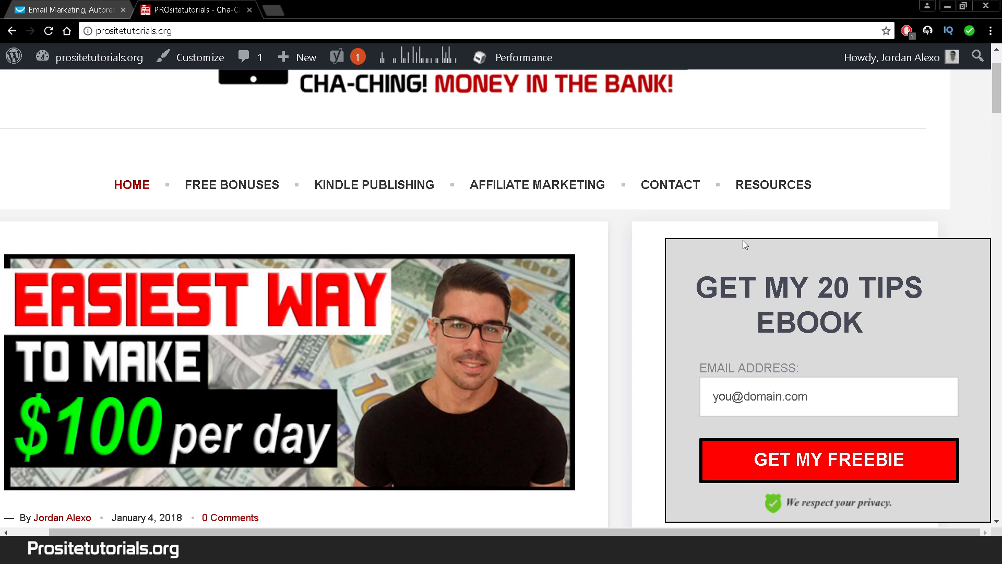
{"action": "scroll", "coordinate": [839, 475], "scroll_direction": "down", "scroll_amount": 2}
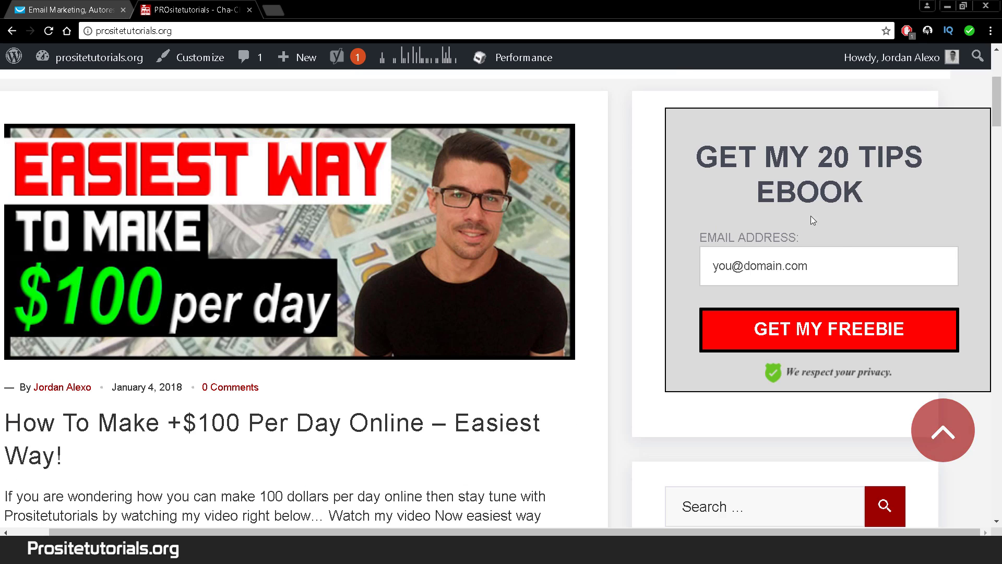